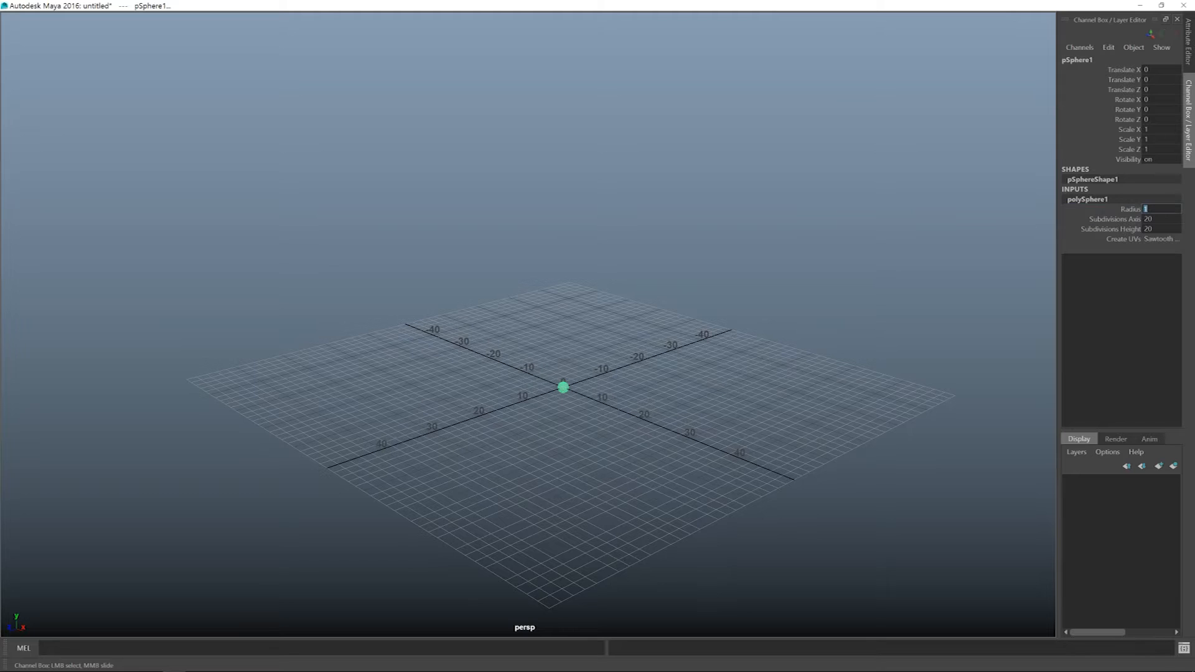
Set the sphere's radius to 10 and raise it along Y to about 28.5 units
{"action": "key", "text": "Return"}
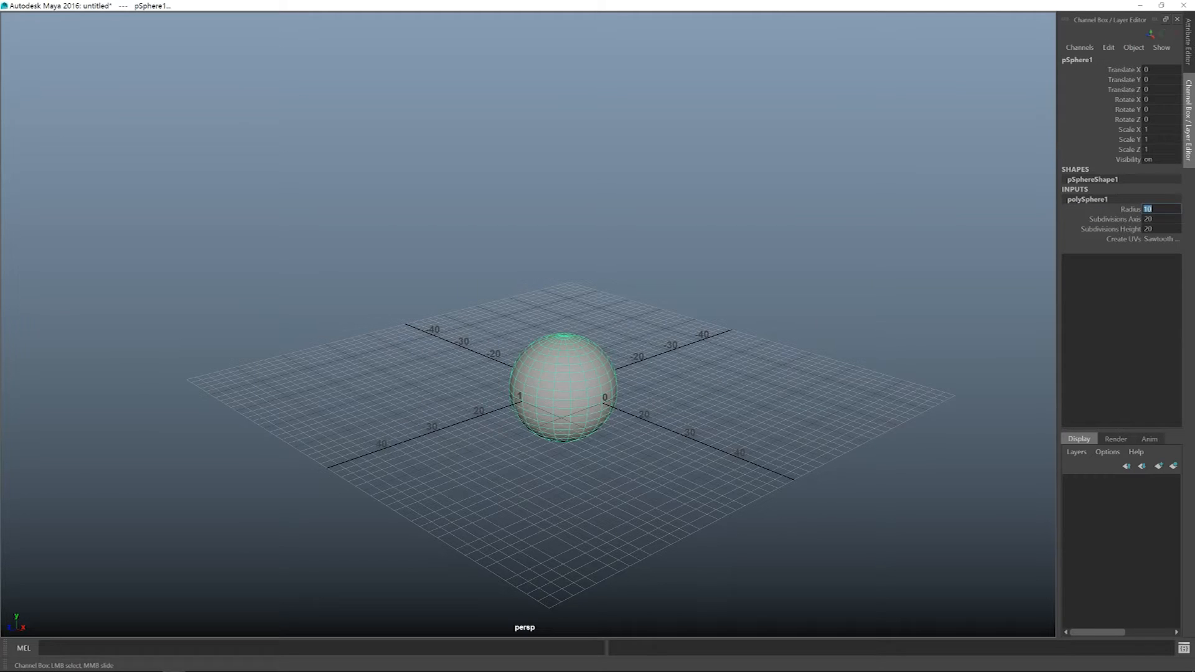
{"action": "middle_click_drag", "start_coordinate": [563, 387], "coordinate": [582, 416], "text": "alt"}
{"action": "left_click_drag", "start_coordinate": [582, 416], "coordinate": [570, 413], "text": "alt"}
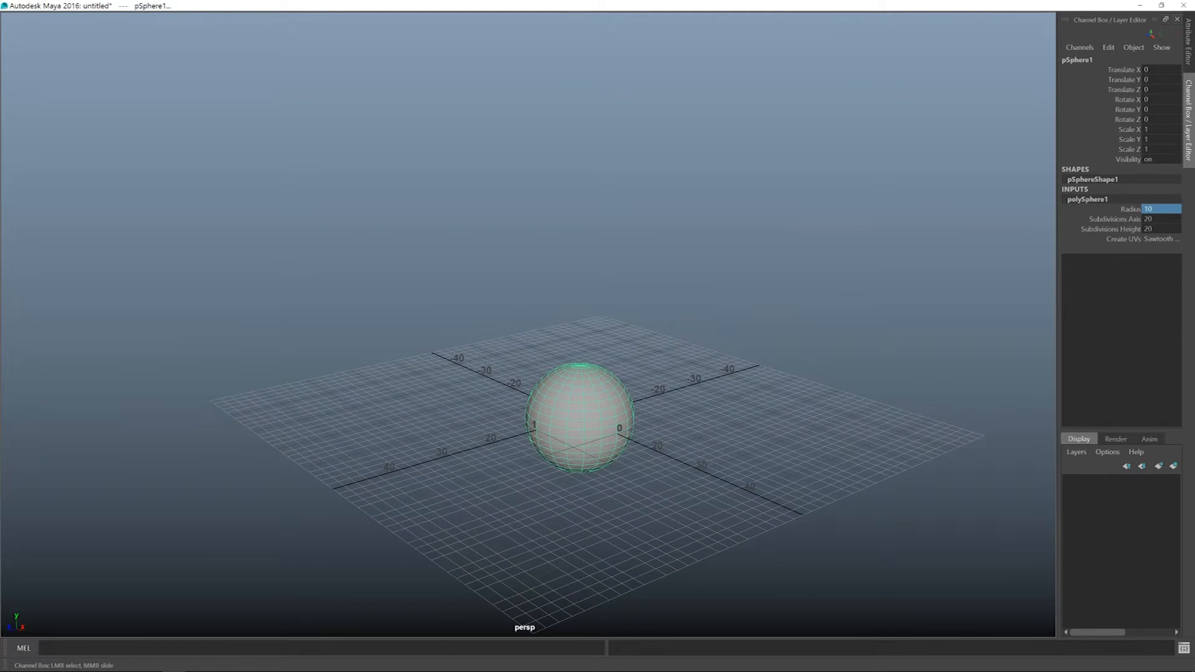
{"action": "key", "text": "w"}
{"action": "left_click_drag", "start_coordinate": [581, 305], "coordinate": [586, 130]}
{"action": "right_click_drag", "start_coordinate": [586, 130], "coordinate": [629, 136], "text": "alt"}
{"action": "middle_click_drag", "start_coordinate": [628, 137], "coordinate": [566, 151], "text": "alt"}
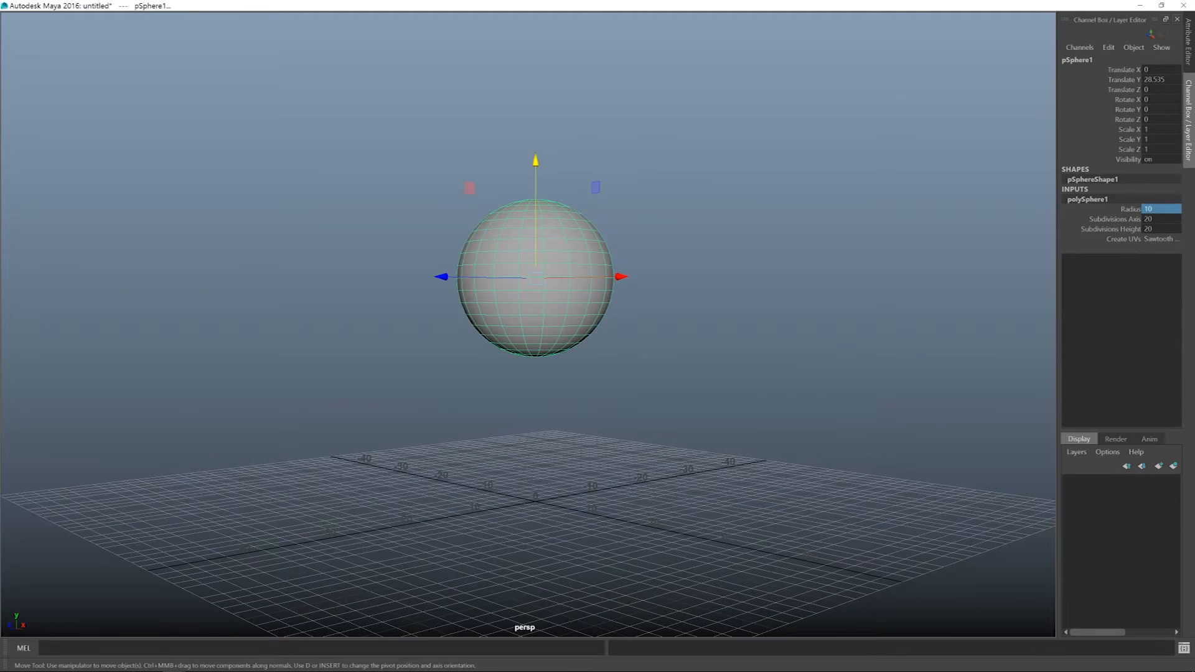
In the side view, select the vertices of the sphere's lower part and scale them flatter in Y using wireframe display
{"action": "key", "text": "space"}
{"action": "key", "text": "space"}
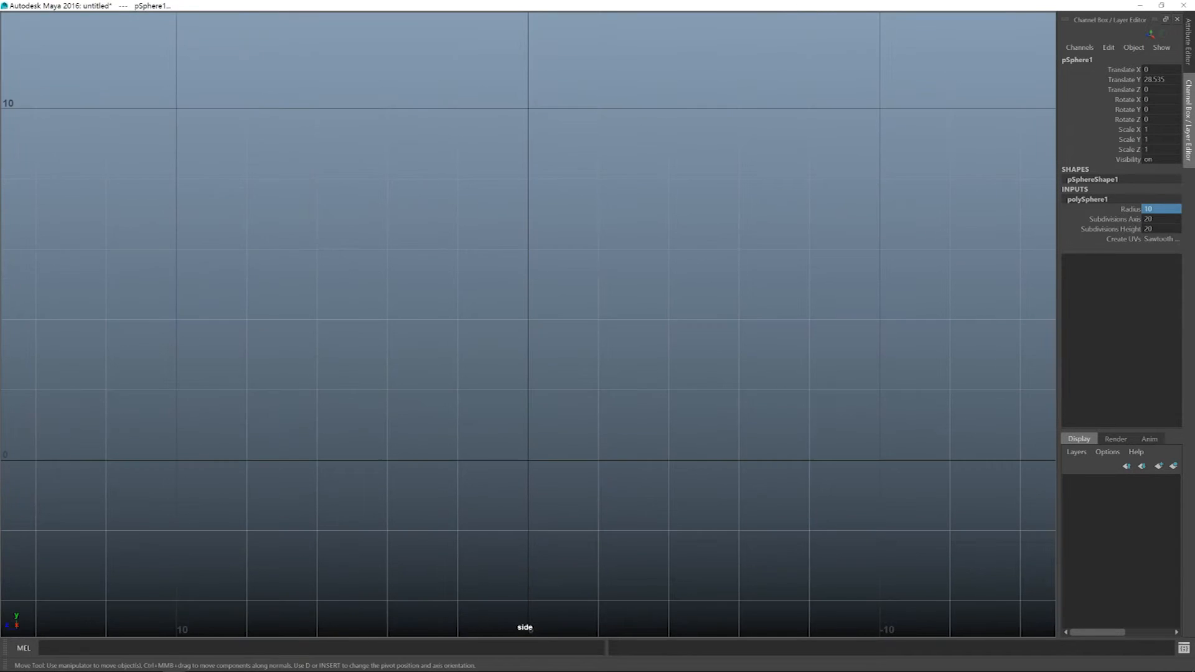
{"action": "middle_click_drag", "start_coordinate": [560, 125], "coordinate": [560, 531], "text": "alt"}
{"action": "right_click_drag", "start_coordinate": [560, 311], "coordinate": [523, 311], "text": "alt"}
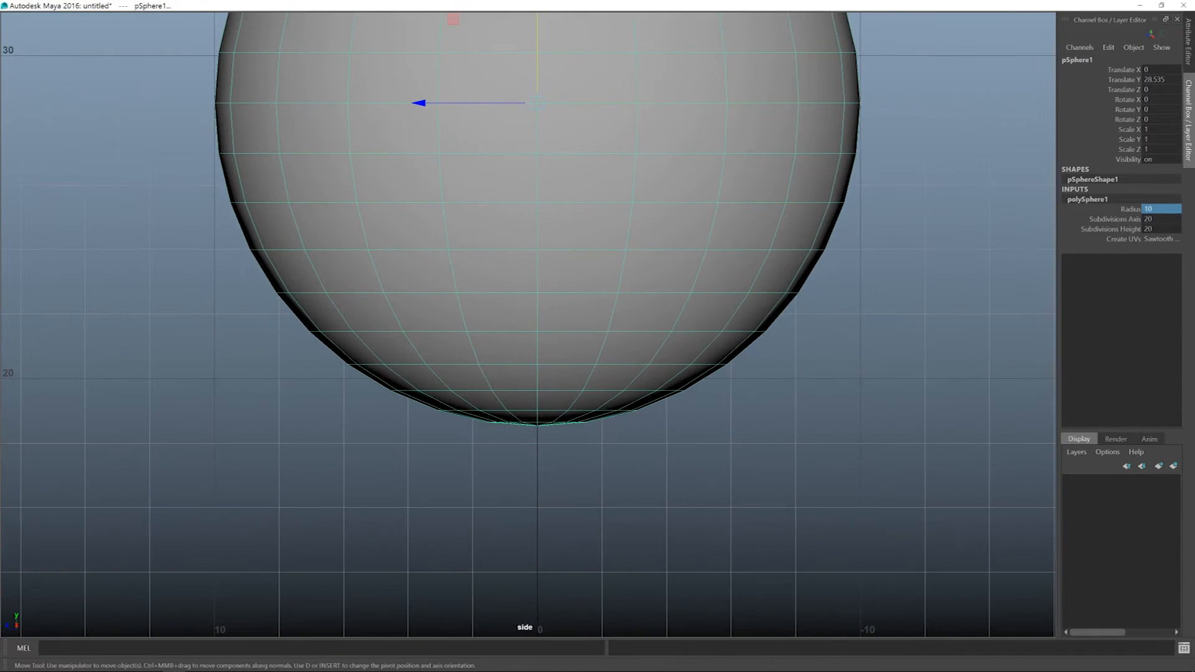
{"action": "middle_click_drag", "start_coordinate": [560, 249], "coordinate": [560, 379], "text": "alt"}
{"action": "key", "text": "F9"}
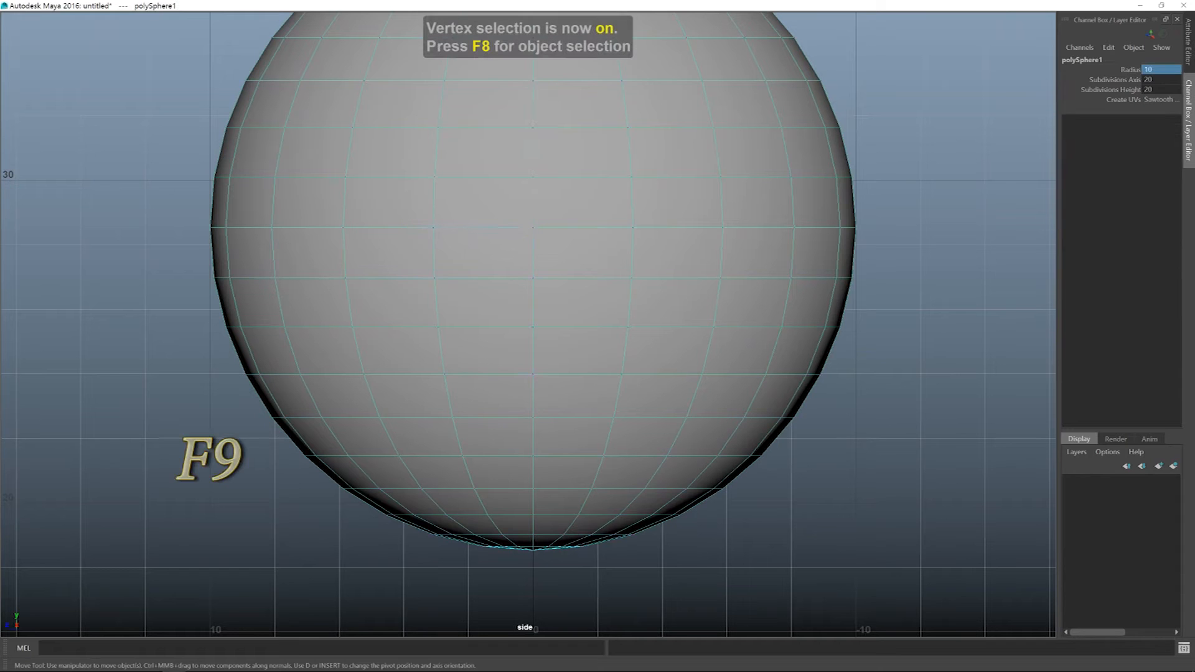
{"action": "left_click_drag", "start_coordinate": [908, 589], "coordinate": [132, 295]}
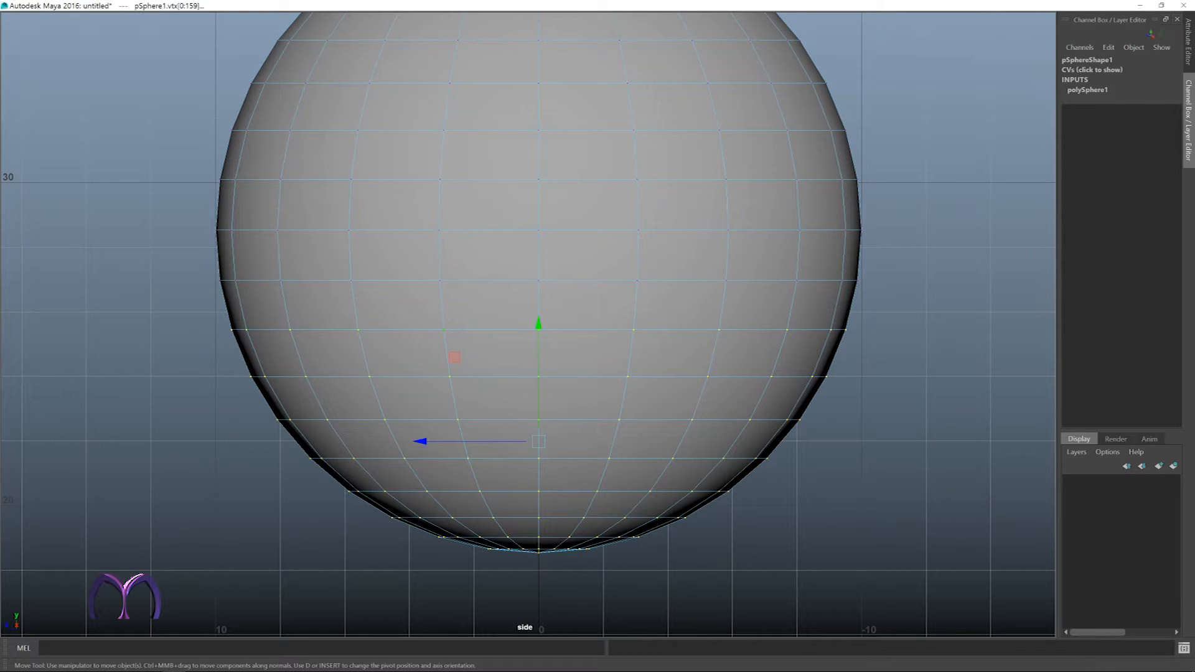
{"action": "key", "text": "4"}
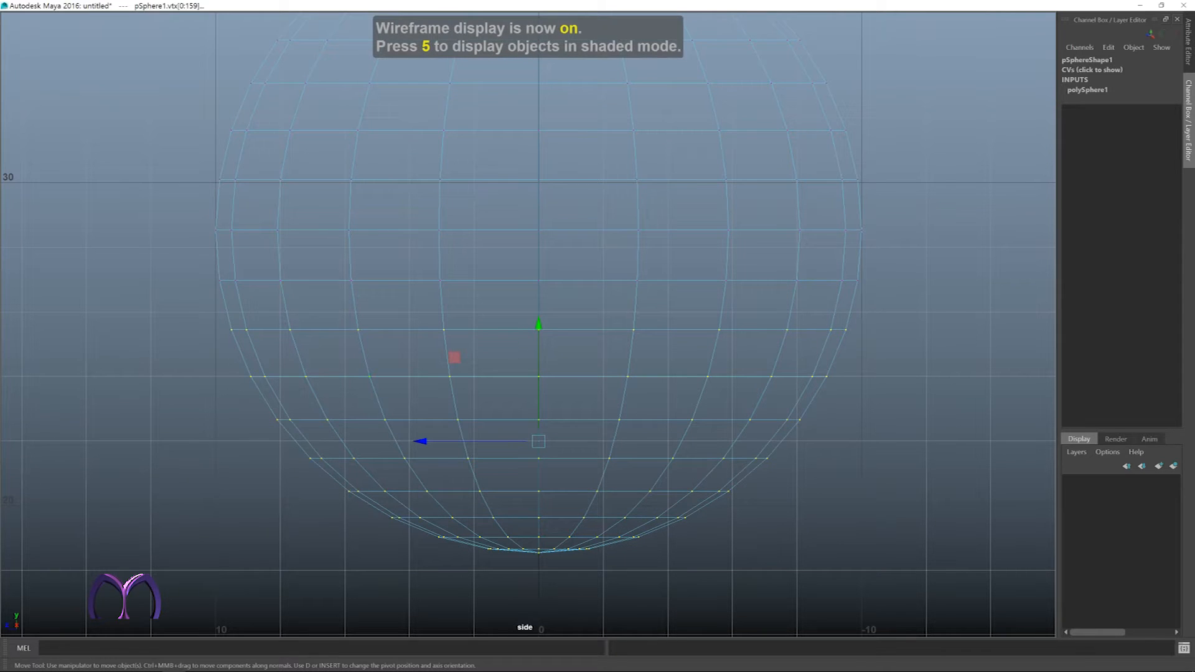
{"action": "key", "text": "r"}
{"action": "left_click_drag", "start_coordinate": [539, 324], "coordinate": [538, 408]}
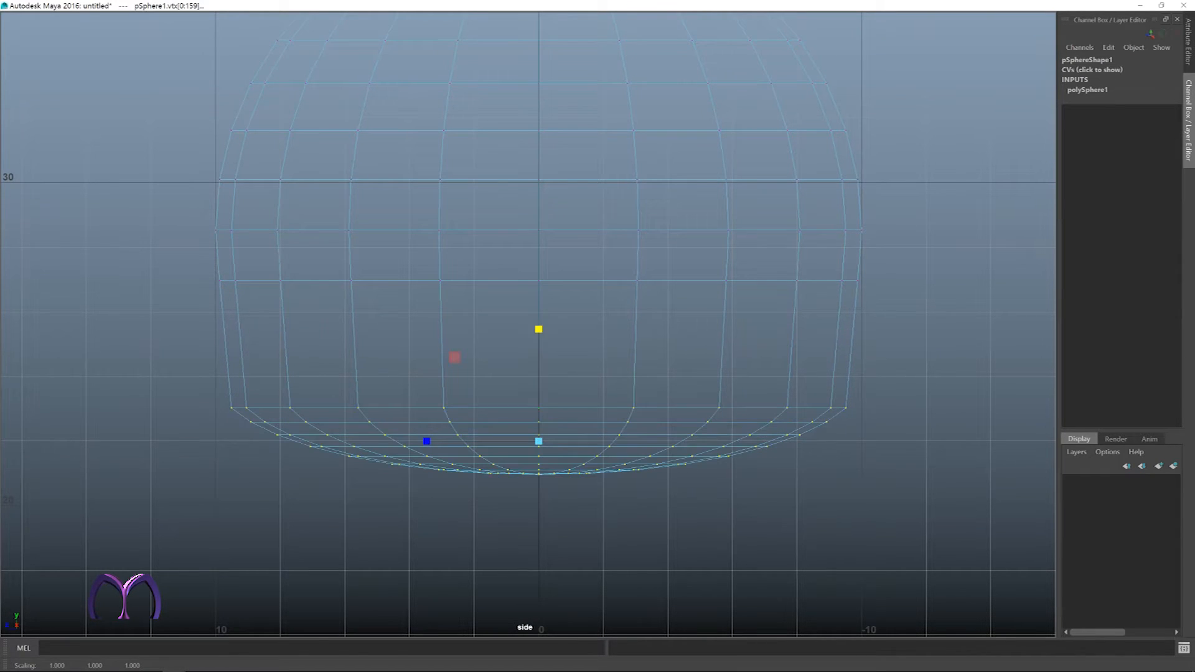
Move the flattened lower vertices up towards the sphere's widest ring to form a dome with a shallow underside
{"action": "key", "text": "w"}
{"action": "left_click_drag", "start_coordinate": [539, 325], "coordinate": [538, 219]}
{"action": "middle_click_drag", "start_coordinate": [609, 164], "coordinate": [605, 293], "text": "alt"}
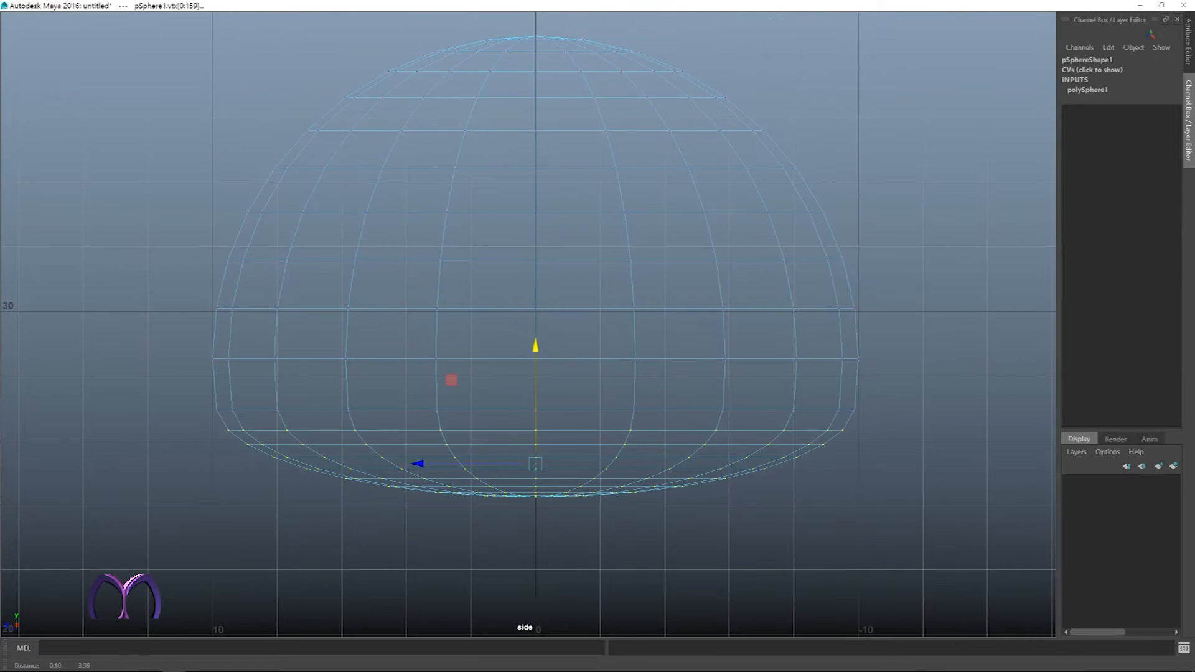
Return to the shaded perspective view and switch the dome back to object selection
{"action": "key", "text": "space"}
{"action": "left_click_drag", "start_coordinate": [796, 187], "coordinate": [783, 205], "text": "alt"}
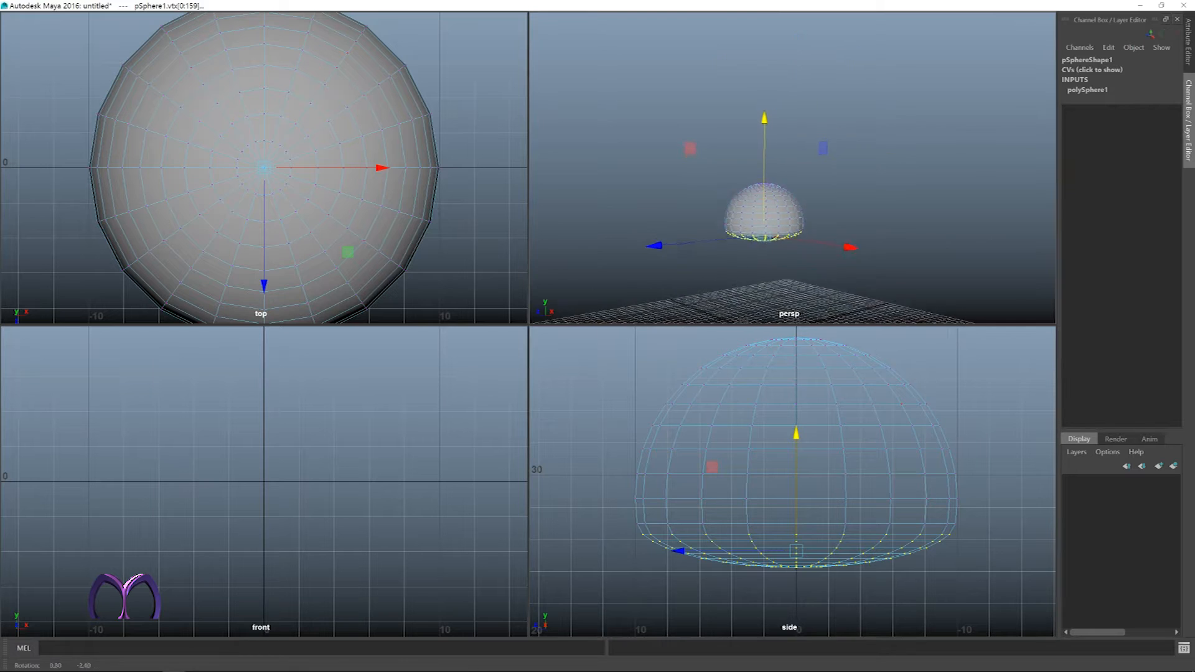
{"action": "key", "text": "4"}
{"action": "key", "text": "5"}
{"action": "key", "text": "F9"}
{"action": "key", "text": "F7"}
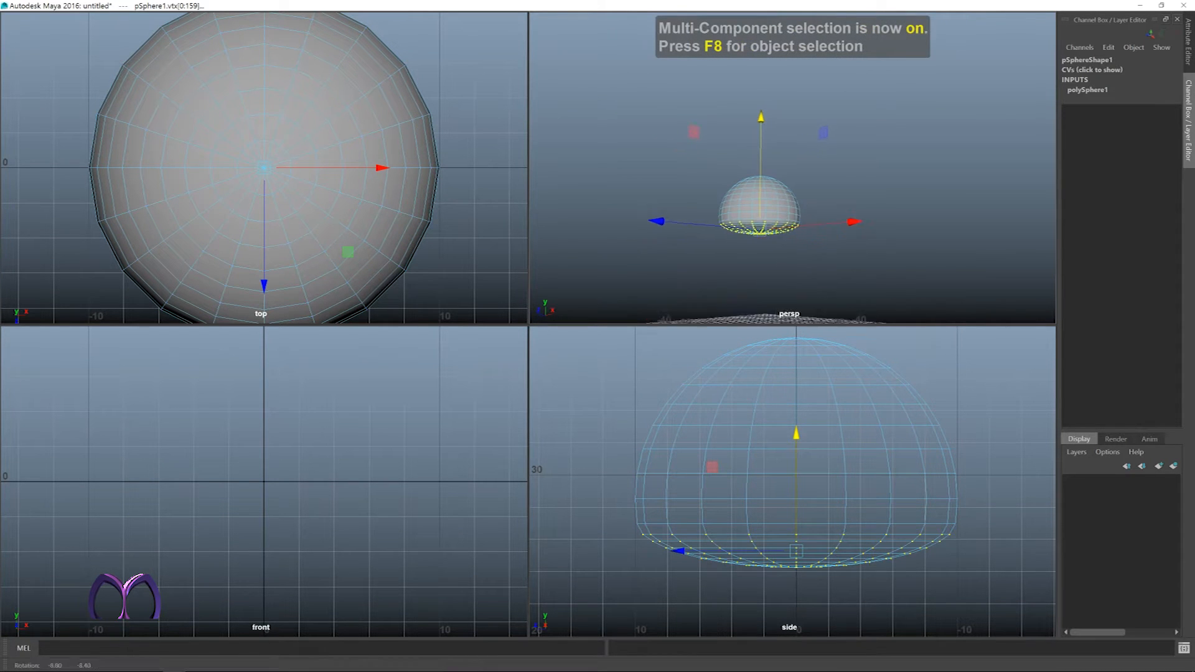
{"action": "key", "text": "space"}
{"action": "left_click_drag", "start_coordinate": [610, 299], "coordinate": [567, 311], "text": "alt"}
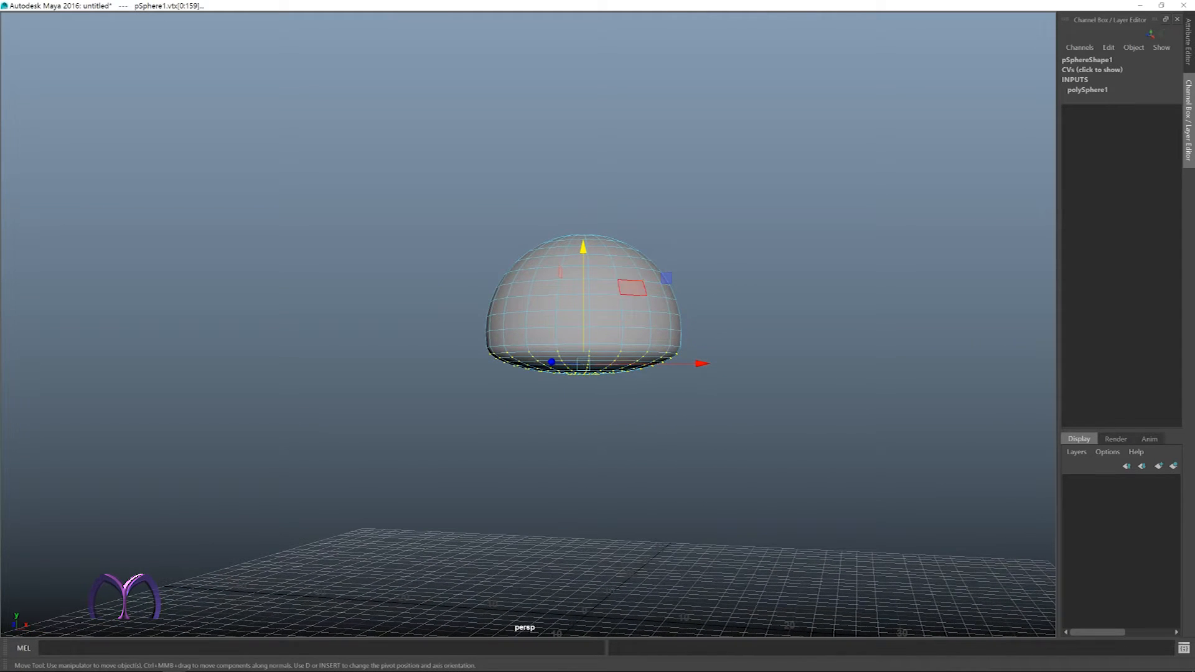
{"action": "middle_click_drag", "start_coordinate": [631, 315], "coordinate": [639, 316], "text": "alt"}
{"action": "left_click_drag", "start_coordinate": [639, 317], "coordinate": [604, 297], "text": "alt"}
{"action": "key", "text": "F8"}
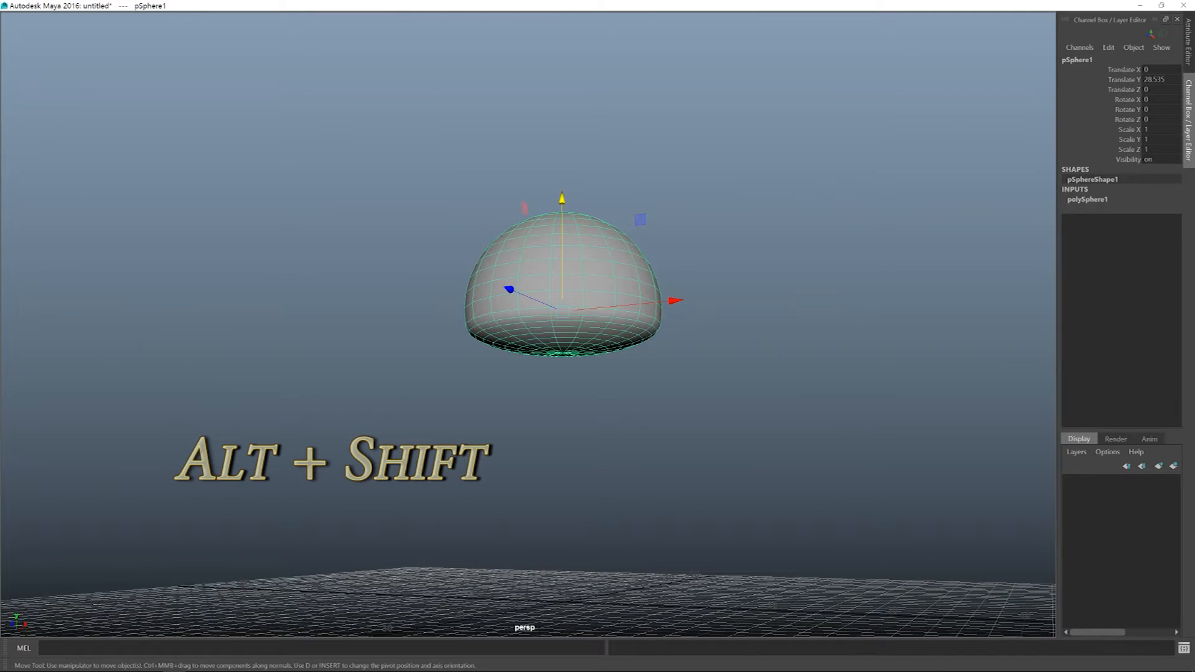
Delete the dome's construction history
{"action": "key", "text": "alt+shift+d"}
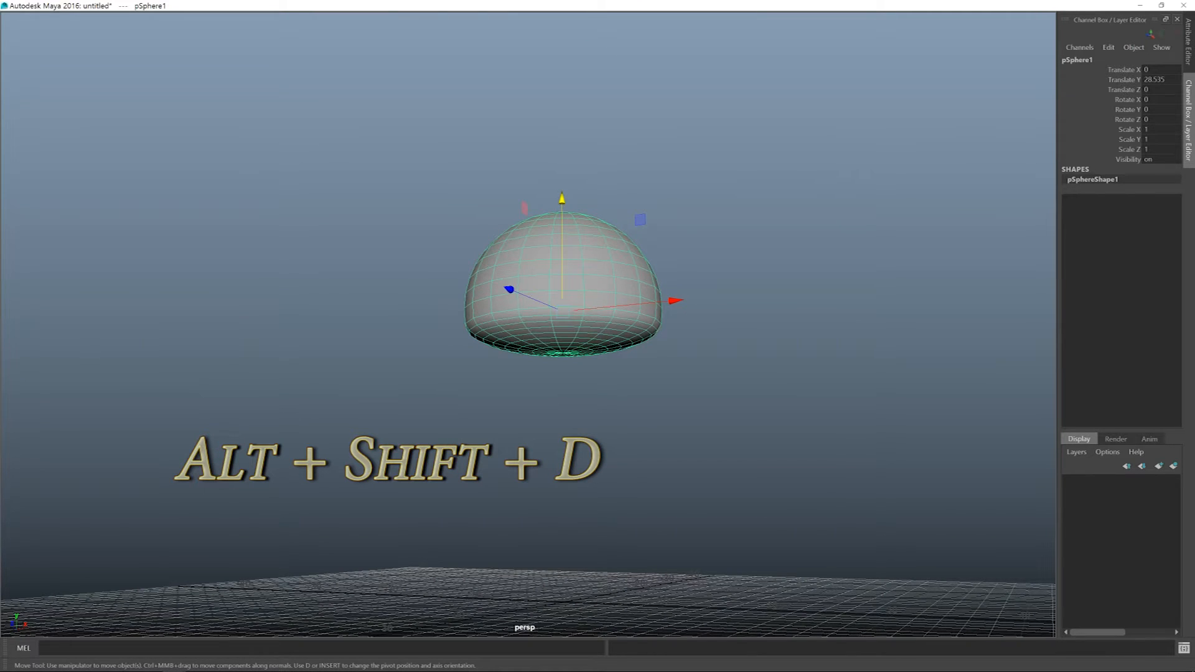
{"action": "key", "text": "space"}
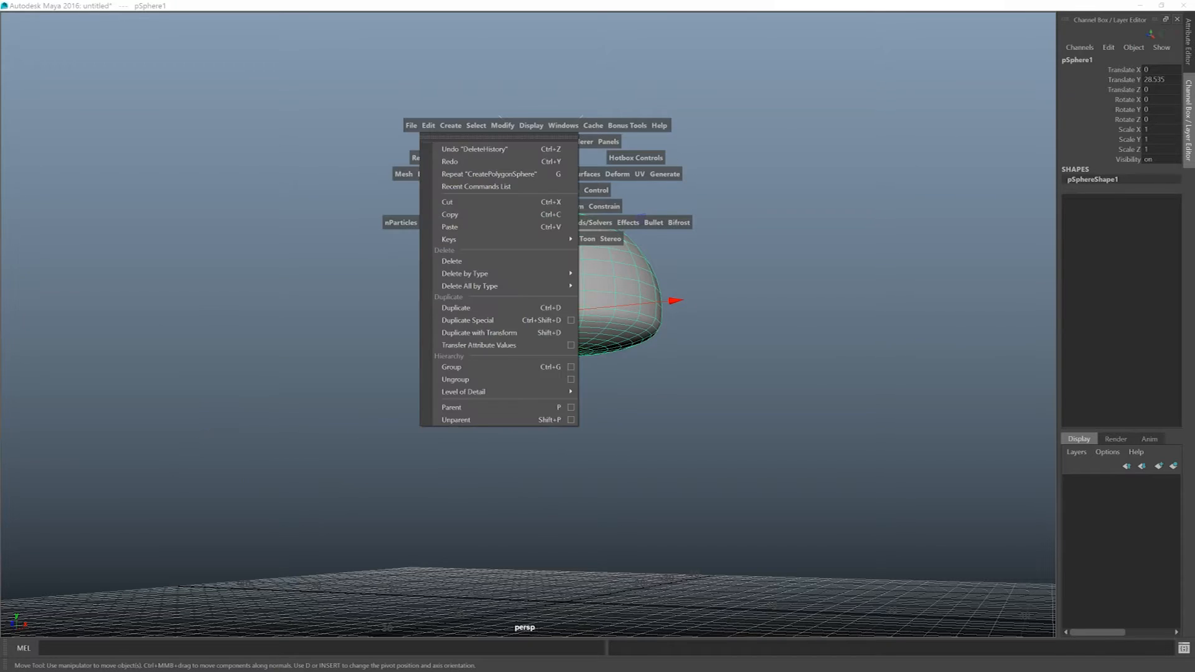
{"action": "mouse_move", "coordinate": [504, 273]}
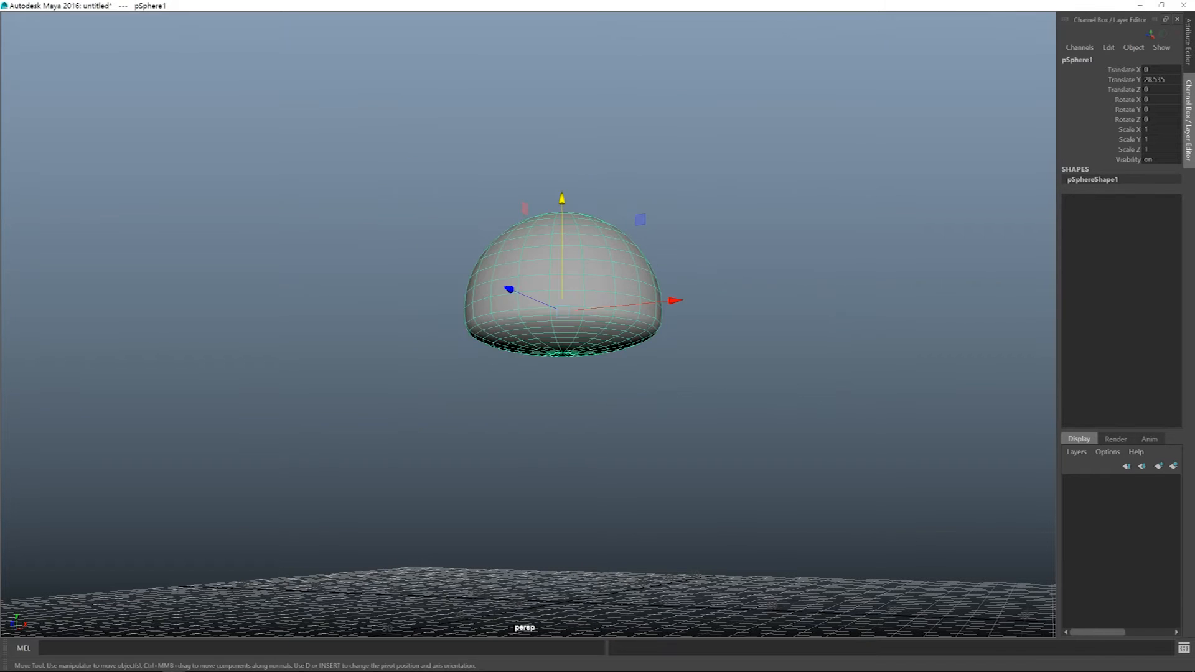
Examine the dome's profile in the side view and its underside in the perspective view
{"action": "middle_click_drag", "start_coordinate": [563, 311], "coordinate": [590, 192], "text": "alt"}
{"action": "left_click_drag", "start_coordinate": [591, 193], "coordinate": [628, 205], "text": "alt"}
{"action": "key", "text": "space"}
{"action": "key", "text": "space"}
{"action": "scroll", "coordinate": [534, 336], "scroll_direction": "down", "scroll_amount": 1}
{"action": "middle_click_drag", "start_coordinate": [534, 350], "coordinate": [640, 316], "text": "alt"}
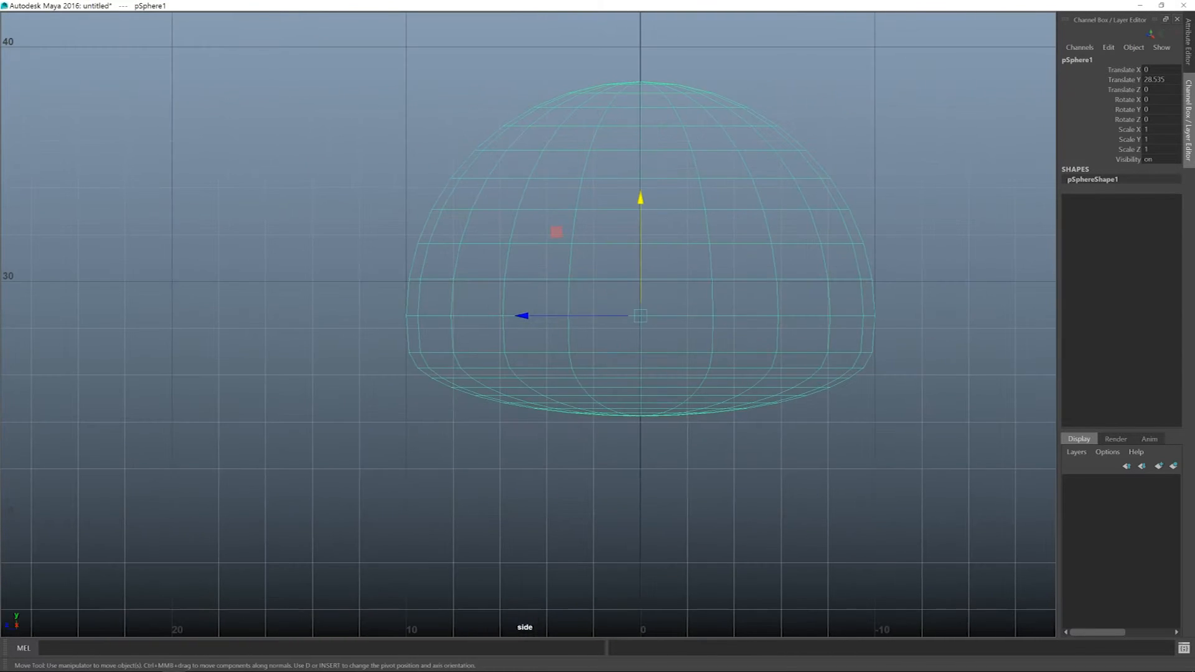
{"action": "key", "text": "space"}
{"action": "middle_click_drag", "start_coordinate": [263, 168], "coordinate": [295, 188], "text": "alt"}
{"action": "key", "text": "space"}
{"action": "left_click_drag", "start_coordinate": [589, 336], "coordinate": [614, 211], "text": "alt"}
{"action": "middle_click_drag", "start_coordinate": [614, 137], "coordinate": [566, 286], "text": "alt"}
{"action": "right_click_drag", "start_coordinate": [527, 325], "coordinate": [621, 325], "text": "alt"}
{"action": "middle_click_drag", "start_coordinate": [610, 218], "coordinate": [538, 340], "text": "alt"}
{"action": "right_click_drag", "start_coordinate": [538, 339], "coordinate": [590, 339], "text": "alt"}
{"action": "middle_click_drag", "start_coordinate": [537, 339], "coordinate": [554, 309], "text": "alt"}
{"action": "left_click_drag", "start_coordinate": [554, 309], "coordinate": [554, 292], "text": "alt"}
{"action": "middle_click_drag", "start_coordinate": [554, 309], "coordinate": [599, 354], "text": "alt"}
{"action": "left_click_drag", "start_coordinate": [599, 354], "coordinate": [606, 349], "text": "alt"}
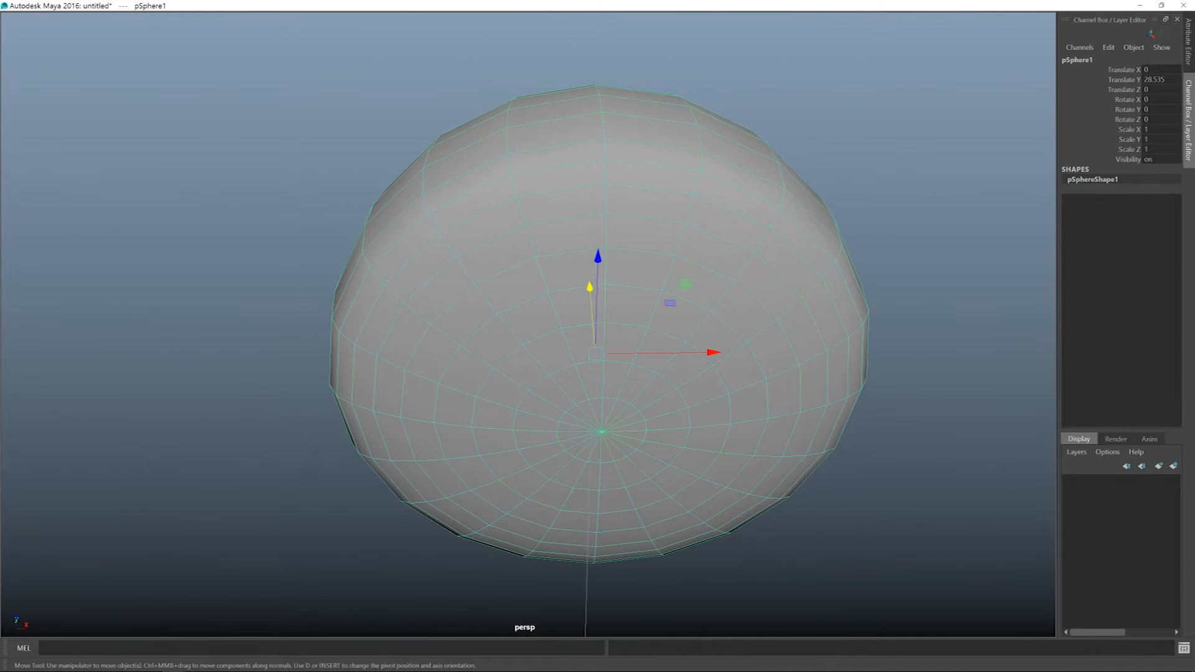
{"action": "left_click_drag", "start_coordinate": [599, 348], "coordinate": [607, 322], "text": "alt"}
{"action": "middle_click_drag", "start_coordinate": [598, 323], "coordinate": [568, 374], "text": "alt"}
{"action": "right_click_drag", "start_coordinate": [568, 374], "coordinate": [606, 376], "text": "alt"}
{"action": "middle_click_drag", "start_coordinate": [582, 382], "coordinate": [576, 420], "text": "alt"}
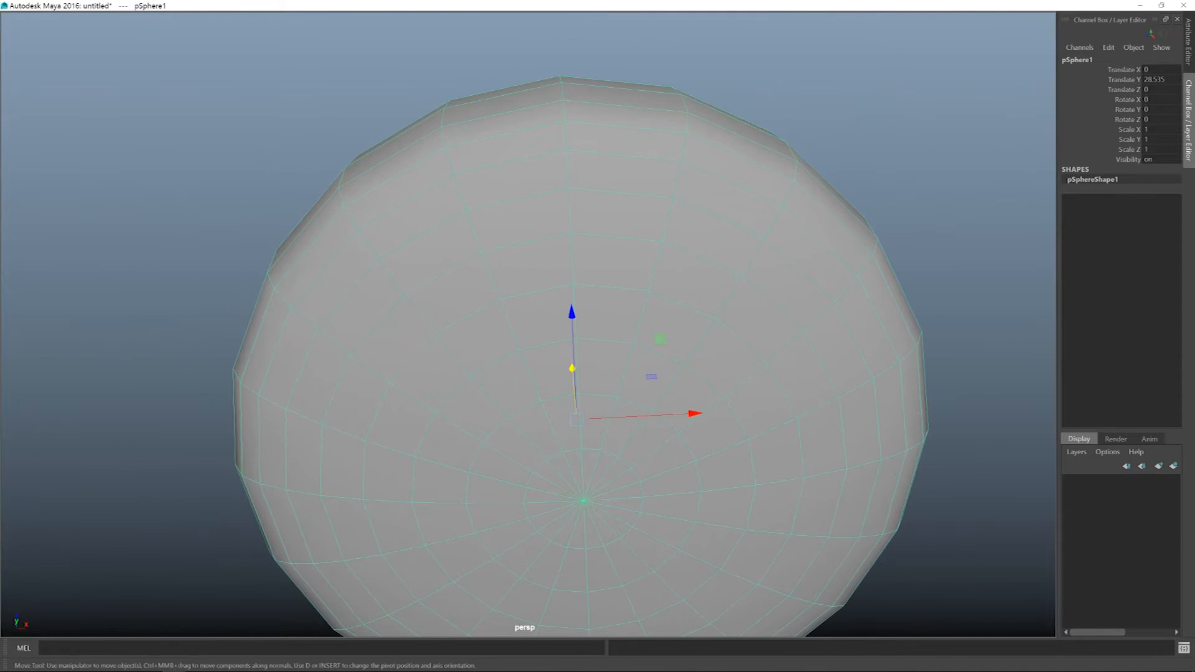
Select the fifth edge loop out from the underside's pole and scale it inward in X and Z
{"action": "key", "text": "q"}
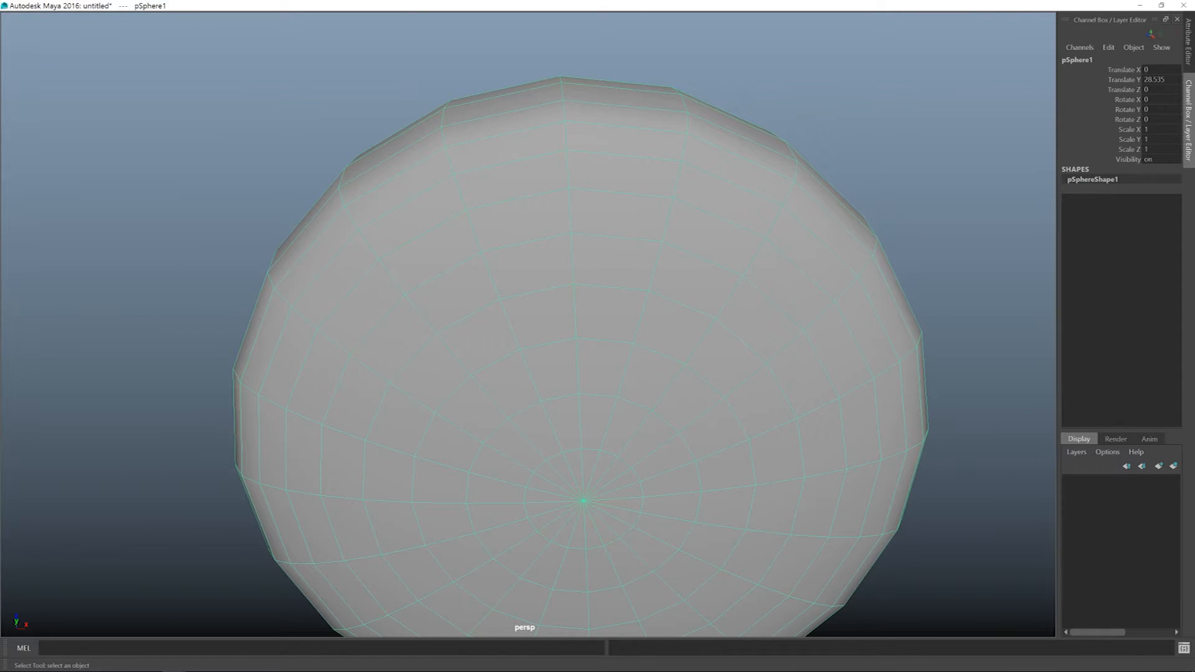
{"action": "key", "text": "F8"}
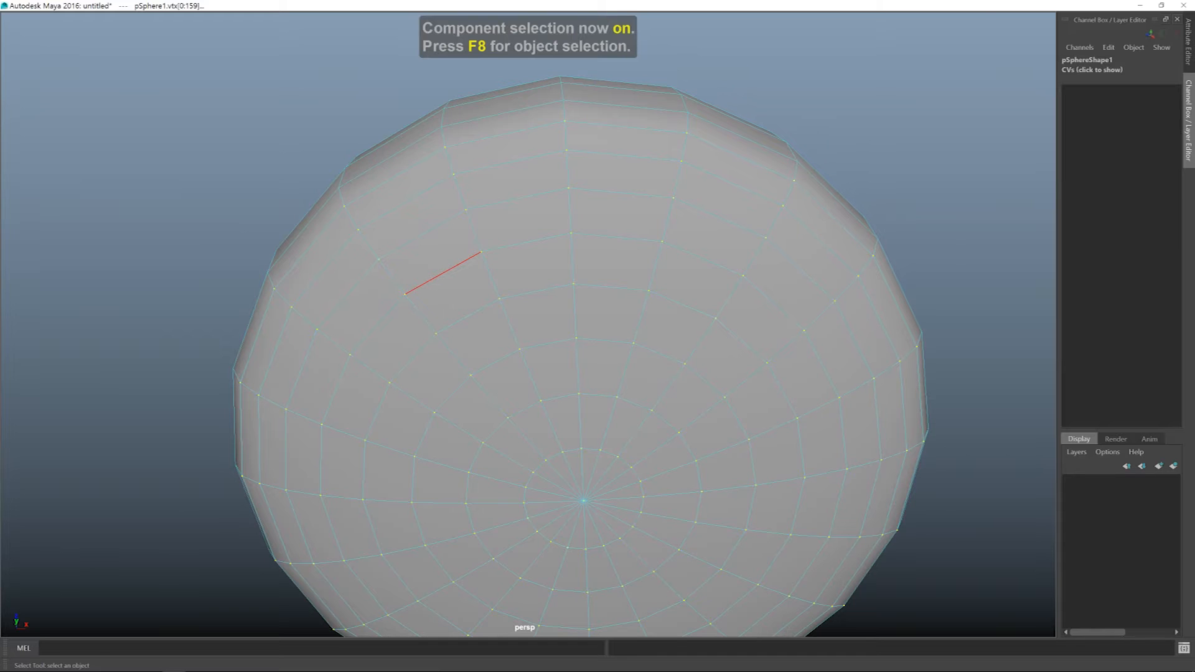
{"action": "key", "text": "F10"}
{"action": "left_click", "coordinate": [443, 272]}
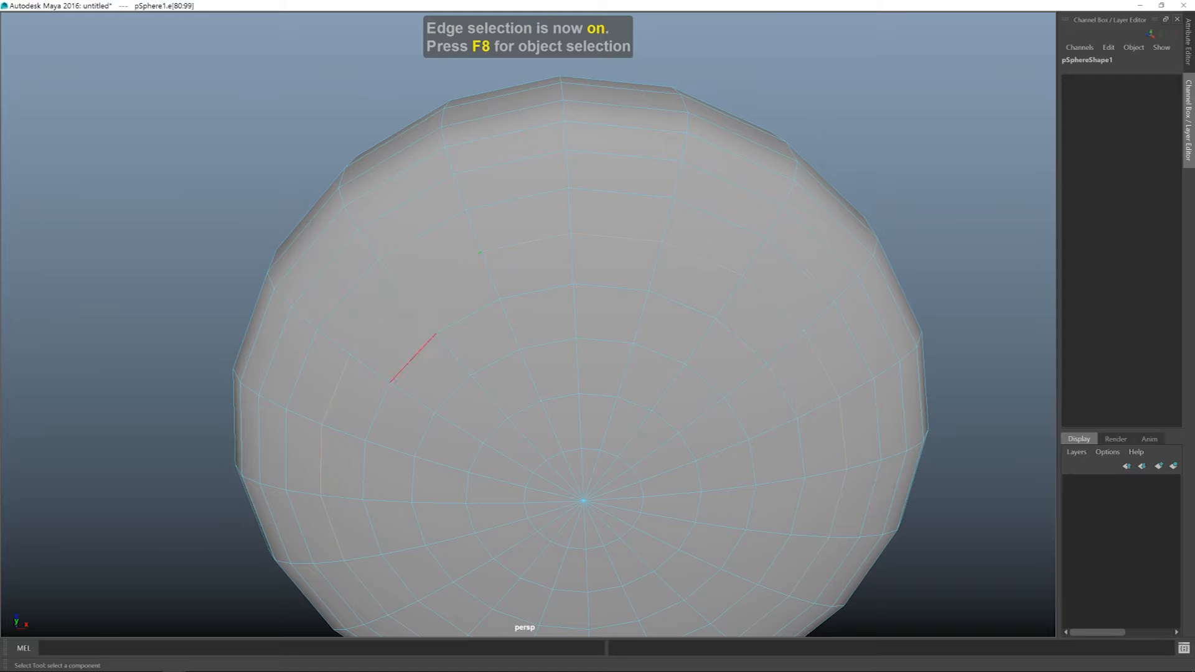
{"action": "left_click_drag", "start_coordinate": [612, 286], "coordinate": [615, 273], "text": "alt"}
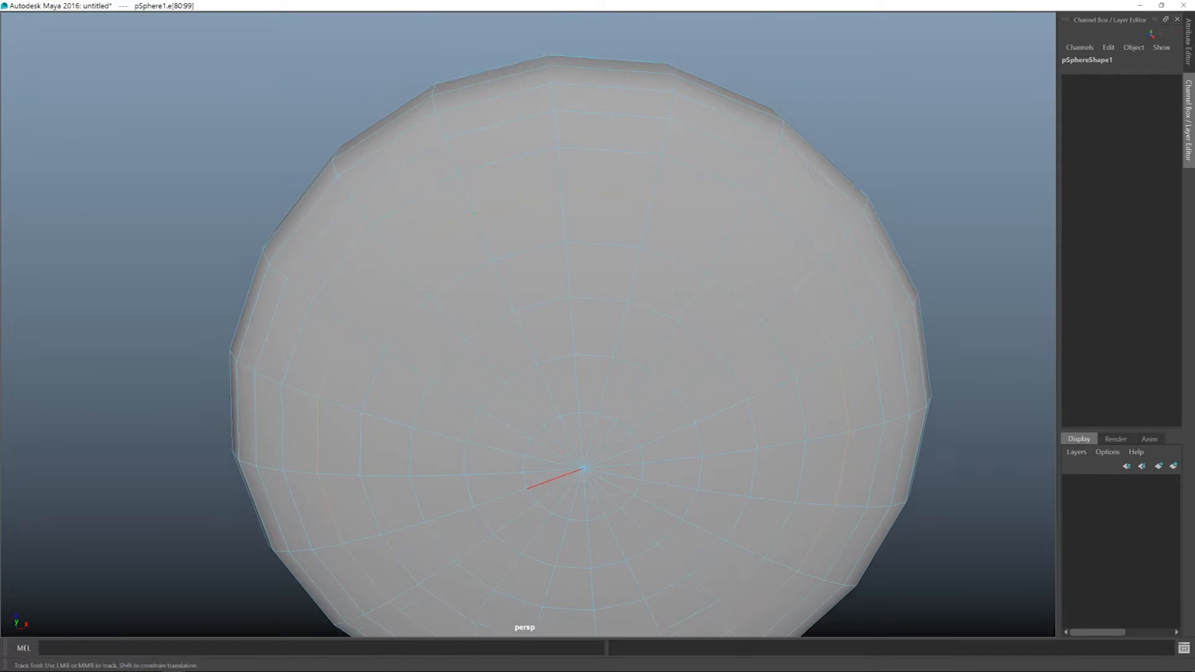
{"action": "middle_click_drag", "start_coordinate": [557, 488], "coordinate": [577, 350], "text": "alt"}
{"action": "mouse_move", "coordinate": [577, 351]}
{"action": "left_mouse_down", "text": "alt"}
{"action": "mouse_move", "coordinate": [586, 385]}
{"action": "mouse_move", "coordinate": [588, 364]}
{"action": "mouse_move", "coordinate": [576, 362]}
{"action": "left_mouse_up", "text": "alt"}
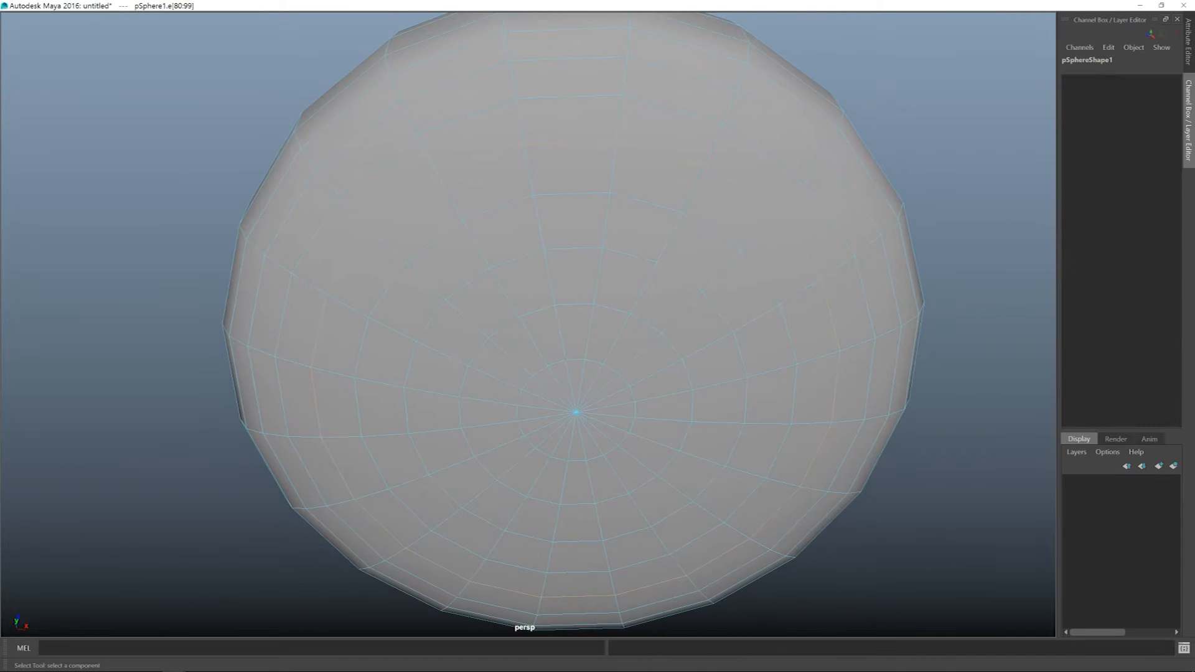
{"action": "key", "text": "w"}
{"action": "key", "text": "r"}
{"action": "left_click_drag", "start_coordinate": [602, 387], "coordinate": [596, 420], "text": "alt"}
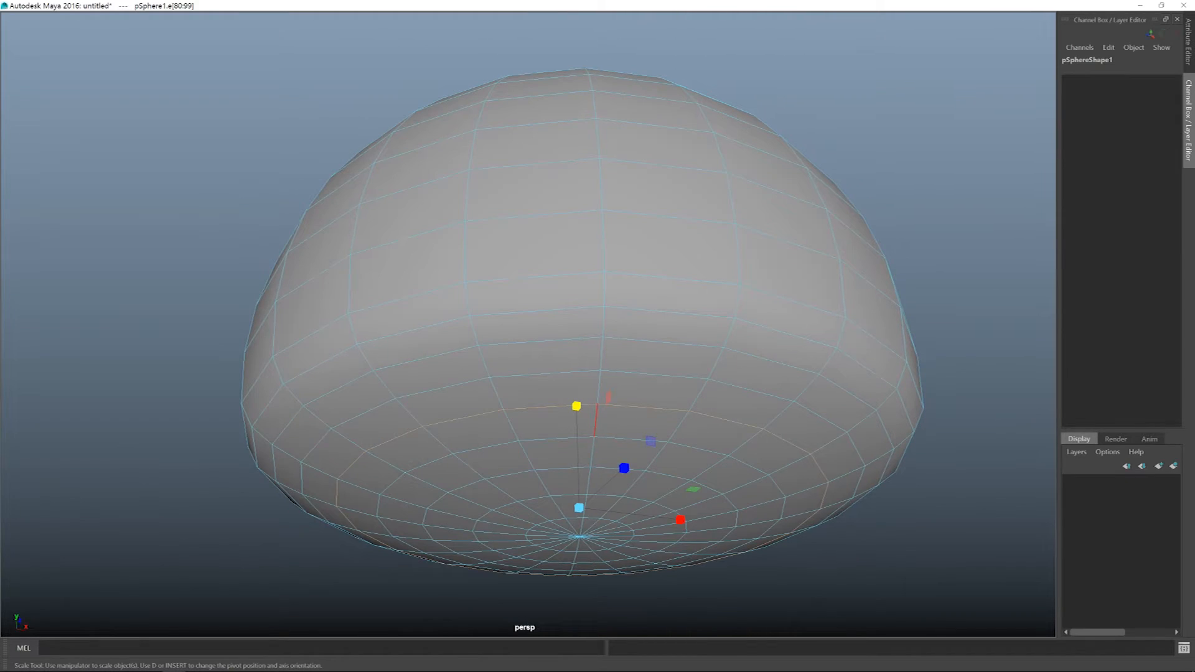
{"action": "key", "text": "4"}
{"action": "mouse_move", "coordinate": [561, 415]}
{"action": "left_mouse_down", "text": "alt"}
{"action": "mouse_move", "coordinate": [593, 390]}
{"action": "mouse_move", "coordinate": [609, 402]}
{"action": "mouse_move", "coordinate": [554, 463]}
{"action": "mouse_move", "coordinate": [581, 495]}
{"action": "mouse_move", "coordinate": [622, 481]}
{"action": "mouse_move", "coordinate": [514, 449]}
{"action": "mouse_move", "coordinate": [523, 321]}
{"action": "mouse_move", "coordinate": [555, 342]}
{"action": "mouse_move", "coordinate": [545, 343]}
{"action": "left_mouse_up", "text": "alt"}
{"action": "key", "text": "5"}
{"action": "left_click_drag", "start_coordinate": [546, 342], "coordinate": [545, 317], "text": "alt"}
{"action": "middle_click_drag", "start_coordinate": [545, 318], "coordinate": [550, 432], "text": "alt"}
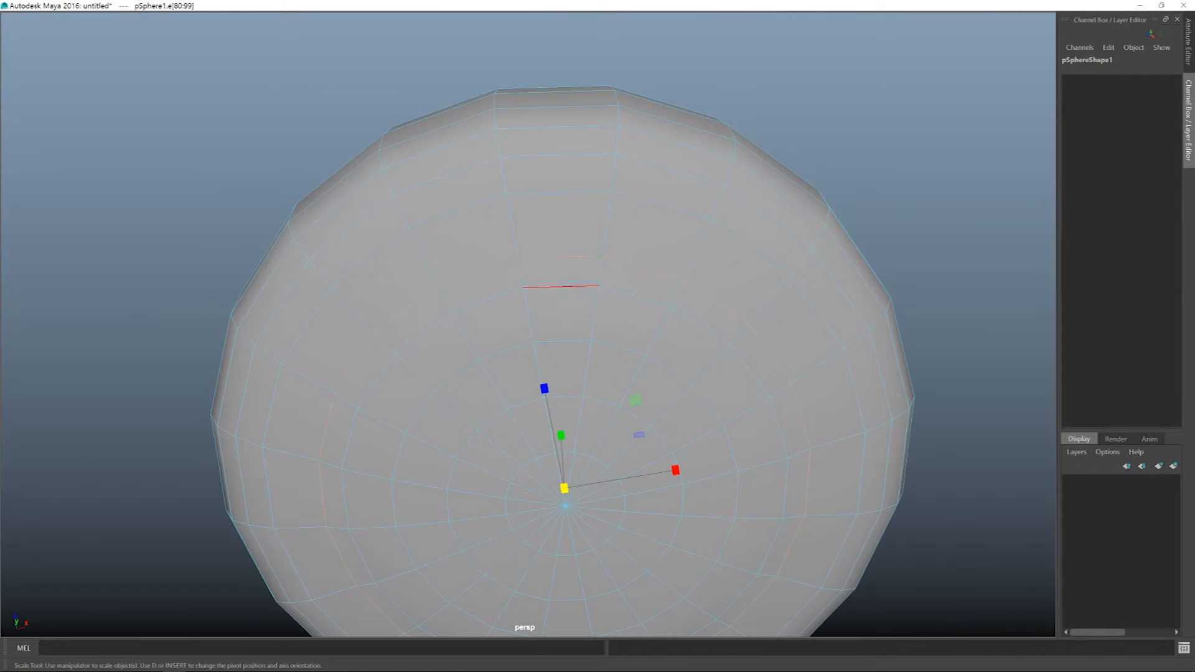
{"action": "middle_click_drag", "start_coordinate": [635, 296], "coordinate": [633, 296]}
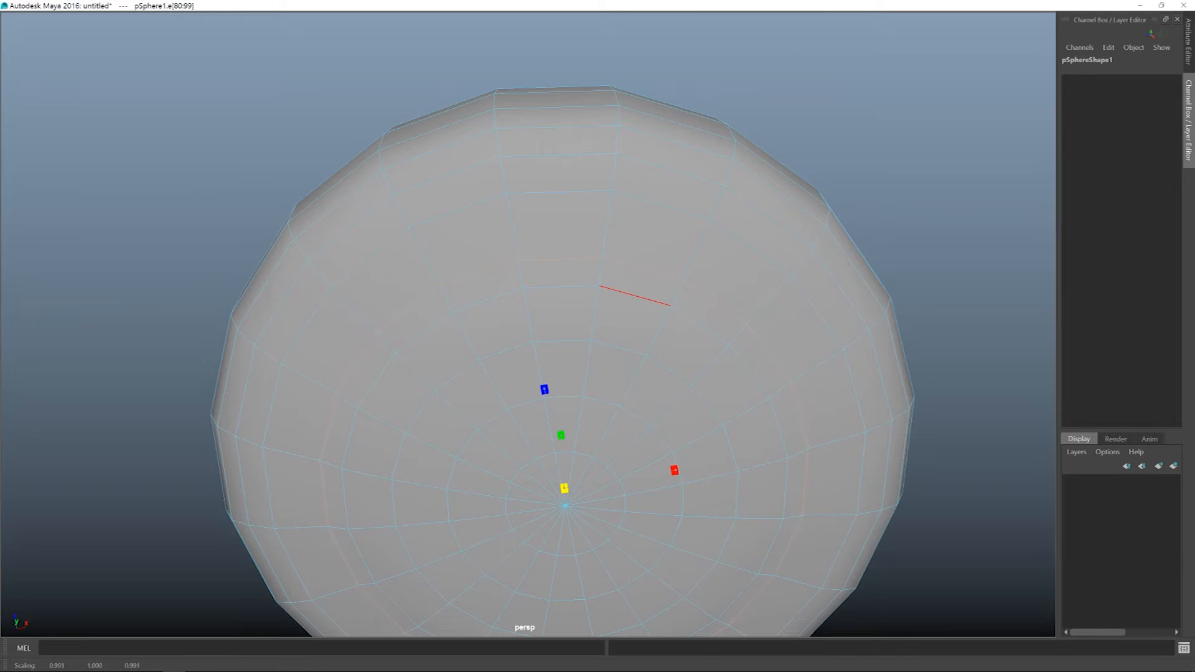
{"action": "middle_click_drag", "start_coordinate": [624, 296], "coordinate": [624, 296]}
Select the third edge loop out from the underside's pole and scale it slightly in the XZ plane
{"action": "middle_click_drag", "start_coordinate": [669, 392], "coordinate": [669, 335], "text": "alt"}
{"action": "mouse_move", "coordinate": [669, 334]}
{"action": "left_mouse_down", "text": "alt"}
{"action": "mouse_move", "coordinate": [669, 295]}
{"action": "mouse_move", "coordinate": [668, 331]}
{"action": "left_mouse_up", "text": "alt"}
{"action": "middle_click_drag", "start_coordinate": [668, 331], "coordinate": [751, 314], "text": "alt"}
{"action": "left_click_drag", "start_coordinate": [751, 313], "coordinate": [751, 303], "text": "alt"}
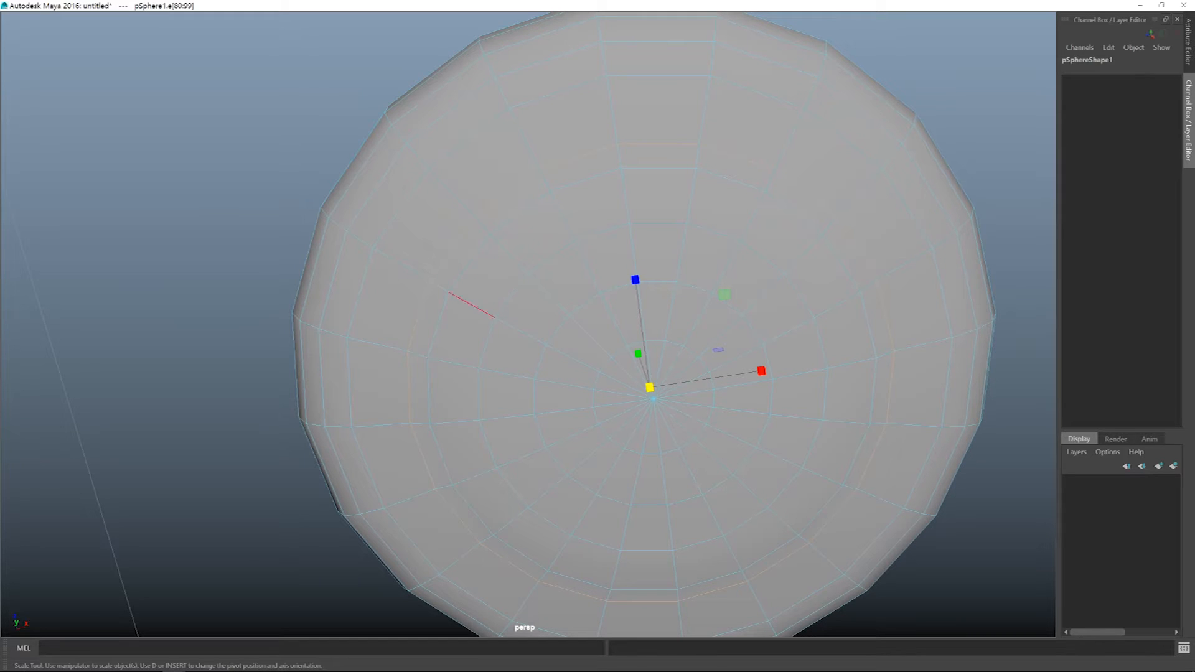
{"action": "double_click", "coordinate": [478, 394]}
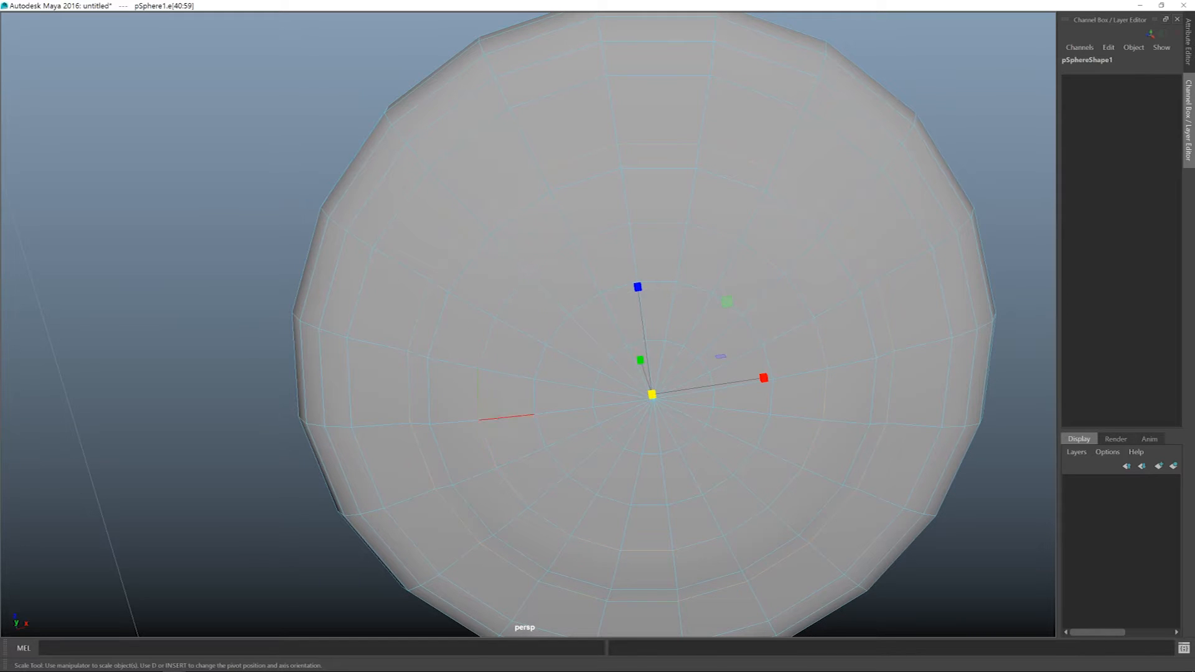
{"action": "middle_click_drag", "start_coordinate": [648, 505], "coordinate": [640, 502], "text": "alt"}
{"action": "left_click_drag", "start_coordinate": [720, 297], "coordinate": [717, 299]}
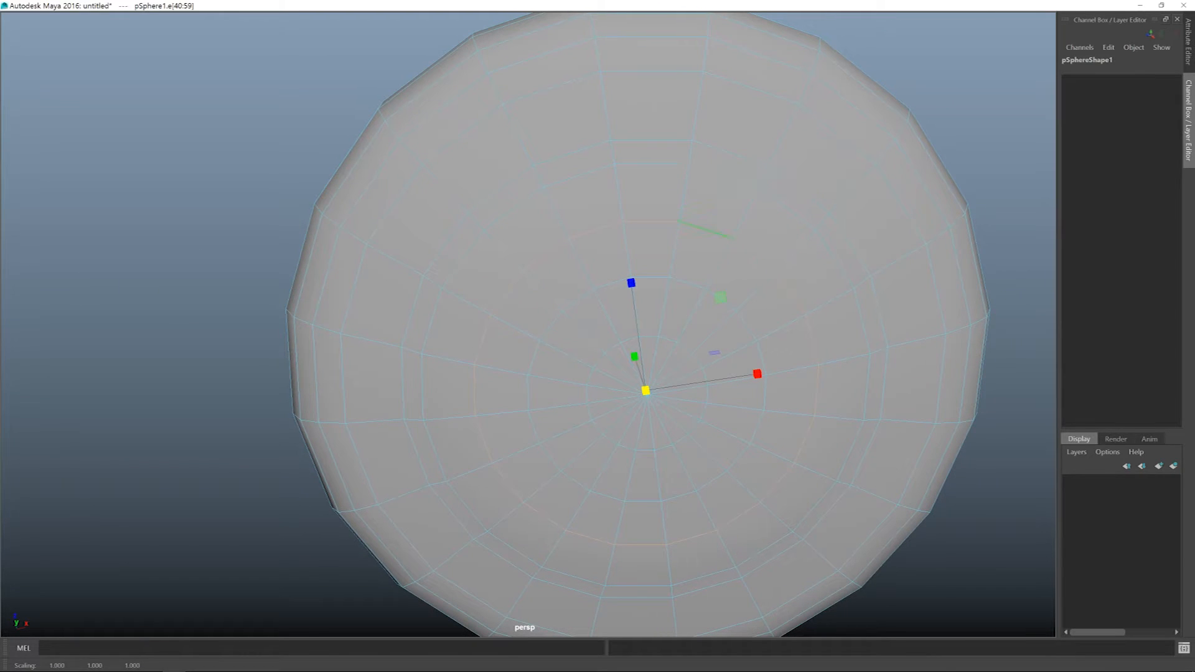
{"action": "middle_click_drag", "start_coordinate": [716, 274], "coordinate": [748, 284], "text": "alt"}
{"action": "key", "text": "q"}
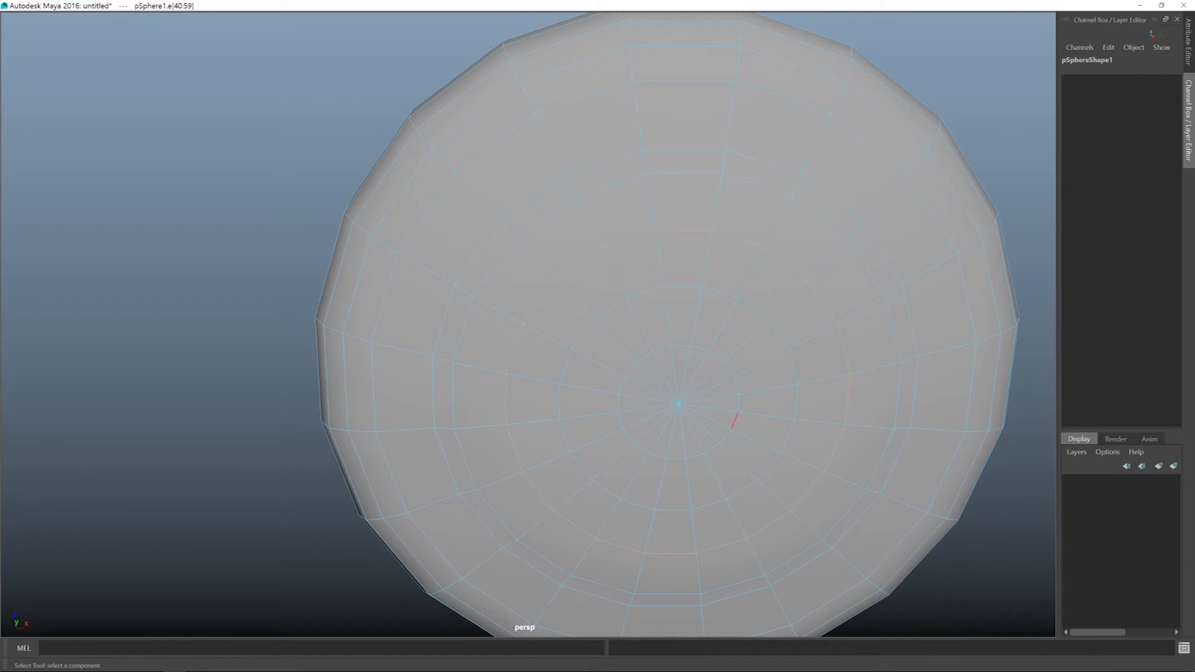
Select the fifth edge loop out from the underside's pole and move it slightly down in Y in the side view
{"action": "middle_click_drag", "start_coordinate": [765, 415], "coordinate": [771, 454], "text": "alt"}
{"action": "left_click_drag", "start_coordinate": [715, 374], "coordinate": [709, 448], "text": "alt"}
{"action": "middle_click_drag", "start_coordinate": [710, 448], "coordinate": [737, 328], "text": "alt"}
{"action": "left_click_drag", "start_coordinate": [737, 329], "coordinate": [732, 427], "text": "alt"}
{"action": "middle_click_drag", "start_coordinate": [731, 427], "coordinate": [710, 390], "text": "alt"}
{"action": "left_click_drag", "start_coordinate": [711, 389], "coordinate": [736, 391], "text": "alt"}
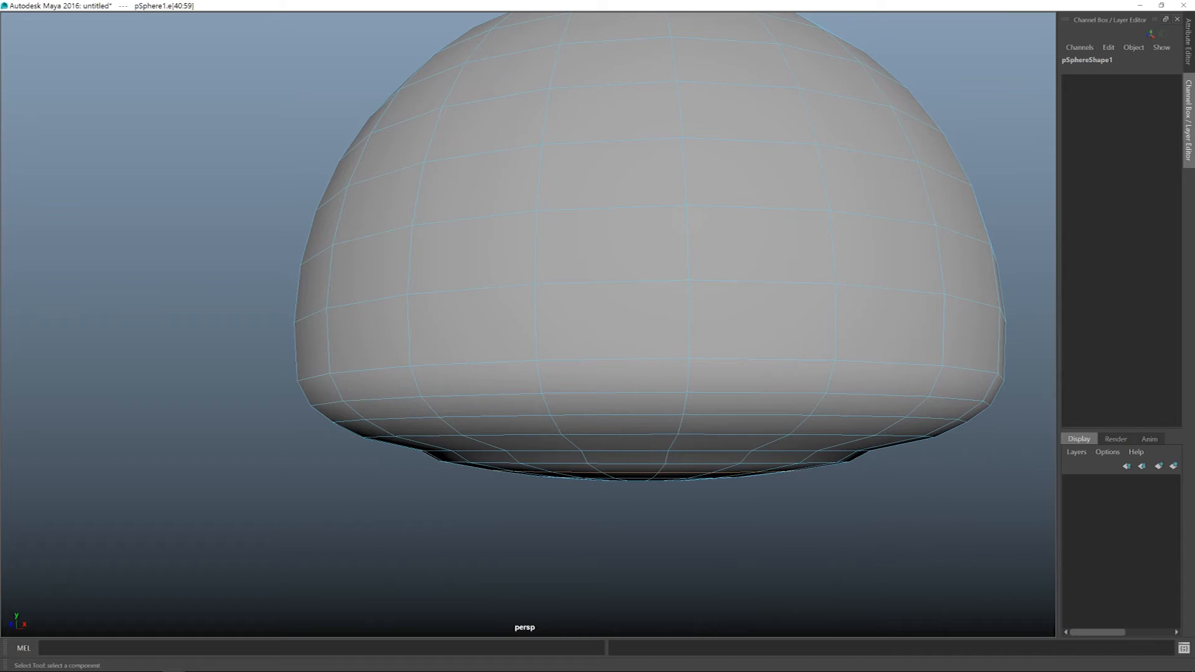
{"action": "left_click_drag", "start_coordinate": [484, 443], "coordinate": [567, 374], "text": "alt"}
{"action": "left_click", "coordinate": [544, 408]}
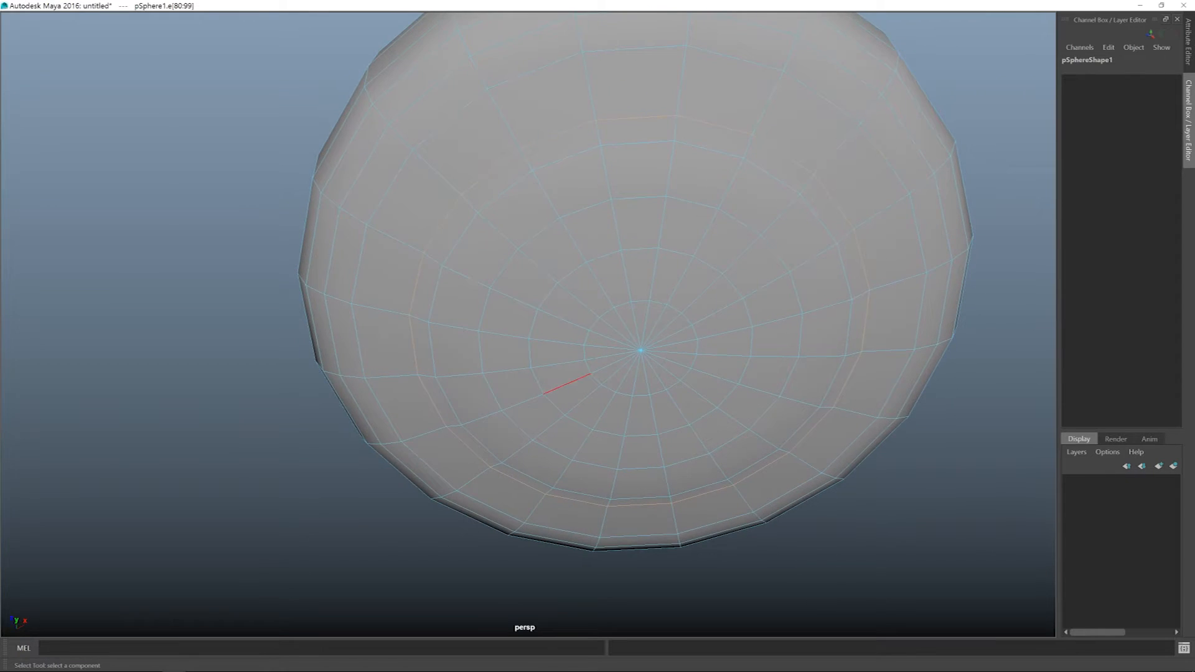
{"action": "key", "text": "space"}
{"action": "key", "text": "space"}
{"action": "scroll", "coordinate": [547, 311], "scroll_direction": "up", "scroll_amount": 4}
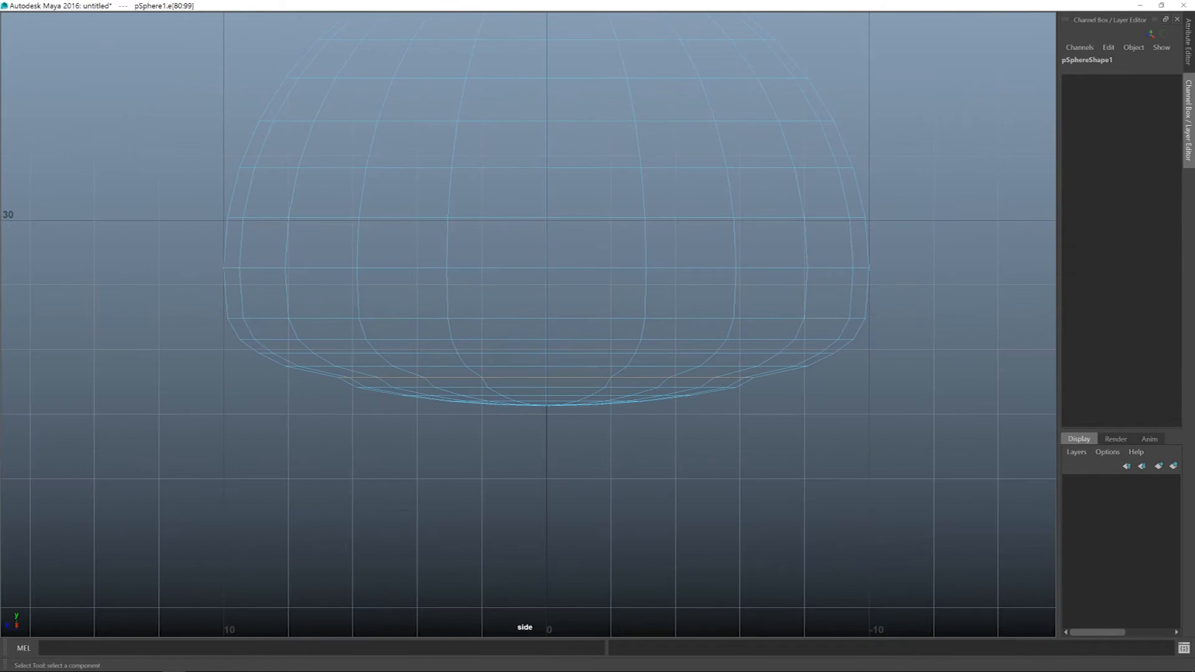
{"action": "key", "text": "w"}
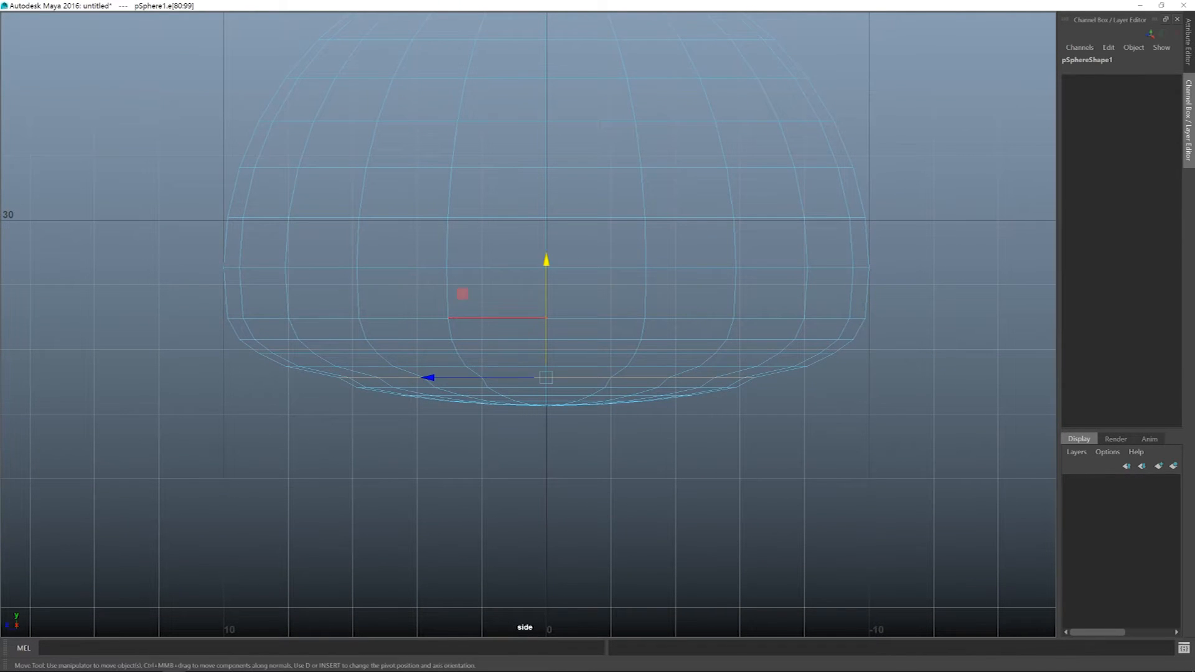
{"action": "left_click_drag", "start_coordinate": [546, 260], "coordinate": [545, 265]}
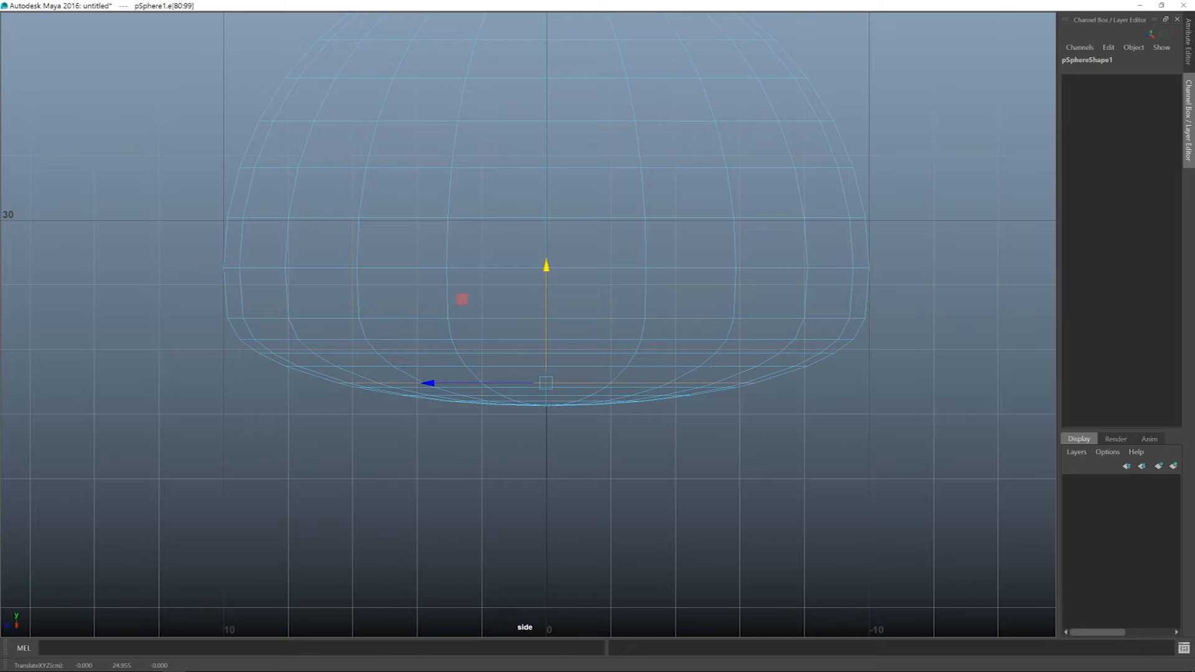
{"action": "middle_click_drag", "start_coordinate": [546, 265], "coordinate": [549, 275], "text": "alt"}
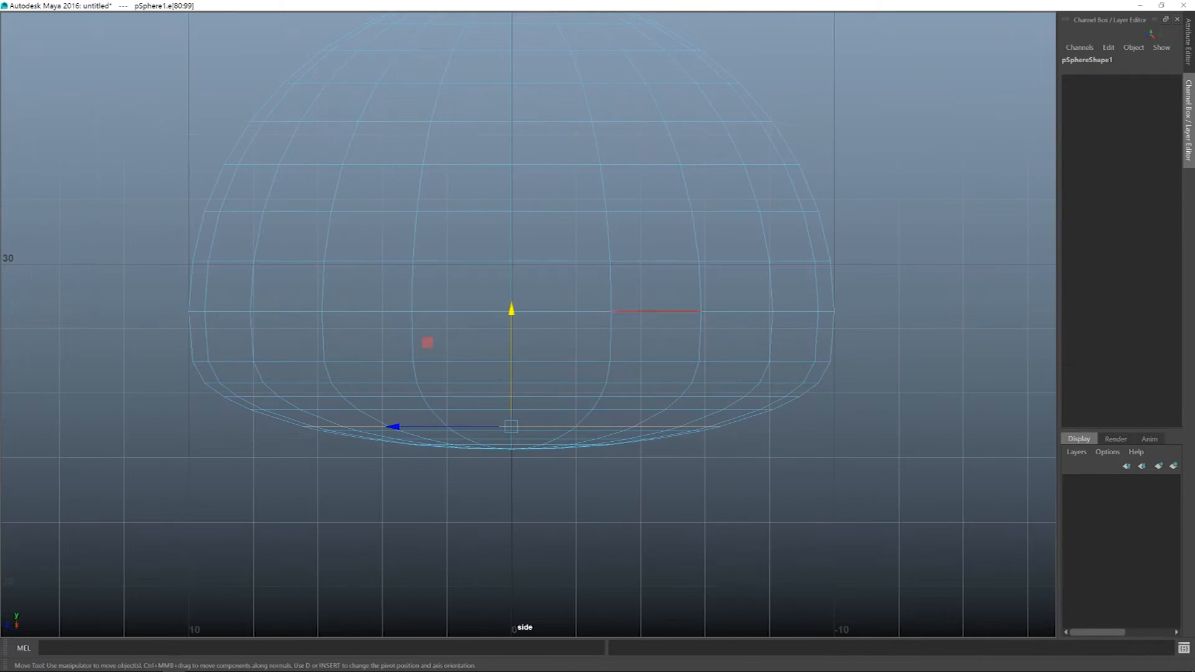
Return to the perspective view of the dome's underside and switch from edge to face selection
{"action": "key", "text": "space"}
{"action": "key", "text": "space"}
{"action": "key", "text": "F8"}
{"action": "middle_click_drag", "start_coordinate": [556, 299], "coordinate": [585, 299], "text": "alt"}
{"action": "left_click_drag", "start_coordinate": [585, 299], "coordinate": [585, 313], "text": "alt"}
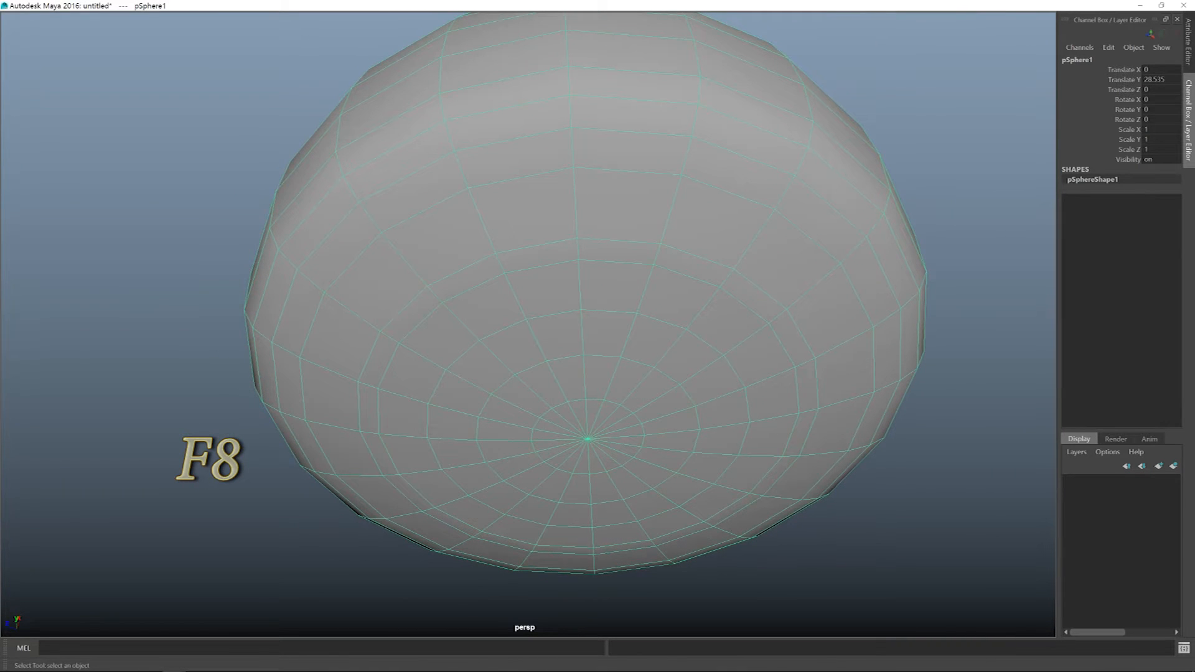
{"action": "key", "text": "F8"}
{"action": "middle_click_drag", "start_coordinate": [585, 299], "coordinate": [565, 298], "text": "alt"}
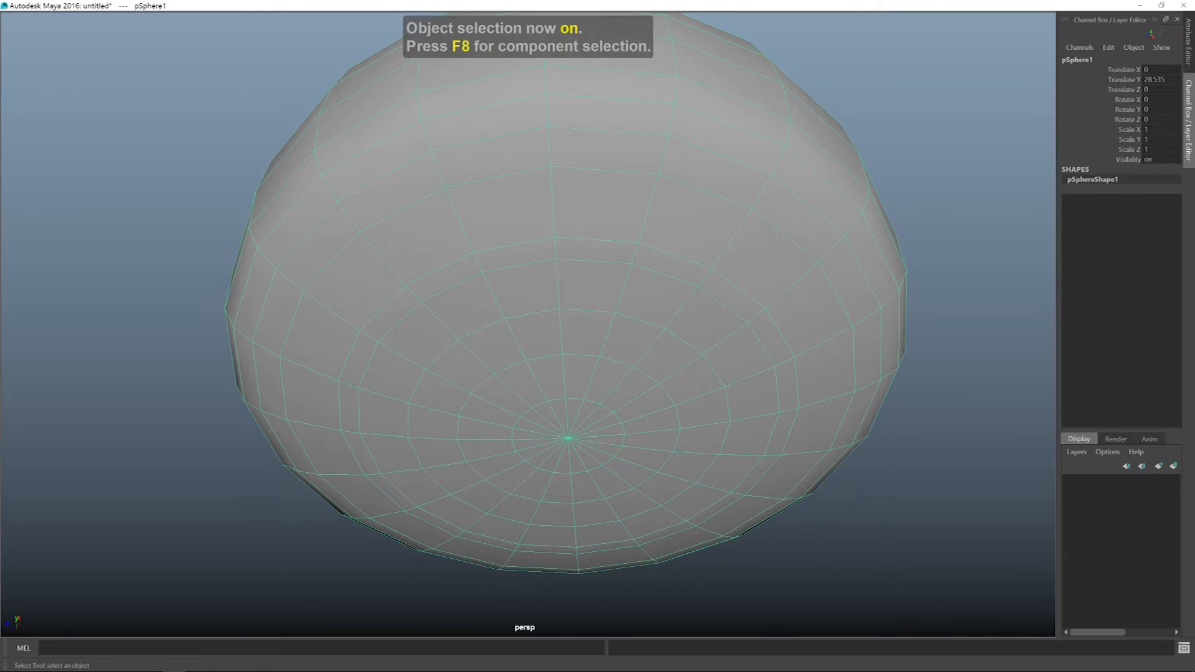
{"action": "key", "text": "F11"}
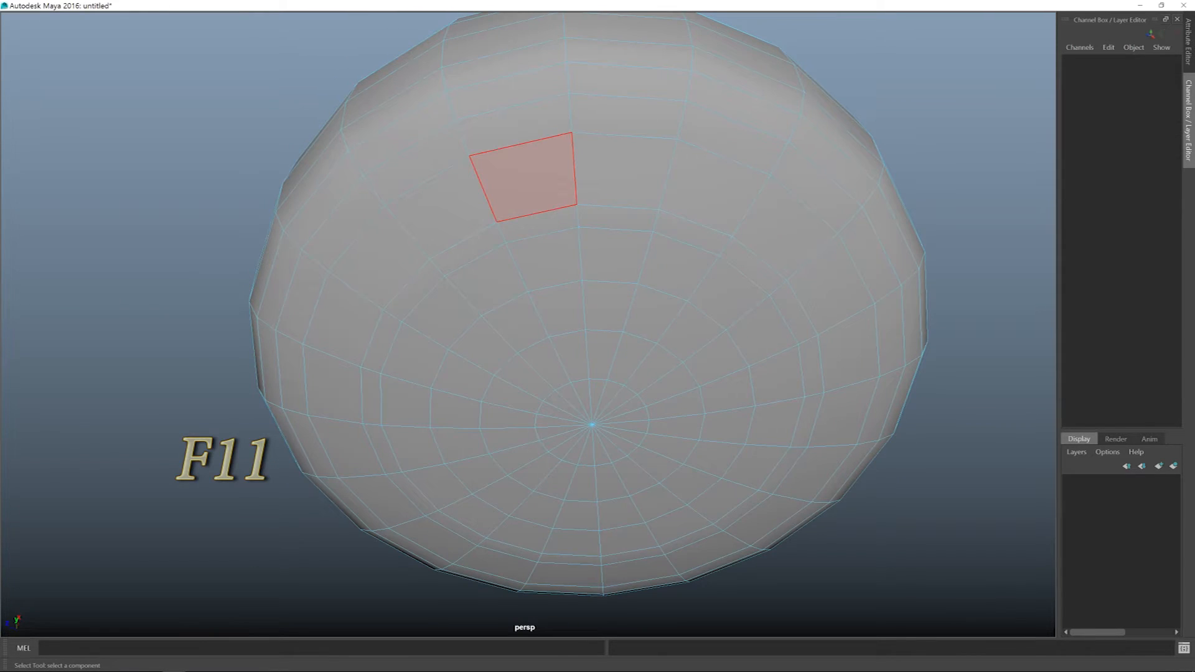
Select two full face rings on the underside: between the fifth and sixth edge loops, and between the third and fourth
{"action": "middle_click_drag", "start_coordinate": [523, 177], "coordinate": [515, 236], "text": "alt"}
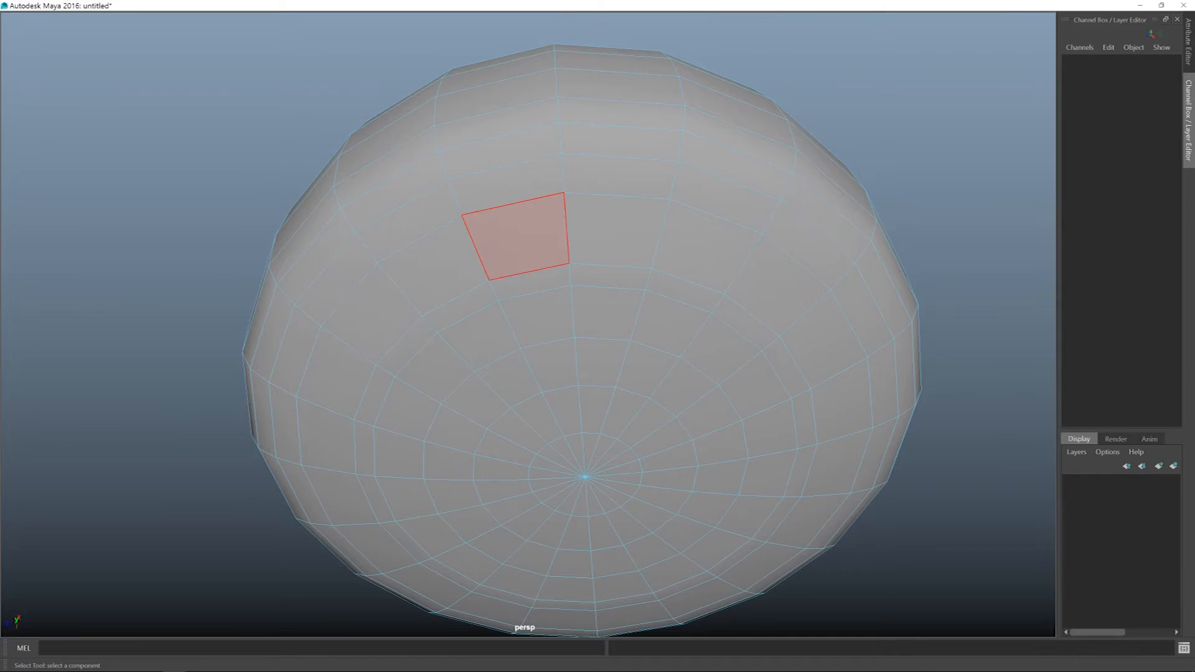
{"action": "left_click", "coordinate": [516, 237]}
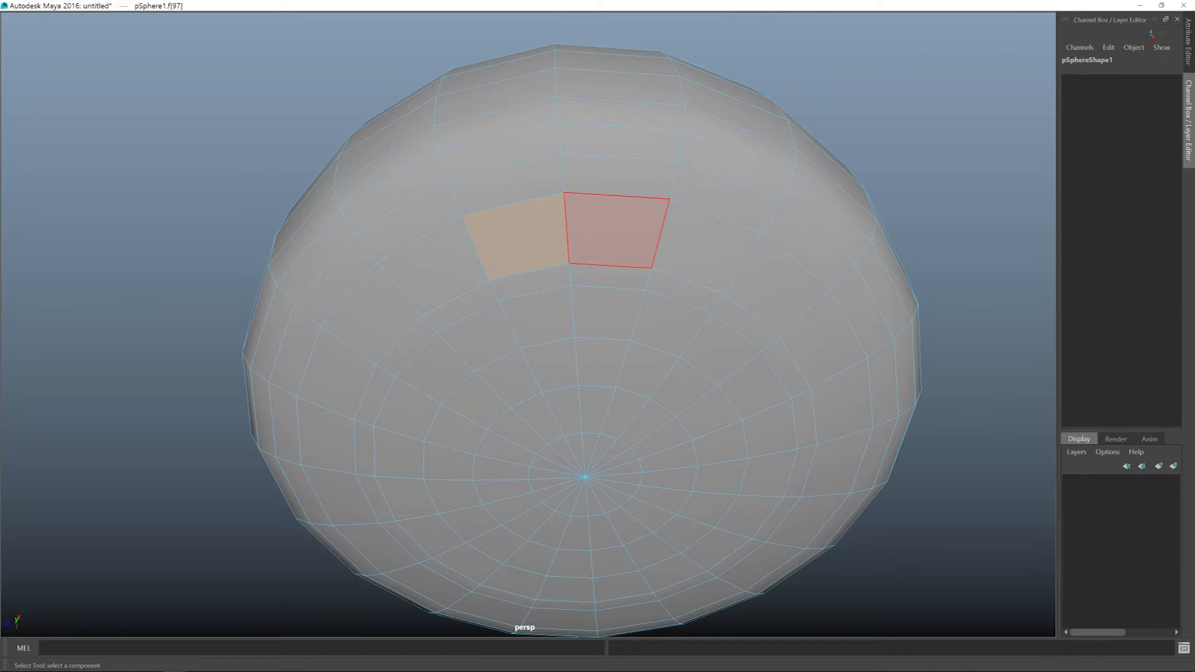
{"action": "double_click", "coordinate": [616, 230], "text": "shift"}
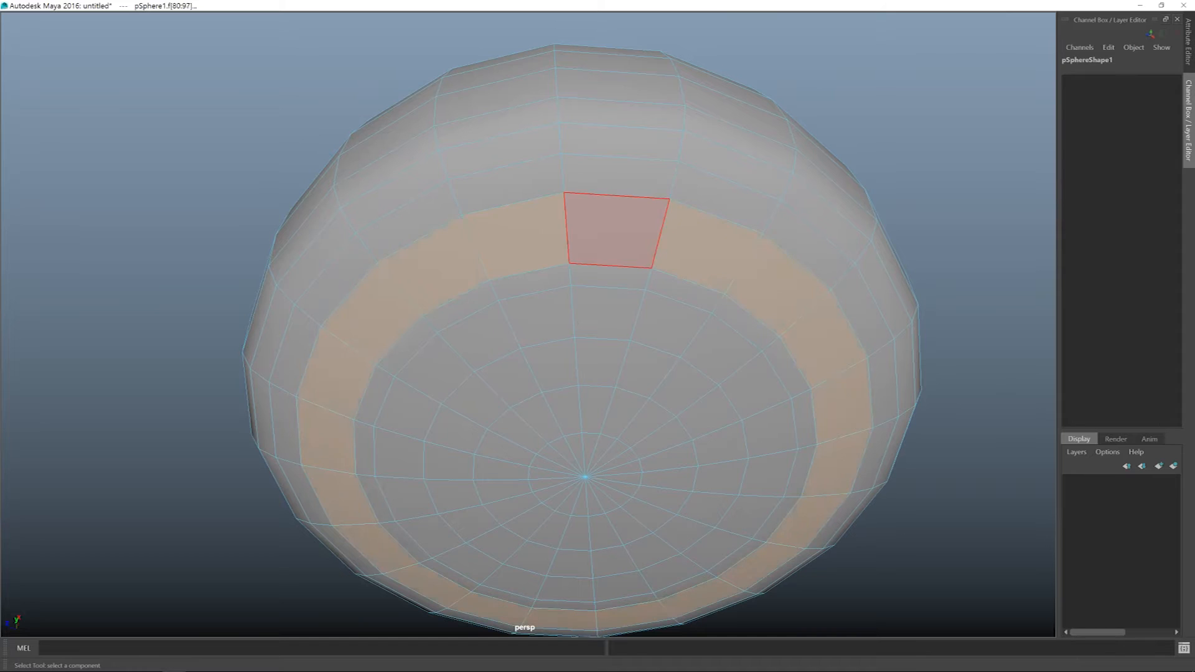
{"action": "left_click", "coordinate": [616, 230], "text": "shift"}
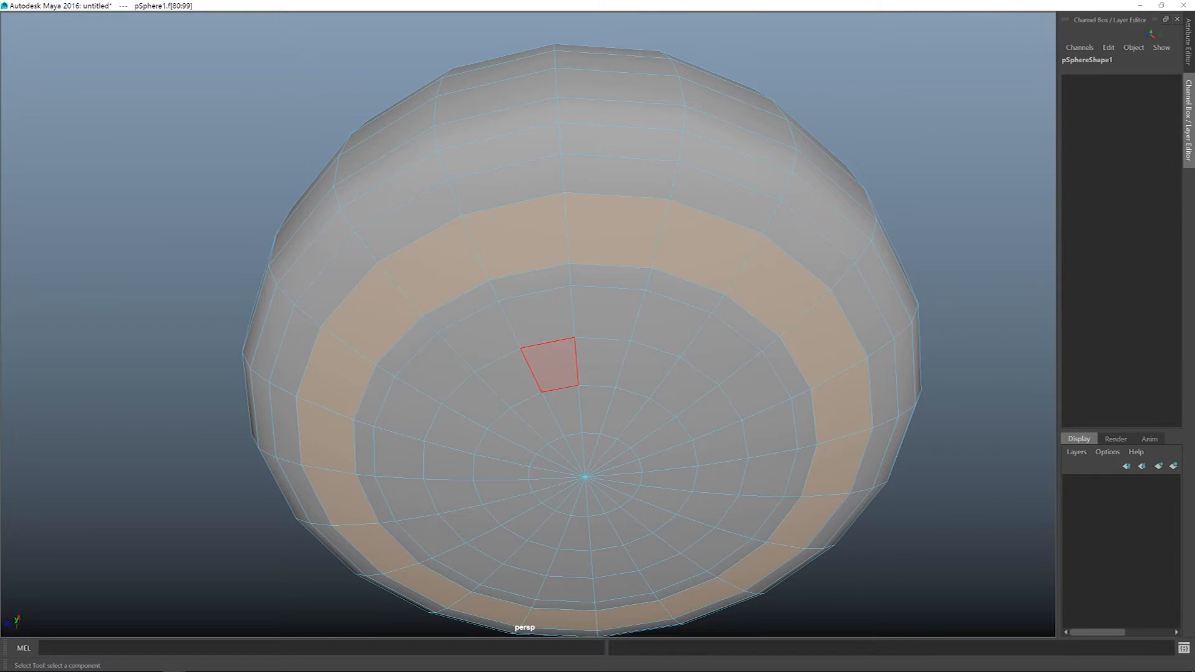
{"action": "left_click", "coordinate": [536, 316], "text": "shift"}
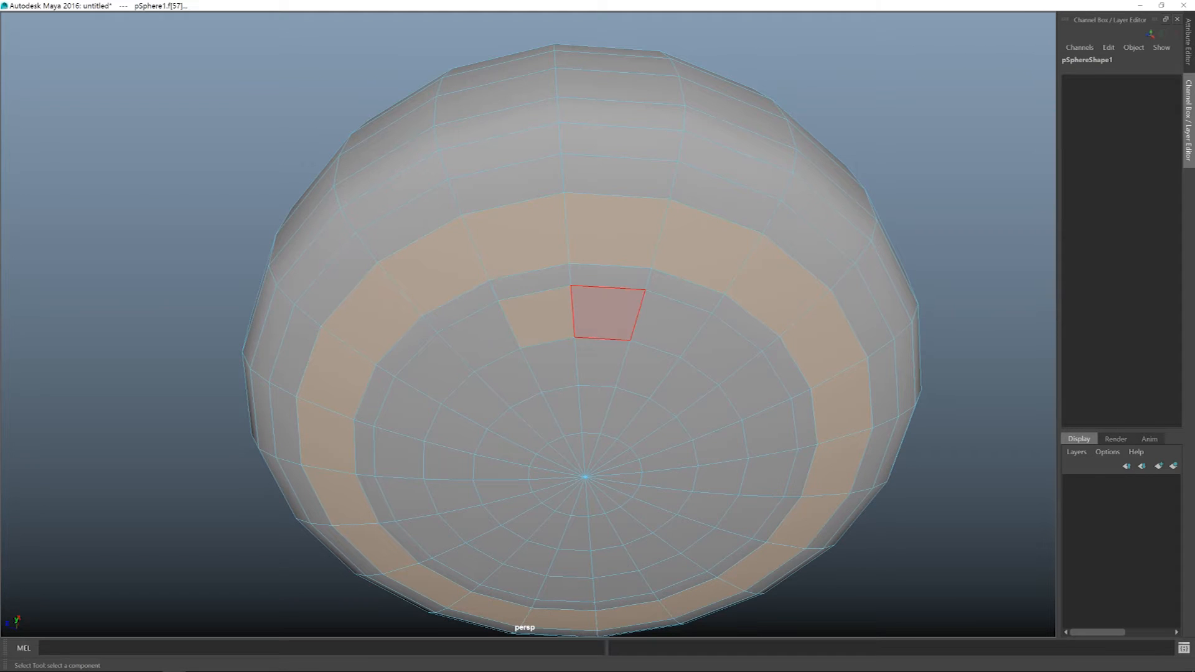
{"action": "double_click", "coordinate": [607, 311], "text": "shift"}
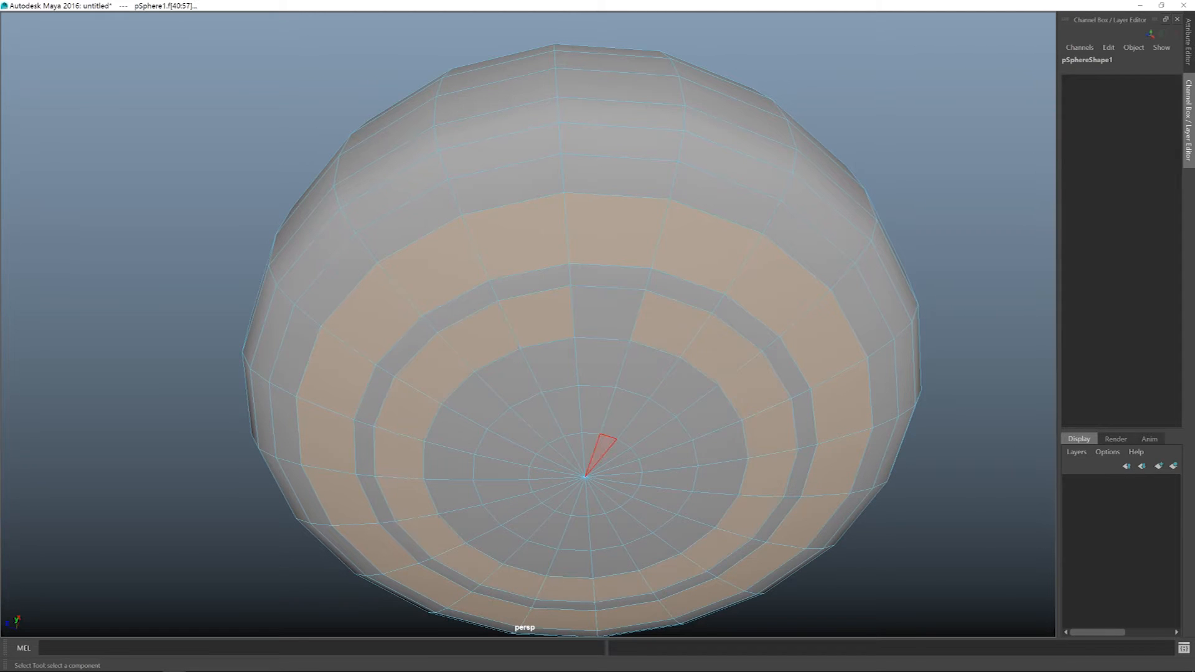
{"action": "left_click", "coordinate": [607, 314], "text": "shift"}
{"action": "left_click_drag", "start_coordinate": [607, 315], "coordinate": [485, 324], "text": "alt"}
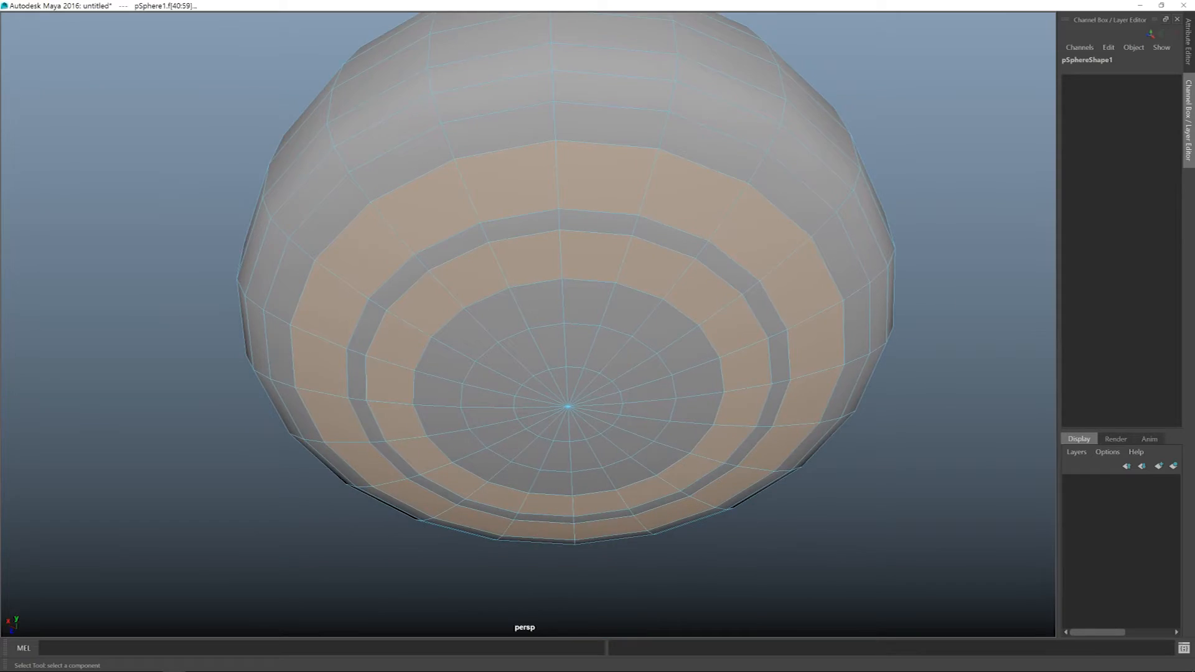
Extrude the two selected face rings outward with a Local Translate Z of 0.549
{"action": "key", "text": "space"}
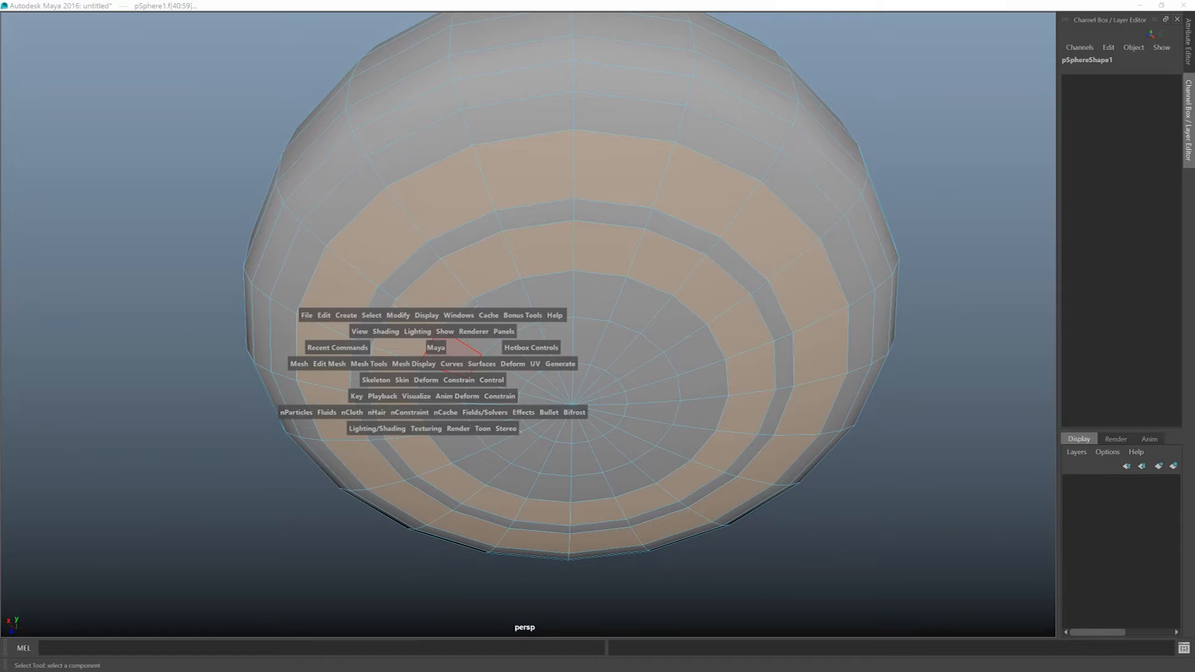
{"action": "left_click", "coordinate": [329, 364]}
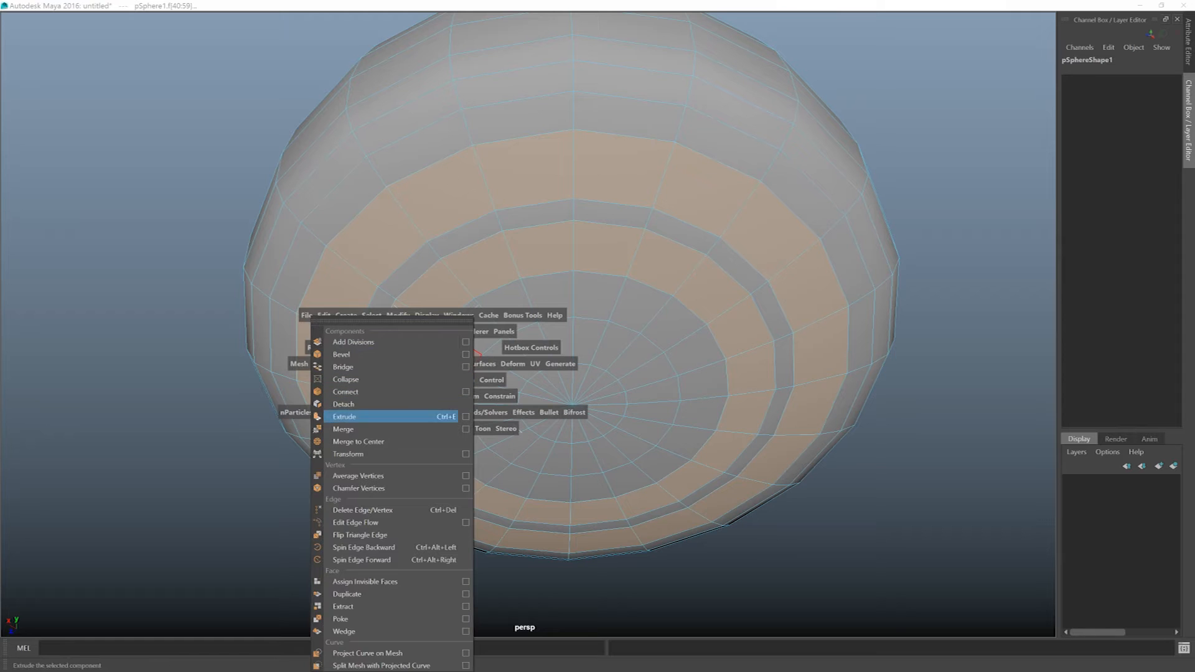
{"action": "left_click", "coordinate": [348, 416]}
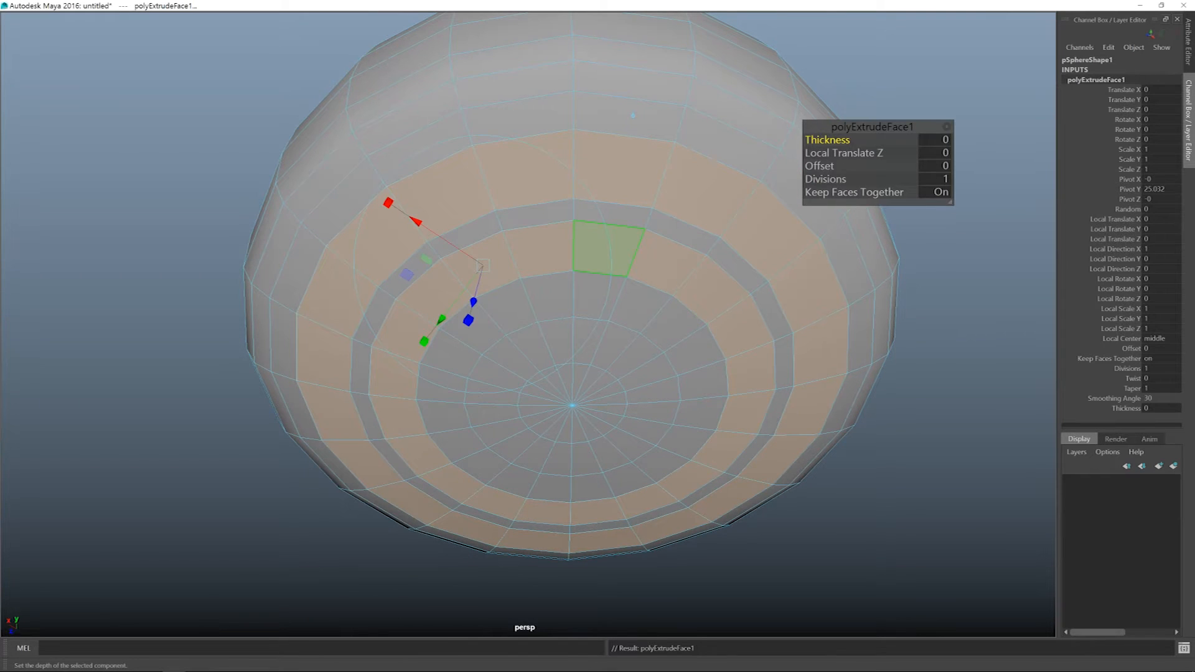
{"action": "middle_click_drag", "start_coordinate": [609, 248], "coordinate": [615, 232], "text": "alt"}
{"action": "left_click_drag", "start_coordinate": [615, 232], "coordinate": [585, 271], "text": "alt"}
{"action": "left_click_drag", "start_coordinate": [424, 391], "coordinate": [448, 429]}
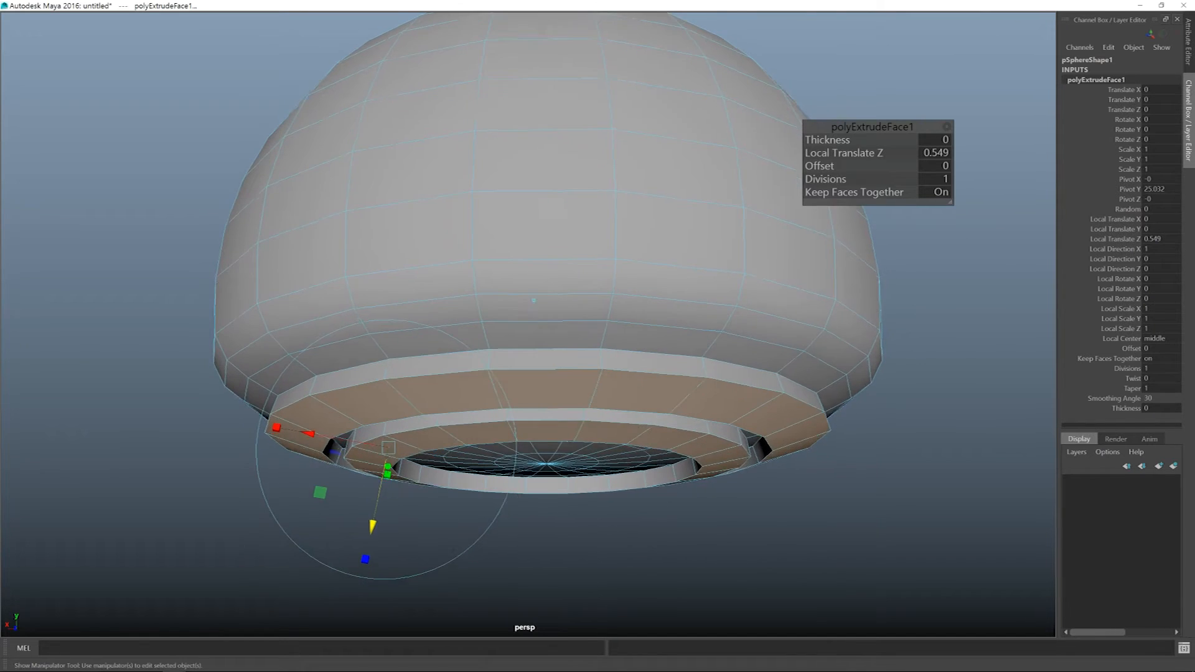
{"action": "middle_click_drag", "start_coordinate": [449, 429], "coordinate": [462, 395], "text": "alt"}
{"action": "left_click_drag", "start_coordinate": [462, 394], "coordinate": [468, 392], "text": "alt"}
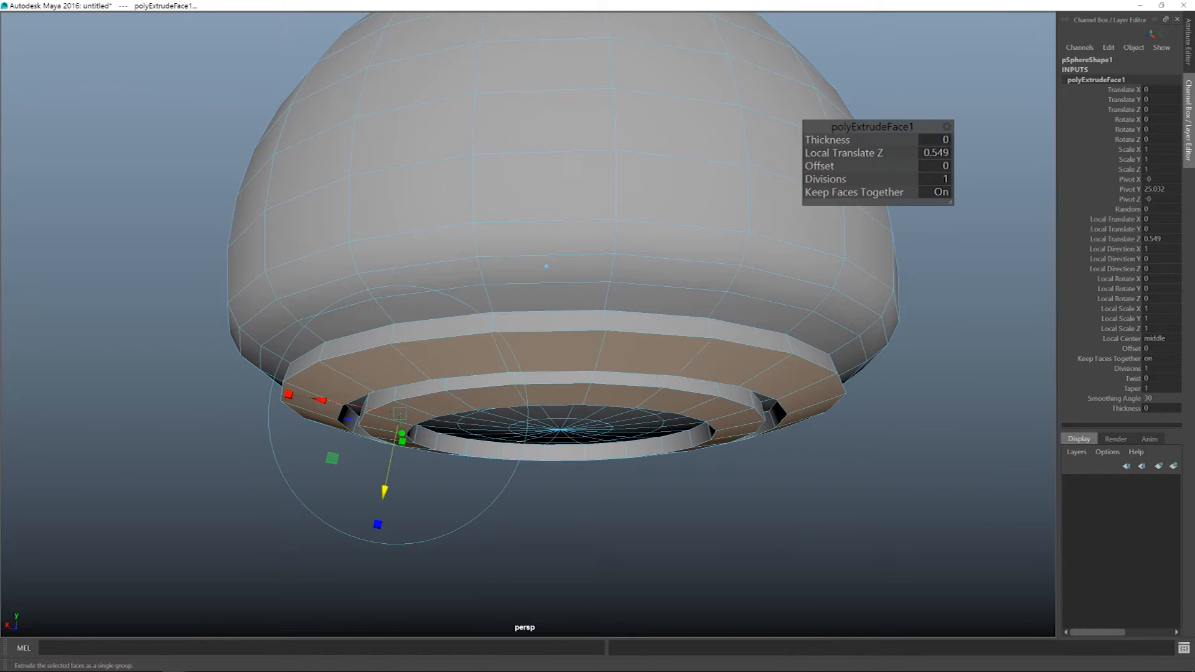
Turn off Keep Faces Together for the extrusion and scale the extruded faces uniformly to 0.567
{"action": "left_click", "coordinate": [936, 192]}
{"action": "left_click_drag", "start_coordinate": [546, 265], "coordinate": [564, 126], "text": "alt"}
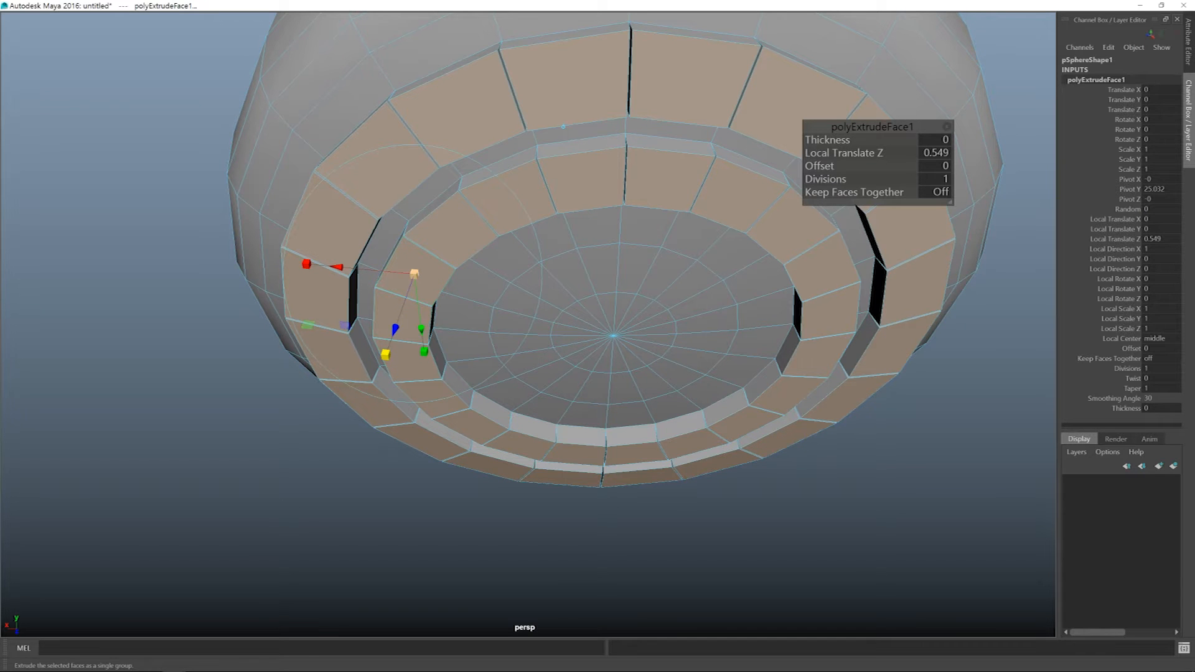
{"action": "left_click_drag", "start_coordinate": [414, 273], "coordinate": [364, 274]}
{"action": "left_click_drag", "start_coordinate": [474, 283], "coordinate": [450, 353], "text": "alt"}
{"action": "left_click_drag", "start_coordinate": [519, 284], "coordinate": [523, 252], "text": "alt"}
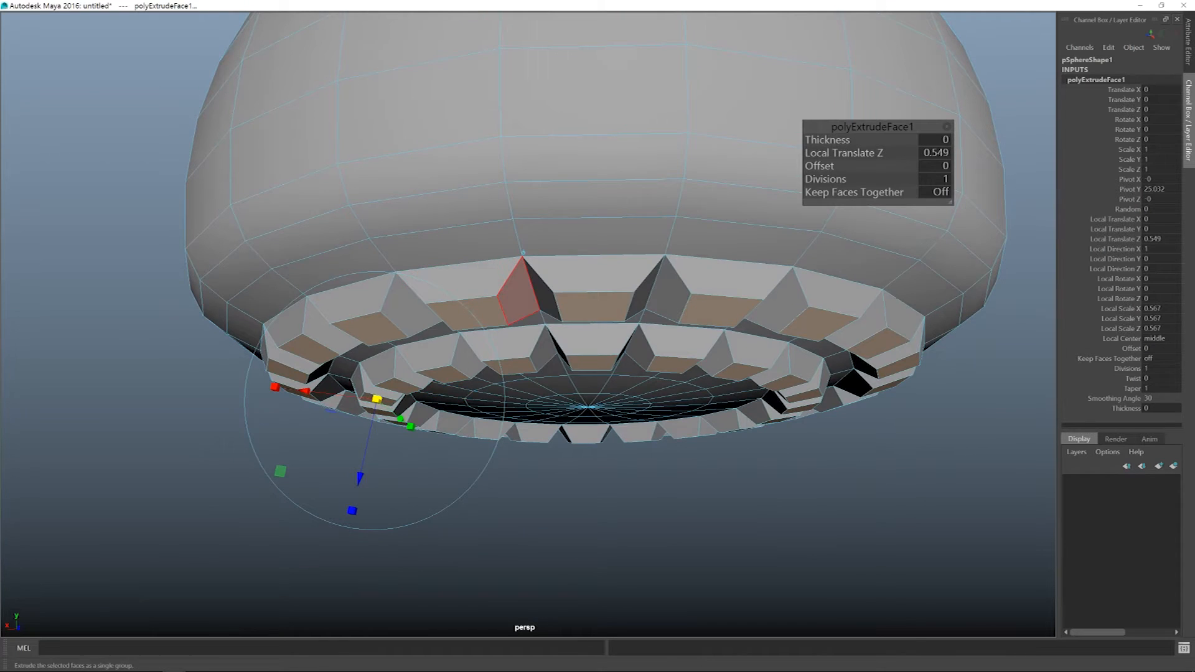
{"action": "middle_click_drag", "start_coordinate": [522, 290], "coordinate": [453, 308], "text": "alt"}
{"action": "key", "text": "q"}
Return to object mode, turn on the dome's smooth mesh preview and delete its construction history
{"action": "left_click_drag", "start_coordinate": [513, 327], "coordinate": [510, 342], "text": "alt"}
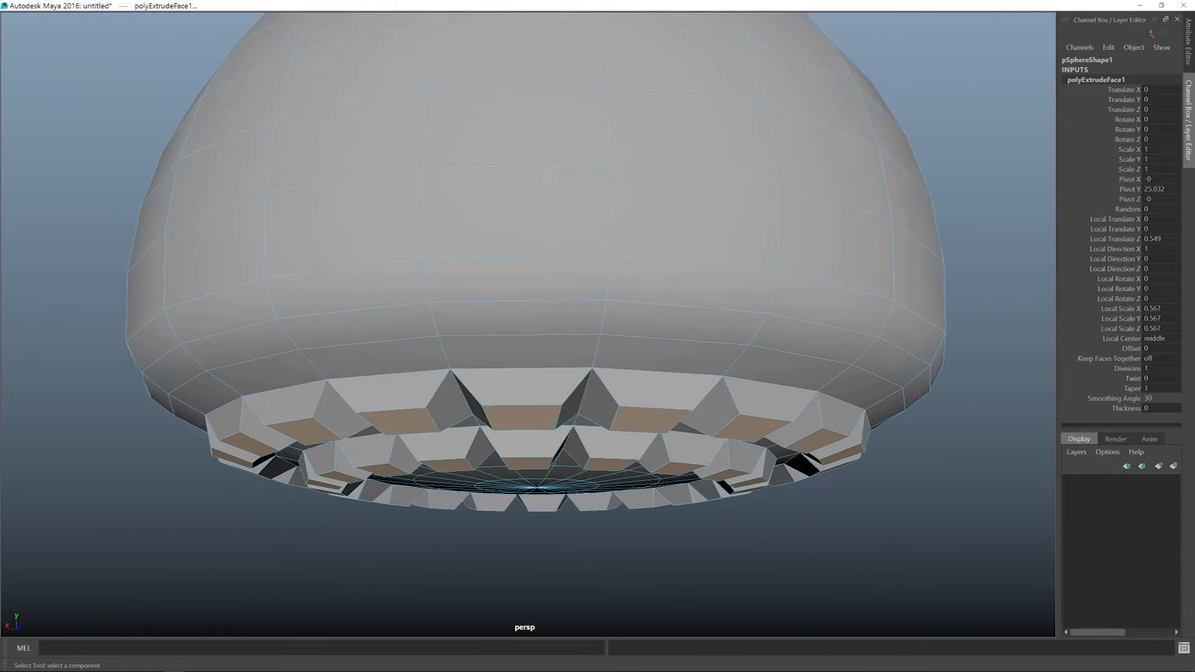
{"action": "right_click_drag", "start_coordinate": [510, 343], "coordinate": [454, 343], "text": "alt"}
{"action": "left_click_drag", "start_coordinate": [568, 351], "coordinate": [566, 327], "text": "alt"}
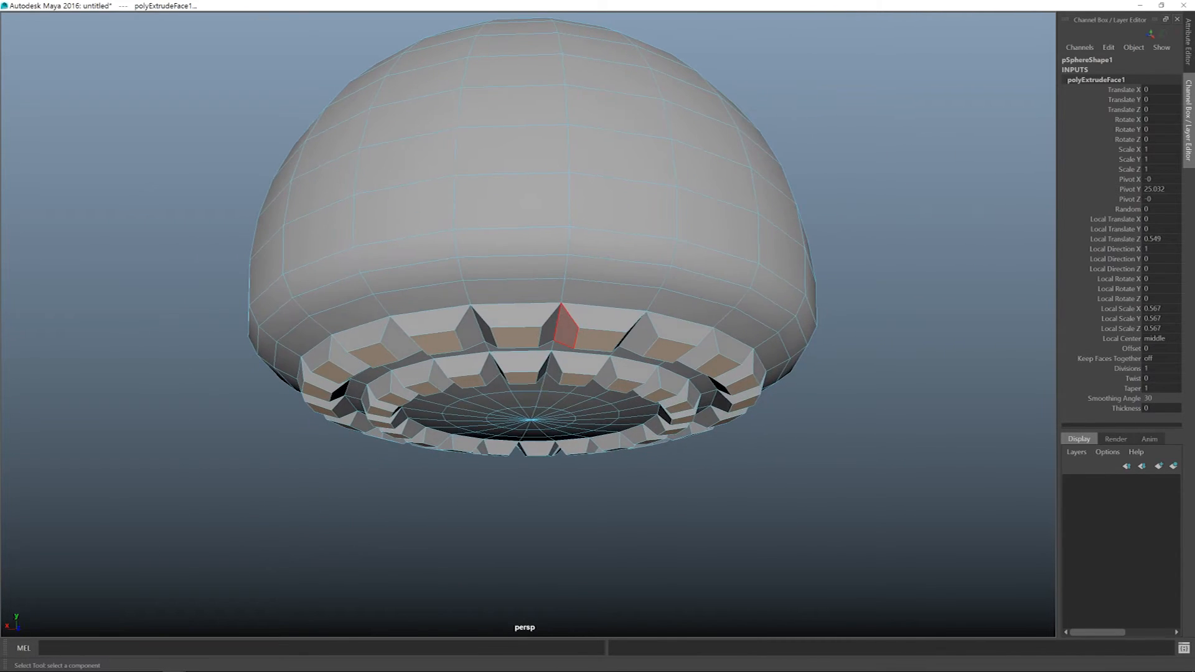
{"action": "key", "text": "F8"}
{"action": "left_click_drag", "start_coordinate": [567, 326], "coordinate": [467, 345], "text": "alt"}
{"action": "key", "text": "3"}
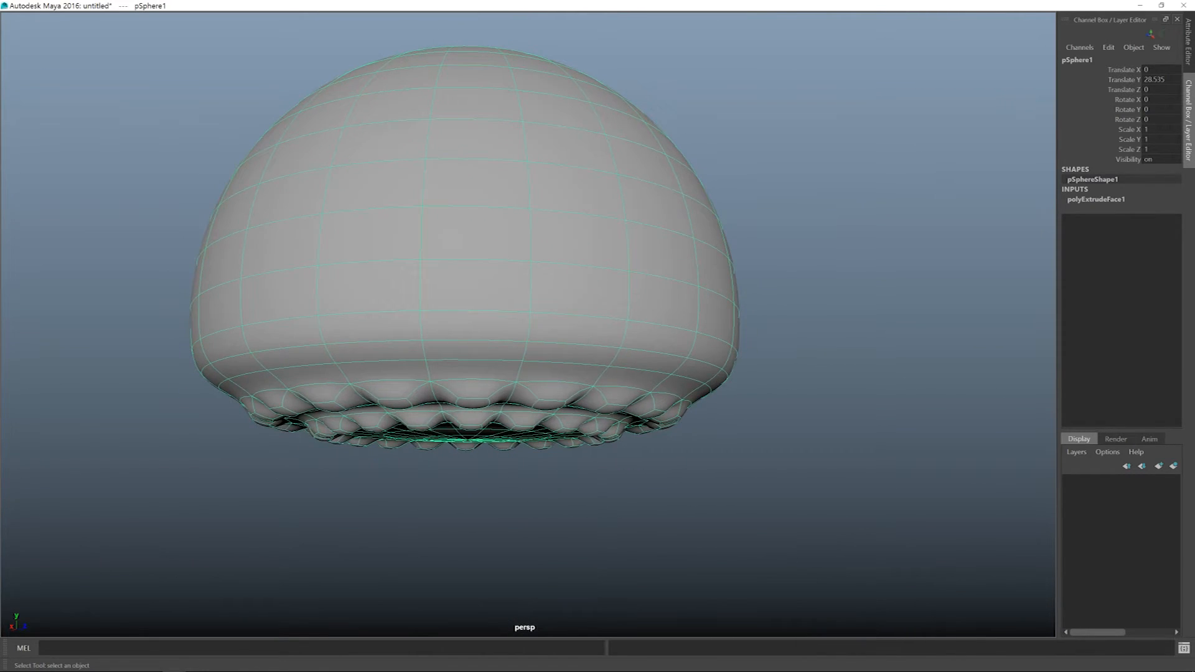
{"action": "middle_click_drag", "start_coordinate": [467, 346], "coordinate": [553, 364], "text": "alt"}
{"action": "key", "text": "alt+shift+d"}
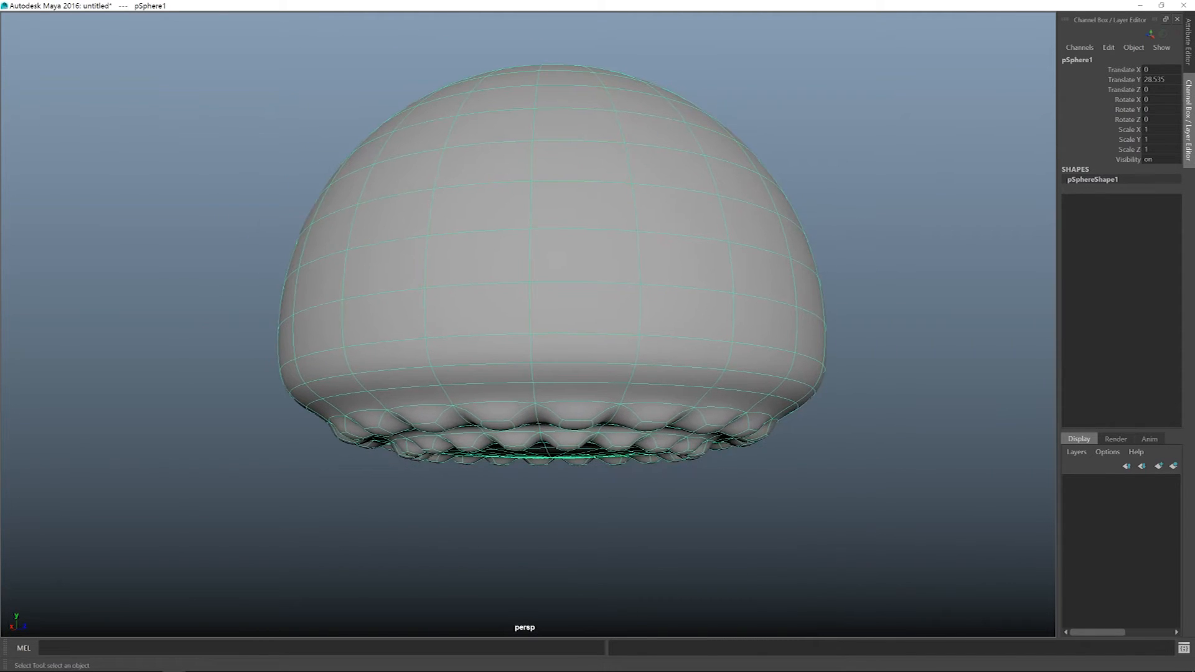
{"action": "left_click_drag", "start_coordinate": [554, 364], "coordinate": [554, 348], "text": "alt"}
{"action": "middle_click_drag", "start_coordinate": [554, 348], "coordinate": [581, 258], "text": "alt"}
{"action": "mouse_move", "coordinate": [582, 259]}
{"action": "left_mouse_down", "text": "alt"}
{"action": "mouse_move", "coordinate": [596, 238]}
{"action": "mouse_move", "coordinate": [605, 258]}
{"action": "left_mouse_up", "text": "alt"}
{"action": "middle_click_drag", "start_coordinate": [605, 258], "coordinate": [611, 227], "text": "alt"}
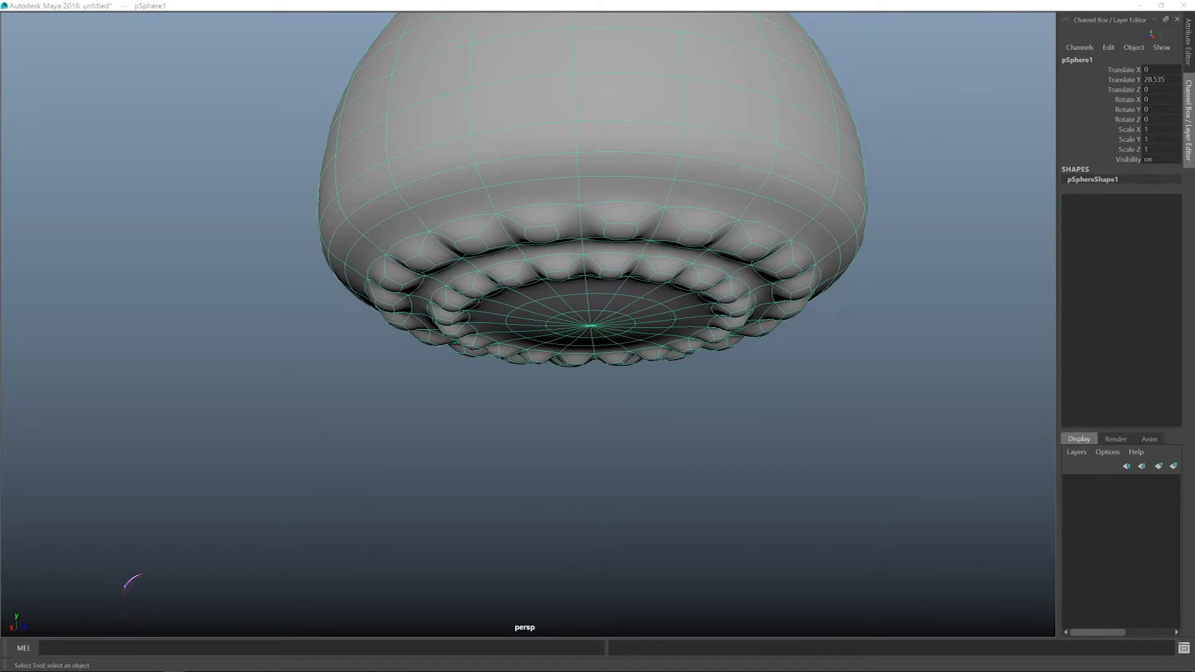
In the side view, start a CV curve with its first control point at the dome's lower rim, about Z 7.3, Y 24.6
{"action": "key", "text": "space"}
{"action": "key", "text": "space"}
{"action": "middle_click_drag", "start_coordinate": [527, 374], "coordinate": [610, 246], "text": "alt"}
{"action": "right_click_drag", "start_coordinate": [610, 246], "coordinate": [535, 246], "text": "alt"}
{"action": "middle_click_drag", "start_coordinate": [535, 311], "coordinate": [583, 202], "text": "alt"}
{"action": "right_click_drag", "start_coordinate": [560, 311], "coordinate": [522, 311], "text": "alt"}
{"action": "middle_click_drag", "start_coordinate": [523, 311], "coordinate": [507, 265], "text": "alt"}
{"action": "key", "text": "space"}
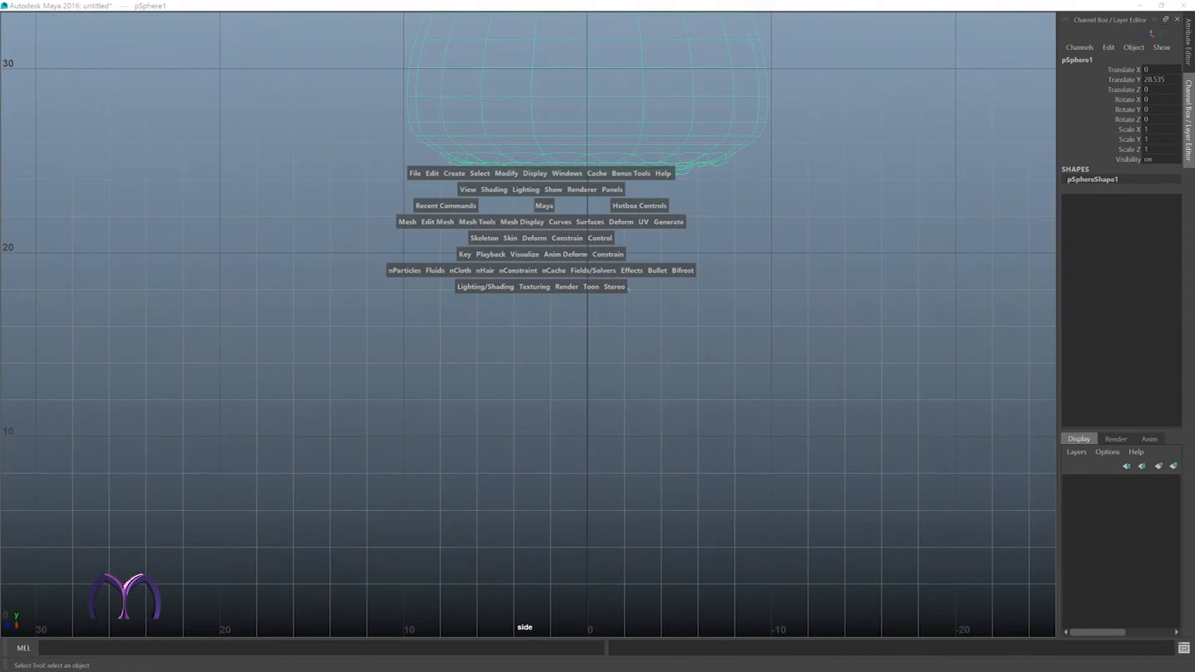
{"action": "left_click", "coordinate": [455, 173]}
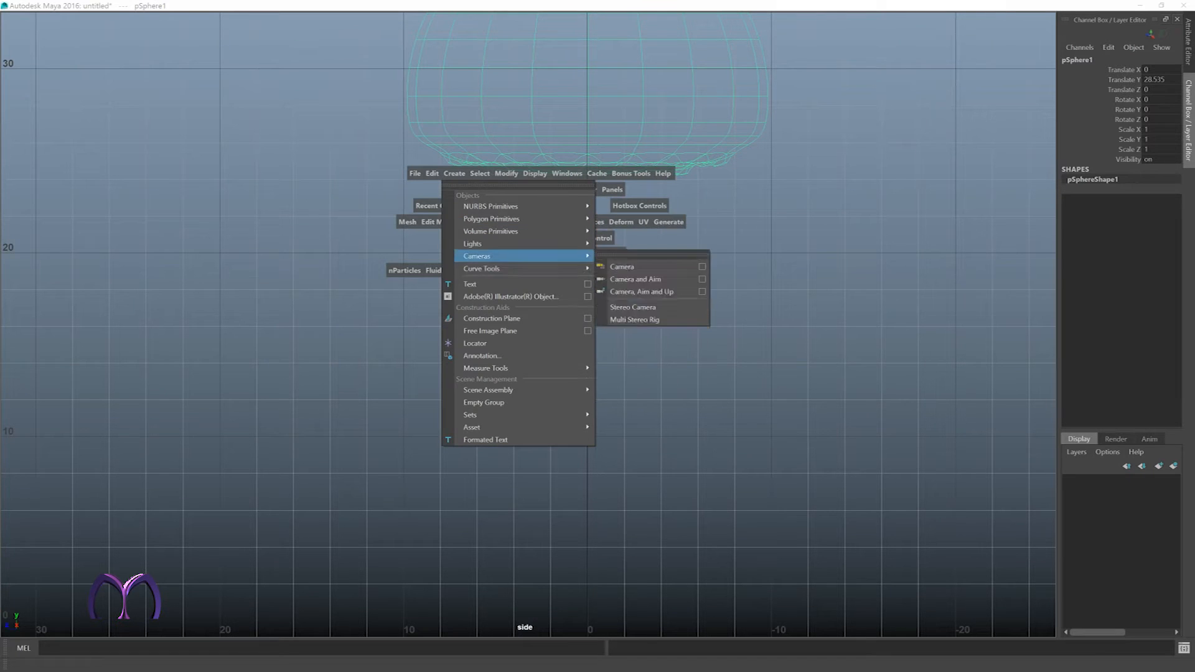
{"action": "mouse_move", "coordinate": [491, 269]}
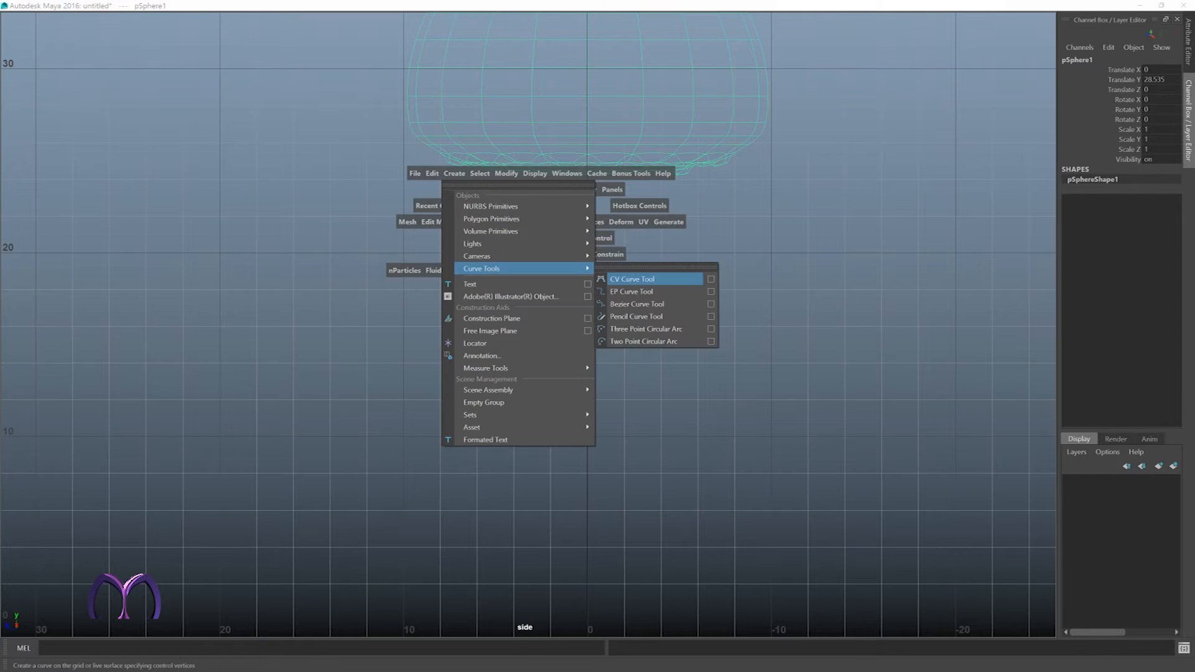
{"action": "left_click", "coordinate": [632, 279]}
{"action": "scroll", "coordinate": [498, 140], "scroll_direction": "up", "scroll_amount": 5}
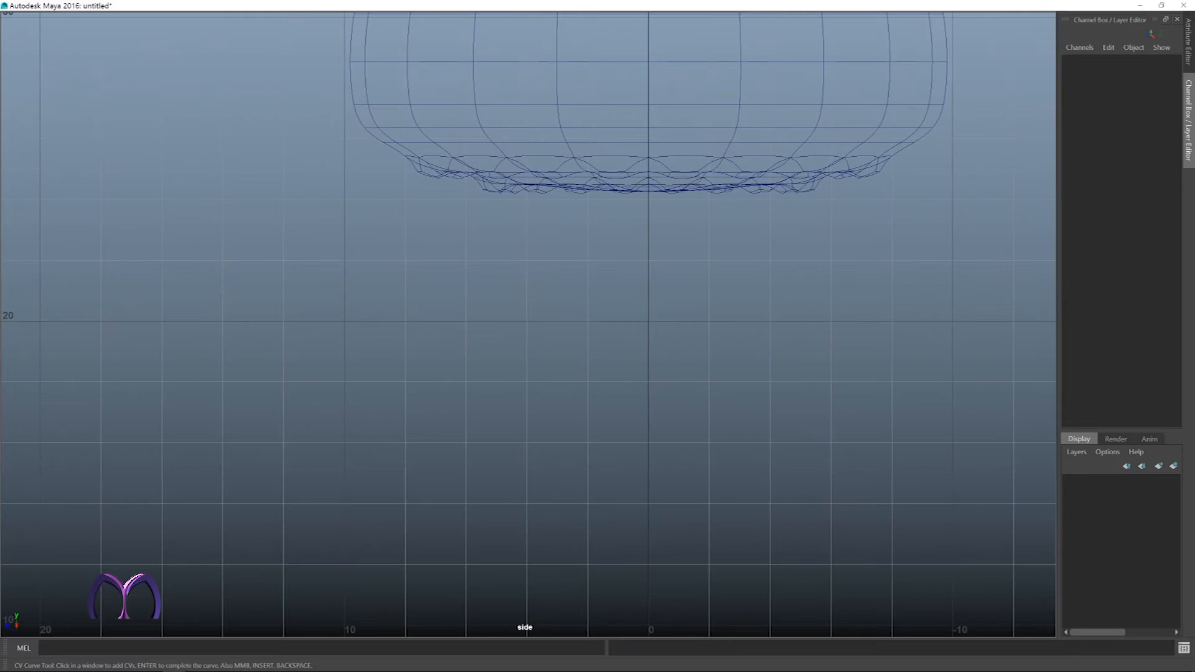
{"action": "left_click", "coordinate": [426, 180]}
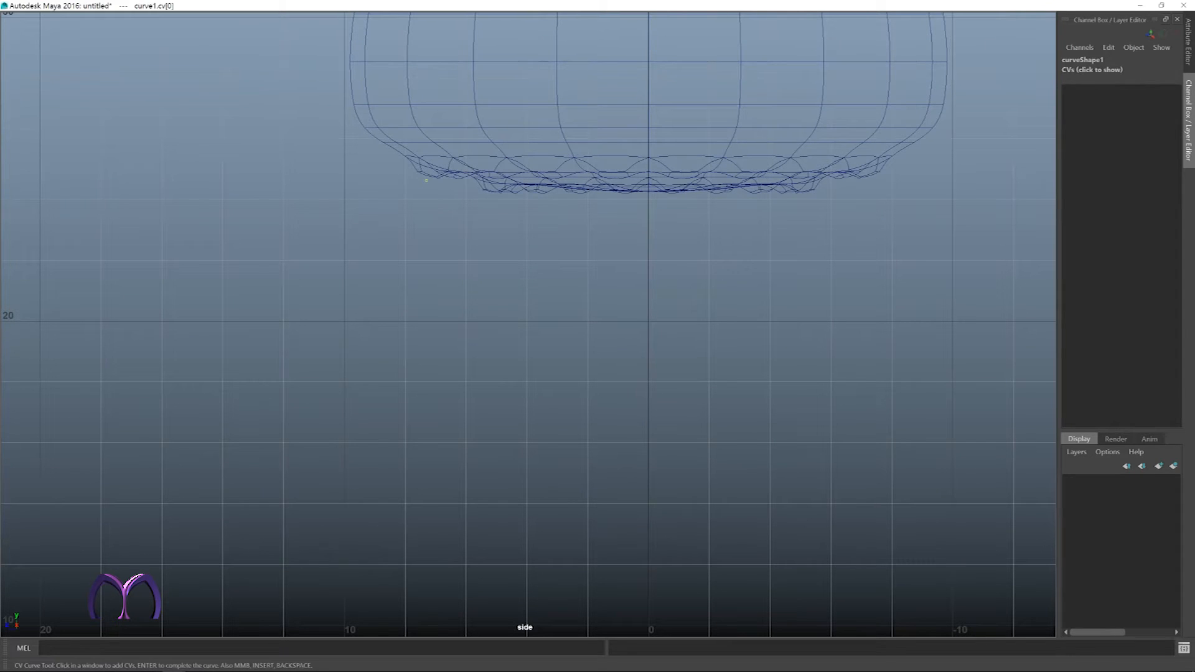
Add four more control points running downward, bending the lower end outward, smooth the curve display and finish the curve
{"action": "left_click", "coordinate": [420, 405]}
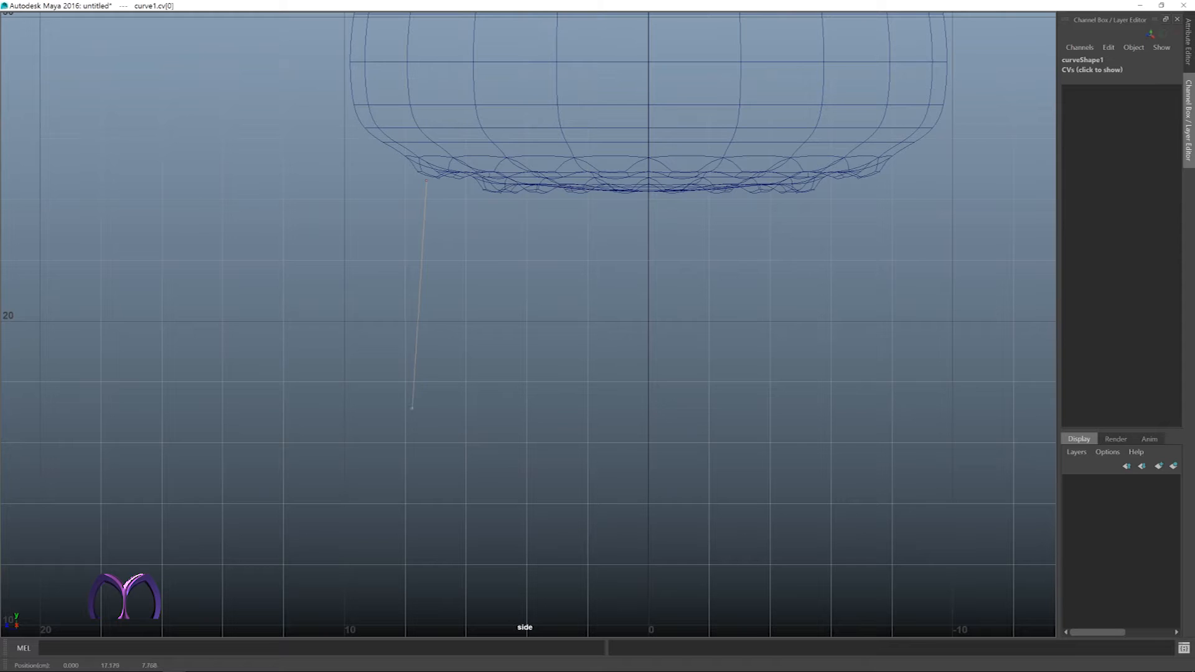
{"action": "middle_click_drag", "start_coordinate": [419, 405], "coordinate": [446, 224], "text": "alt"}
{"action": "left_click_drag", "start_coordinate": [462, 469], "coordinate": [471, 450]}
{"action": "left_click_drag", "start_coordinate": [371, 554], "coordinate": [415, 553]}
{"action": "middle_click_drag", "start_coordinate": [415, 553], "coordinate": [497, 424], "text": "alt"}
{"action": "left_click", "coordinate": [431, 444]}
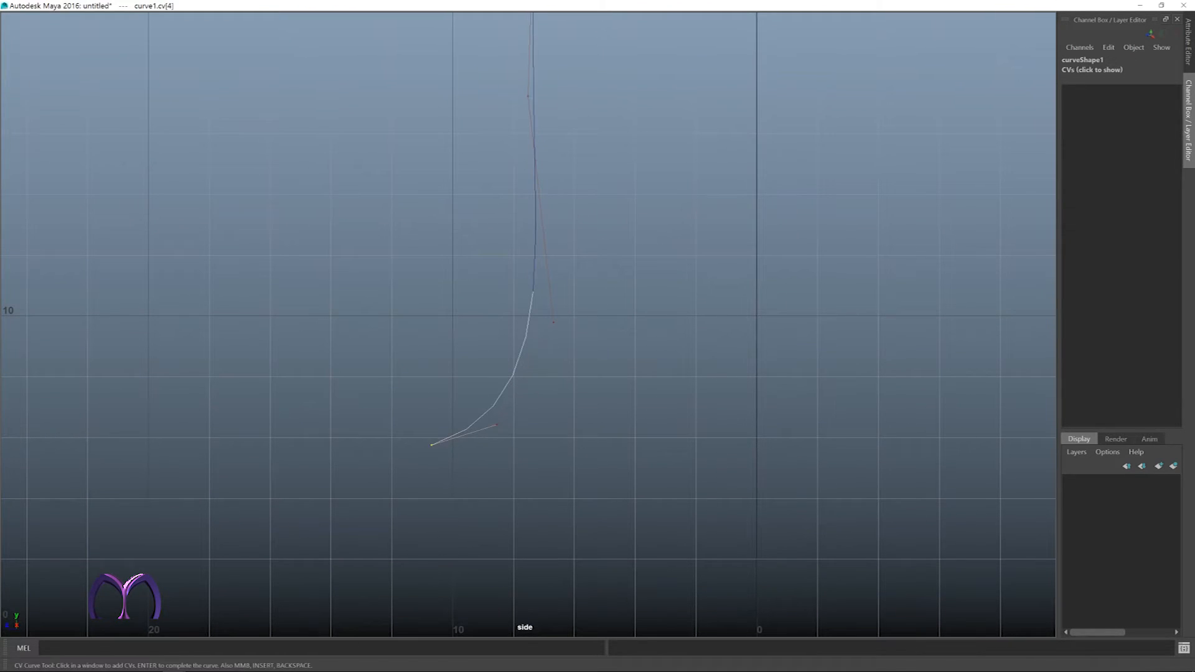
{"action": "key", "text": "3"}
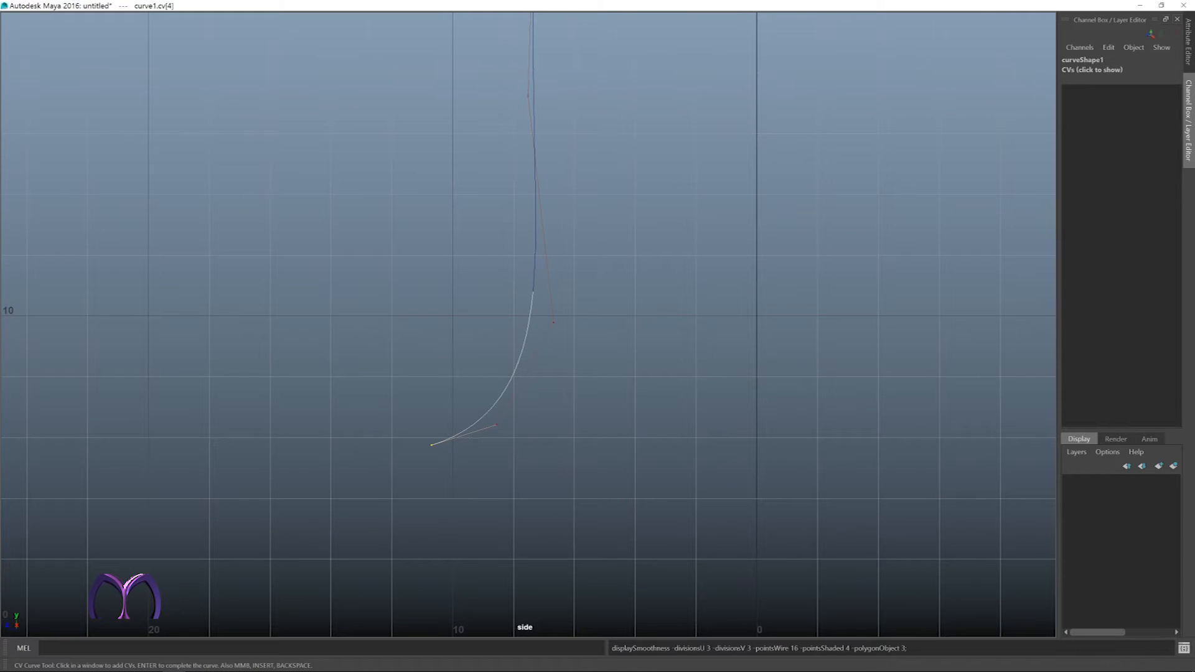
{"action": "key", "text": "q"}
Select the dome and turn off its smooth mesh preview in object mode
{"action": "middle_click_drag", "start_coordinate": [528, 324], "coordinate": [600, 291], "text": "alt"}
{"action": "scroll", "coordinate": [528, 324], "scroll_direction": "down", "scroll_amount": 1}
{"action": "scroll", "coordinate": [528, 324], "scroll_direction": "down", "scroll_amount": 5}
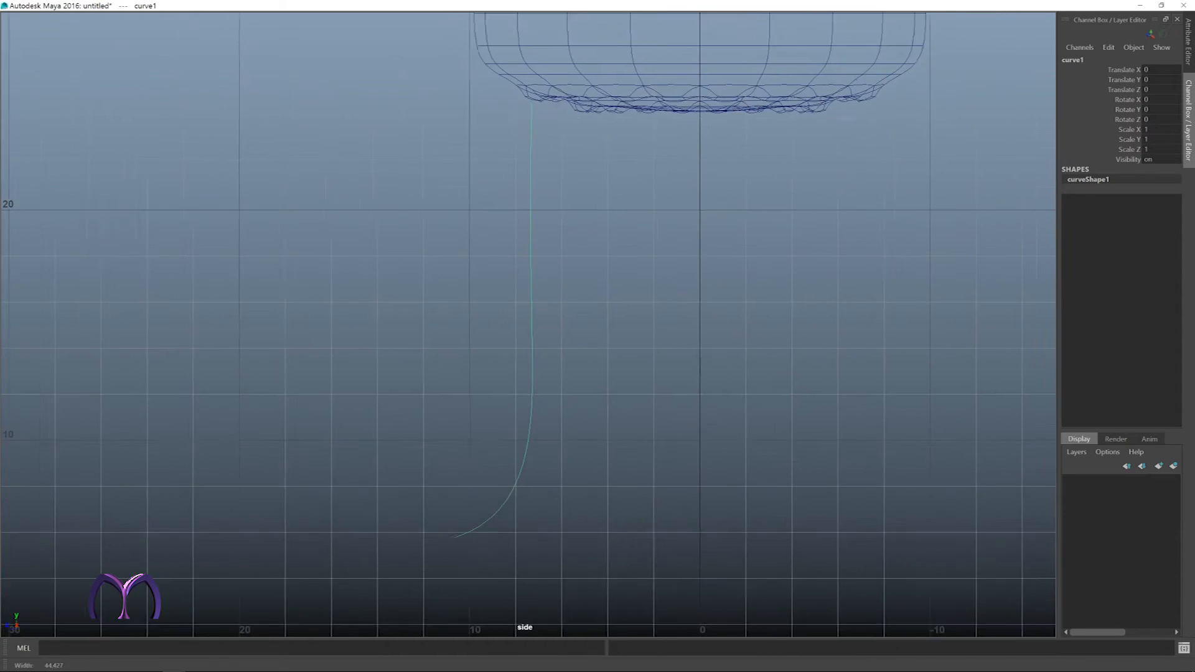
{"action": "scroll", "coordinate": [528, 324], "scroll_direction": "down", "scroll_amount": 3}
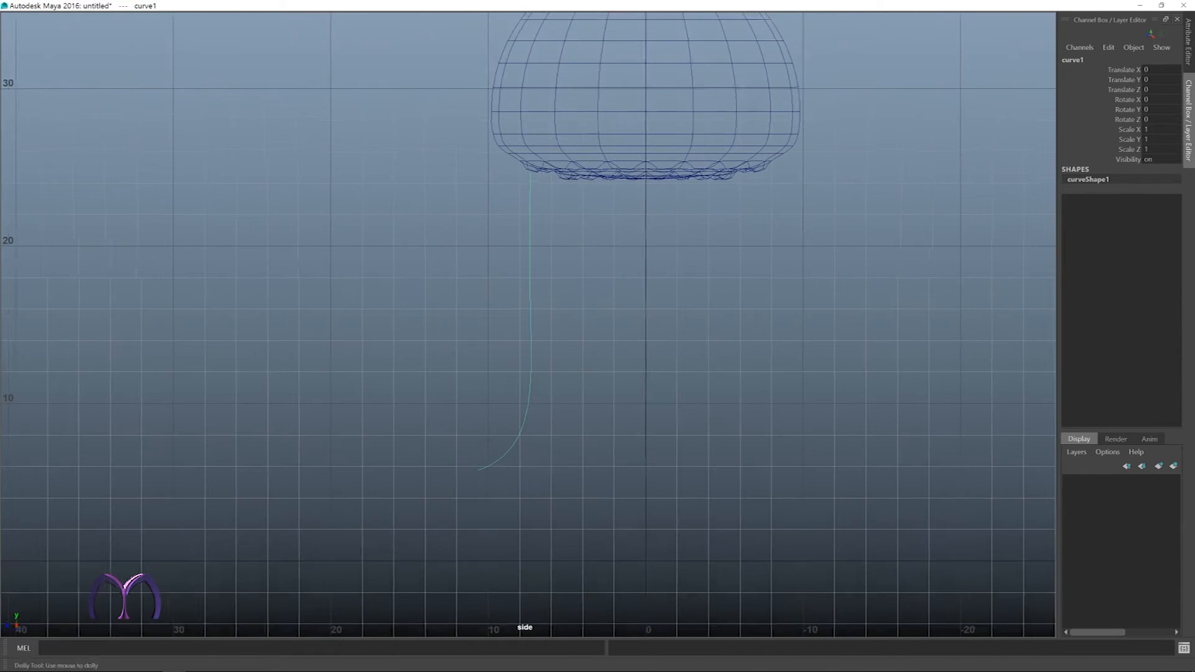
{"action": "middle_click_drag", "start_coordinate": [528, 325], "coordinate": [481, 311], "text": "alt"}
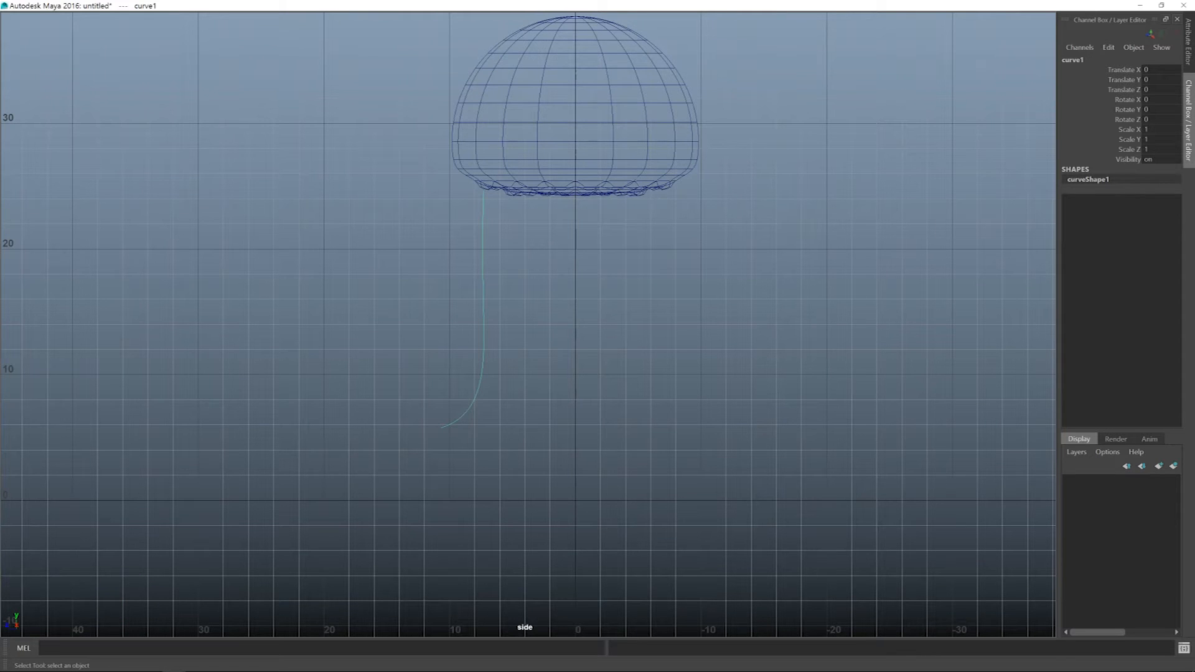
{"action": "key", "text": "F8"}
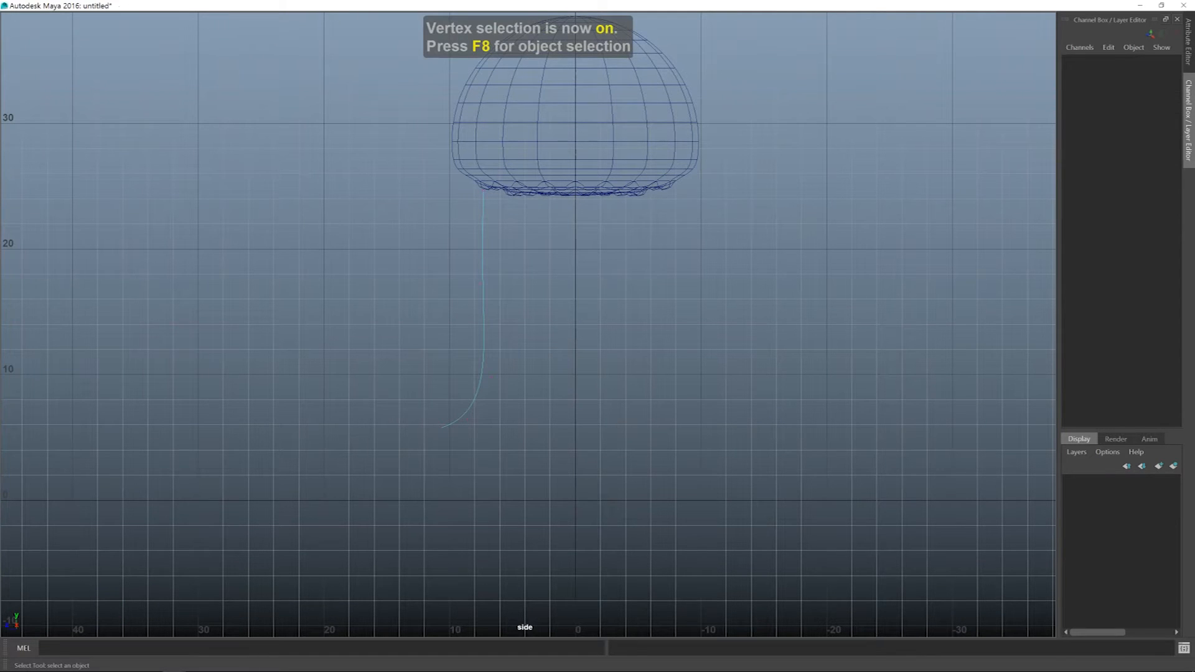
{"action": "left_click", "coordinate": [483, 192]}
{"action": "middle_click_drag", "start_coordinate": [483, 192], "coordinate": [481, 252], "text": "alt"}
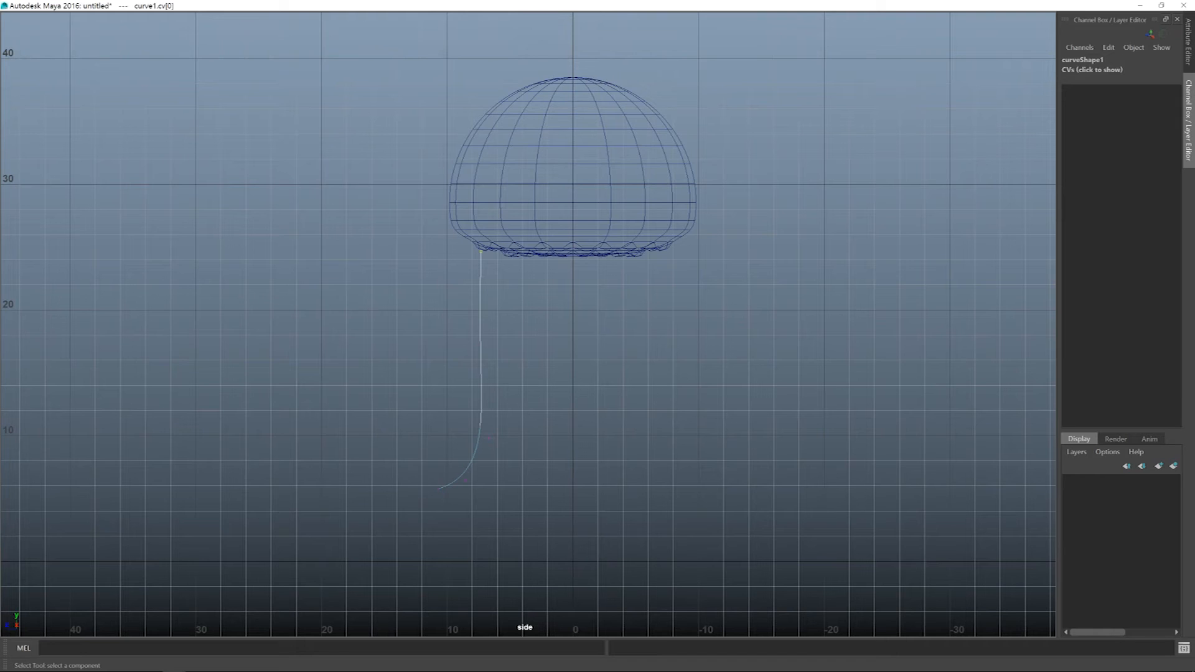
{"action": "left_click", "coordinate": [636, 250]}
{"action": "middle_click_drag", "start_coordinate": [636, 249], "coordinate": [632, 268], "text": "alt"}
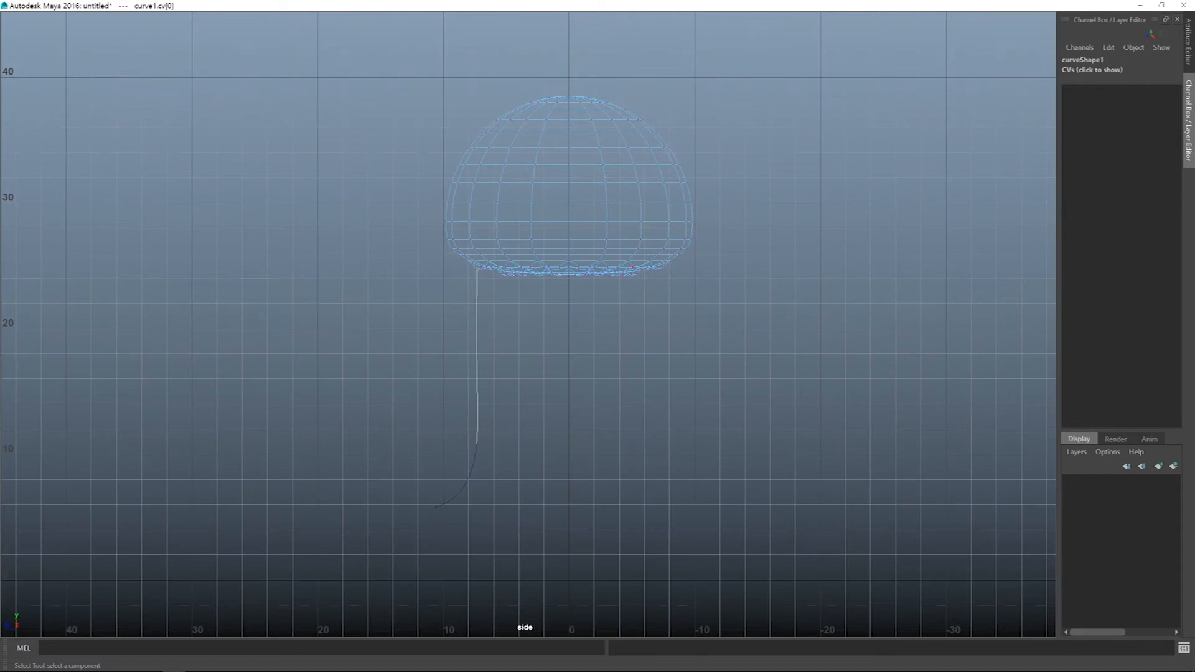
{"action": "key", "text": "F8"}
{"action": "key", "text": "1"}
{"action": "middle_click_drag", "start_coordinate": [632, 268], "coordinate": [635, 276], "text": "alt"}
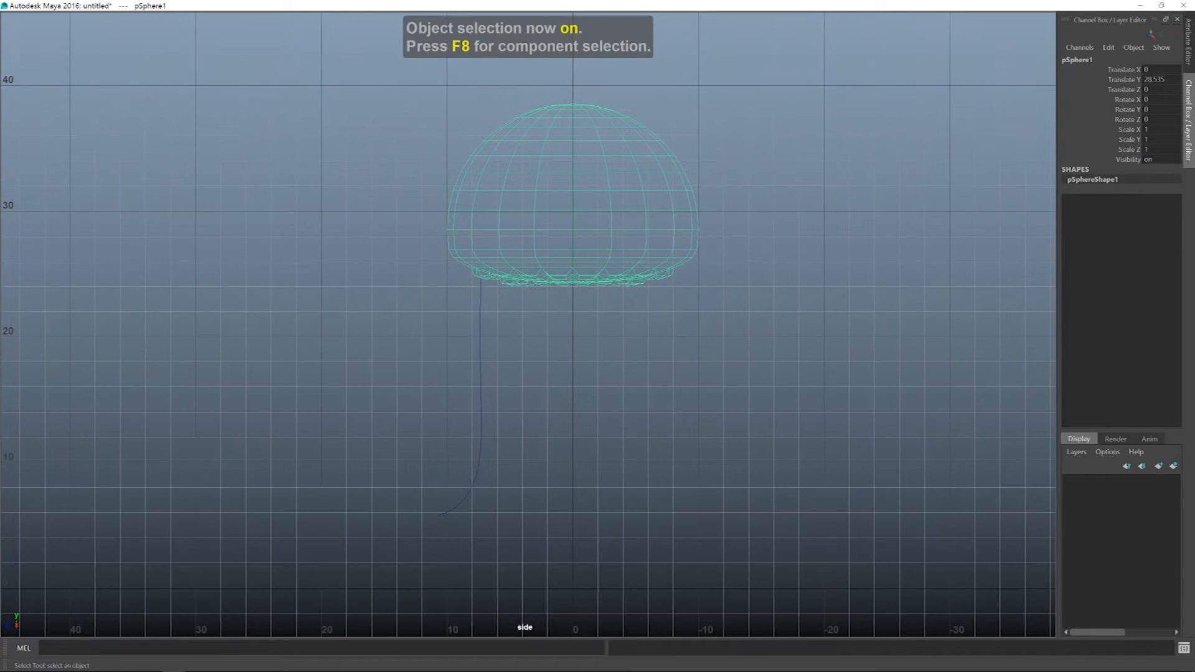
Compare the bumpy underside with smooth mesh preview on and off in the perspective view, ending with it off
{"action": "key", "text": "space"}
{"action": "left_click_drag", "start_coordinate": [635, 276], "coordinate": [635, 236], "text": "alt"}
{"action": "scroll", "coordinate": [809, 162], "scroll_direction": "up", "scroll_amount": 3}
{"action": "middle_click_drag", "start_coordinate": [809, 162], "coordinate": [790, 243], "text": "alt"}
{"action": "left_click_drag", "start_coordinate": [791, 242], "coordinate": [788, 263], "text": "alt"}
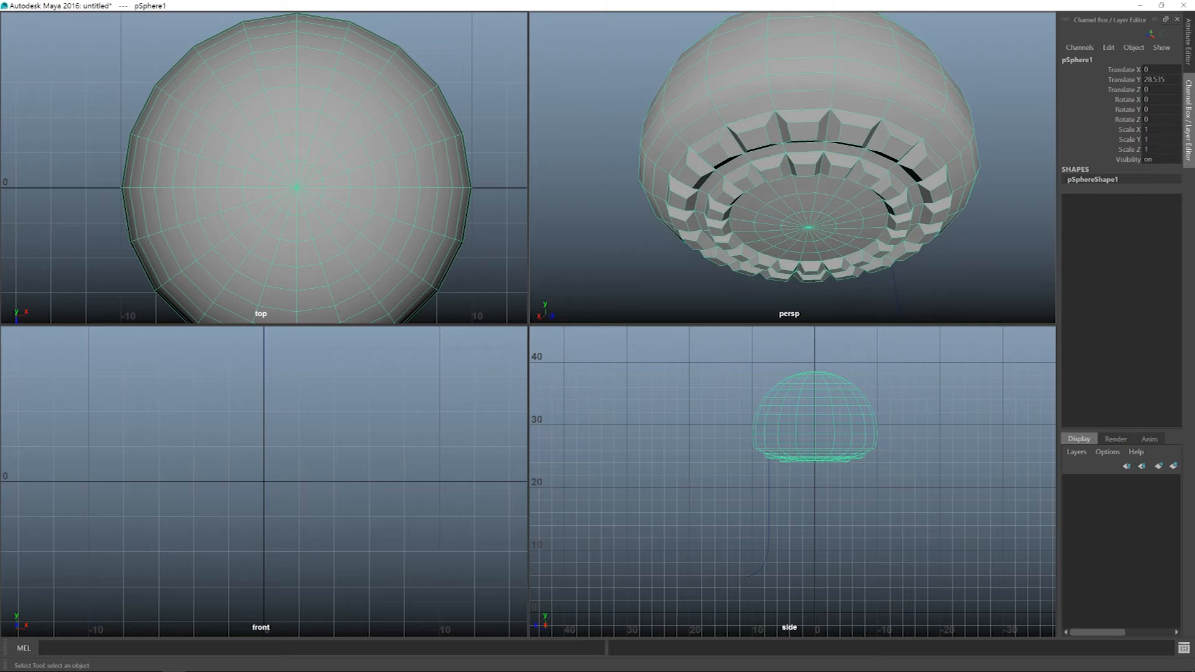
{"action": "key", "text": "3"}
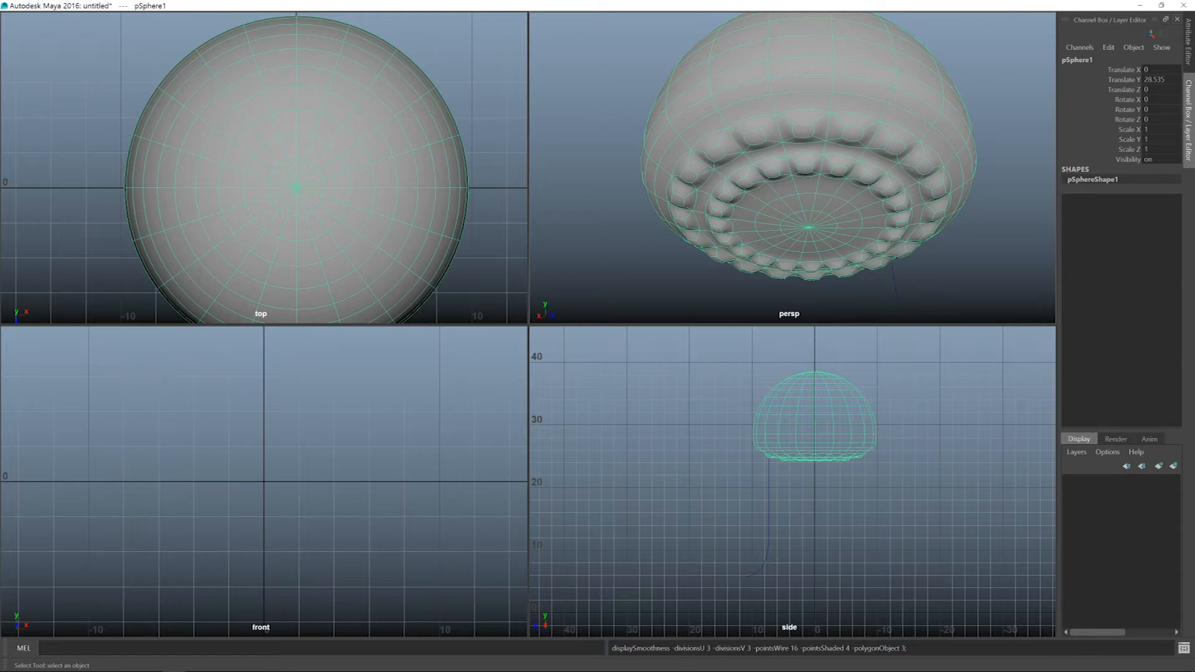
{"action": "key", "text": "1"}
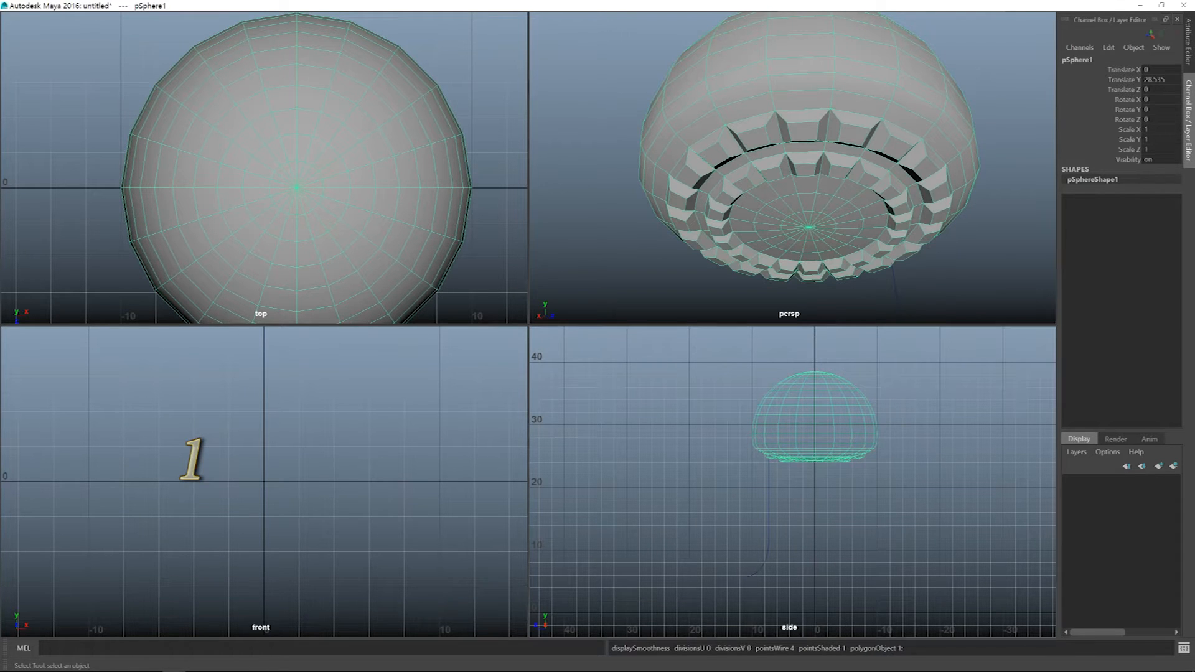
Select all of the hanging curve's control points except the one at the rim and move them downward and outward in side view
{"action": "key", "text": "space"}
{"action": "middle_click_drag", "start_coordinate": [560, 348], "coordinate": [591, 253], "text": "alt"}
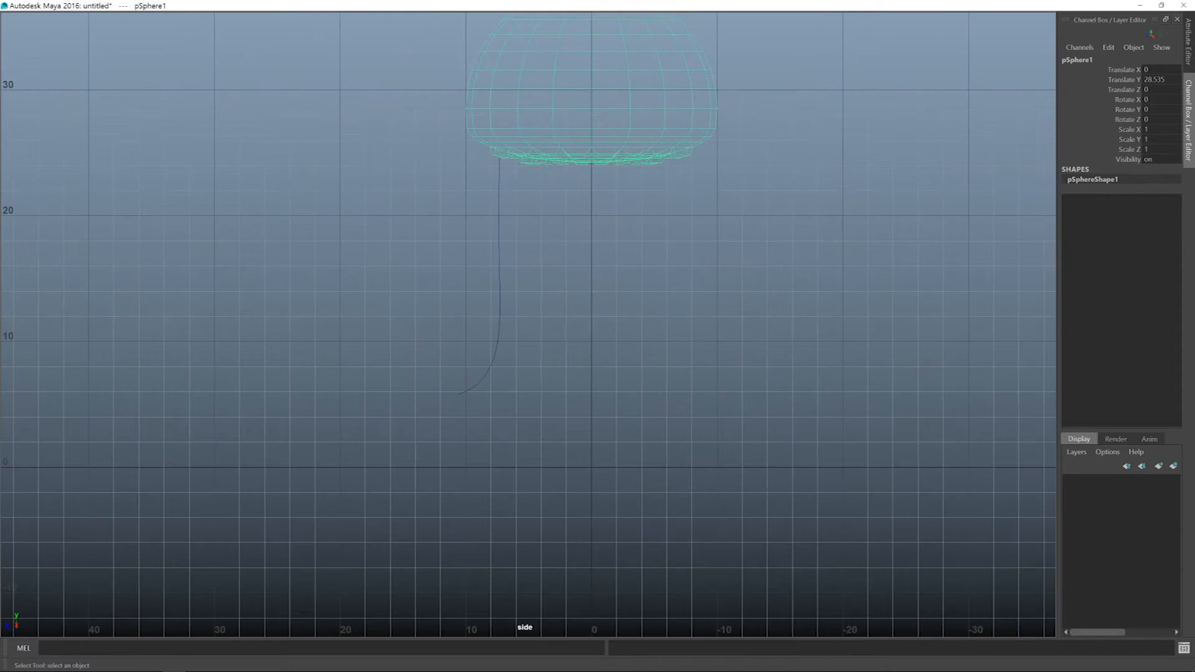
{"action": "left_click_drag", "start_coordinate": [493, 328], "coordinate": [516, 349]}
{"action": "middle_click_drag", "start_coordinate": [517, 349], "coordinate": [524, 301], "text": "alt"}
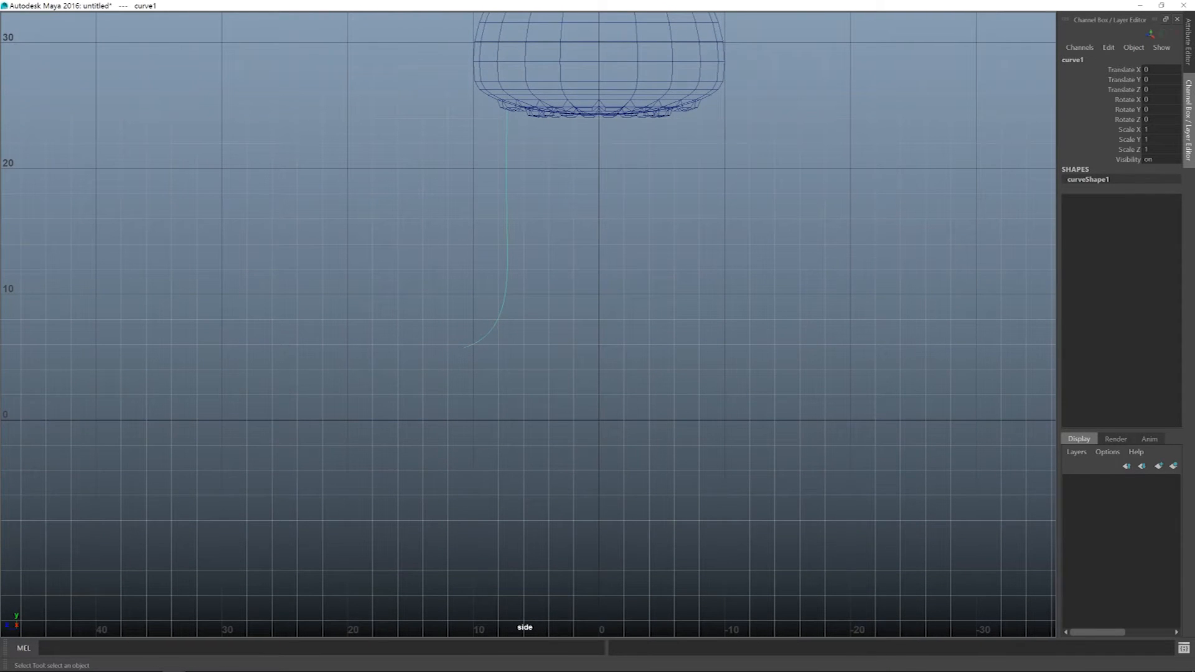
{"action": "key", "text": "F9"}
{"action": "left_click_drag", "start_coordinate": [450, 331], "coordinate": [480, 372]}
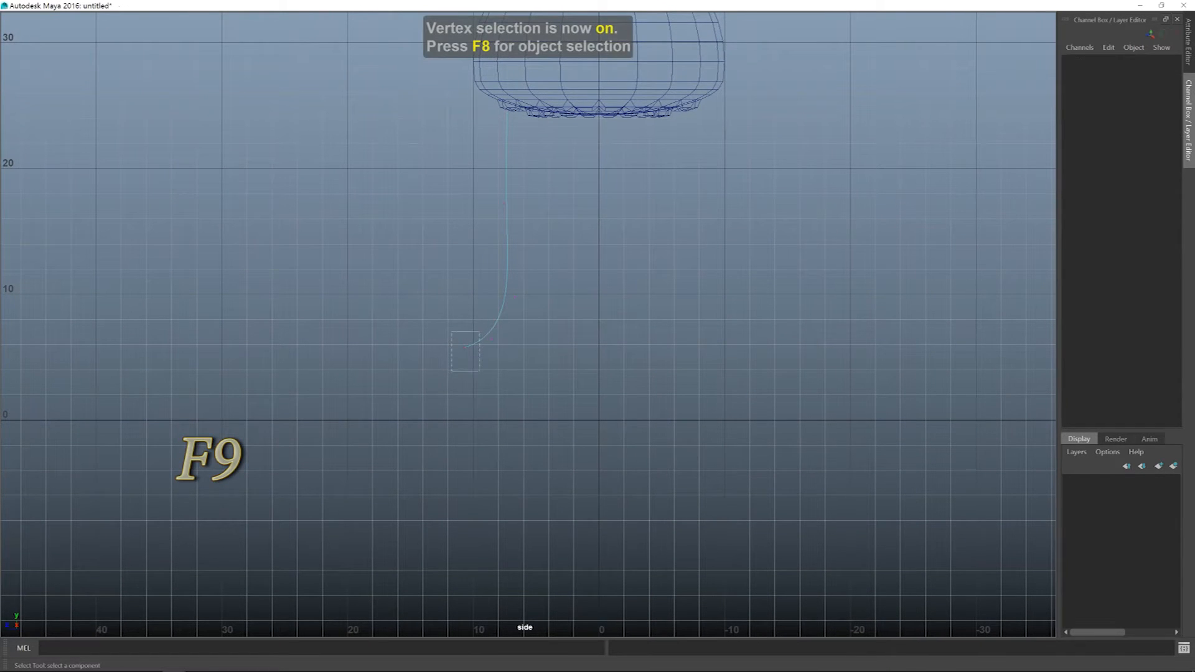
{"action": "left_click_drag", "start_coordinate": [402, 206], "coordinate": [540, 379]}
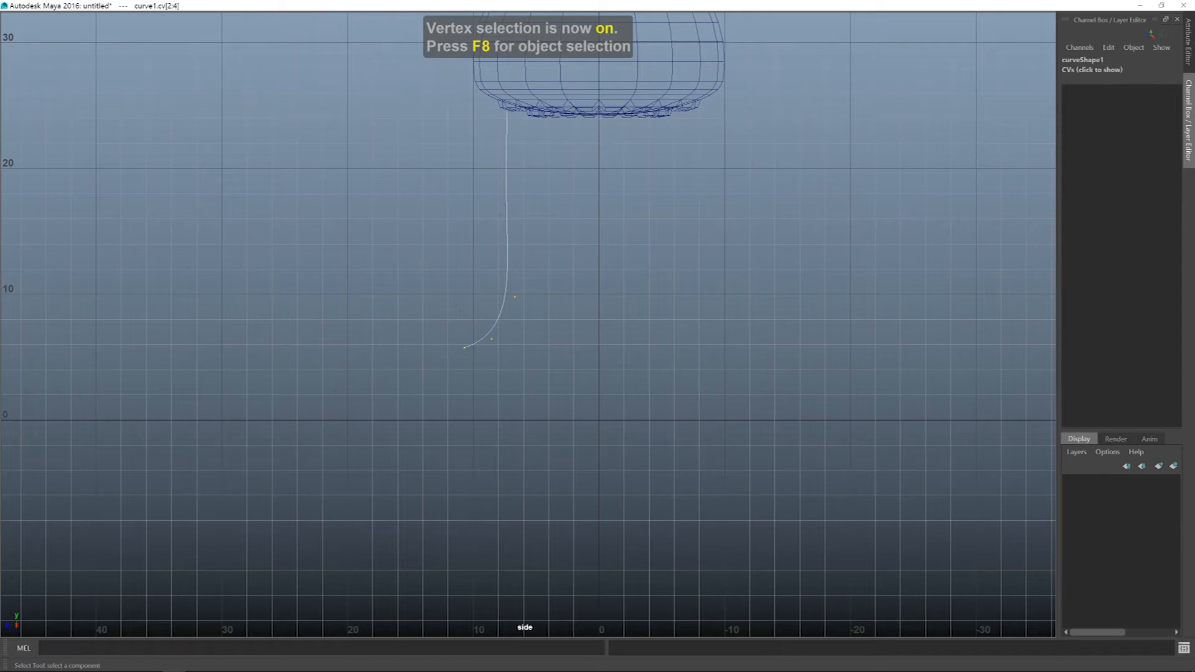
{"action": "left_click_drag", "start_coordinate": [396, 165], "coordinate": [520, 358]}
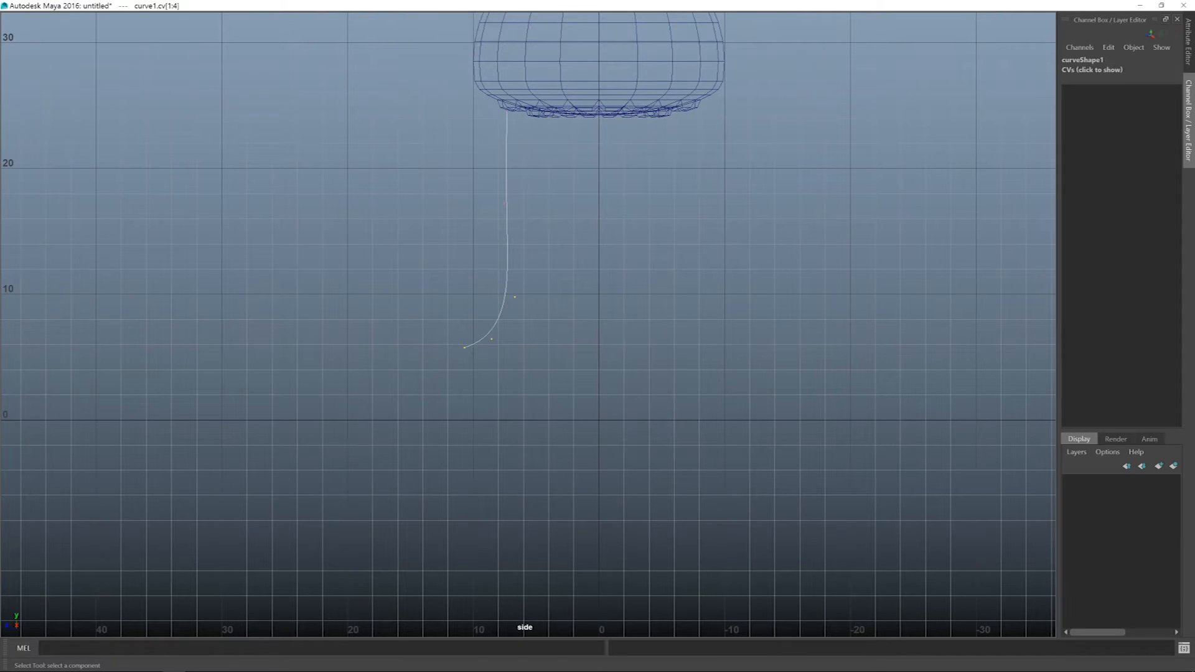
{"action": "key", "text": "w"}
{"action": "middle_click_drag", "start_coordinate": [405, 191], "coordinate": [388, 226]}
{"action": "left_click_drag", "start_coordinate": [388, 226], "coordinate": [390, 223]}
Reshape the curve's lower part by moving progressively fewer control points, placing the end at about Y 0.15, Z 11.98, and deselect the curve
{"action": "left_click_drag", "start_coordinate": [551, 297], "coordinate": [435, 430]}
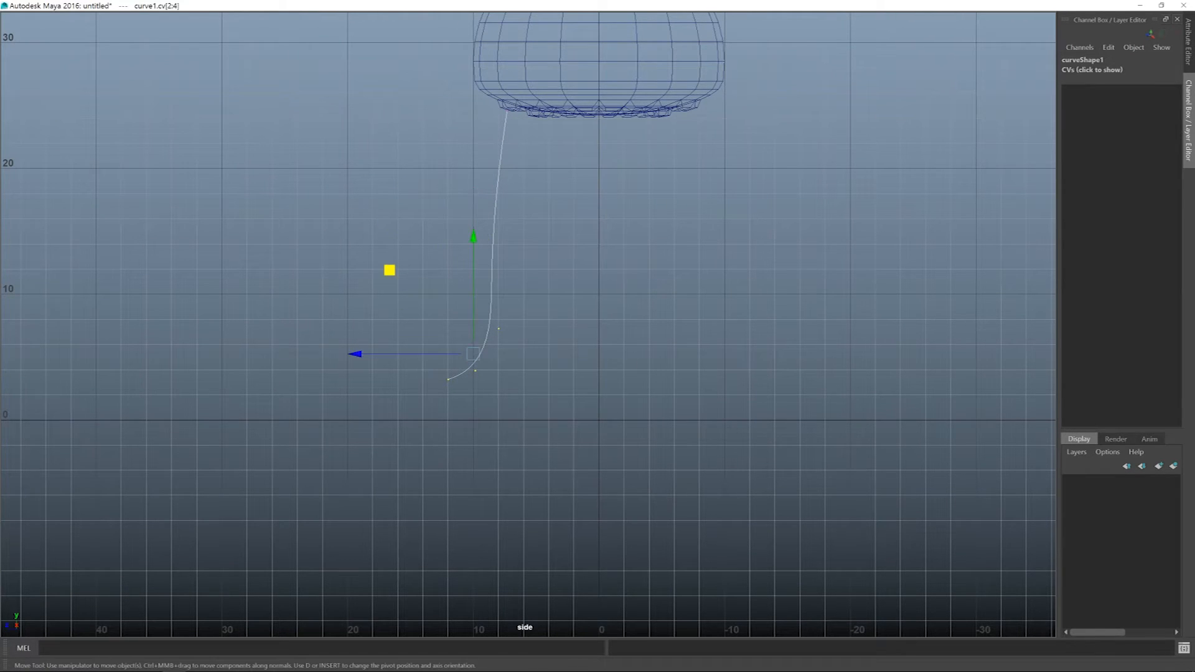
{"action": "middle_click_drag", "start_coordinate": [390, 270], "coordinate": [409, 300]}
{"action": "left_click_drag", "start_coordinate": [521, 387], "coordinate": [421, 470]}
{"action": "left_click_drag", "start_coordinate": [396, 320], "coordinate": [387, 329]}
{"action": "left_click", "coordinate": [459, 417]}
{"action": "left_click_drag", "start_coordinate": [398, 417], "coordinate": [388, 418]}
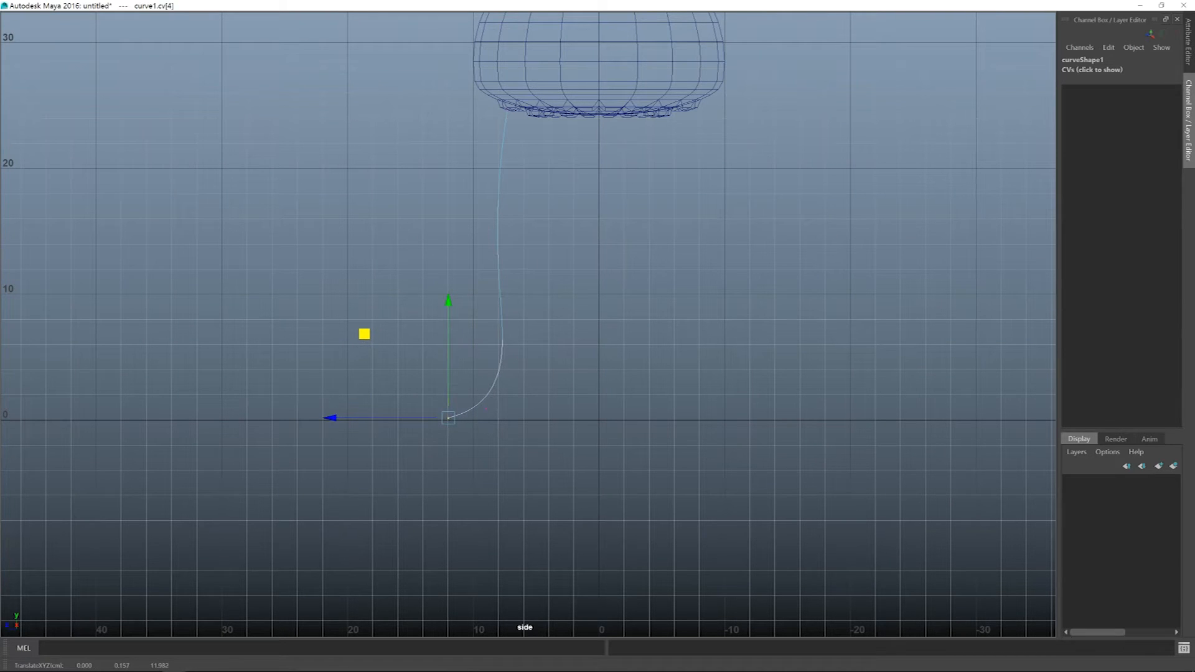
{"action": "key", "text": "q"}
{"action": "middle_click_drag", "start_coordinate": [527, 290], "coordinate": [515, 390], "text": "alt"}
{"action": "key", "text": "F8"}
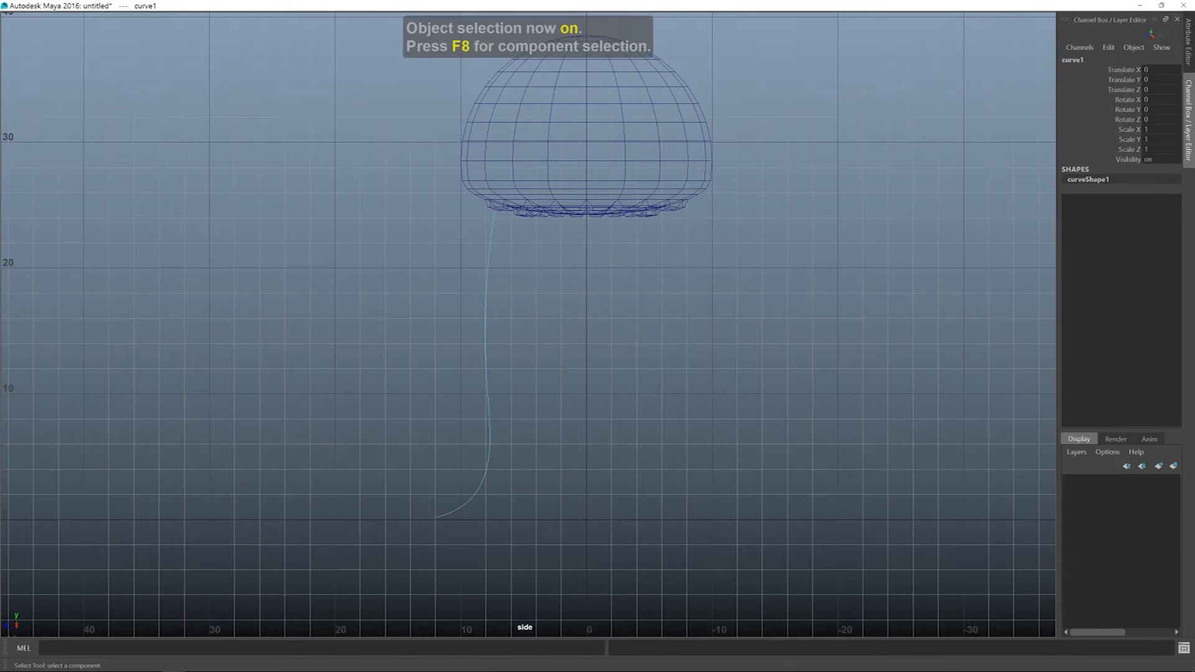
{"action": "middle_click_drag", "start_coordinate": [528, 324], "coordinate": [519, 331], "text": "alt"}
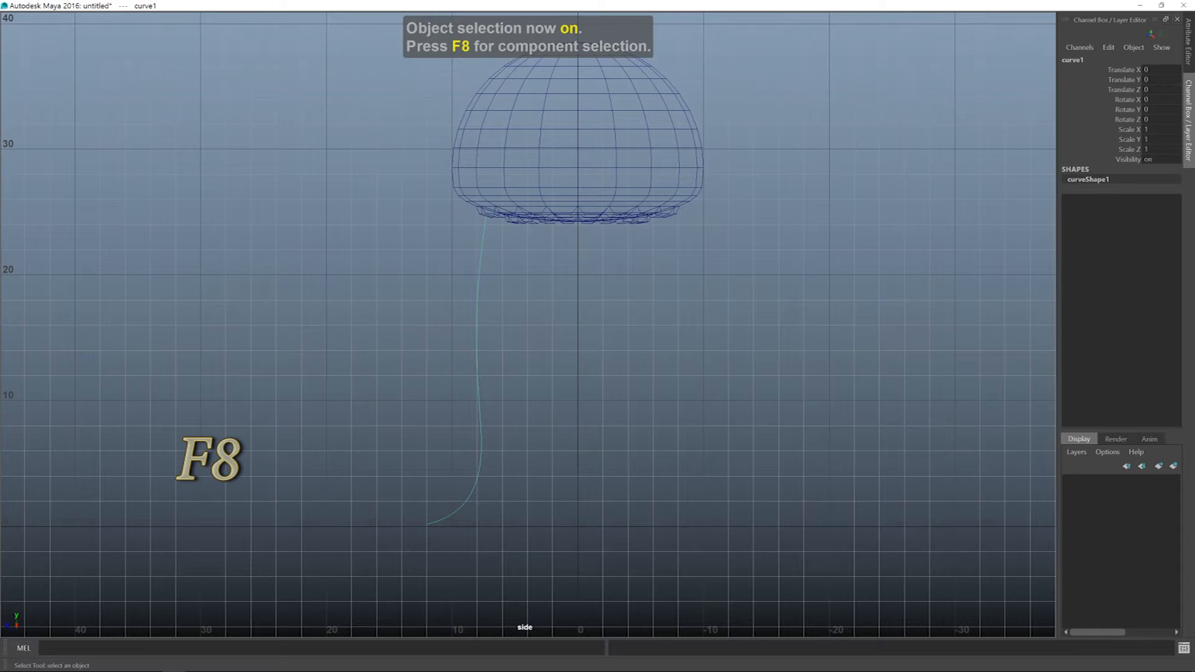
{"action": "key", "text": "alt+d"}
Start a second CV curve in side view with its first point at the underside of the inner ring, at about Y 24.05
{"action": "key", "text": "space"}
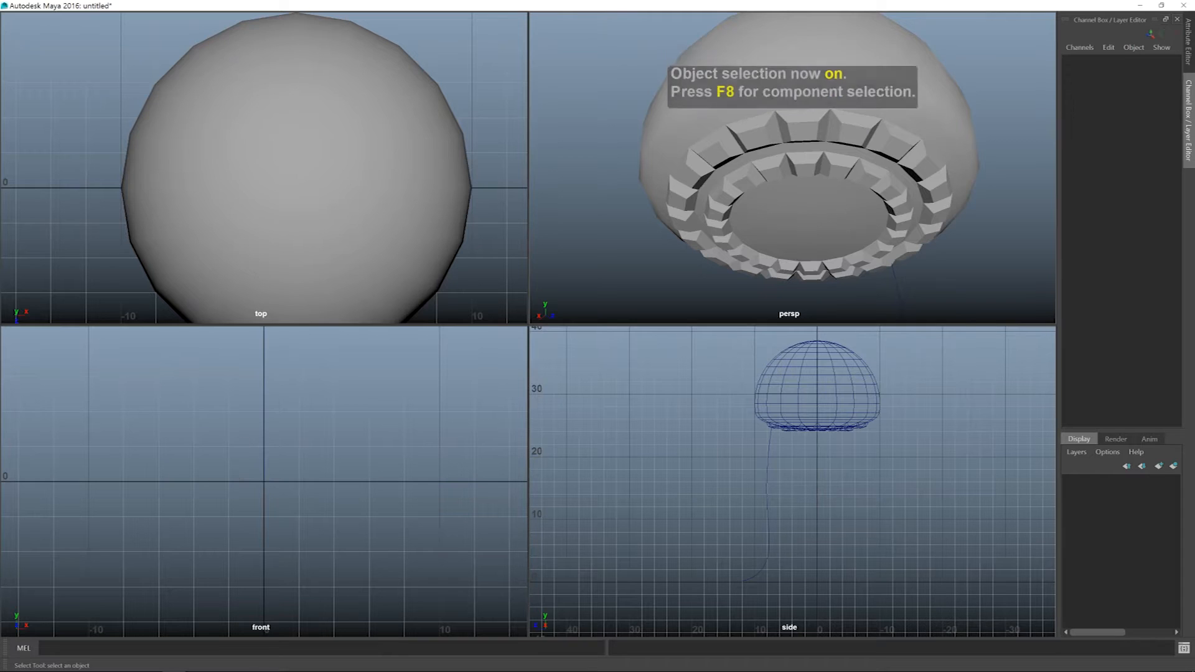
{"action": "key", "text": "space"}
{"action": "middle_click_drag", "start_coordinate": [528, 324], "coordinate": [581, 273], "text": "alt"}
{"action": "scroll", "coordinate": [528, 324], "scroll_direction": "up", "scroll_amount": 6}
{"action": "middle_click_drag", "start_coordinate": [528, 324], "coordinate": [513, 297], "text": "alt"}
{"action": "scroll", "coordinate": [527, 324], "scroll_direction": "up", "scroll_amount": 1}
{"action": "key", "text": "space"}
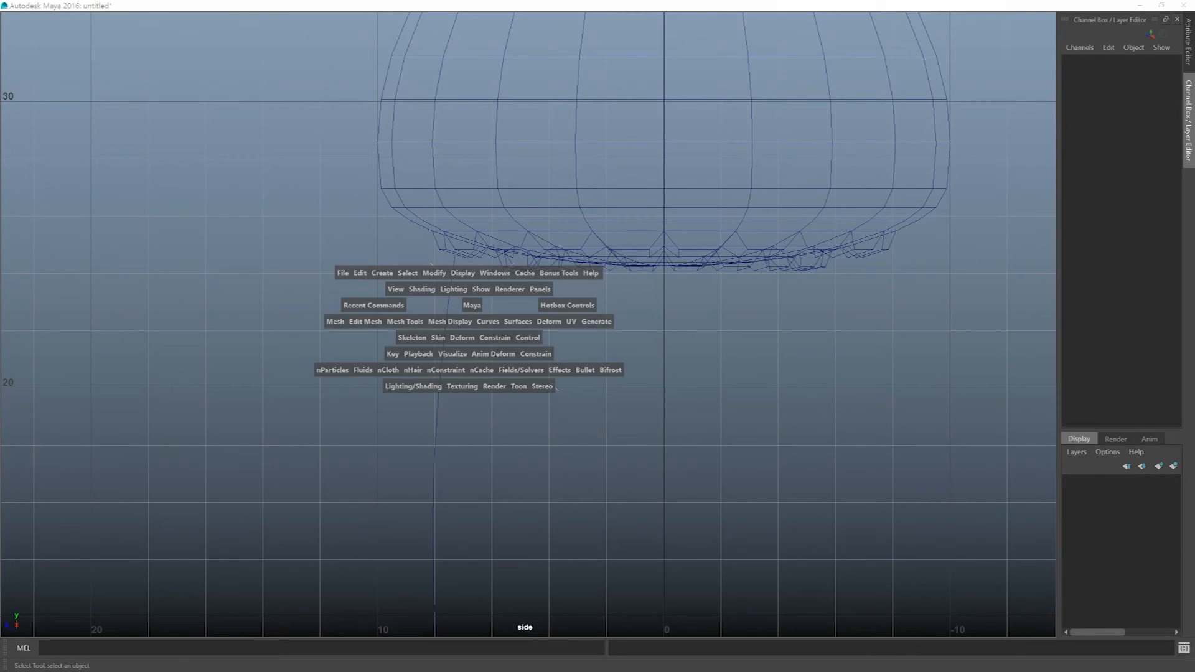
{"action": "left_click", "coordinate": [382, 273]}
{"action": "mouse_move", "coordinate": [435, 356]}
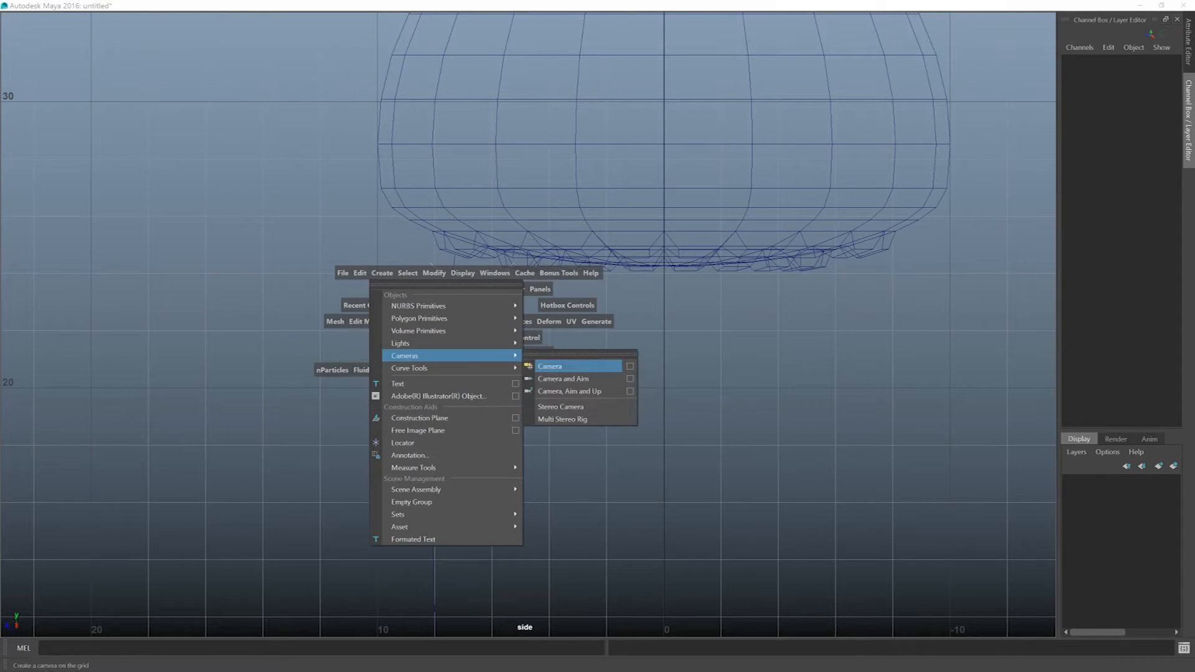
{"action": "left_click", "coordinate": [560, 379]}
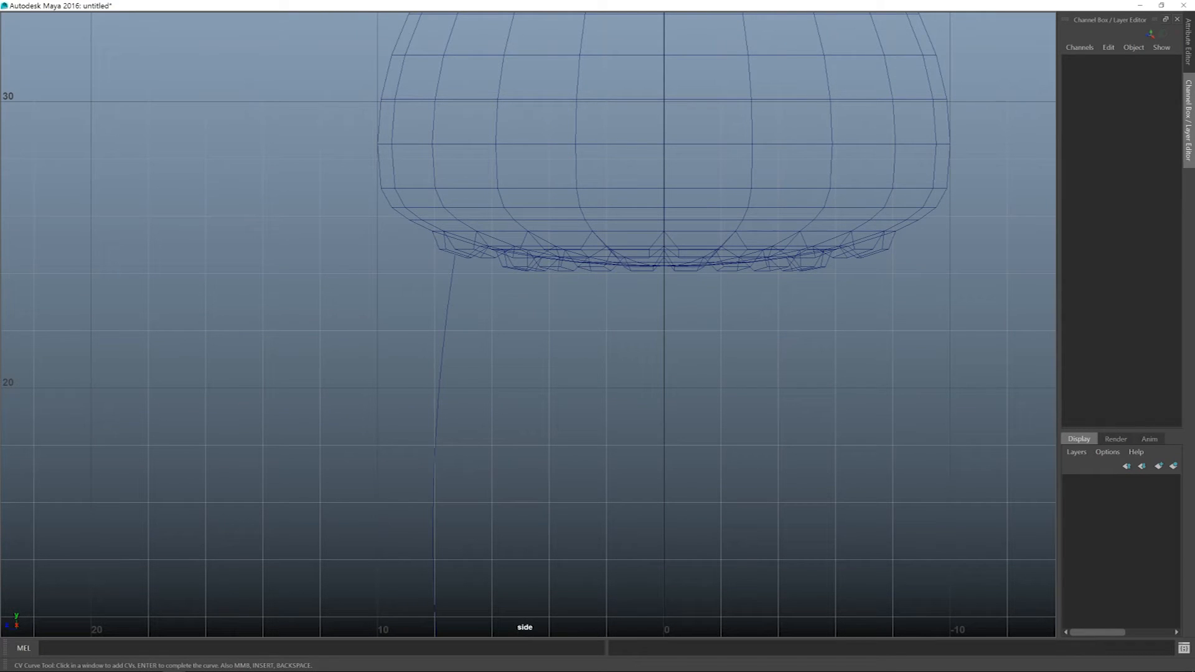
{"action": "middle_click_drag", "start_coordinate": [528, 324], "coordinate": [524, 299], "text": "alt"}
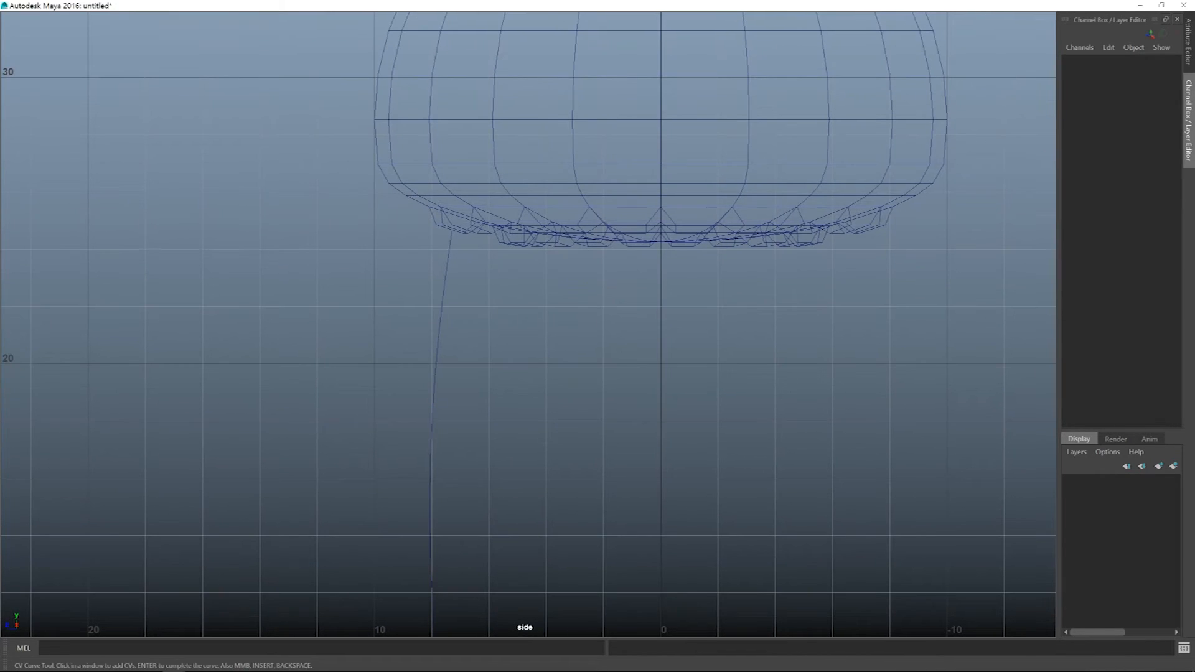
{"action": "left_click", "coordinate": [511, 249]}
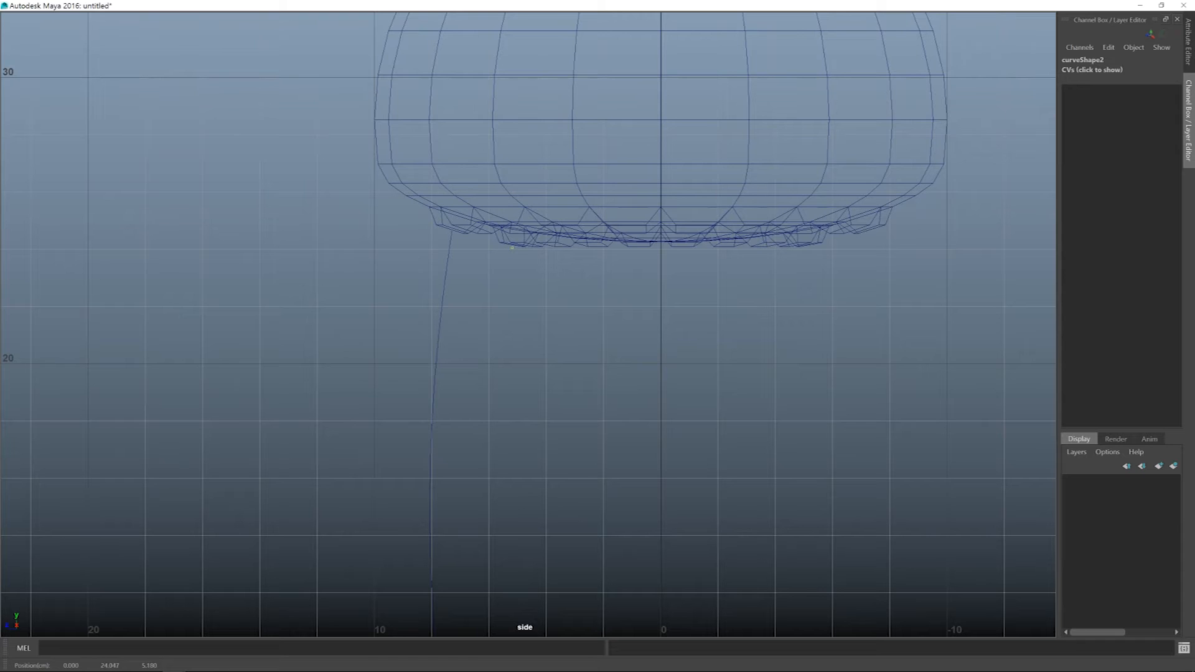
Add three more control points running downward, the last at about Y 6.5 nearer the centre axis, and finish the curve with smooth display
{"action": "middle_click_drag", "start_coordinate": [511, 249], "coordinate": [507, 44], "text": "alt"}
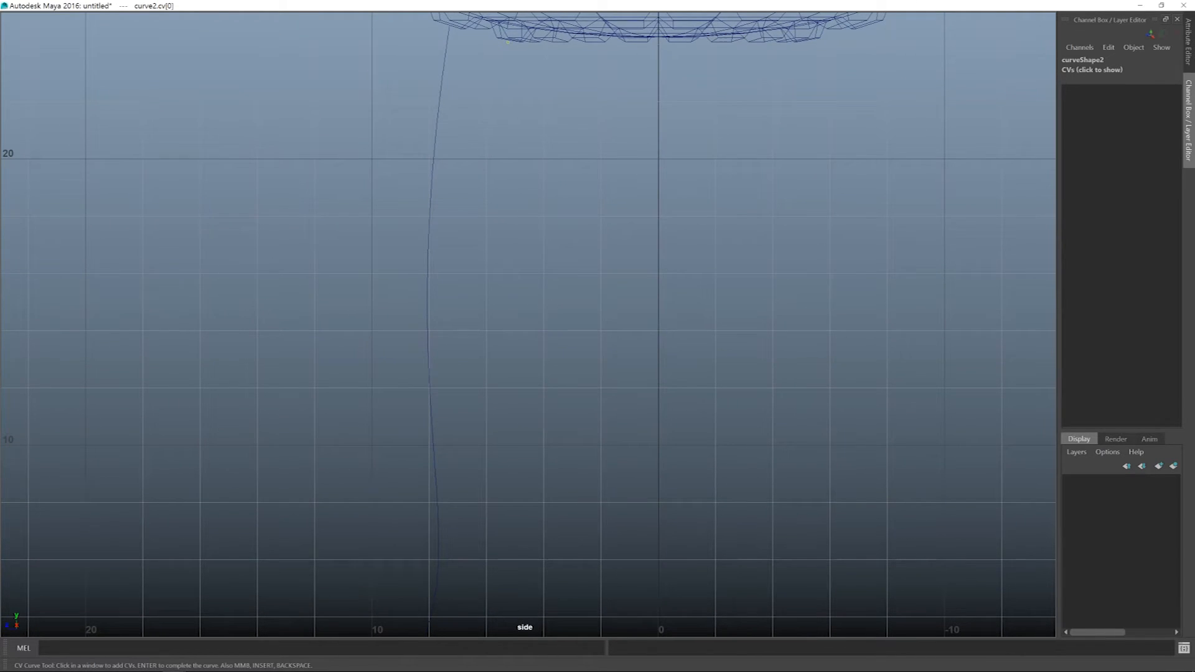
{"action": "left_click", "coordinate": [495, 162]}
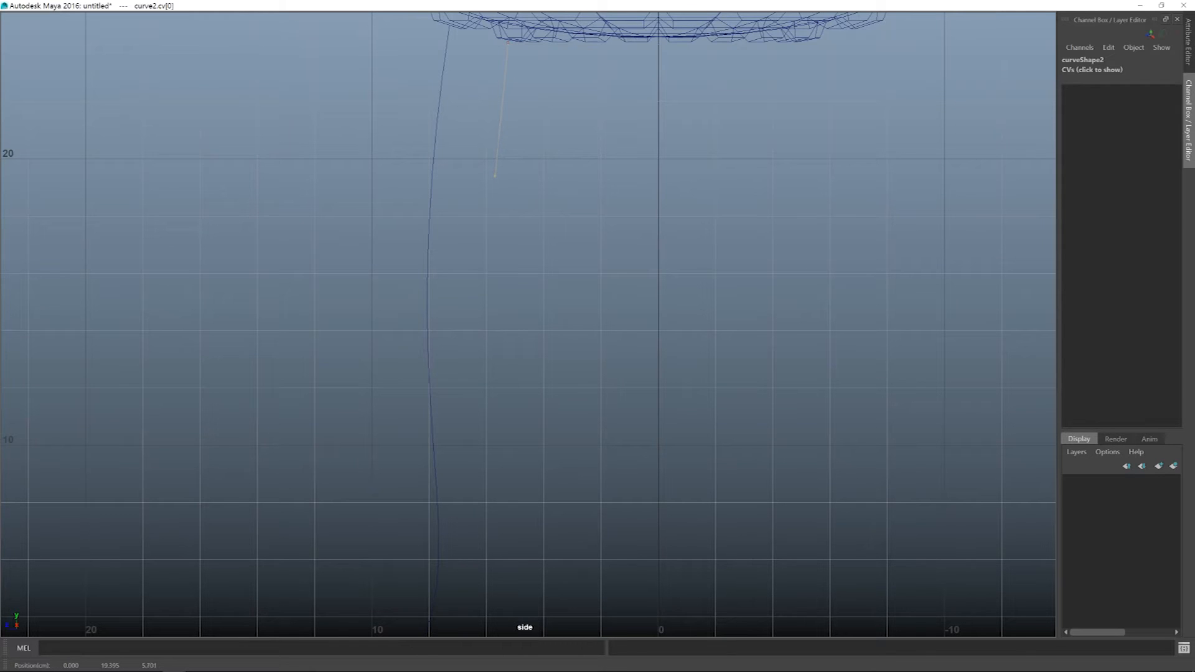
{"action": "left_click_drag", "start_coordinate": [490, 177], "coordinate": [487, 178]}
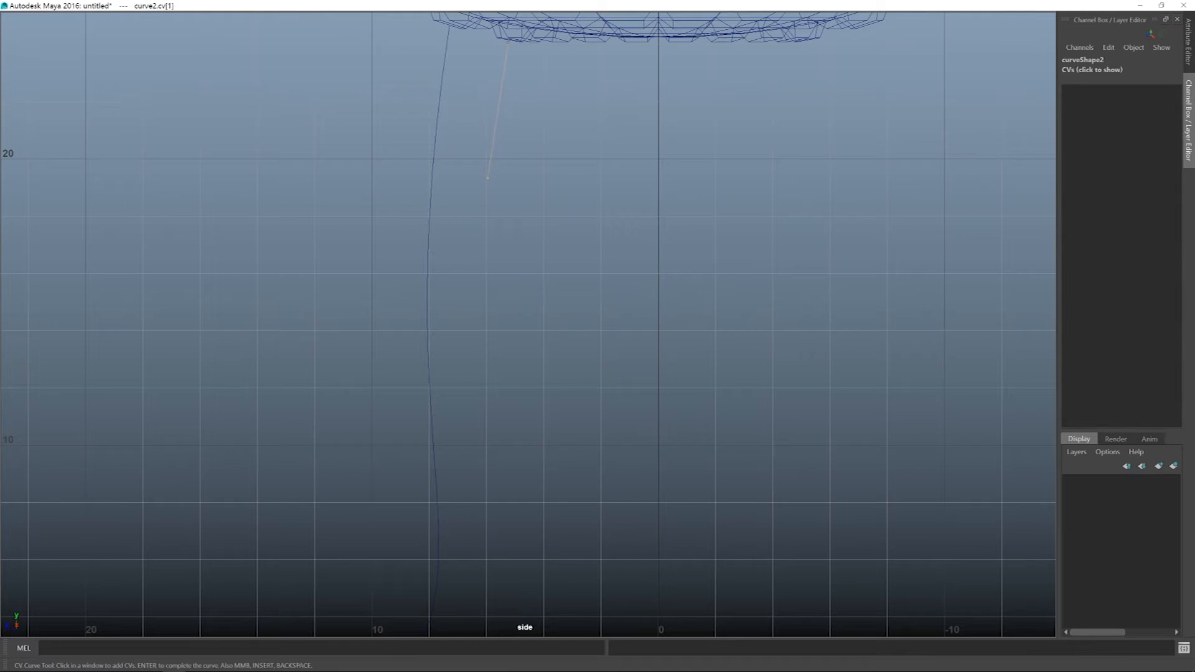
{"action": "left_click", "coordinate": [502, 303]}
{"action": "left_click_drag", "start_coordinate": [506, 379], "coordinate": [510, 397]}
{"action": "right_click_drag", "start_coordinate": [510, 397], "coordinate": [436, 396], "text": "alt"}
{"action": "middle_click_drag", "start_coordinate": [436, 396], "coordinate": [403, 363], "text": "alt"}
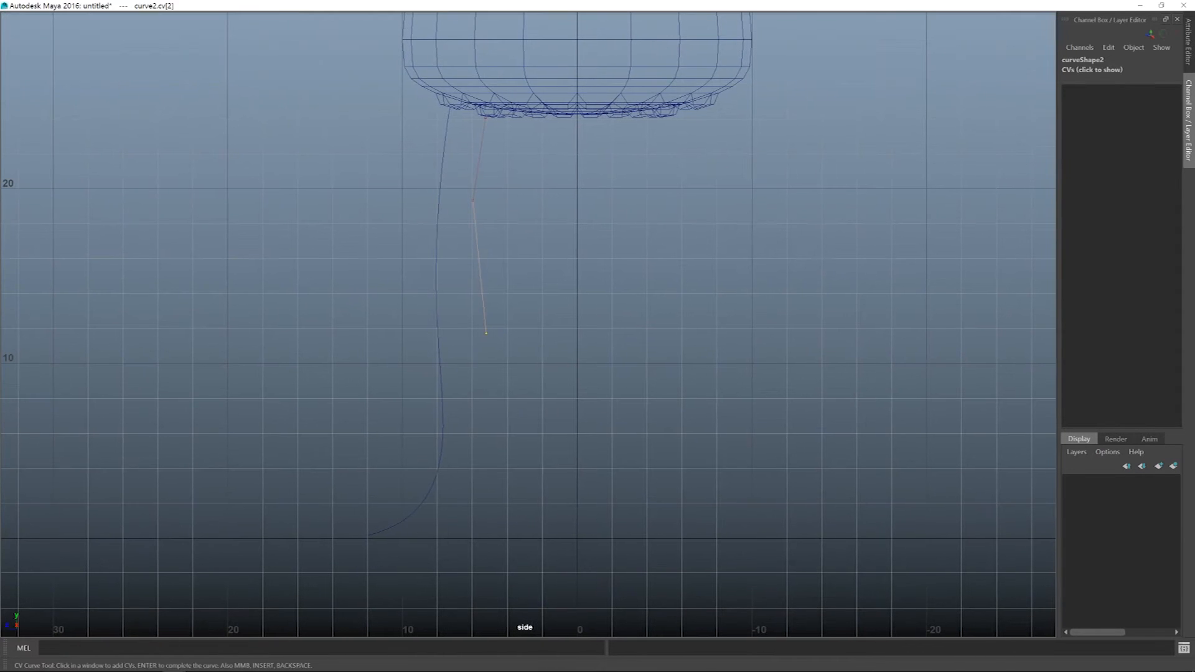
{"action": "left_click_drag", "start_coordinate": [514, 422], "coordinate": [535, 425]}
{"action": "key", "text": "Return"}
{"action": "key", "text": "3"}
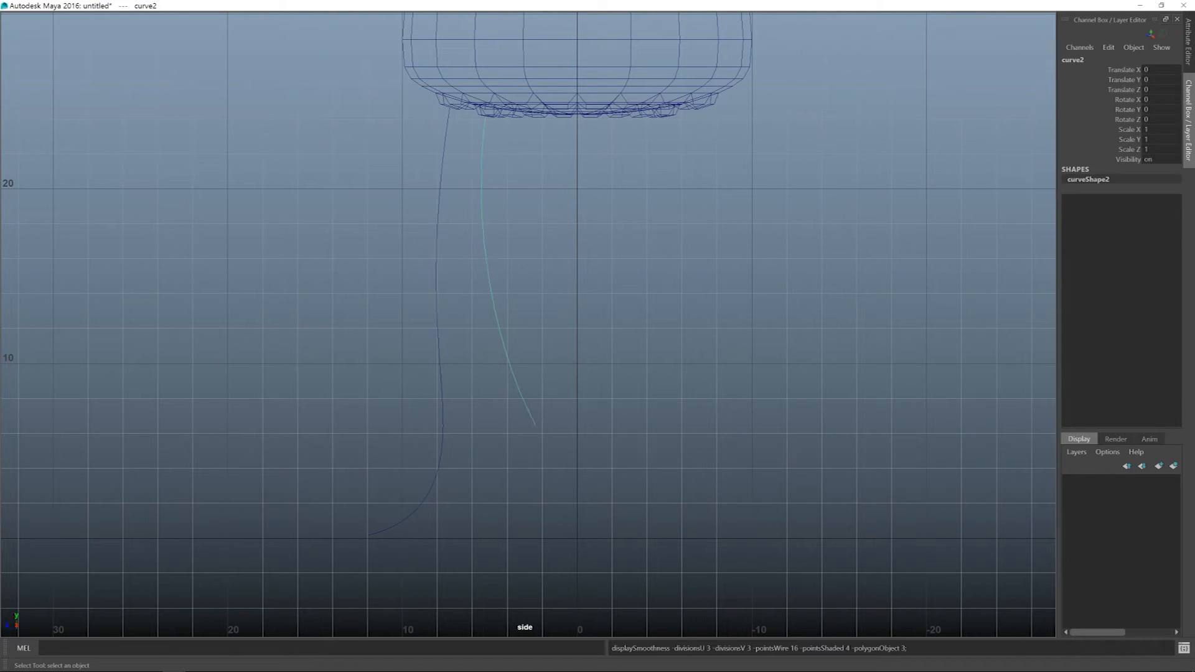
Select both hanging curves and examine from several angles in the perspective view how their upper ends line up with the ring bumps
{"action": "middle_click_drag", "start_coordinate": [577, 261], "coordinate": [565, 361], "text": "alt"}
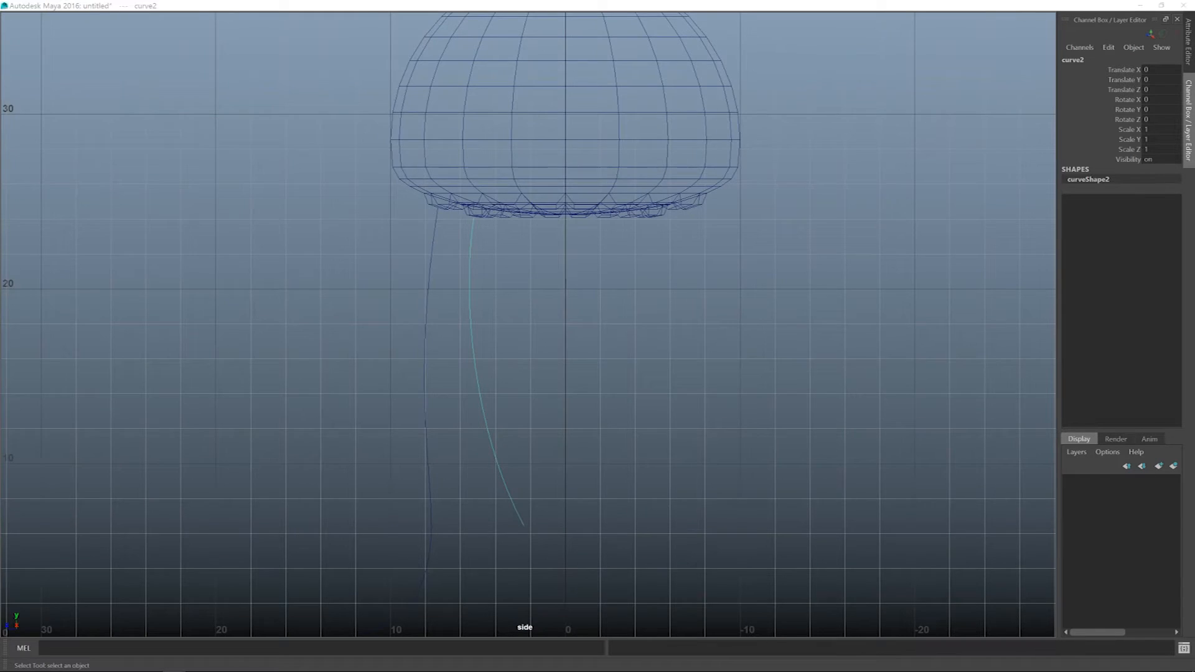
{"action": "key", "text": "space"}
{"action": "key", "text": "space"}
{"action": "left_click_drag", "start_coordinate": [715, 261], "coordinate": [529, 244], "text": "alt"}
{"action": "left_click", "coordinate": [473, 398]}
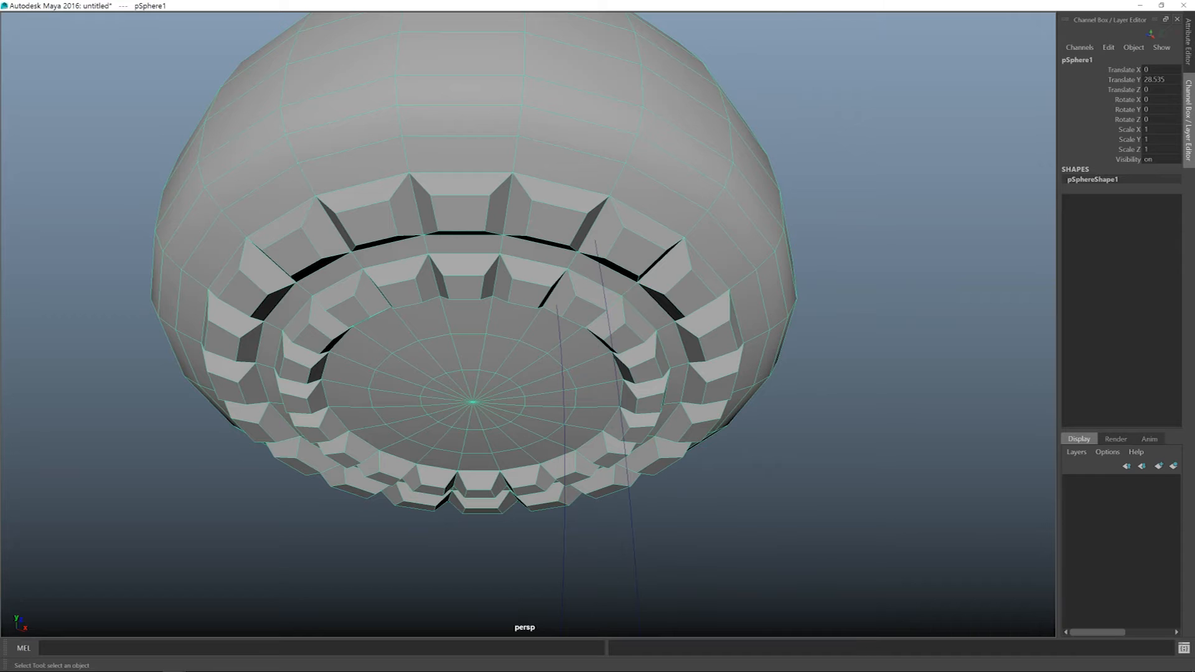
{"action": "left_click", "coordinate": [618, 398]}
{"action": "left_click_drag", "start_coordinate": [566, 337], "coordinate": [545, 398], "text": "alt"}
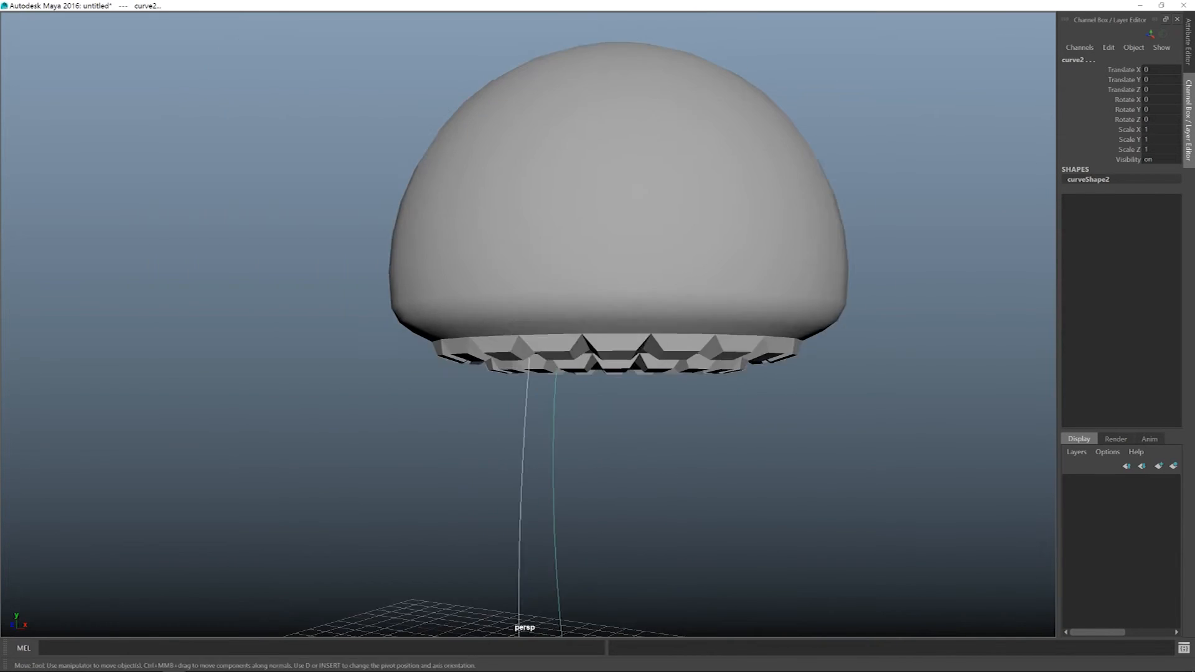
{"action": "left_click_drag", "start_coordinate": [545, 398], "coordinate": [568, 395], "text": "alt"}
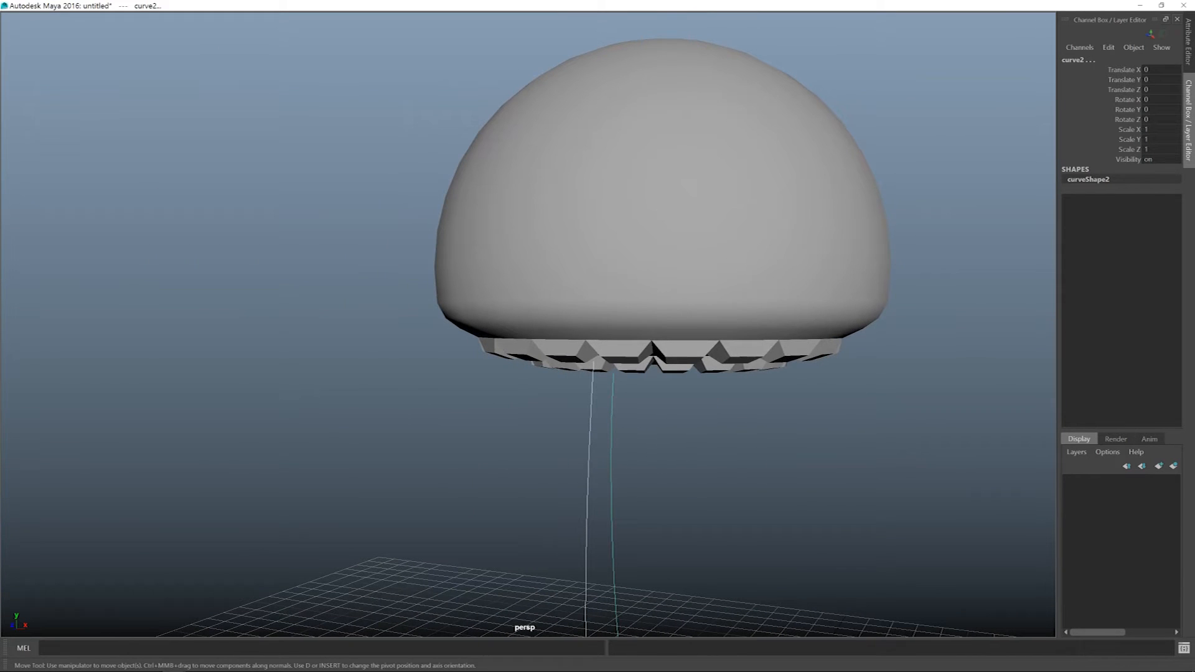
{"action": "middle_click_drag", "start_coordinate": [568, 396], "coordinate": [514, 374], "text": "alt"}
{"action": "scroll", "coordinate": [527, 324], "scroll_direction": "up", "scroll_amount": 3}
{"action": "left_click_drag", "start_coordinate": [513, 373], "coordinate": [551, 393], "text": "alt"}
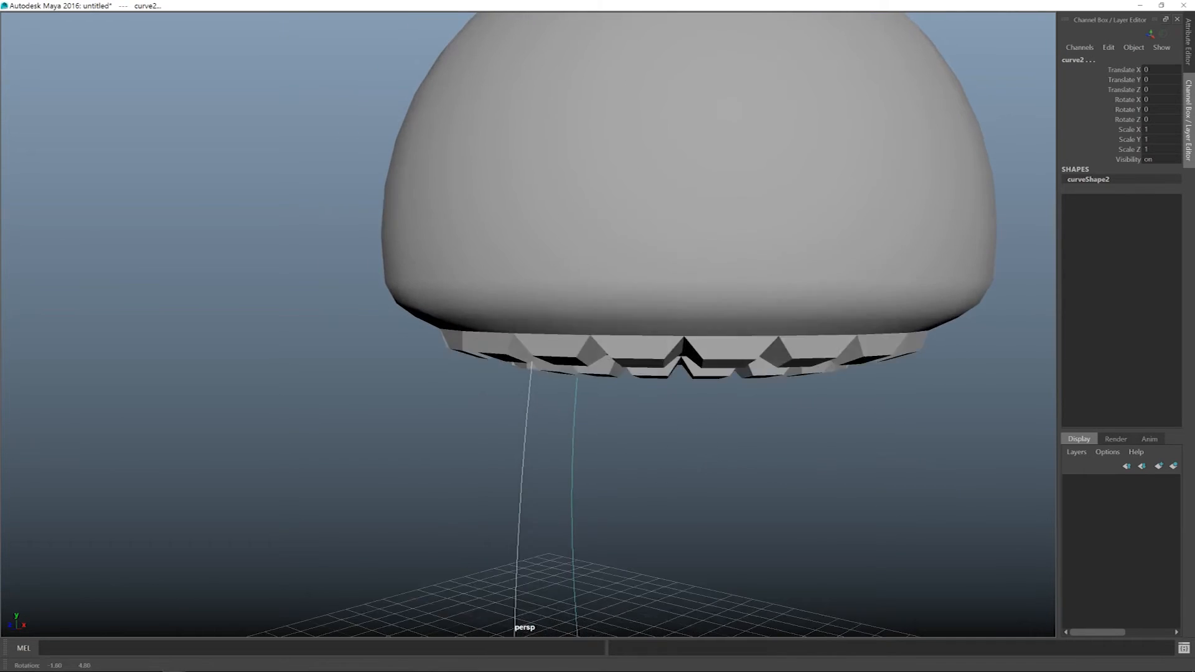
{"action": "middle_click_drag", "start_coordinate": [551, 392], "coordinate": [462, 392], "text": "alt"}
{"action": "left_click_drag", "start_coordinate": [462, 392], "coordinate": [554, 381], "text": "alt"}
{"action": "middle_click_drag", "start_coordinate": [554, 381], "coordinate": [641, 381], "text": "alt"}
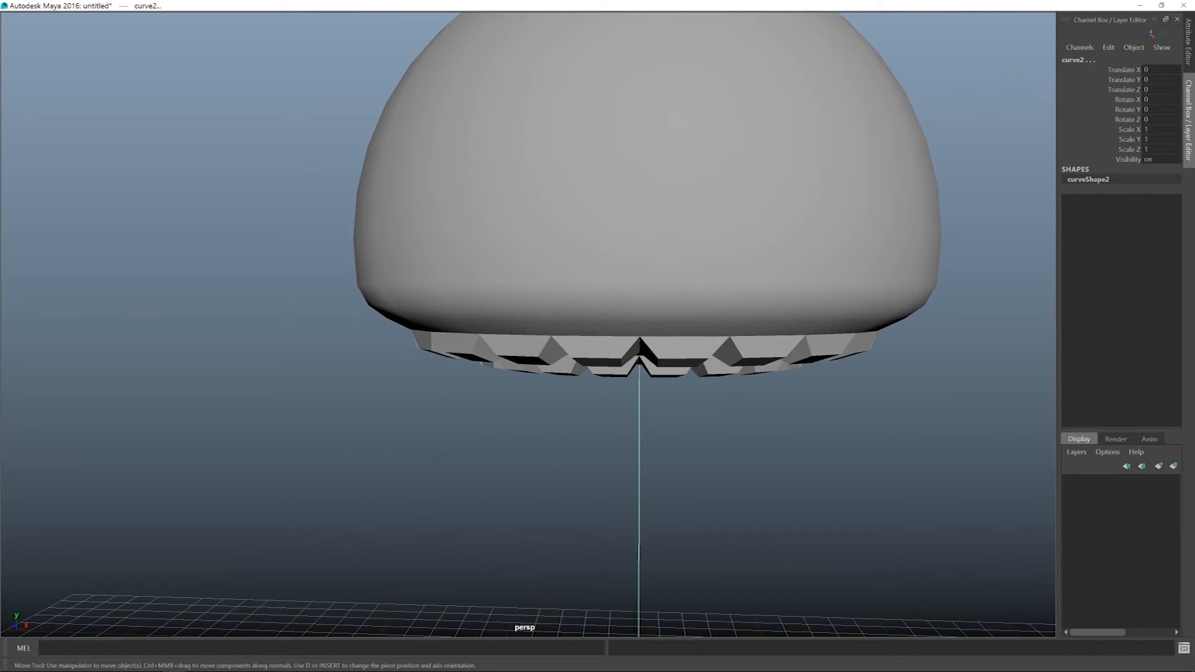
{"action": "left_click_drag", "start_coordinate": [641, 381], "coordinate": [663, 375], "text": "alt"}
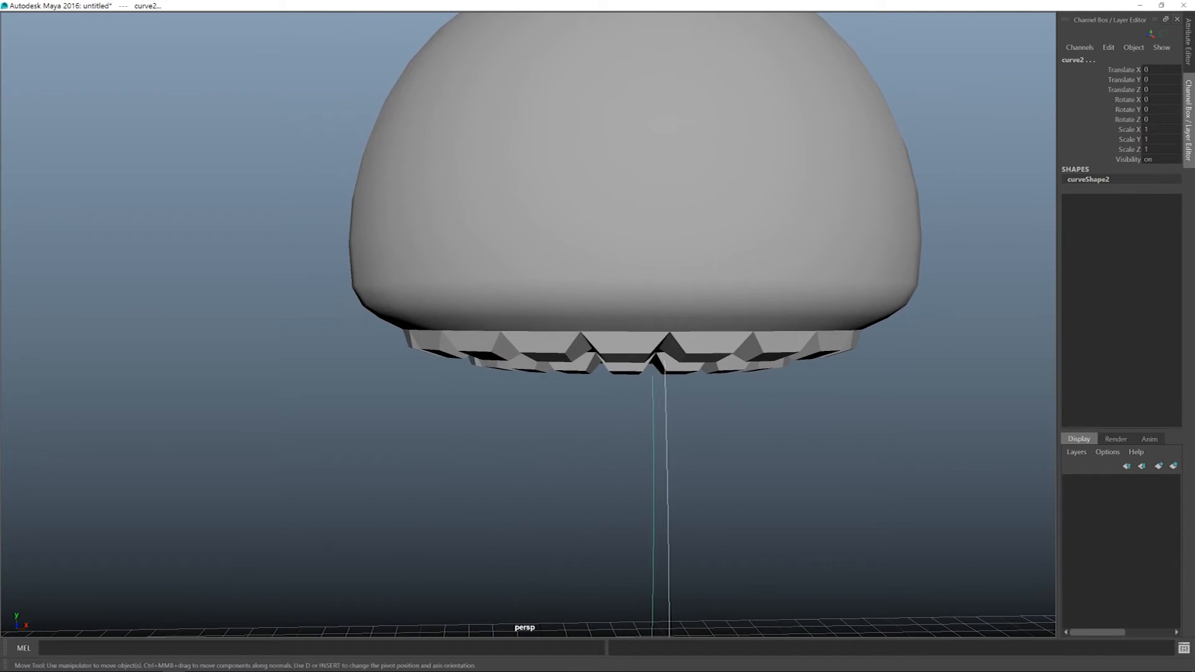
Select the dome and examine its underside where the curves' upper ends meet the bumps of both rings
{"action": "key", "text": "q"}
{"action": "middle_click_drag", "start_coordinate": [663, 375], "coordinate": [627, 433], "text": "alt"}
{"action": "left_click", "coordinate": [628, 404]}
{"action": "left_click_drag", "start_coordinate": [628, 405], "coordinate": [627, 343], "text": "alt"}
{"action": "middle_click_drag", "start_coordinate": [627, 342], "coordinate": [620, 328], "text": "alt"}
{"action": "left_click_drag", "start_coordinate": [620, 329], "coordinate": [596, 361], "text": "alt"}
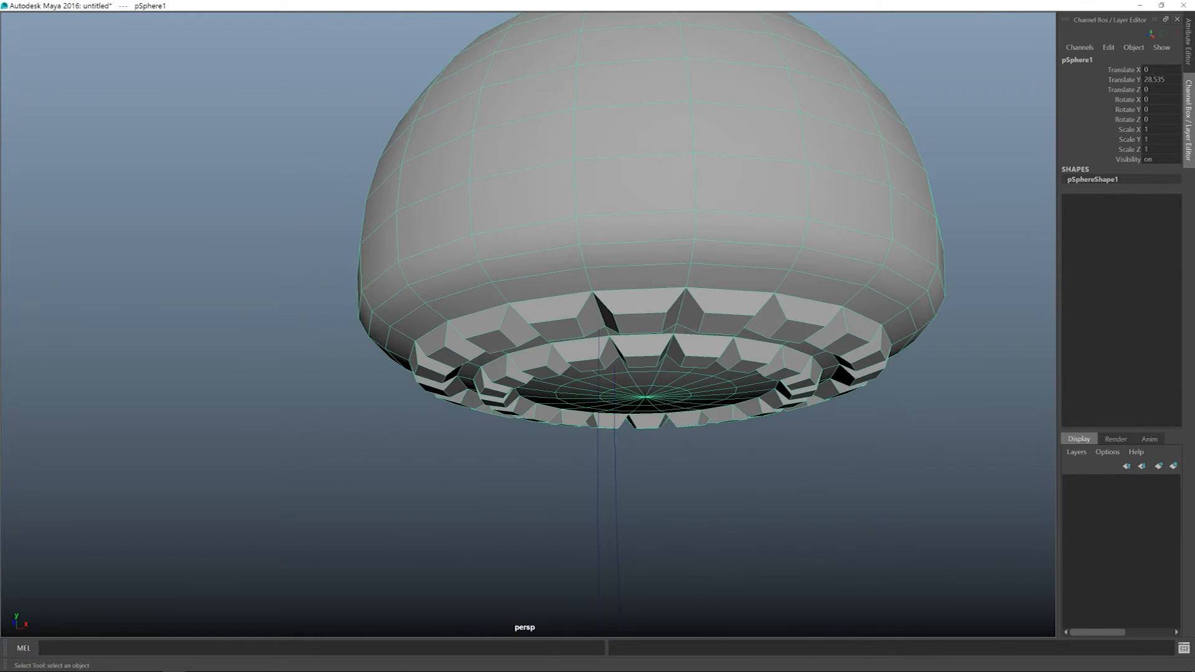
{"action": "middle_click_drag", "start_coordinate": [645, 397], "coordinate": [579, 439], "text": "alt"}
{"action": "left_click_drag", "start_coordinate": [579, 439], "coordinate": [562, 422], "text": "alt"}
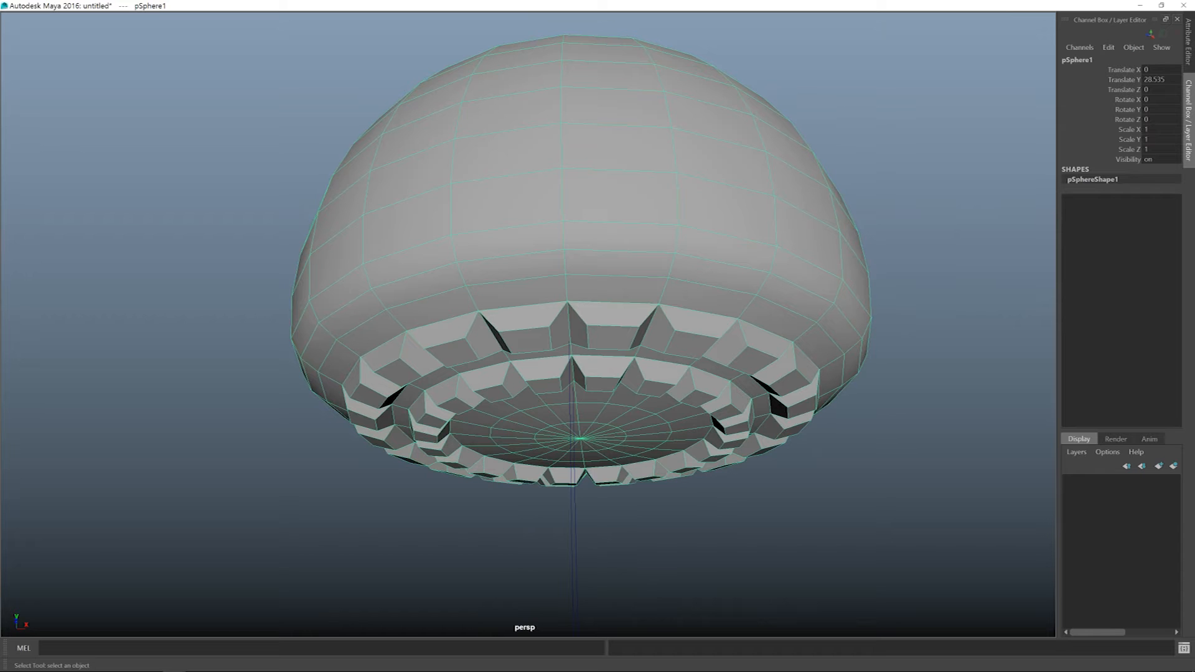
{"action": "left_click_drag", "start_coordinate": [576, 423], "coordinate": [589, 394], "text": "alt"}
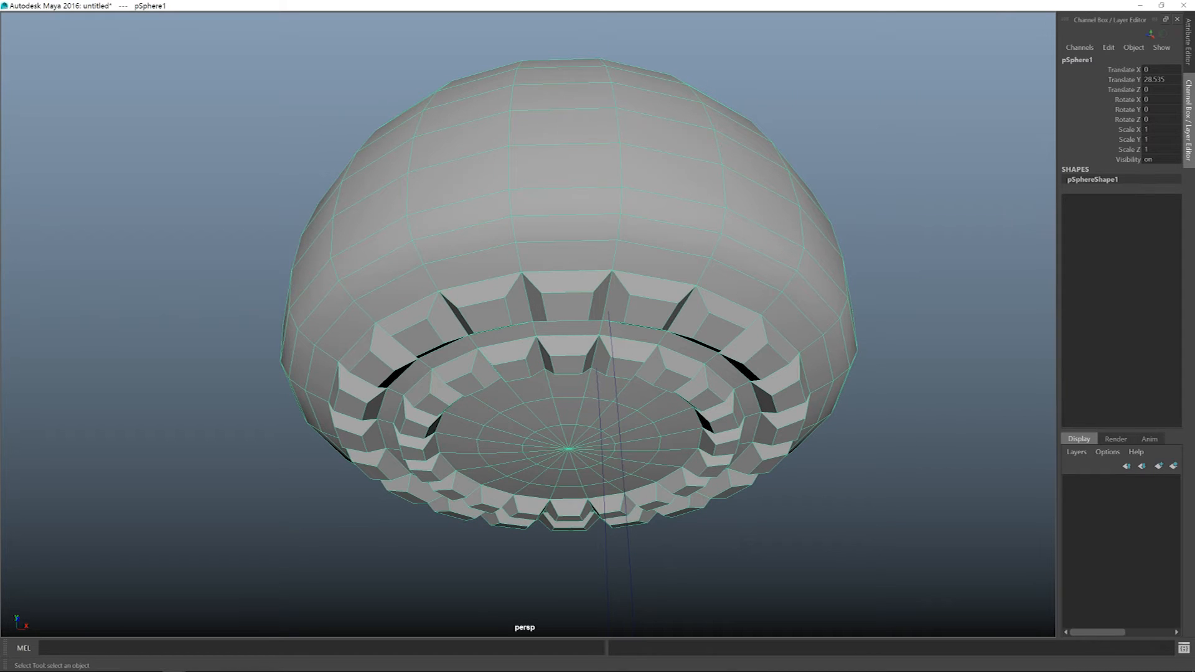
{"action": "middle_click_drag", "start_coordinate": [568, 449], "coordinate": [605, 475], "text": "alt"}
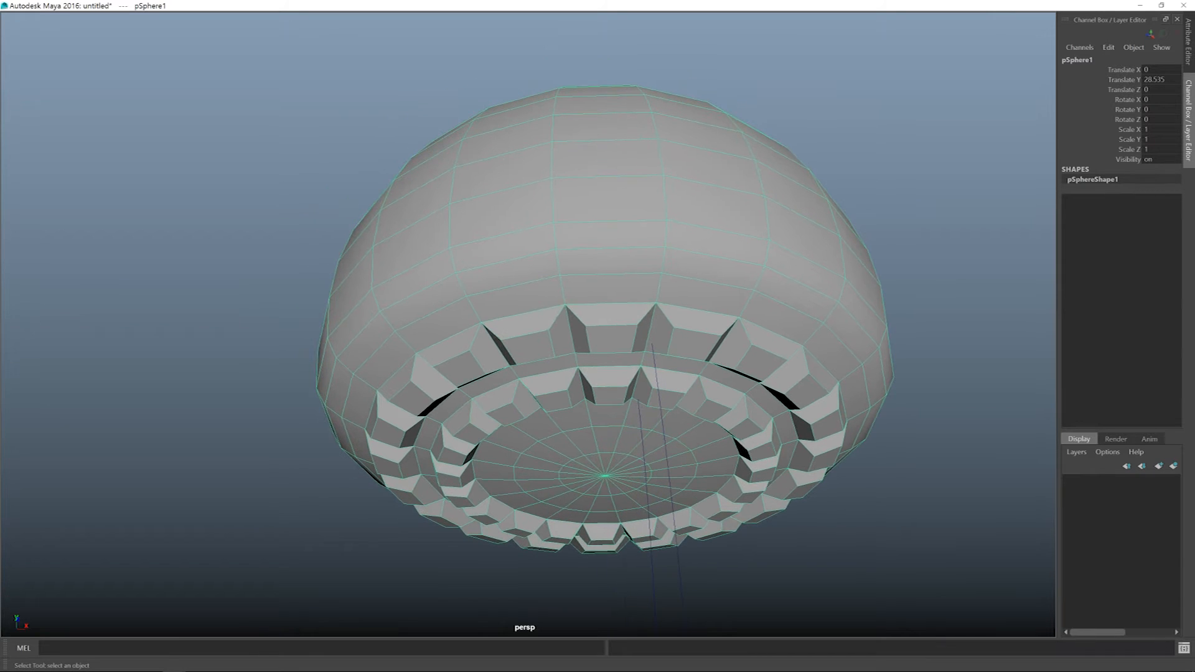
Try a Rotate Y of 18 on the dome to bring bump faces under the curves' upper ends
{"action": "left_click", "coordinate": [1161, 109]}
{"action": "type", "text": "18"}
{"action": "key", "text": "Return"}
{"action": "left_click_drag", "start_coordinate": [597, 349], "coordinate": [597, 299], "text": "alt"}
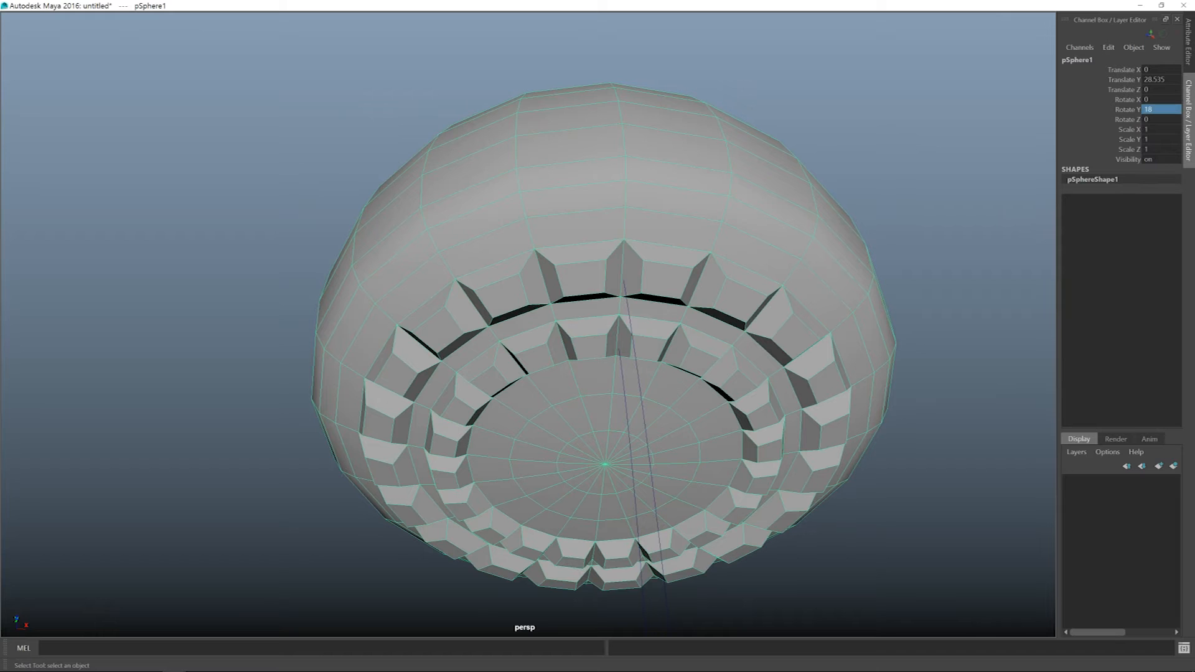
Rotate the dome freehand about its Y axis and reset its Rotate Y to 0
{"action": "key", "text": "e"}
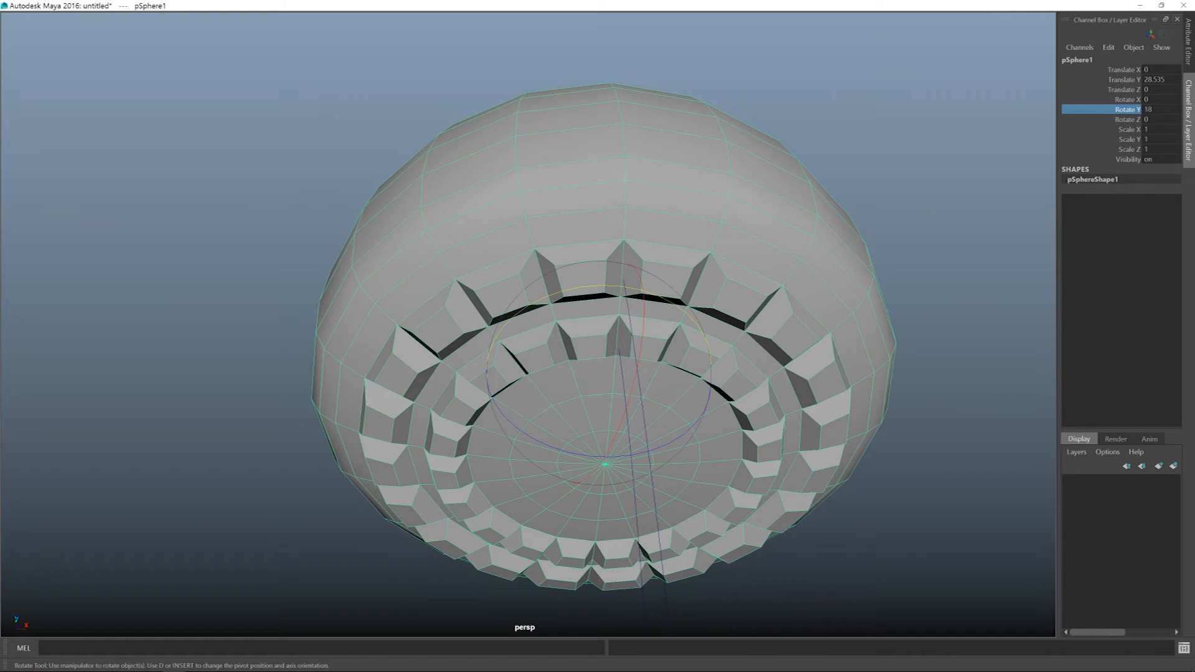
{"action": "left_click_drag", "start_coordinate": [600, 286], "coordinate": [508, 281]}
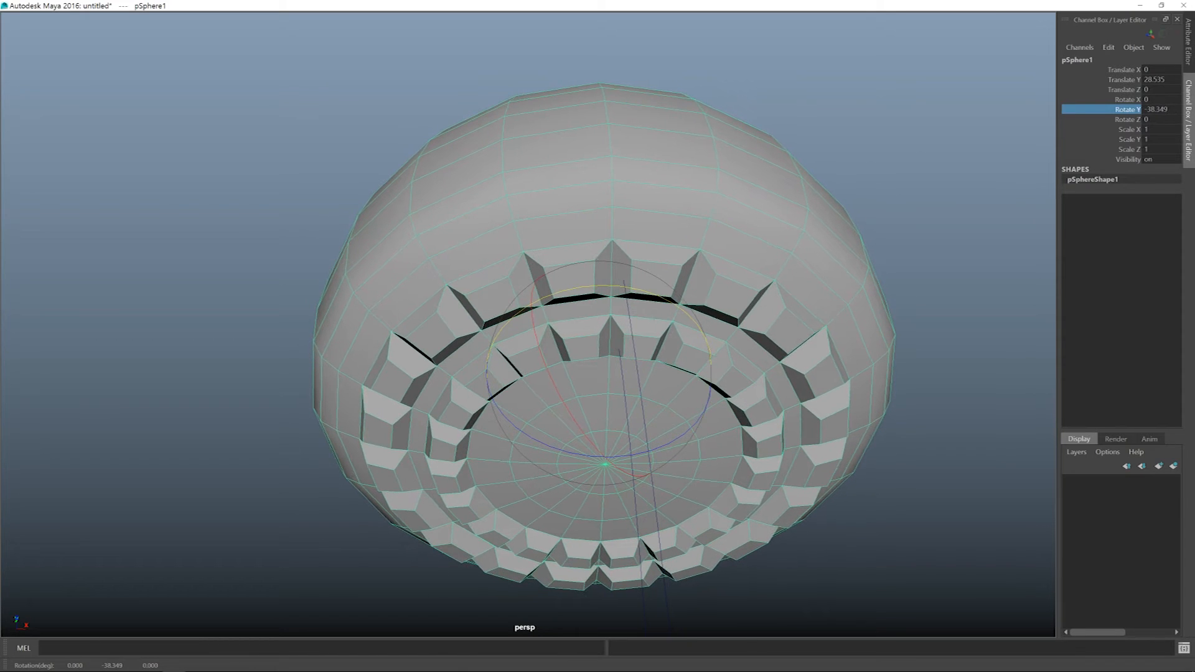
{"action": "left_click", "coordinate": [1155, 109]}
{"action": "type", "text": "0"}
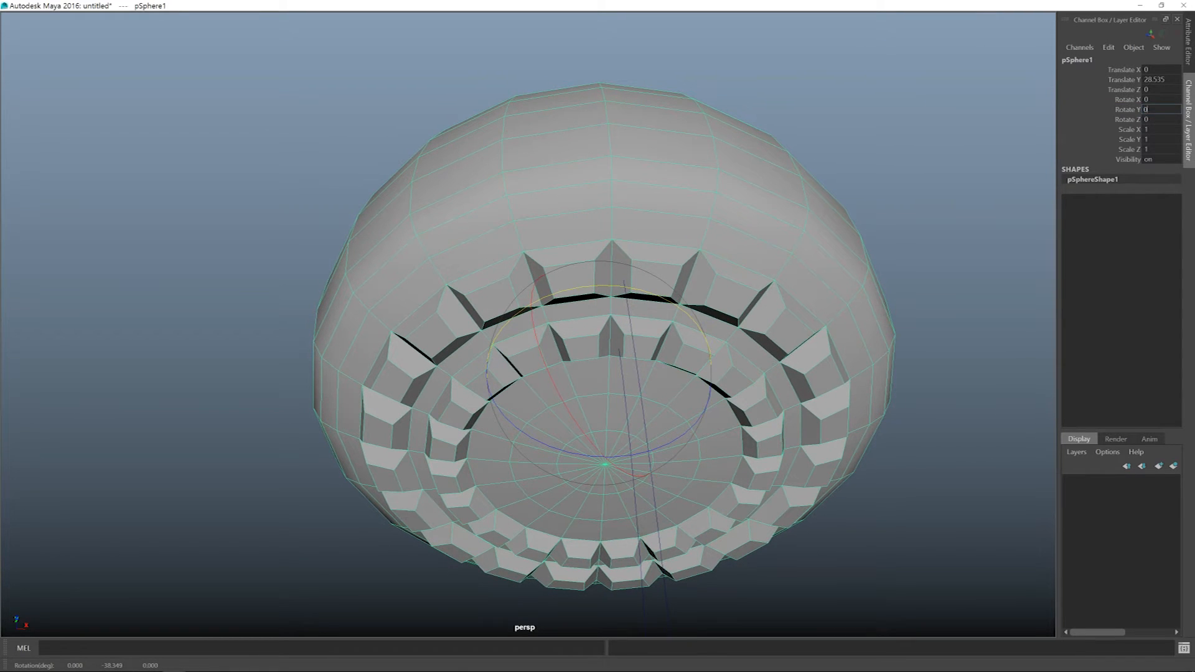
{"action": "key", "text": "Return"}
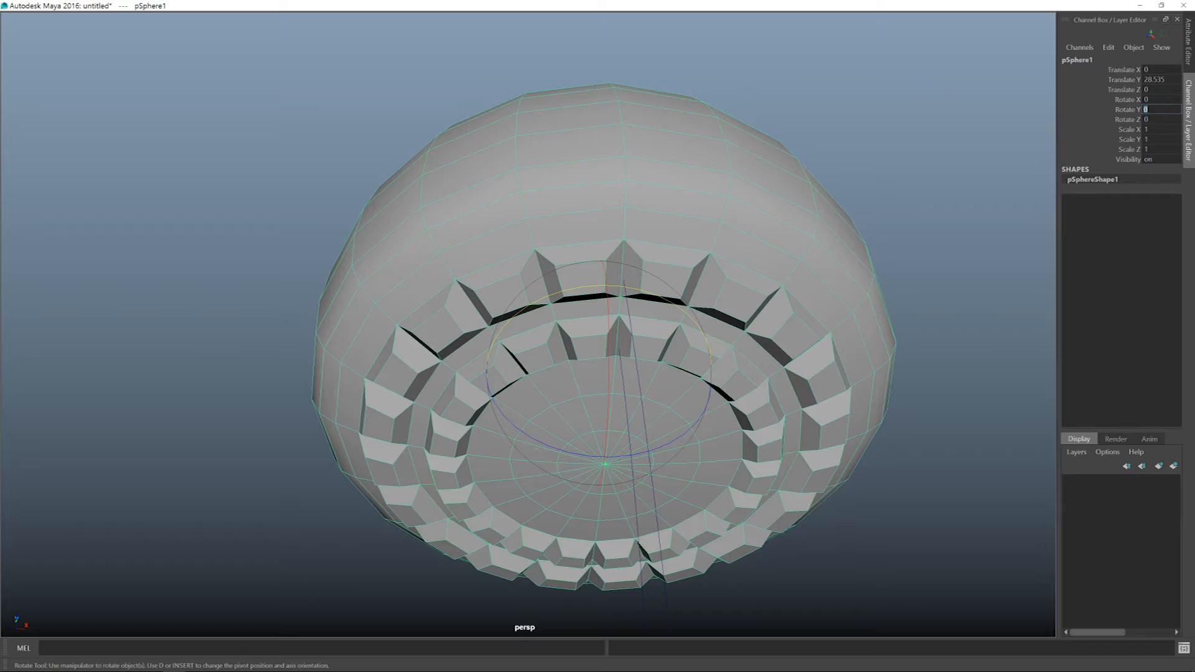
Set the dome's Rotate Y to 9 so the curves' upper ends meet the middle of the bump faces
{"action": "left_click_drag", "start_coordinate": [536, 448], "coordinate": [536, 423], "text": "alt"}
{"action": "left_click", "coordinate": [1160, 109]}
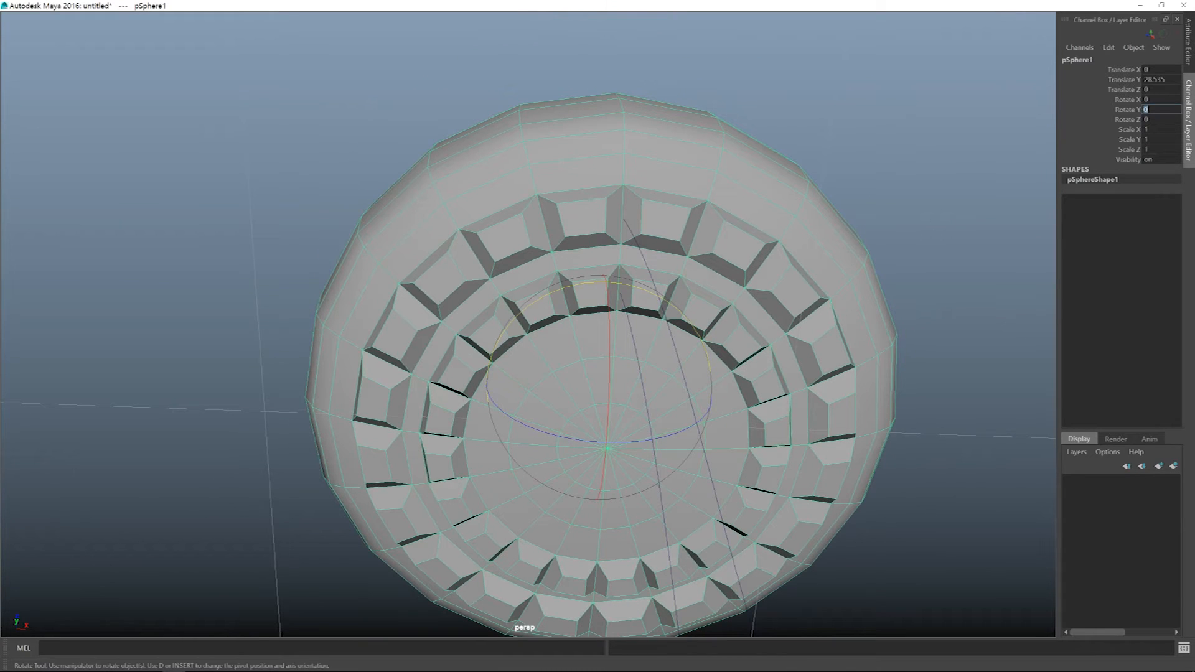
{"action": "type", "text": "9"}
{"action": "key", "text": "Return"}
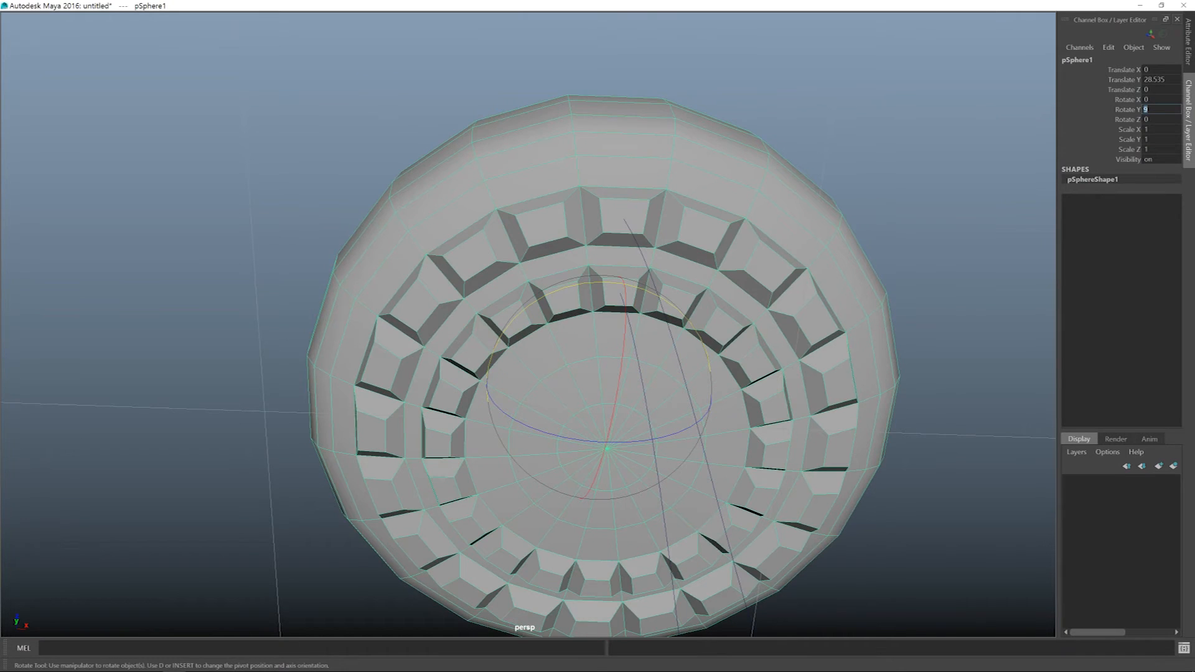
{"action": "mouse_move", "coordinate": [607, 293]}
{"action": "left_mouse_down", "text": "alt"}
{"action": "mouse_move", "coordinate": [615, 382]}
{"action": "mouse_move", "coordinate": [609, 261]}
{"action": "left_mouse_up", "text": "alt"}
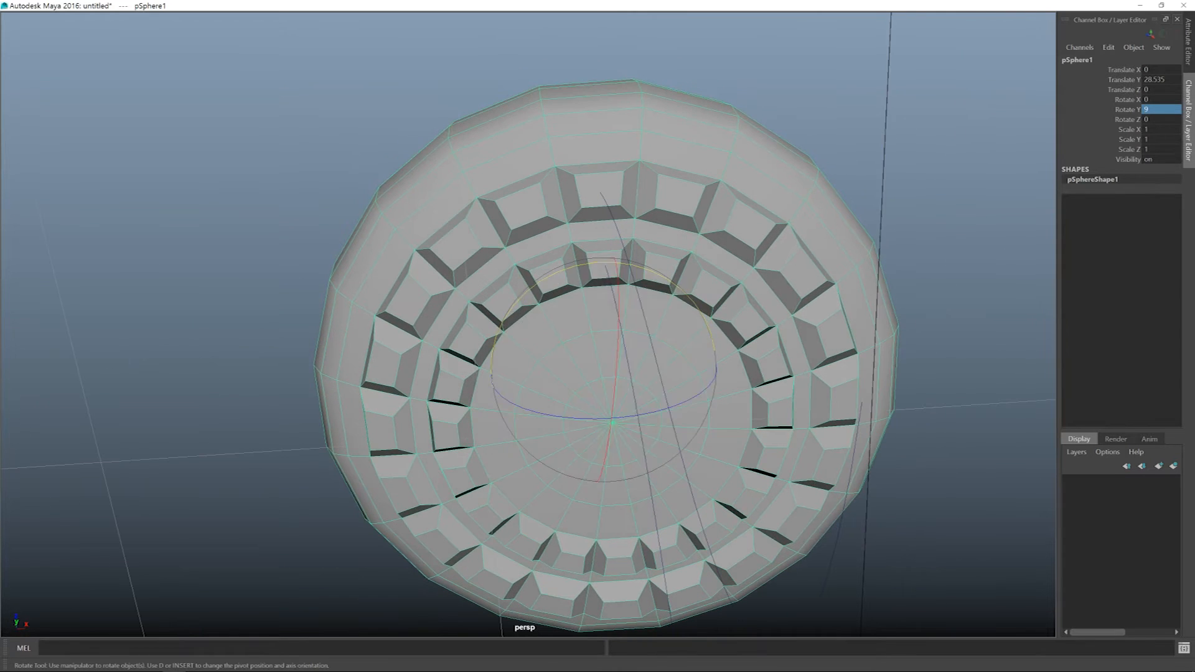
Examine the rotated dome from the underside and the side, checking the curves' positions against the outer and inner ring bumps
{"action": "middle_click_drag", "start_coordinate": [609, 261], "coordinate": [591, 254], "text": "alt"}
{"action": "key", "text": "q"}
{"action": "left_click_drag", "start_coordinate": [592, 262], "coordinate": [531, 317], "text": "alt"}
{"action": "middle_click_drag", "start_coordinate": [531, 318], "coordinate": [580, 260], "text": "alt"}
{"action": "left_click_drag", "start_coordinate": [580, 260], "coordinate": [579, 283], "text": "alt"}
{"action": "middle_click_drag", "start_coordinate": [579, 284], "coordinate": [590, 256], "text": "alt"}
{"action": "left_click_drag", "start_coordinate": [591, 255], "coordinate": [576, 280], "text": "alt"}
{"action": "mouse_move", "coordinate": [576, 280]}
{"action": "middle_mouse_down", "text": "alt"}
{"action": "mouse_move", "coordinate": [589, 319]}
{"action": "mouse_move", "coordinate": [585, 283]}
{"action": "middle_mouse_up", "text": "alt"}
{"action": "left_click_drag", "start_coordinate": [585, 282], "coordinate": [618, 297], "text": "alt"}
{"action": "middle_click_drag", "start_coordinate": [618, 297], "coordinate": [583, 251], "text": "alt"}
{"action": "left_click_drag", "start_coordinate": [582, 251], "coordinate": [583, 239], "text": "alt"}
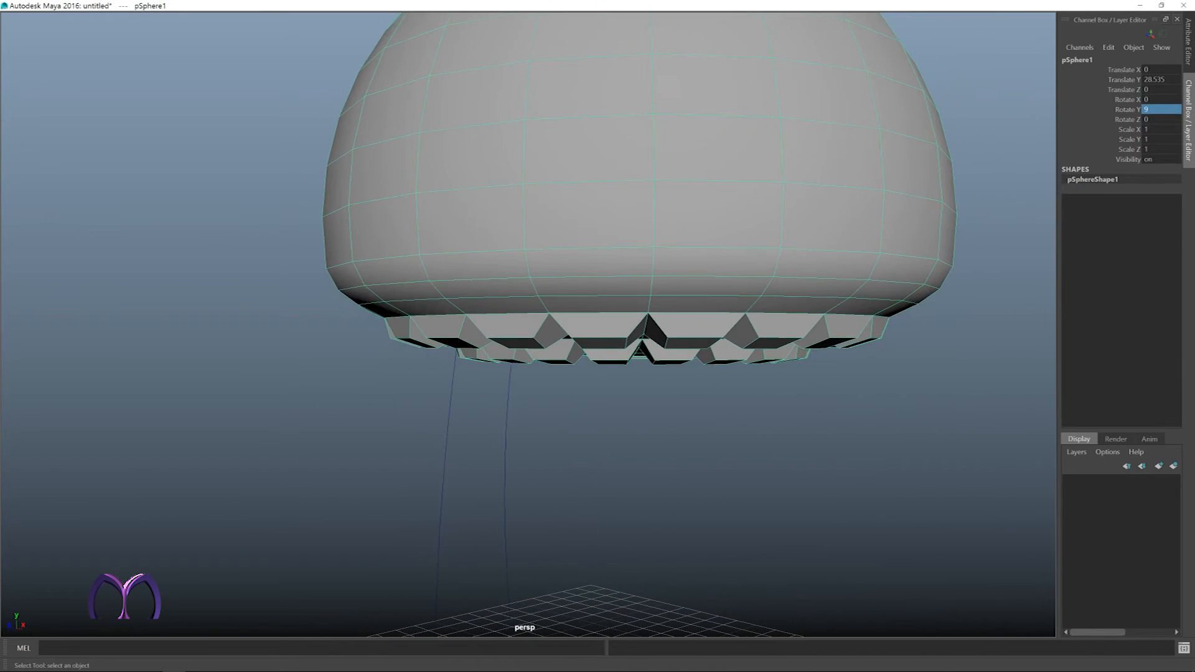
{"action": "middle_click_drag", "start_coordinate": [582, 239], "coordinate": [570, 328], "text": "alt"}
{"action": "left_click_drag", "start_coordinate": [570, 328], "coordinate": [572, 315], "text": "alt"}
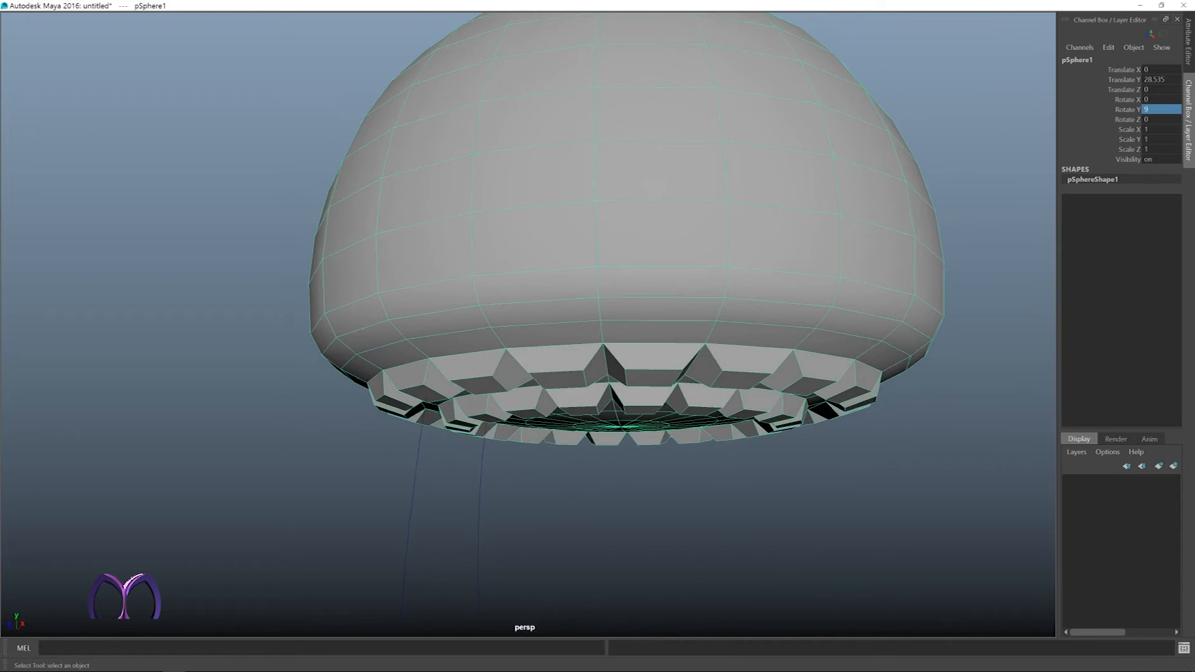
Select the outer guide curve together with the dome and switch the dome to face selection
{"action": "middle_click_drag", "start_coordinate": [572, 315], "coordinate": [553, 299], "text": "alt"}
{"action": "mouse_move", "coordinate": [552, 299]}
{"action": "left_mouse_down", "text": "alt"}
{"action": "mouse_move", "coordinate": [537, 275]}
{"action": "mouse_move", "coordinate": [539, 308]}
{"action": "left_mouse_up", "text": "alt"}
{"action": "middle_click_drag", "start_coordinate": [539, 308], "coordinate": [599, 226], "text": "alt"}
{"action": "left_click_drag", "start_coordinate": [600, 226], "coordinate": [606, 155], "text": "alt"}
{"action": "right_click_drag", "start_coordinate": [607, 156], "coordinate": [678, 155], "text": "alt"}
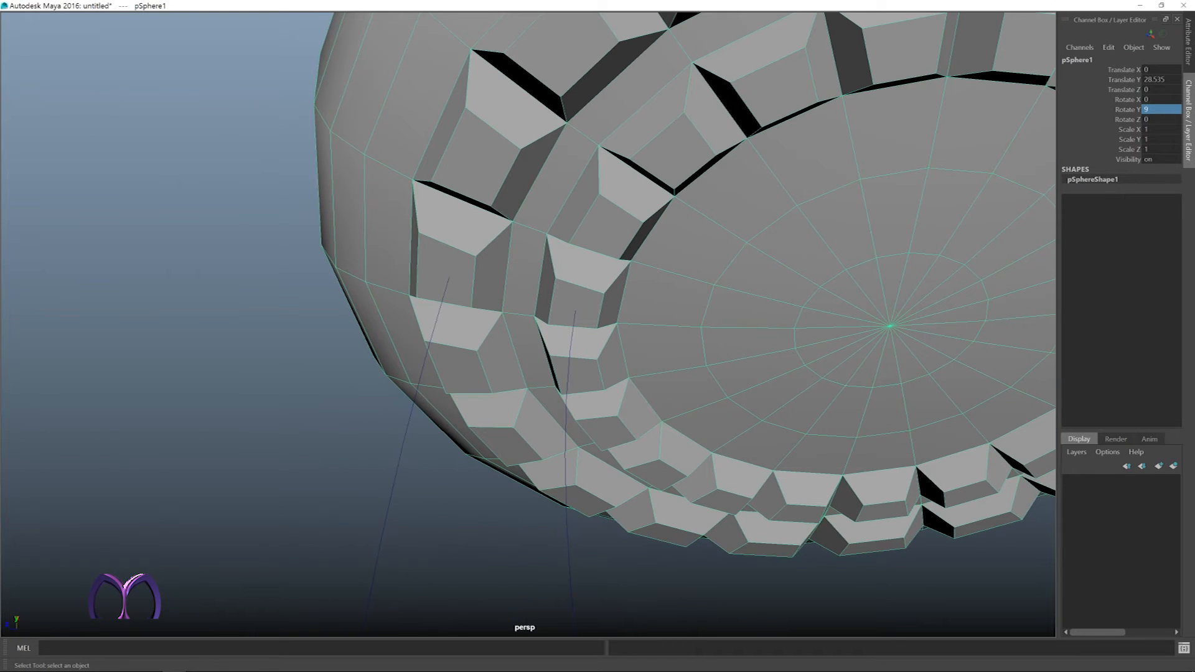
{"action": "left_click", "coordinate": [399, 476]}
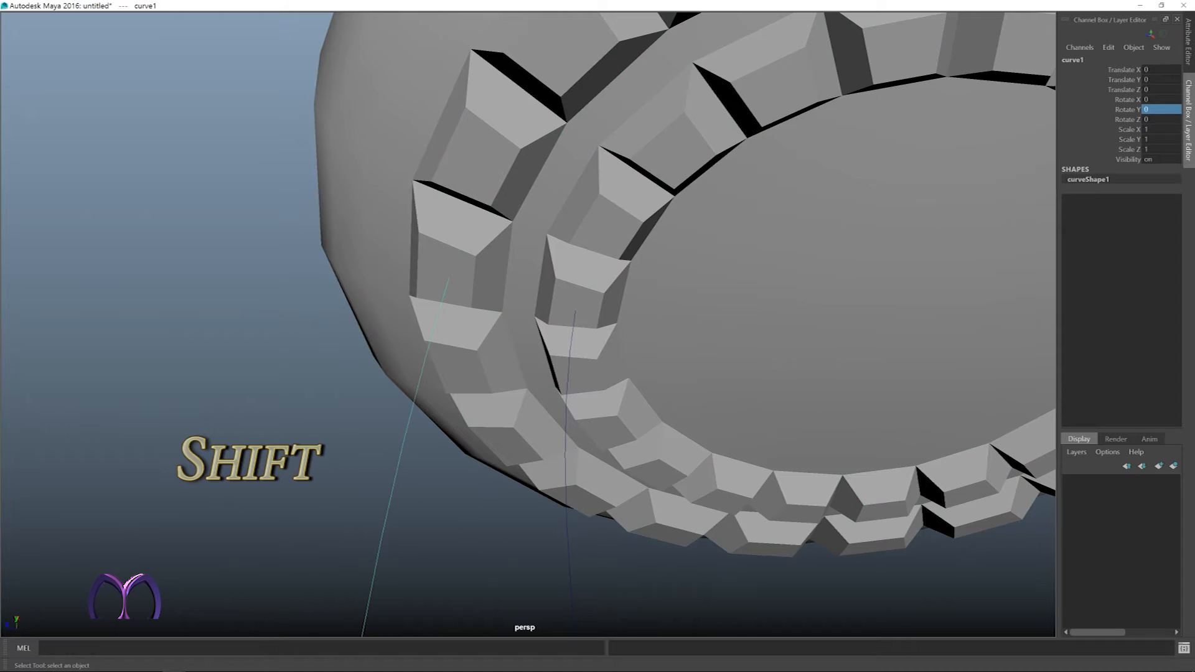
{"action": "left_click", "coordinate": [473, 367], "text": "shift"}
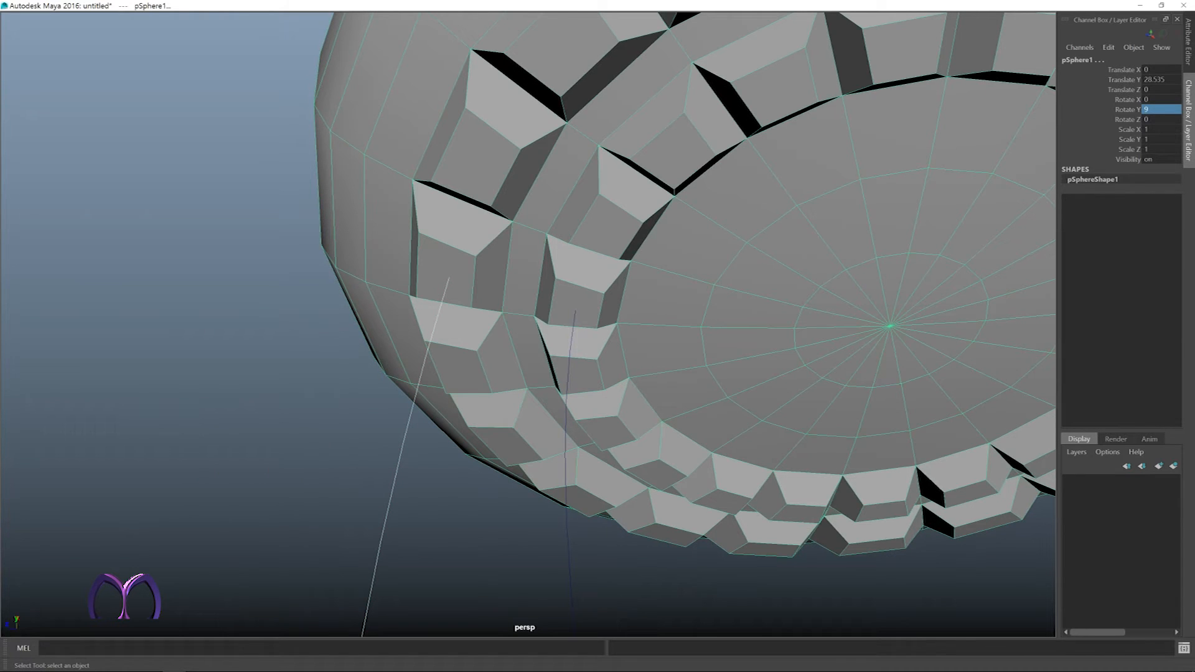
{"action": "right_click", "coordinate": [392, 184]}
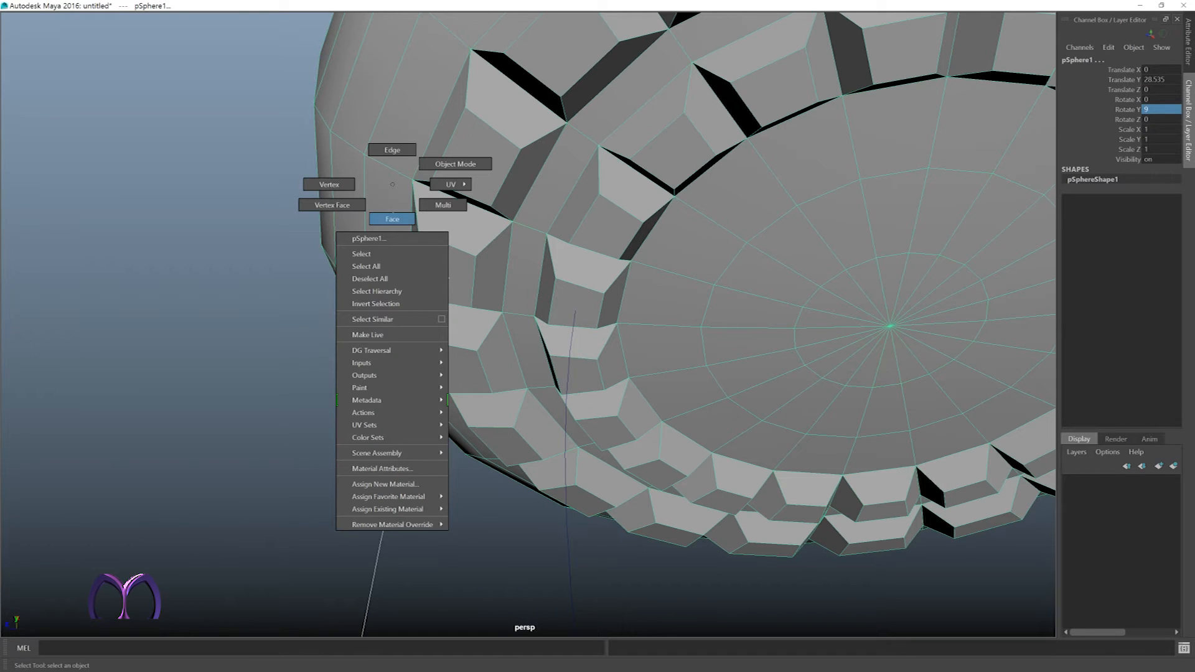
{"action": "left_click", "coordinate": [392, 218]}
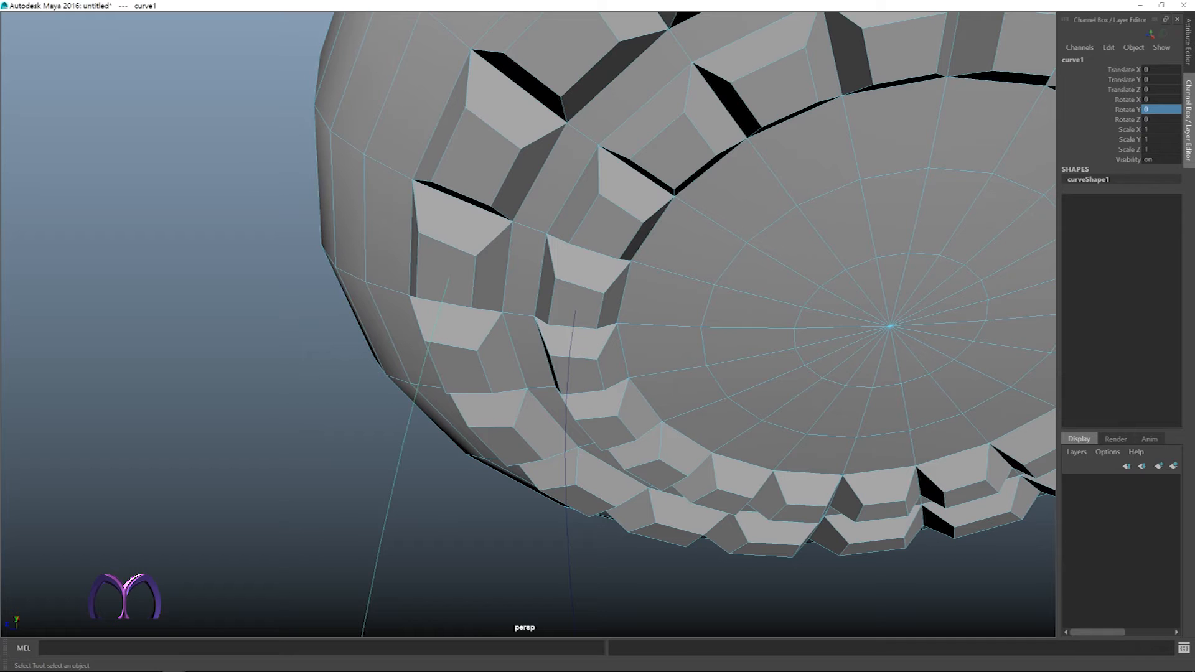
Add the outer-ring bump face at the outer curve's upper end to the selection, keeping the curve selected
{"action": "left_click_drag", "start_coordinate": [598, 336], "coordinate": [607, 315], "text": "alt"}
{"action": "left_click_drag", "start_coordinate": [467, 350], "coordinate": [460, 377], "text": "alt"}
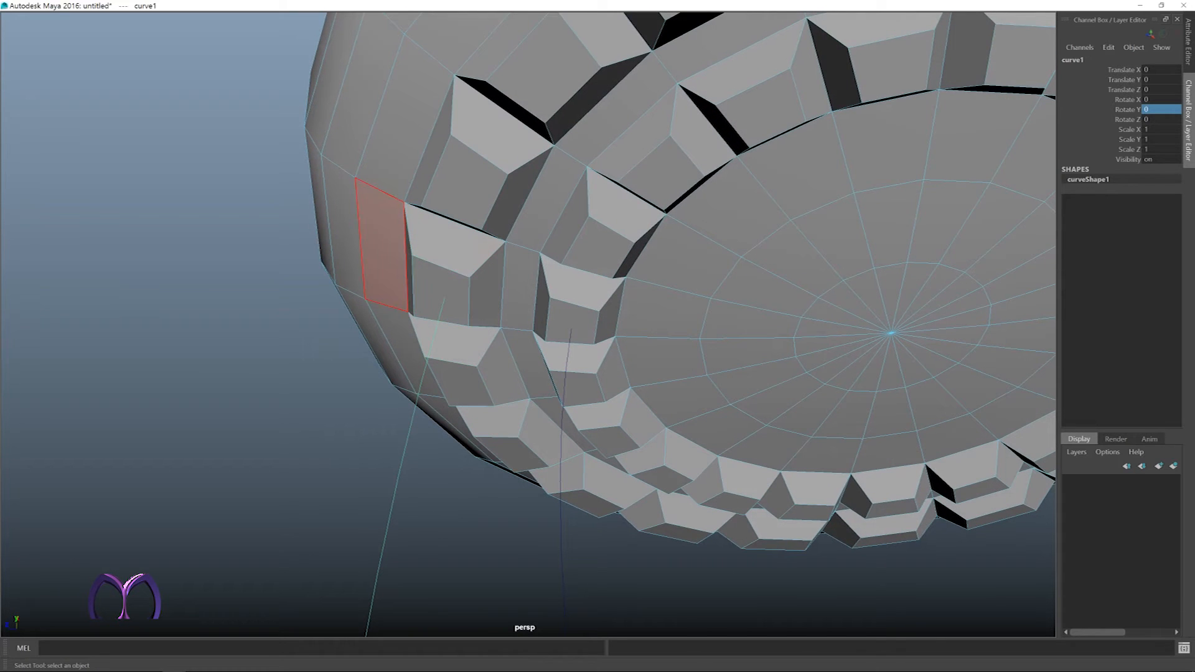
{"action": "right_click", "coordinate": [395, 254]}
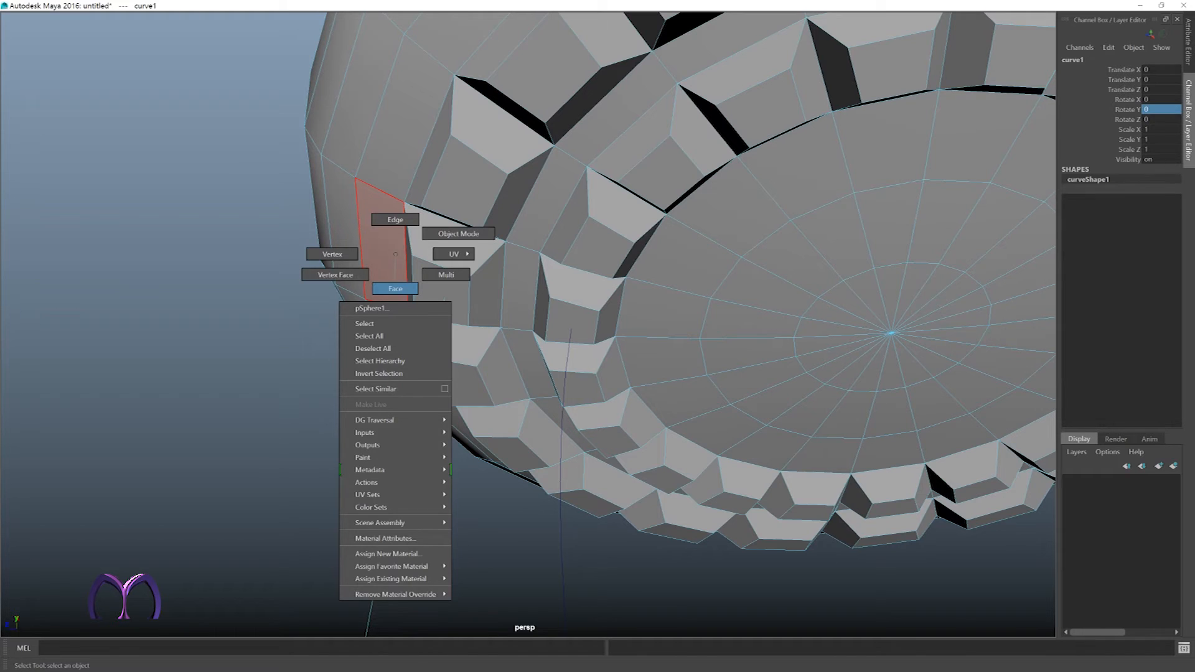
{"action": "left_click", "coordinate": [395, 288]}
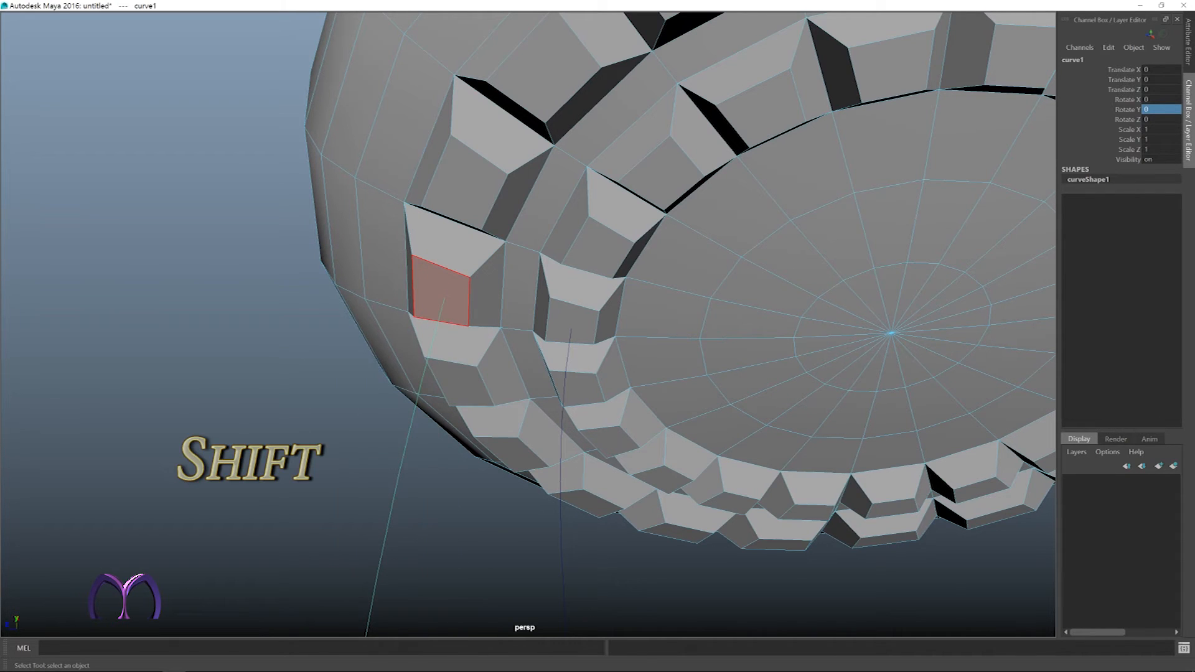
{"action": "left_click", "coordinate": [441, 290], "text": "shift"}
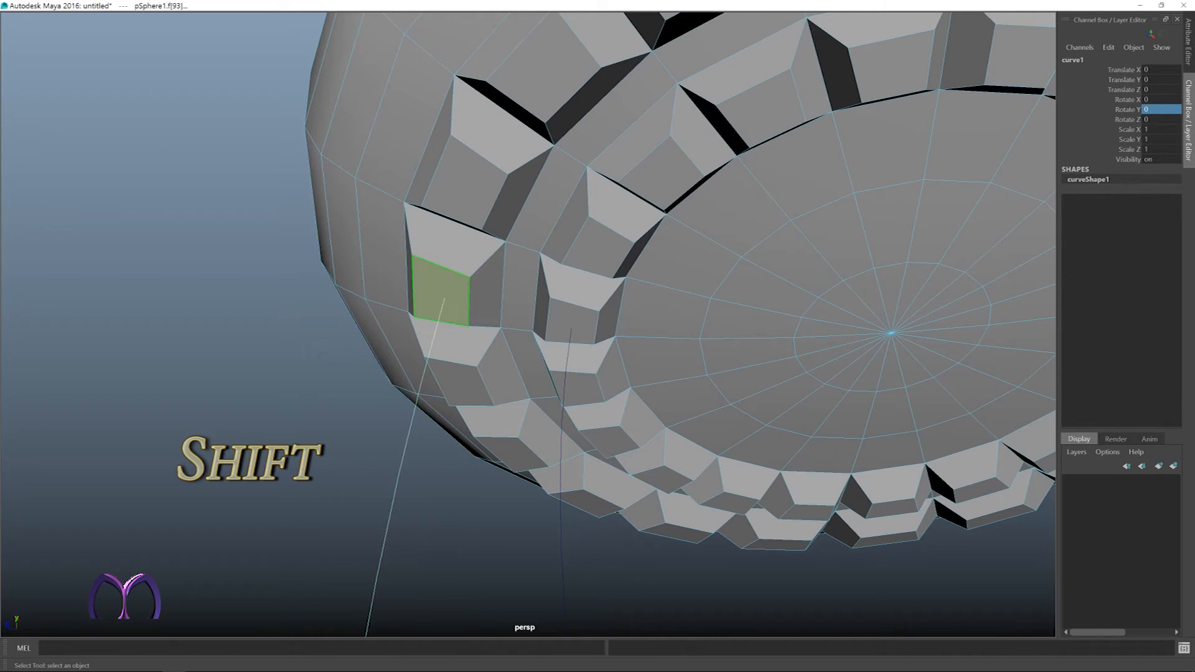
Examine the selected bump face and outer curve in wireframe display, and return to shaded display
{"action": "mouse_move", "coordinate": [532, 364]}
{"action": "left_mouse_down", "text": "alt"}
{"action": "mouse_move", "coordinate": [563, 345]}
{"action": "mouse_move", "coordinate": [554, 373]}
{"action": "left_mouse_up", "text": "alt"}
{"action": "scroll", "coordinate": [546, 234], "scroll_direction": "down", "scroll_amount": 3}
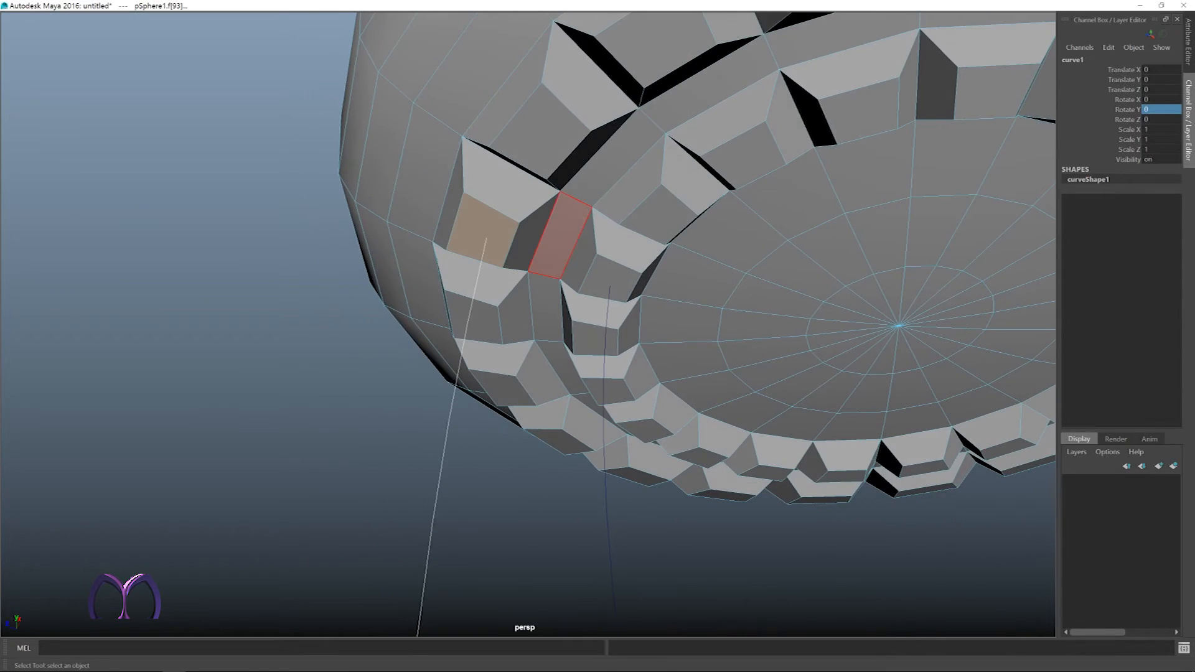
{"action": "key", "text": "4"}
{"action": "left_click_drag", "start_coordinate": [880, 346], "coordinate": [722, 347], "text": "alt"}
{"action": "left_click_drag", "start_coordinate": [528, 325], "coordinate": [578, 361], "text": "alt"}
{"action": "scroll", "coordinate": [527, 324], "scroll_direction": "down", "scroll_amount": 3}
{"action": "left_click_drag", "start_coordinate": [528, 324], "coordinate": [479, 273], "text": "alt"}
{"action": "middle_click_drag", "start_coordinate": [479, 274], "coordinate": [429, 250], "text": "alt"}
{"action": "left_click_drag", "start_coordinate": [429, 250], "coordinate": [432, 233], "text": "alt"}
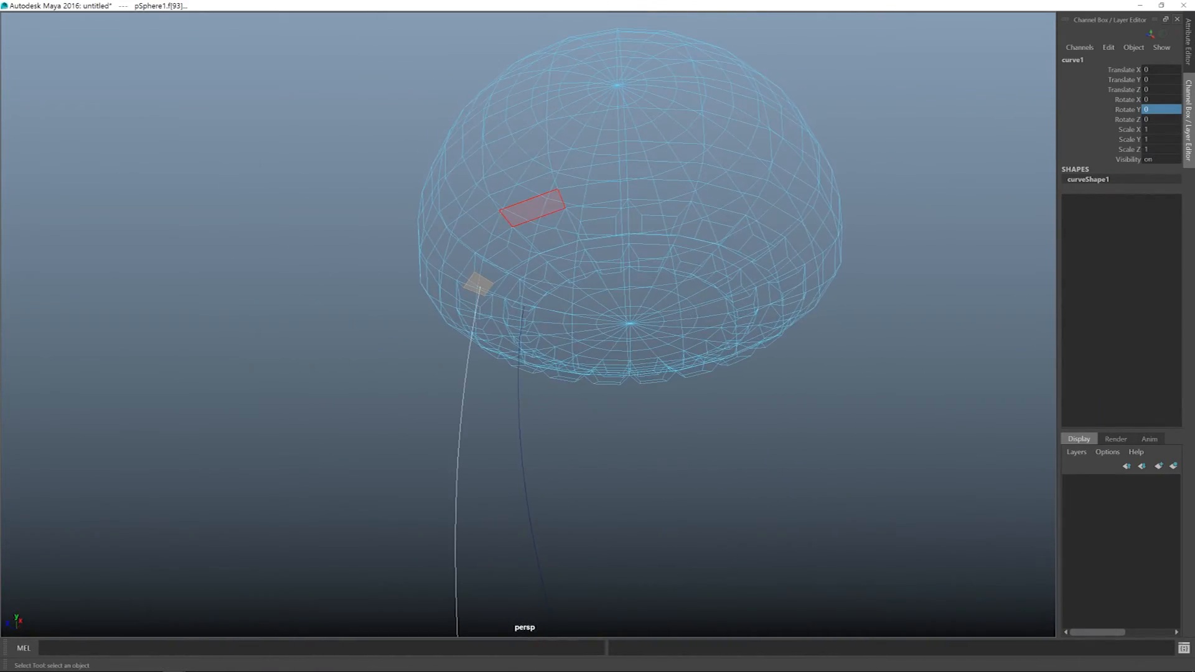
{"action": "key", "text": "5"}
Extrude the selected bump face along the outer guide curve with 25 divisions
{"action": "key", "text": "space"}
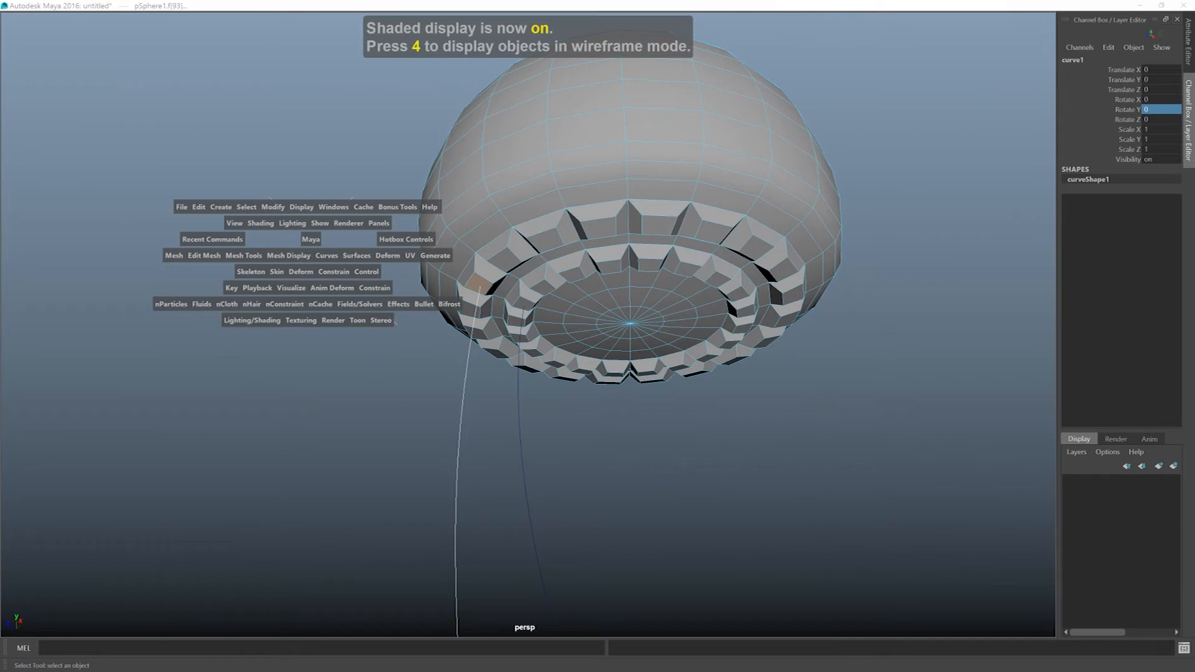
{"action": "left_click", "coordinate": [204, 255]}
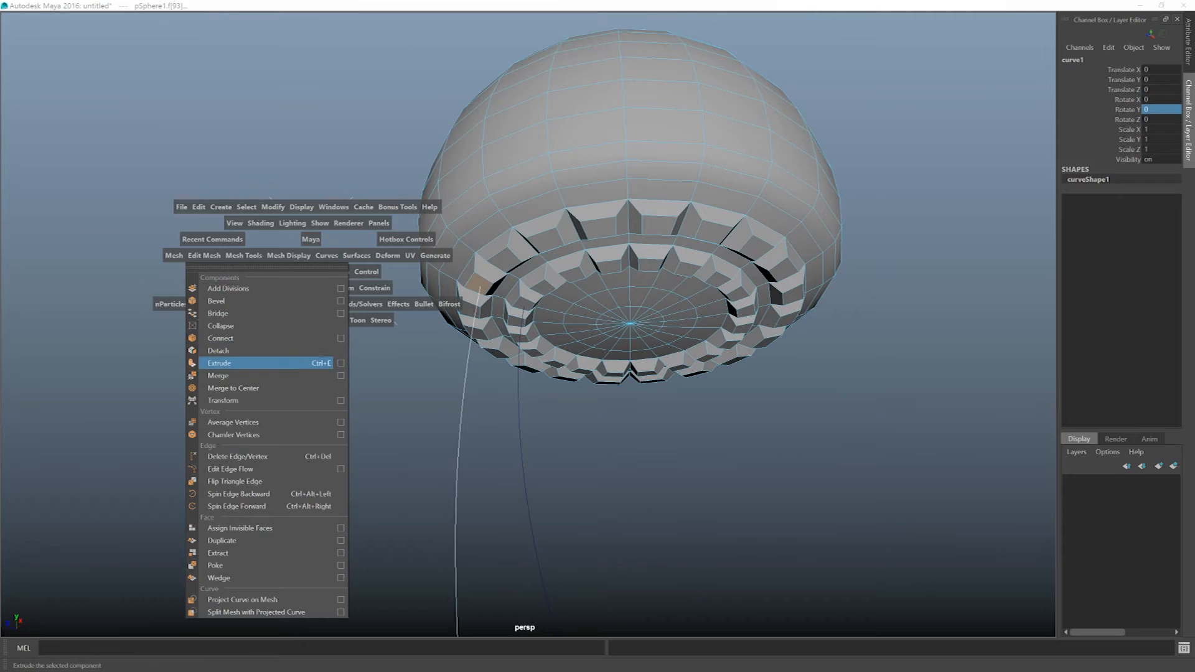
{"action": "left_click", "coordinate": [219, 362]}
{"action": "middle_click_drag", "start_coordinate": [528, 336], "coordinate": [546, 193], "text": "alt"}
{"action": "left_click_drag", "start_coordinate": [546, 261], "coordinate": [523, 286], "text": "alt"}
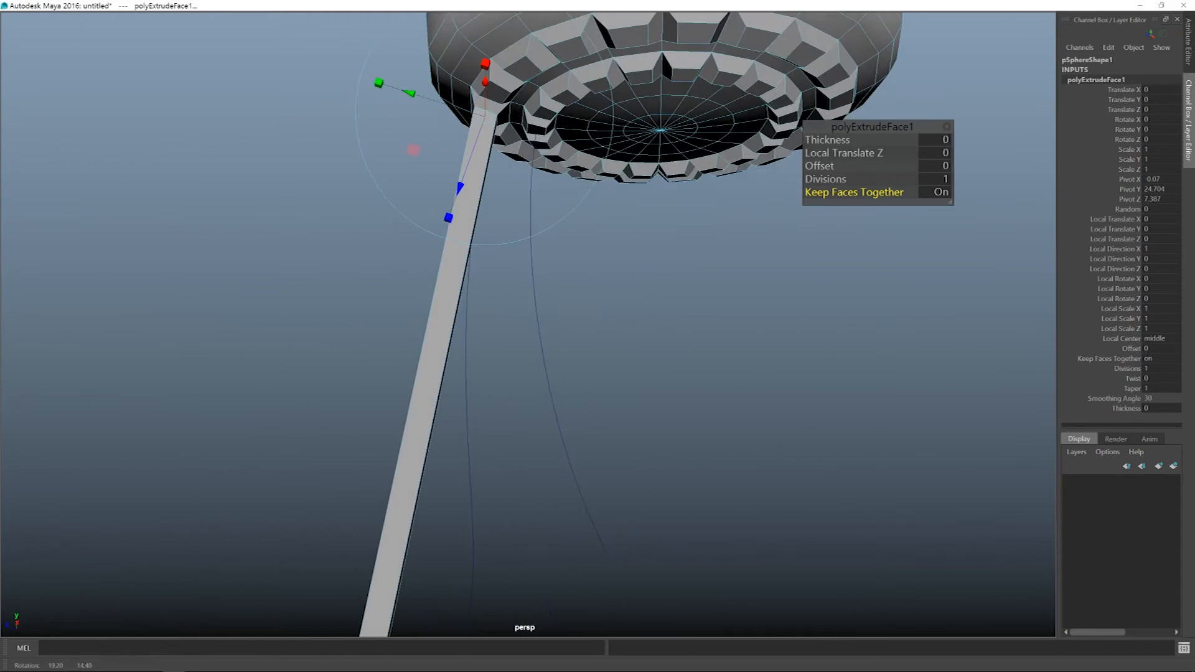
{"action": "right_click_drag", "start_coordinate": [523, 287], "coordinate": [435, 286], "text": "alt"}
{"action": "middle_click_drag", "start_coordinate": [528, 337], "coordinate": [522, 278], "text": "alt"}
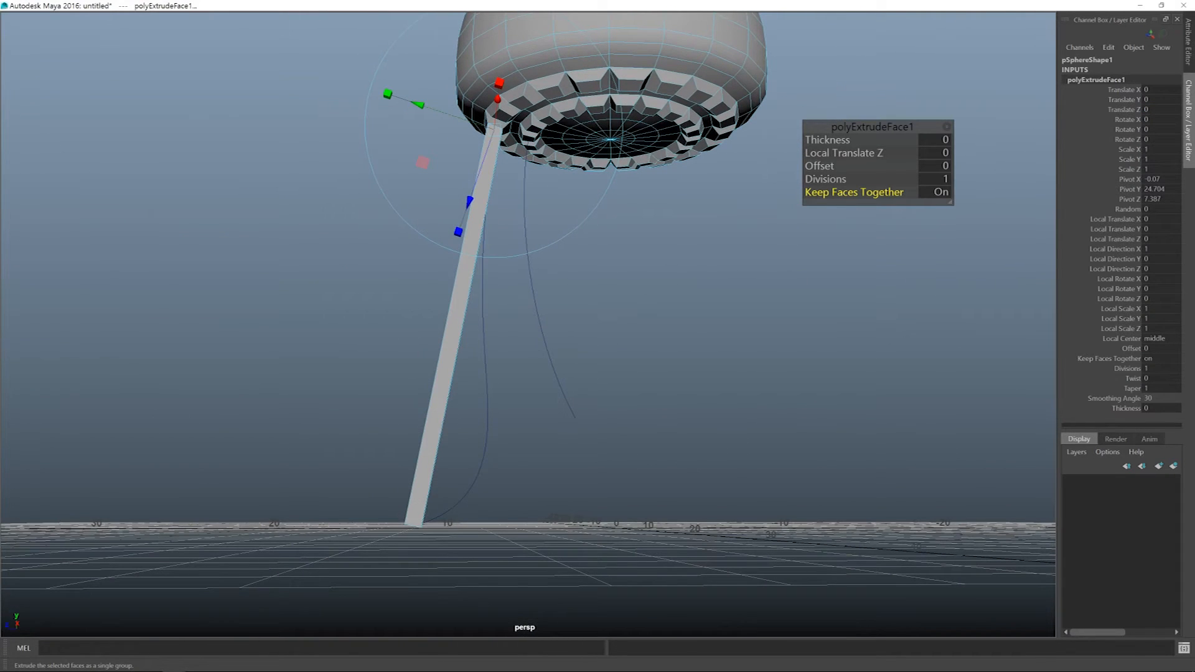
{"action": "left_click_drag", "start_coordinate": [824, 179], "coordinate": [915, 178]}
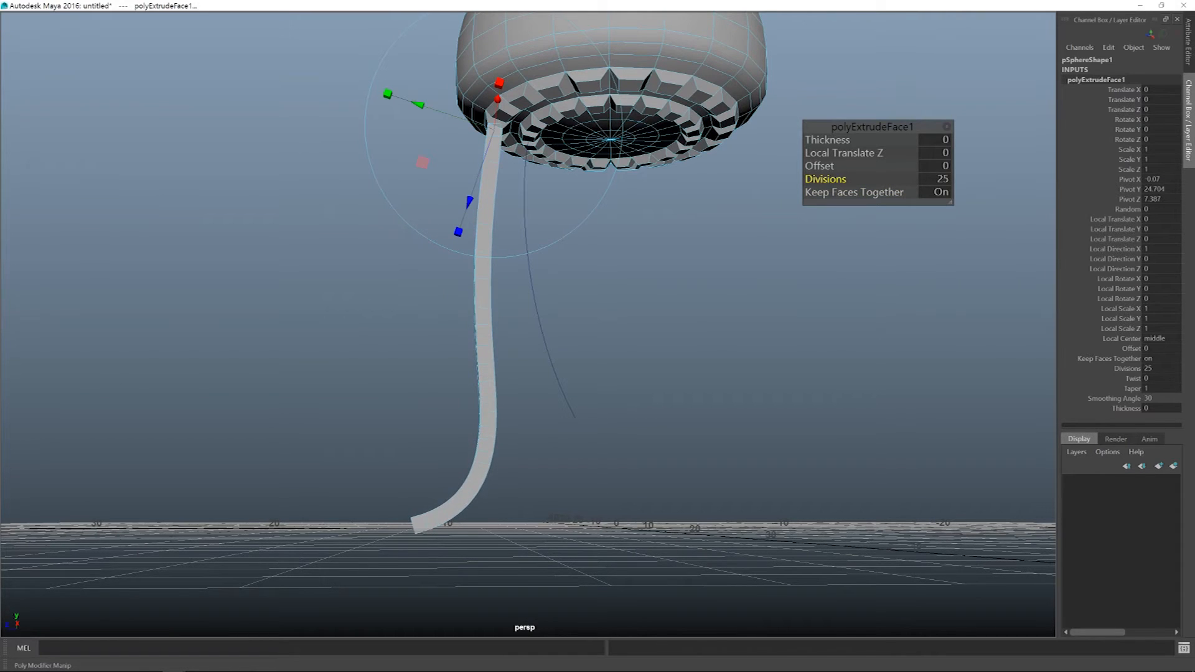
Examine the extruded tentacle from several sides, from the dome's underside down to its lower end
{"action": "left_click_drag", "start_coordinate": [528, 336], "coordinate": [729, 339], "text": "alt"}
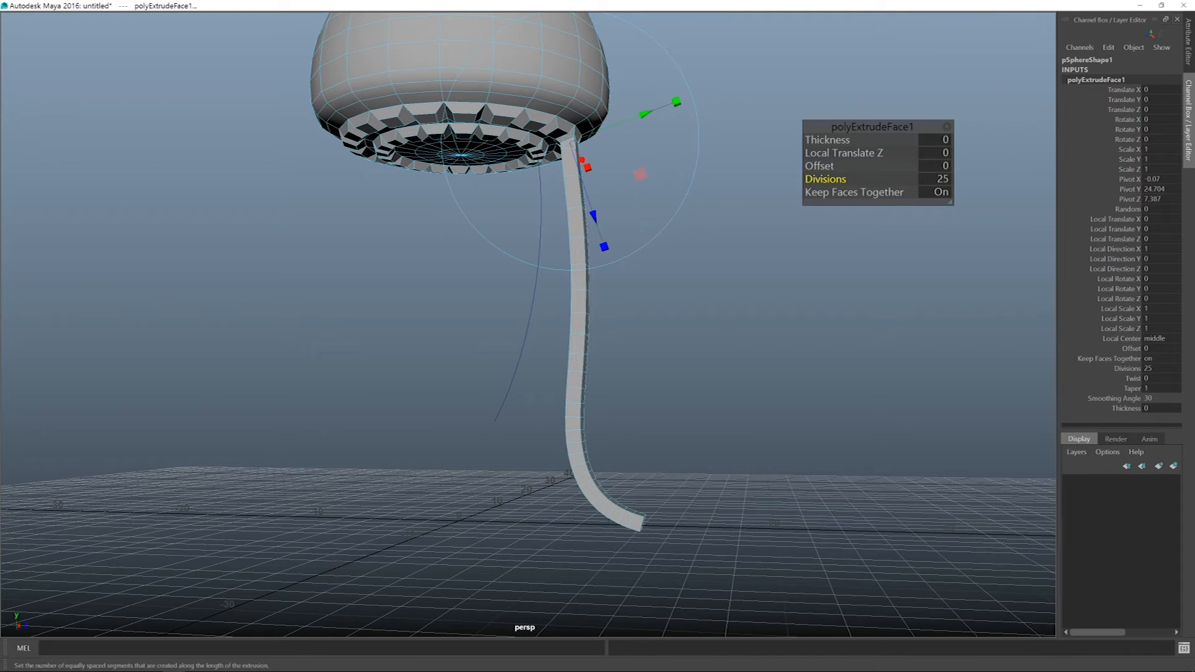
{"action": "middle_click_drag", "start_coordinate": [577, 252], "coordinate": [561, 293], "text": "alt"}
{"action": "right_click_drag", "start_coordinate": [562, 292], "coordinate": [648, 293], "text": "alt"}
{"action": "middle_click_drag", "start_coordinate": [585, 292], "coordinate": [560, 143], "text": "alt"}
{"action": "right_click_drag", "start_coordinate": [622, 249], "coordinate": [560, 249], "text": "alt"}
{"action": "middle_click_drag", "start_coordinate": [560, 249], "coordinate": [543, 305], "text": "alt"}
{"action": "left_click_drag", "start_coordinate": [542, 305], "coordinate": [569, 326], "text": "alt"}
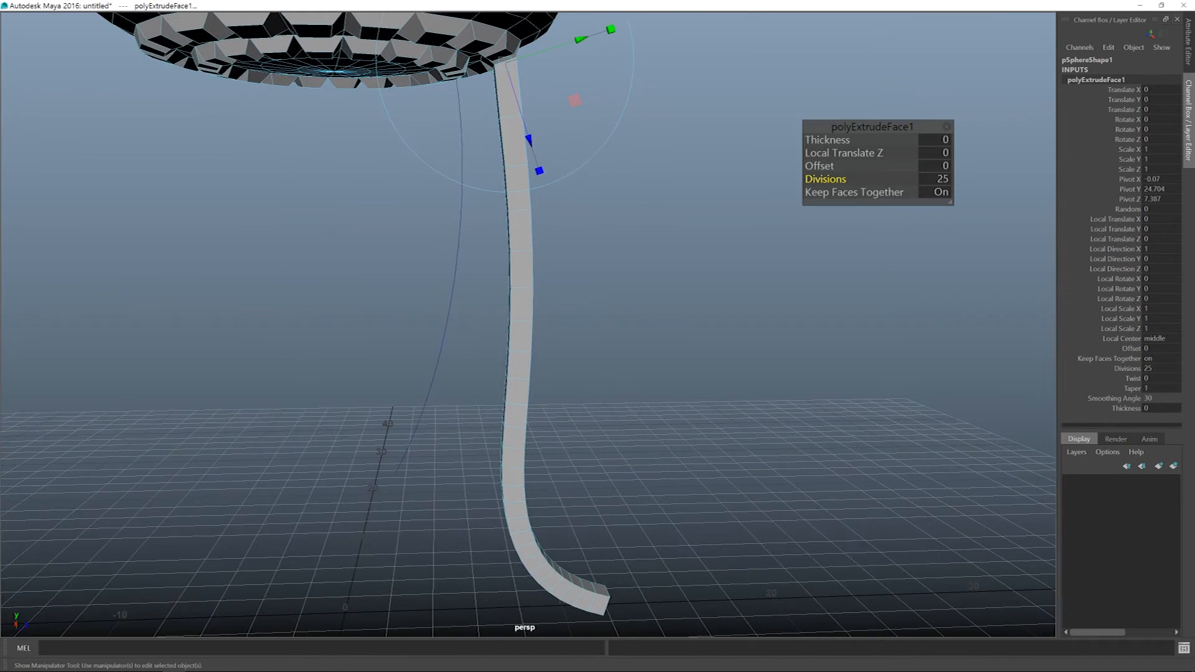
{"action": "middle_click_drag", "start_coordinate": [569, 326], "coordinate": [567, 400], "text": "alt"}
{"action": "mouse_move", "coordinate": [567, 399]}
{"action": "left_mouse_down", "text": "alt"}
{"action": "mouse_move", "coordinate": [536, 407]}
{"action": "mouse_move", "coordinate": [553, 400]}
{"action": "left_mouse_up", "text": "alt"}
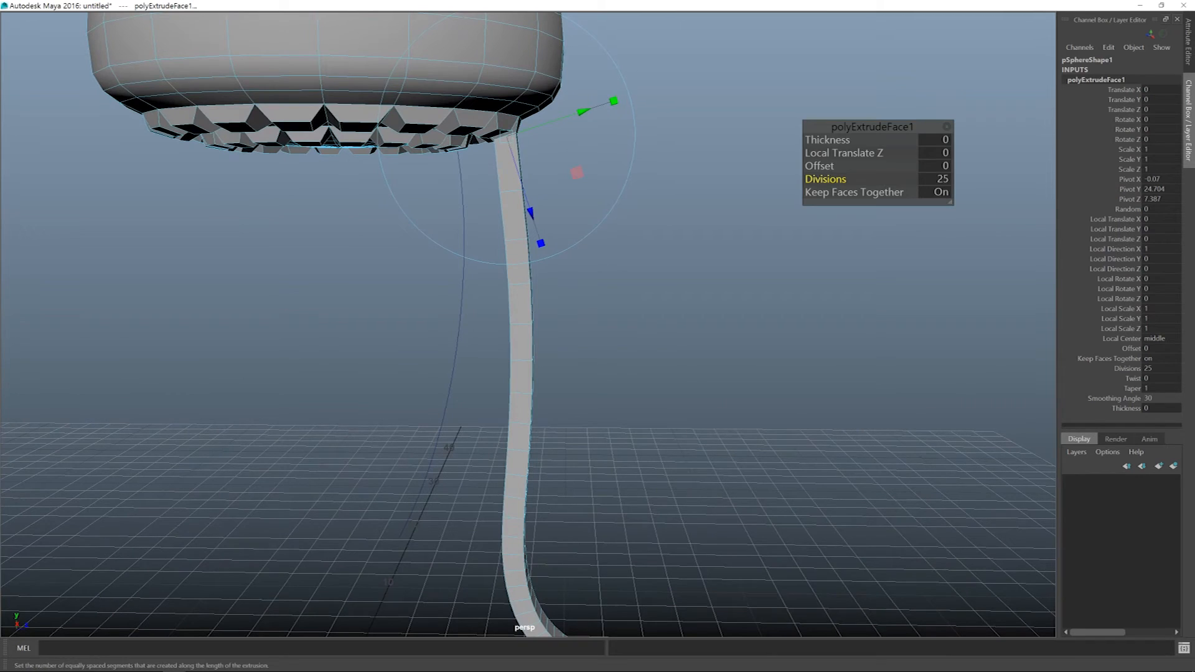
{"action": "key", "text": "q"}
{"action": "left_click_drag", "start_coordinate": [553, 401], "coordinate": [538, 398], "text": "alt"}
{"action": "middle_click_drag", "start_coordinate": [539, 397], "coordinate": [576, 280], "text": "alt"}
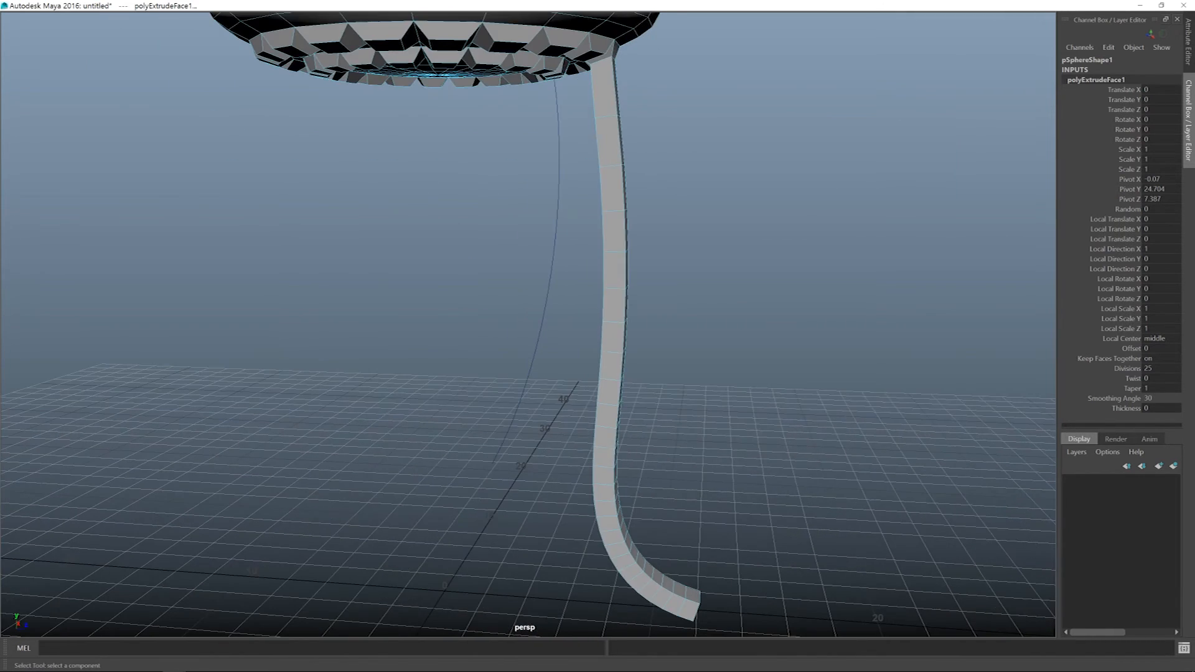
{"action": "left_click_drag", "start_coordinate": [576, 280], "coordinate": [560, 267], "text": "alt"}
{"action": "middle_click_drag", "start_coordinate": [560, 266], "coordinate": [523, 205], "text": "alt"}
{"action": "left_click_drag", "start_coordinate": [522, 205], "coordinate": [498, 192], "text": "alt"}
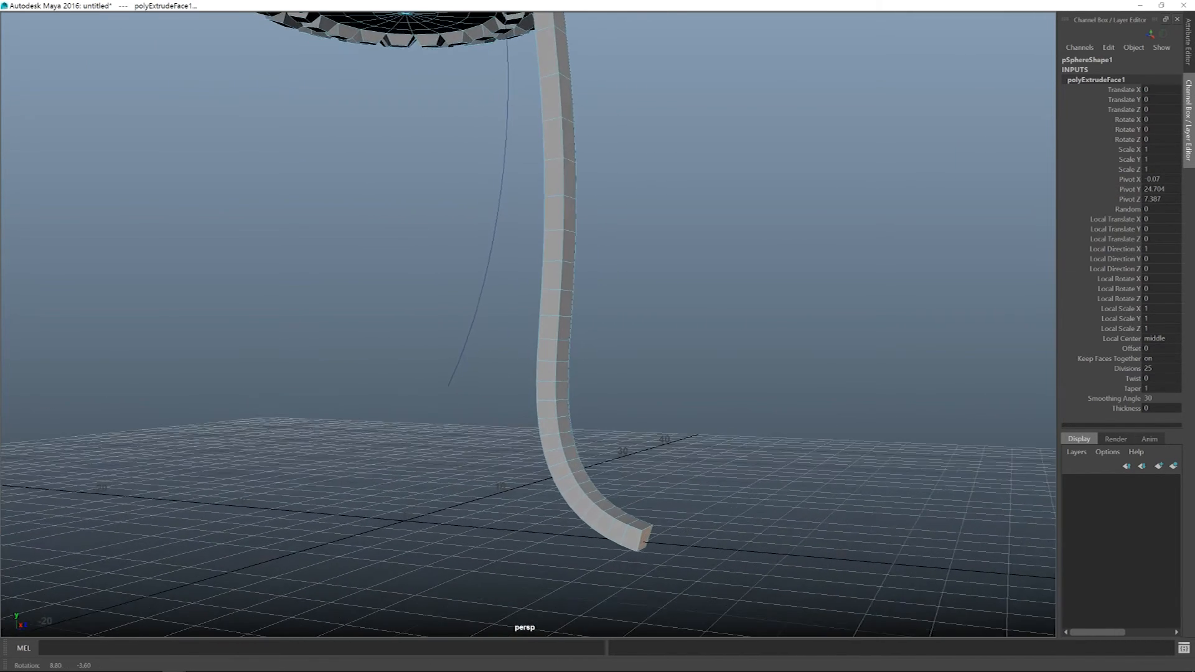
{"action": "middle_click_drag", "start_coordinate": [498, 192], "coordinate": [509, 217], "text": "alt"}
{"action": "left_click_drag", "start_coordinate": [613, 511], "coordinate": [473, 541], "text": "alt"}
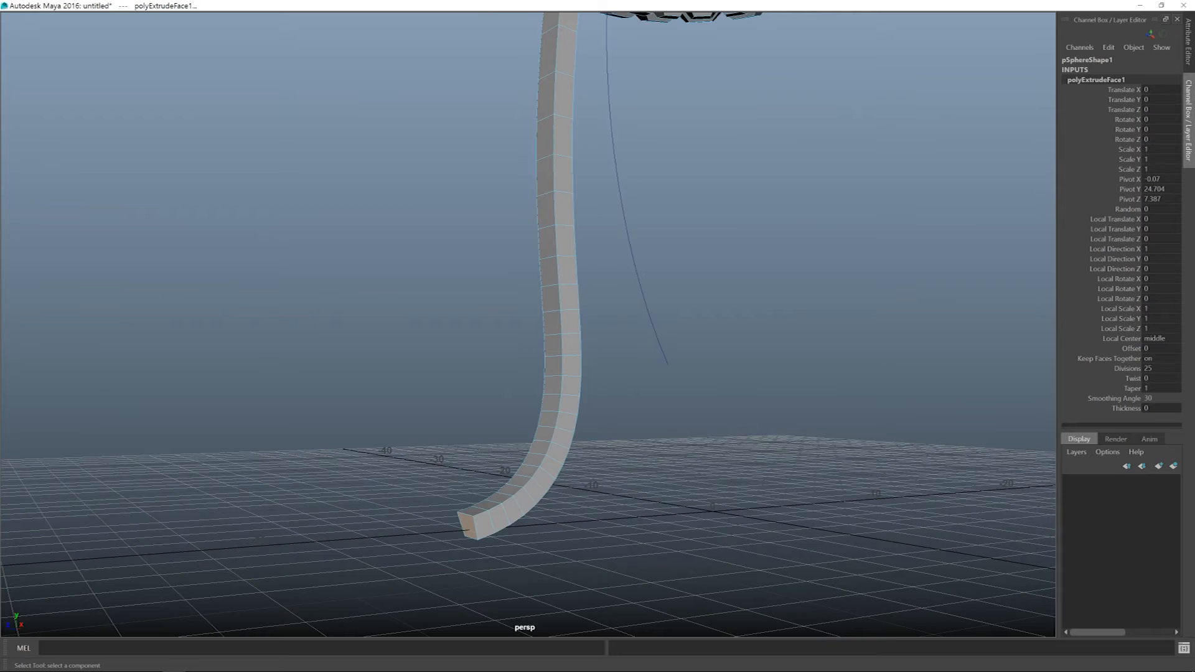
Try a Taper of 0 on the tentacle extrusion and check its lower tip up close
{"action": "left_click", "coordinate": [1132, 388]}
{"action": "left_click", "coordinate": [1162, 388]}
{"action": "type", "text": "0"}
{"action": "key", "text": "Return"}
{"action": "middle_click_drag", "start_coordinate": [528, 324], "coordinate": [552, 258], "text": "alt"}
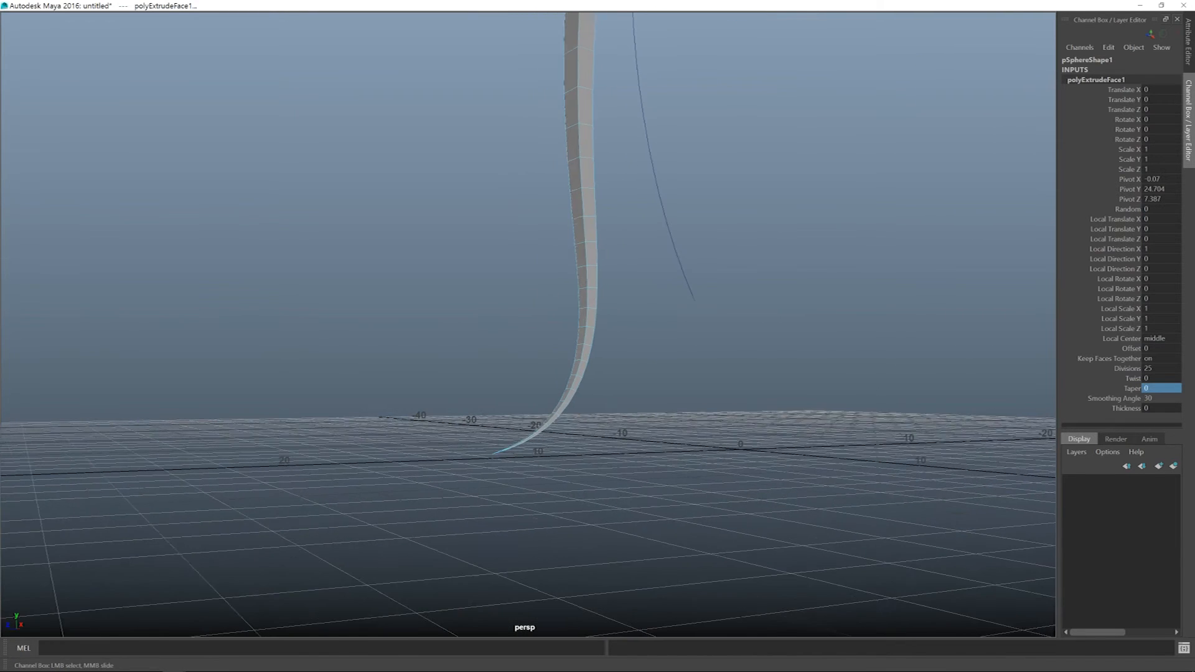
{"action": "scroll", "coordinate": [528, 324], "scroll_direction": "up", "scroll_amount": 4}
{"action": "middle_click_drag", "start_coordinate": [527, 325], "coordinate": [555, 204], "text": "alt"}
{"action": "scroll", "coordinate": [528, 324], "scroll_direction": "up", "scroll_amount": 3}
{"action": "left_click_drag", "start_coordinate": [528, 324], "coordinate": [528, 353], "text": "alt"}
{"action": "middle_click_drag", "start_coordinate": [528, 325], "coordinate": [509, 293], "text": "alt"}
{"action": "left_click_drag", "start_coordinate": [509, 293], "coordinate": [509, 312], "text": "alt"}
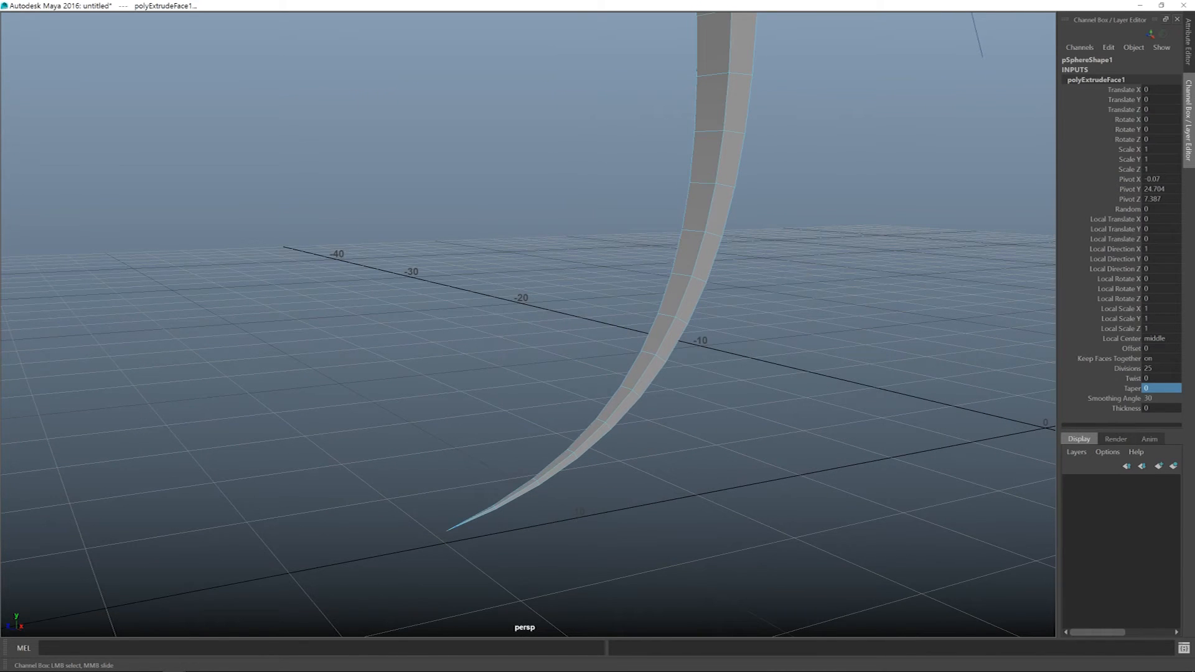
Try a Taper of 0.01 on the tentacle extrusion and inspect the narrow tip
{"action": "left_click", "coordinate": [1160, 388]}
{"action": "type", "text": "."}
{"action": "key", "text": "Return"}
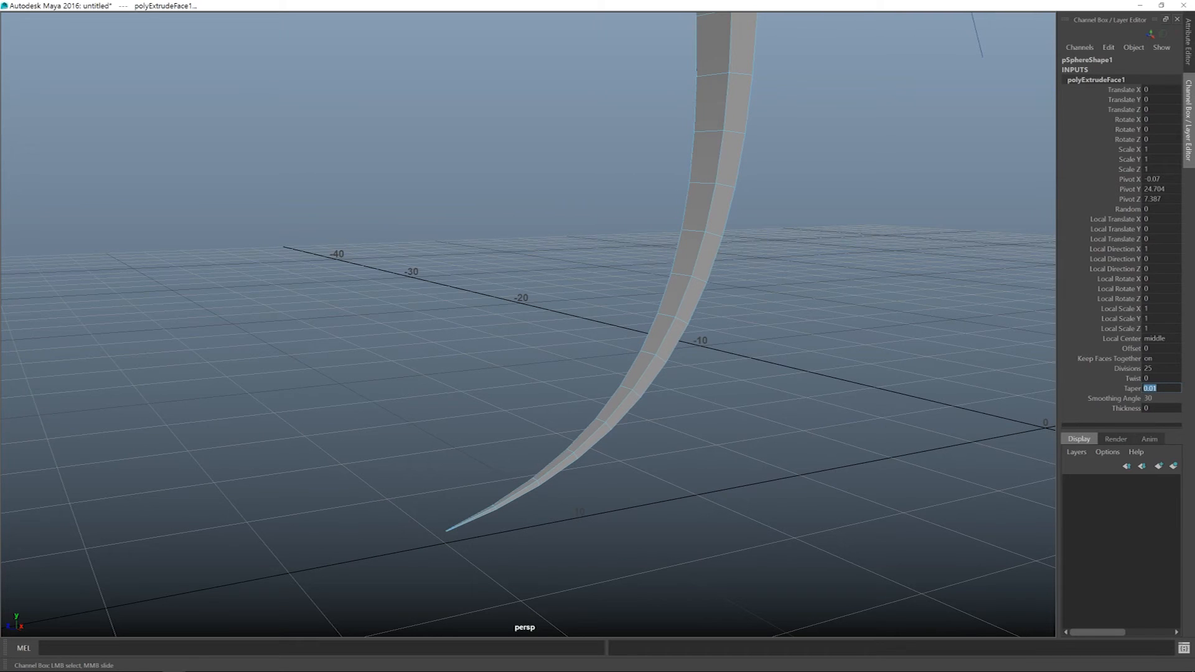
{"action": "middle_click_drag", "start_coordinate": [445, 531], "coordinate": [451, 498], "text": "alt"}
{"action": "right_click_drag", "start_coordinate": [450, 498], "coordinate": [529, 498], "text": "alt"}
{"action": "middle_click_drag", "start_coordinate": [529, 498], "coordinate": [497, 249], "text": "alt"}
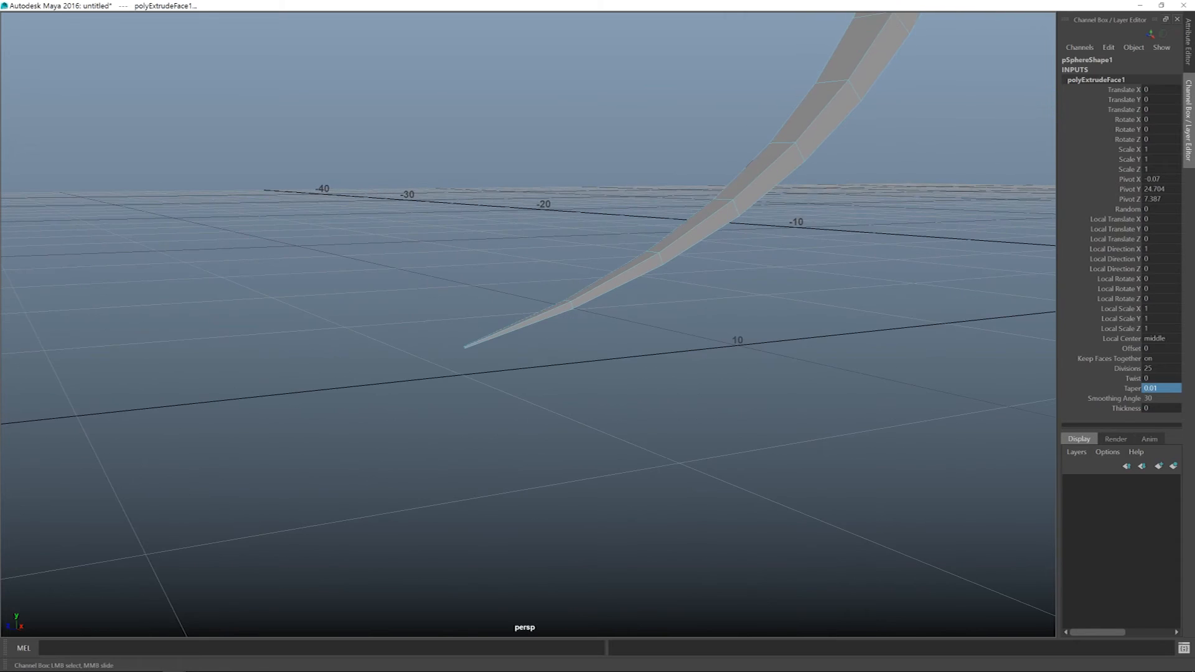
{"action": "middle_click_drag", "start_coordinate": [465, 347], "coordinate": [344, 515], "text": "alt"}
{"action": "right_click_drag", "start_coordinate": [344, 515], "coordinate": [311, 515], "text": "alt"}
{"action": "middle_click_drag", "start_coordinate": [367, 494], "coordinate": [375, 571], "text": "alt"}
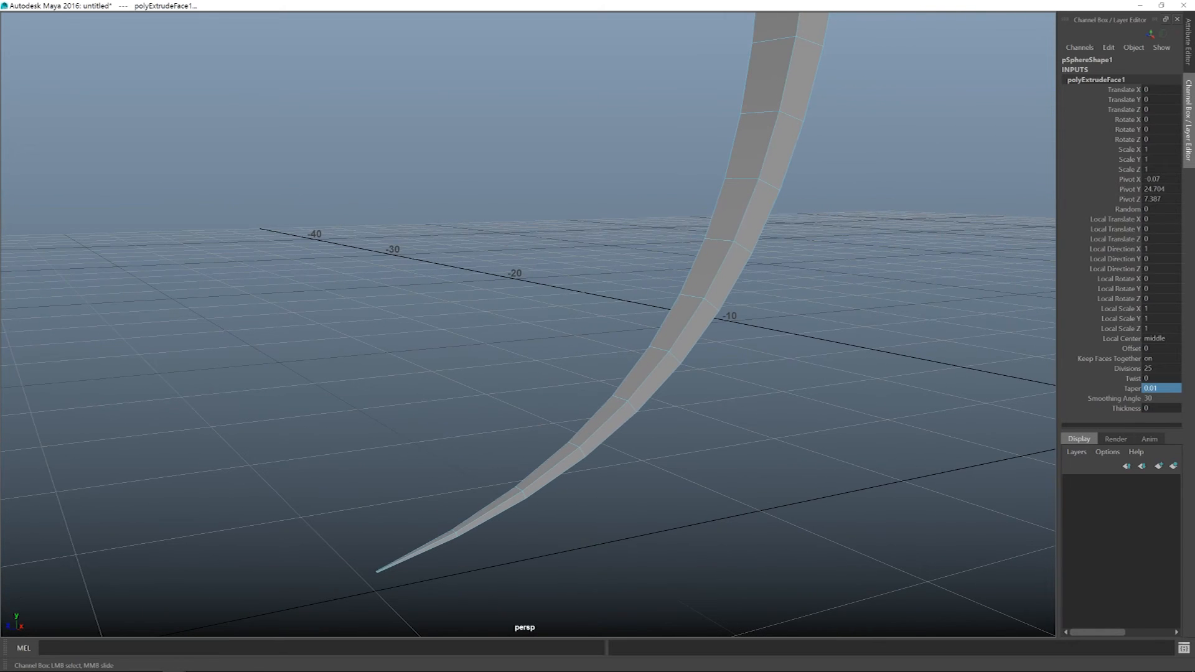
Turn on smooth mesh preview for the dome and set the tentacle extrusion's Taper to 0.2
{"action": "key", "text": "3"}
{"action": "left_click_drag", "start_coordinate": [529, 373], "coordinate": [560, 366], "text": "alt"}
{"action": "right_click_drag", "start_coordinate": [560, 366], "coordinate": [547, 366], "text": "alt"}
{"action": "left_click", "coordinate": [1160, 388]}
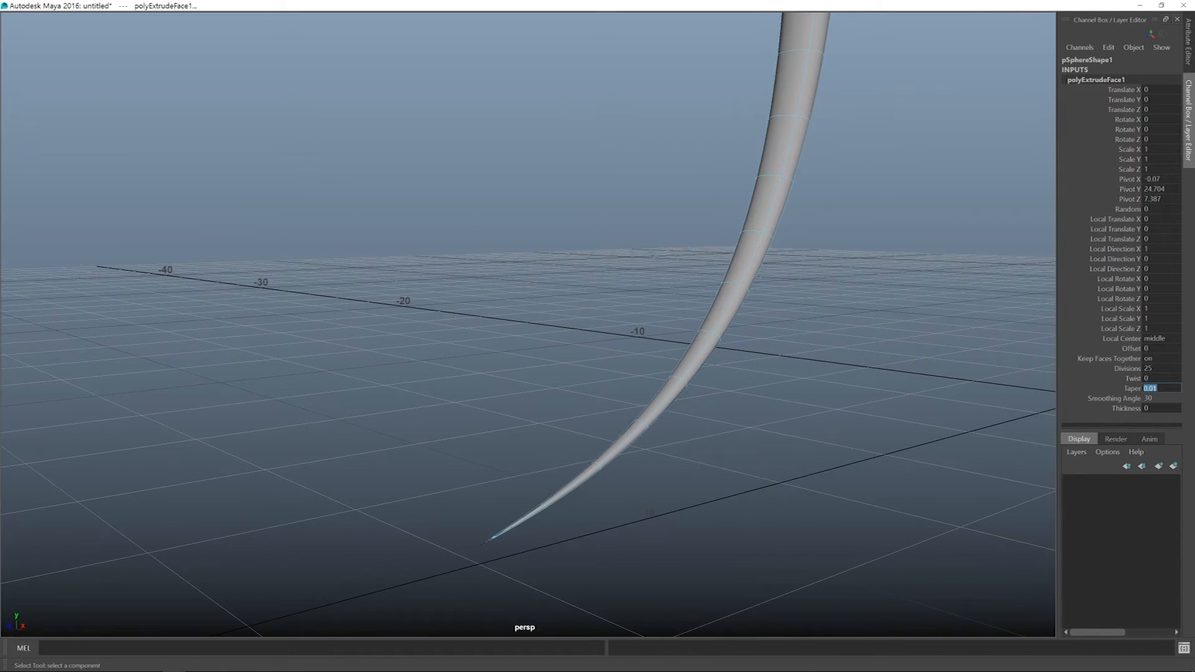
{"action": "type", "text": ".2"}
{"action": "key", "text": "Return"}
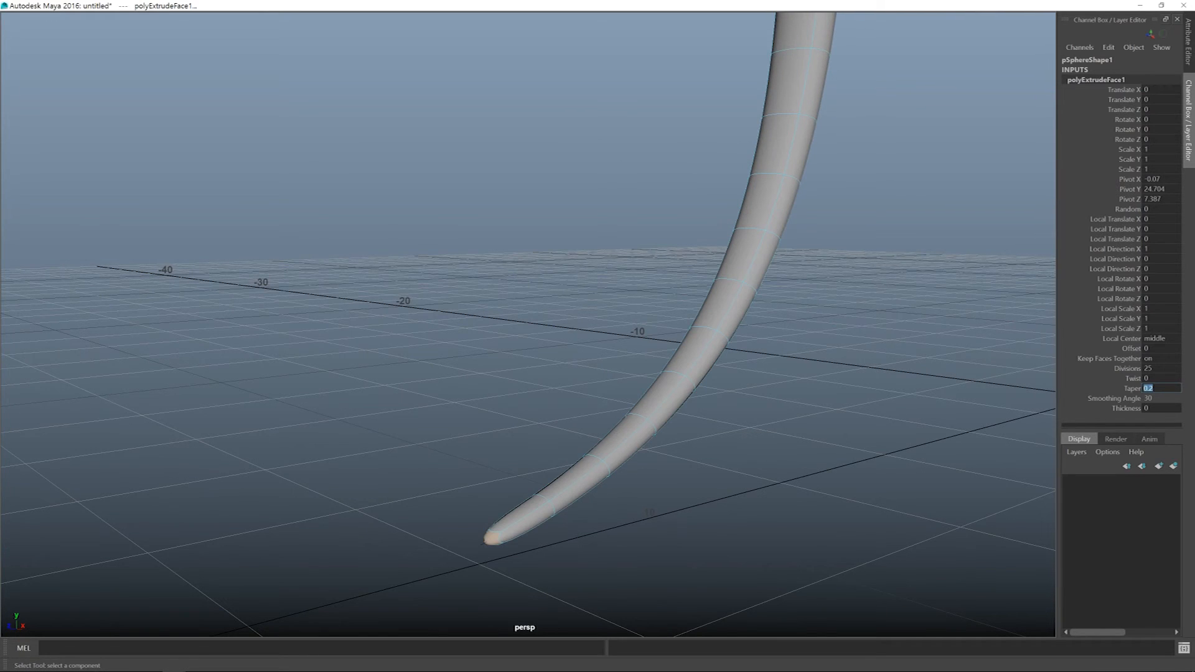
Examine the smoothed tentacle's tapered tip up close and follow the tentacle back up to the dome's underside
{"action": "right_click_drag", "start_coordinate": [527, 323], "coordinate": [311, 324], "text": "alt"}
{"action": "left_click_drag", "start_coordinate": [528, 324], "coordinate": [398, 299], "text": "alt"}
{"action": "middle_click_drag", "start_coordinate": [527, 324], "coordinate": [532, 295], "text": "alt"}
{"action": "left_click_drag", "start_coordinate": [527, 324], "coordinate": [508, 339], "text": "alt"}
{"action": "middle_click_drag", "start_coordinate": [528, 324], "coordinate": [581, 325], "text": "alt"}
{"action": "right_click_drag", "start_coordinate": [527, 323], "coordinate": [628, 324], "text": "alt"}
{"action": "middle_click_drag", "start_coordinate": [527, 324], "coordinate": [486, 189], "text": "alt"}
{"action": "right_click_drag", "start_coordinate": [528, 324], "coordinate": [597, 324], "text": "alt"}
{"action": "middle_click_drag", "start_coordinate": [528, 324], "coordinate": [426, 217], "text": "alt"}
{"action": "right_click_drag", "start_coordinate": [527, 324], "coordinate": [597, 324], "text": "alt"}
{"action": "middle_click_drag", "start_coordinate": [528, 324], "coordinate": [612, 377], "text": "alt"}
{"action": "right_click_drag", "start_coordinate": [528, 323], "coordinate": [684, 324], "text": "alt"}
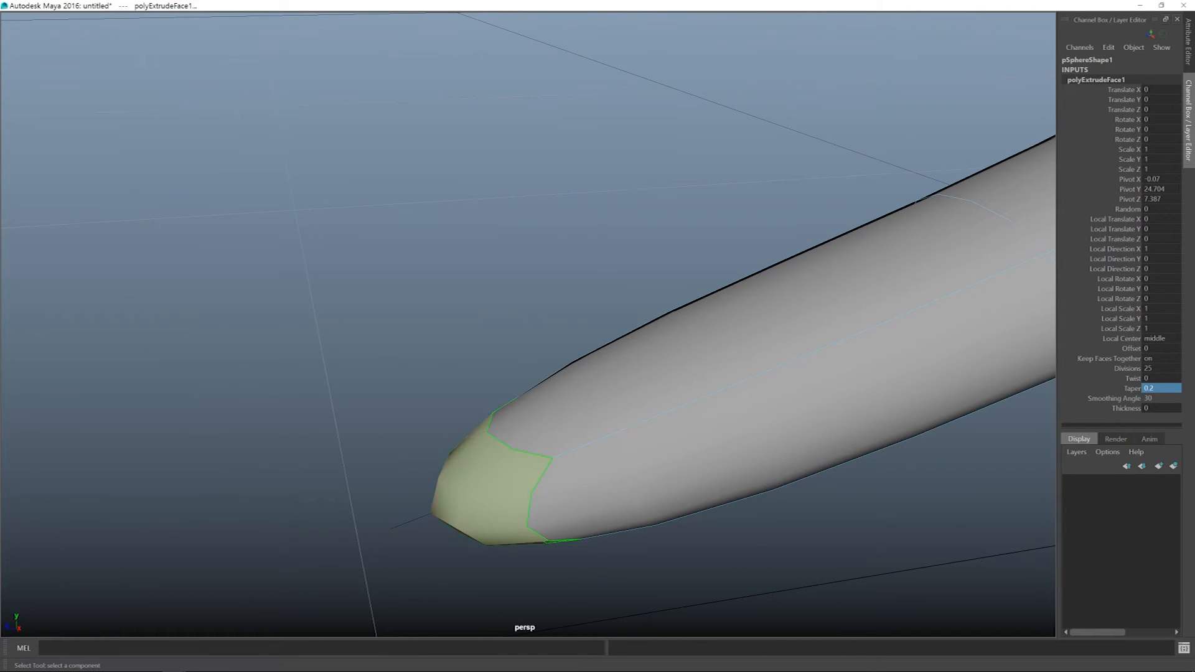
{"action": "middle_click_drag", "start_coordinate": [491, 491], "coordinate": [644, 202], "text": "alt"}
{"action": "right_click_drag", "start_coordinate": [528, 323], "coordinate": [398, 324], "text": "alt"}
{"action": "middle_click_drag", "start_coordinate": [554, 286], "coordinate": [450, 520], "text": "alt"}
{"action": "left_click_drag", "start_coordinate": [450, 520], "coordinate": [459, 515], "text": "alt"}
{"action": "right_click_drag", "start_coordinate": [528, 324], "coordinate": [398, 324], "text": "alt"}
{"action": "middle_click_drag", "start_coordinate": [480, 371], "coordinate": [392, 506], "text": "alt"}
{"action": "right_click_drag", "start_coordinate": [392, 507], "coordinate": [367, 506], "text": "alt"}
{"action": "middle_click_drag", "start_coordinate": [419, 470], "coordinate": [398, 616], "text": "alt"}
{"action": "middle_click_drag", "start_coordinate": [548, 156], "coordinate": [429, 597], "text": "alt"}
{"action": "right_click_drag", "start_coordinate": [528, 324], "coordinate": [374, 324], "text": "alt"}
{"action": "middle_click_drag", "start_coordinate": [548, 218], "coordinate": [522, 417], "text": "alt"}
{"action": "middle_click_drag", "start_coordinate": [529, 280], "coordinate": [541, 379], "text": "alt"}
{"action": "left_click_drag", "start_coordinate": [542, 379], "coordinate": [530, 305], "text": "alt"}
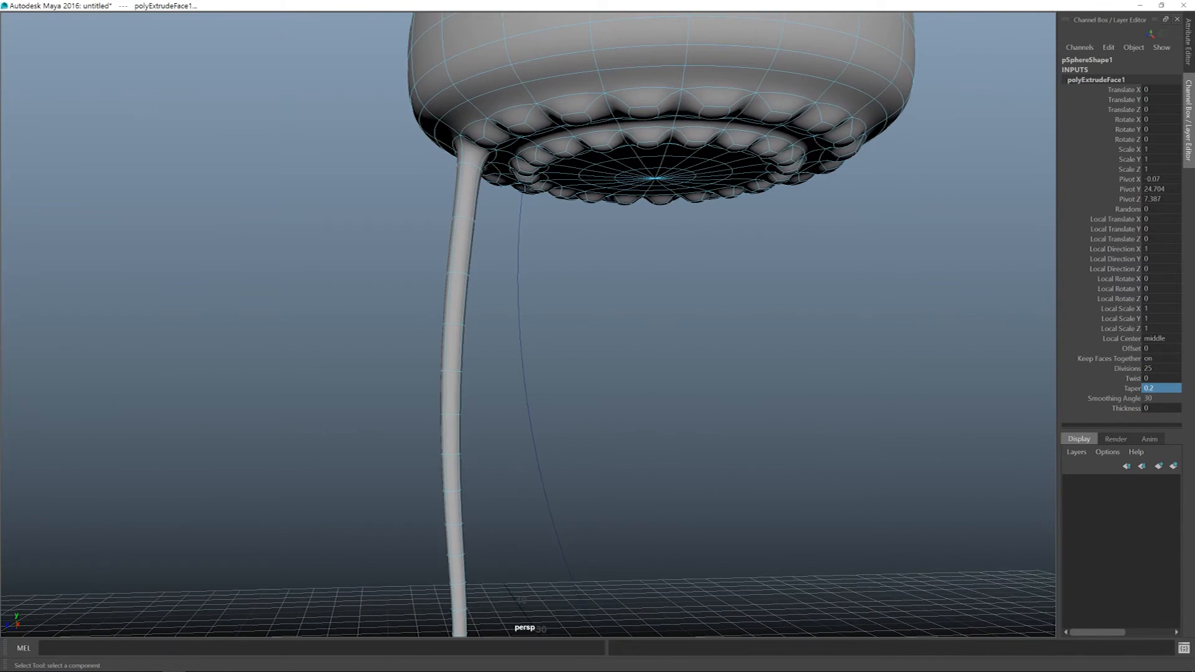
Turn off smooth mesh preview, return to object selection and select the inner guide curve hanging from the inner ring
{"action": "key", "text": "1"}
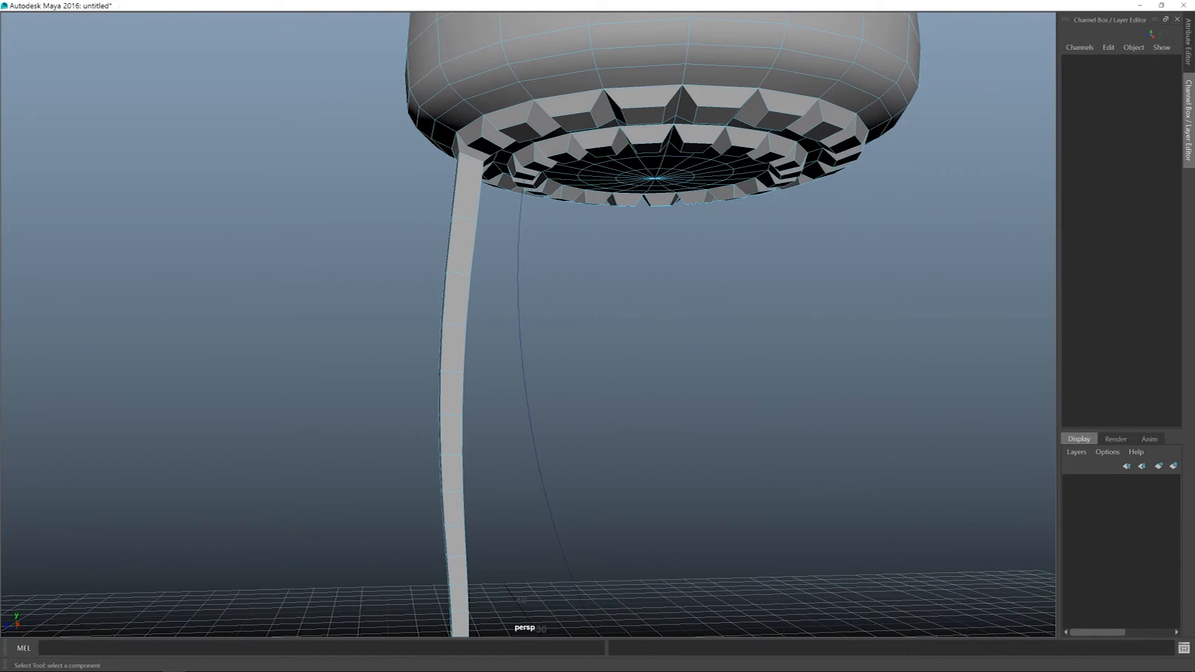
{"action": "left_click_drag", "start_coordinate": [530, 306], "coordinate": [539, 310], "text": "alt"}
{"action": "key", "text": "F9"}
{"action": "key", "text": "F8"}
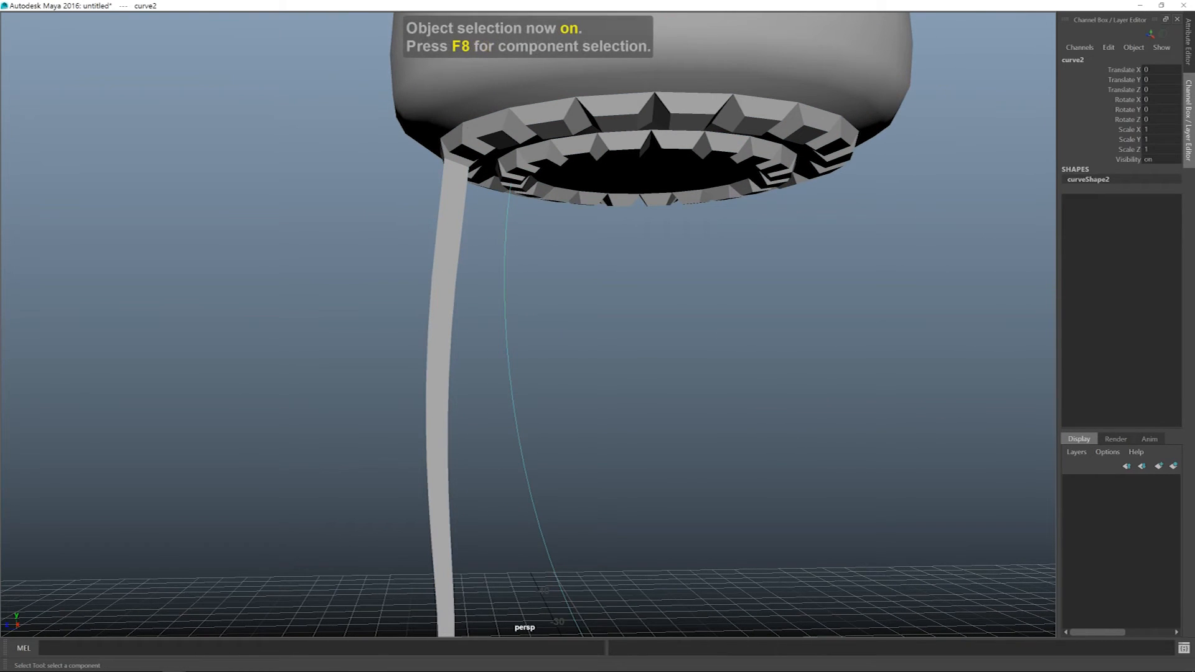
{"action": "left_click_drag", "start_coordinate": [539, 310], "coordinate": [522, 292], "text": "alt"}
{"action": "middle_click_drag", "start_coordinate": [522, 291], "coordinate": [558, 305], "text": "alt"}
{"action": "right_click_drag", "start_coordinate": [558, 305], "coordinate": [648, 305], "text": "alt"}
{"action": "middle_click_drag", "start_coordinate": [648, 304], "coordinate": [679, 423], "text": "alt"}
{"action": "middle_click_drag", "start_coordinate": [560, 280], "coordinate": [550, 408], "text": "alt"}
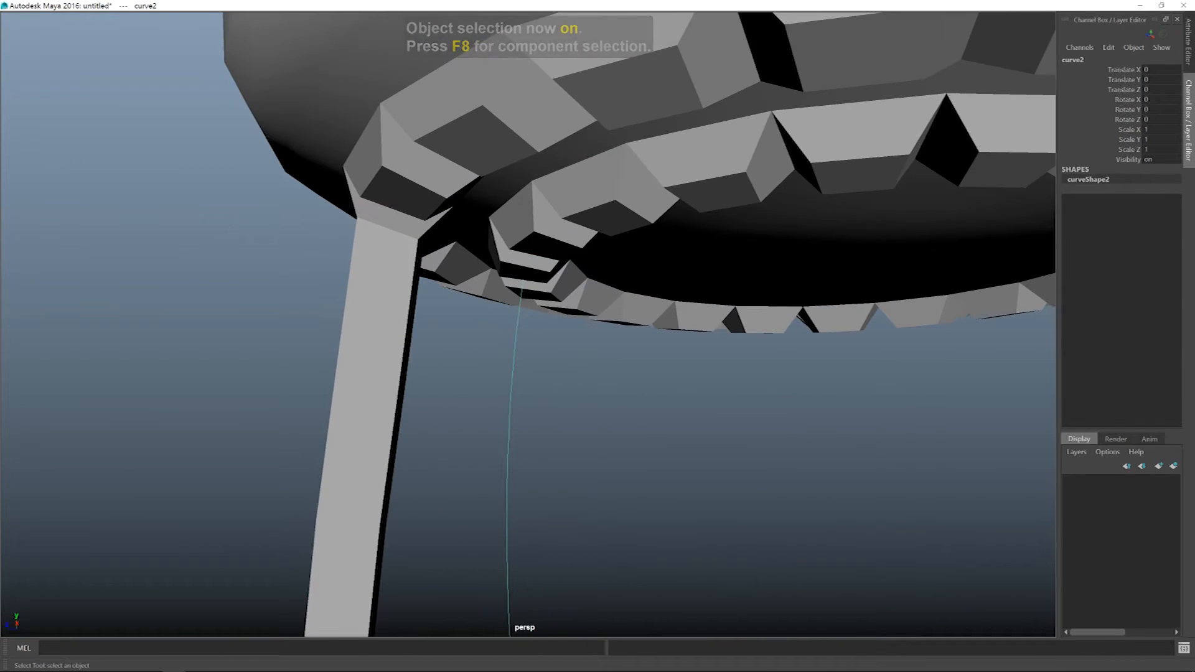
{"action": "left_click_drag", "start_coordinate": [550, 408], "coordinate": [550, 333], "text": "alt"}
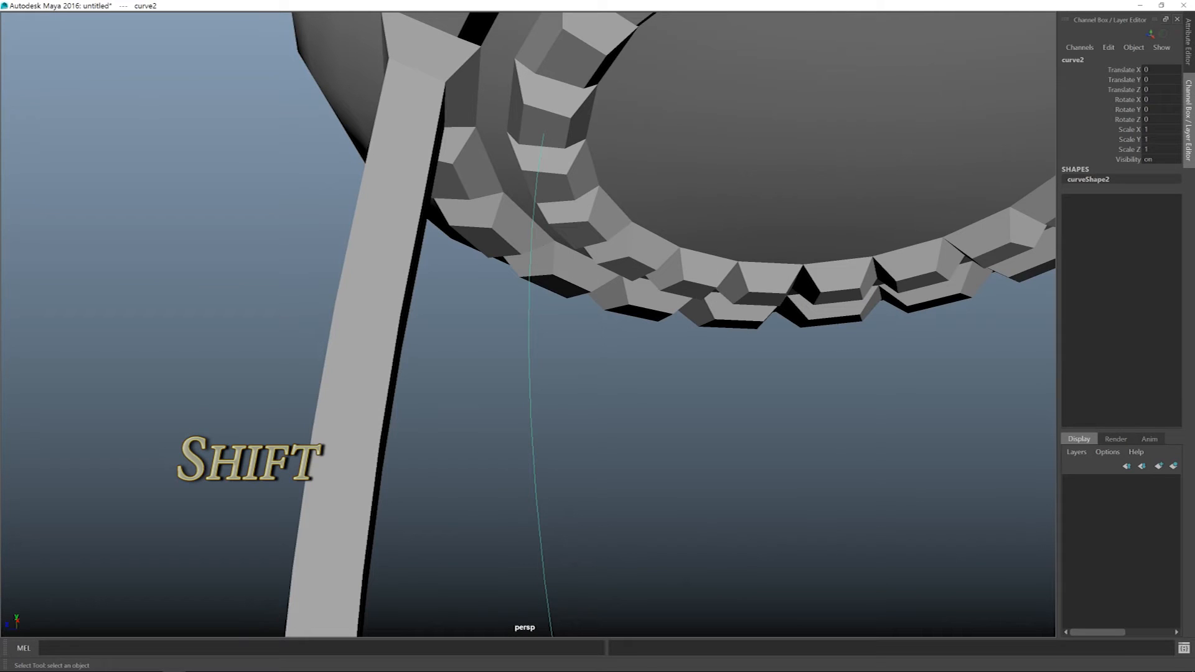
Add the dome to the selection, select its inner-ring bump face at the inner guide curve's upper end and switch to wireframe display
{"action": "left_click", "coordinate": [685, 187], "text": "shift"}
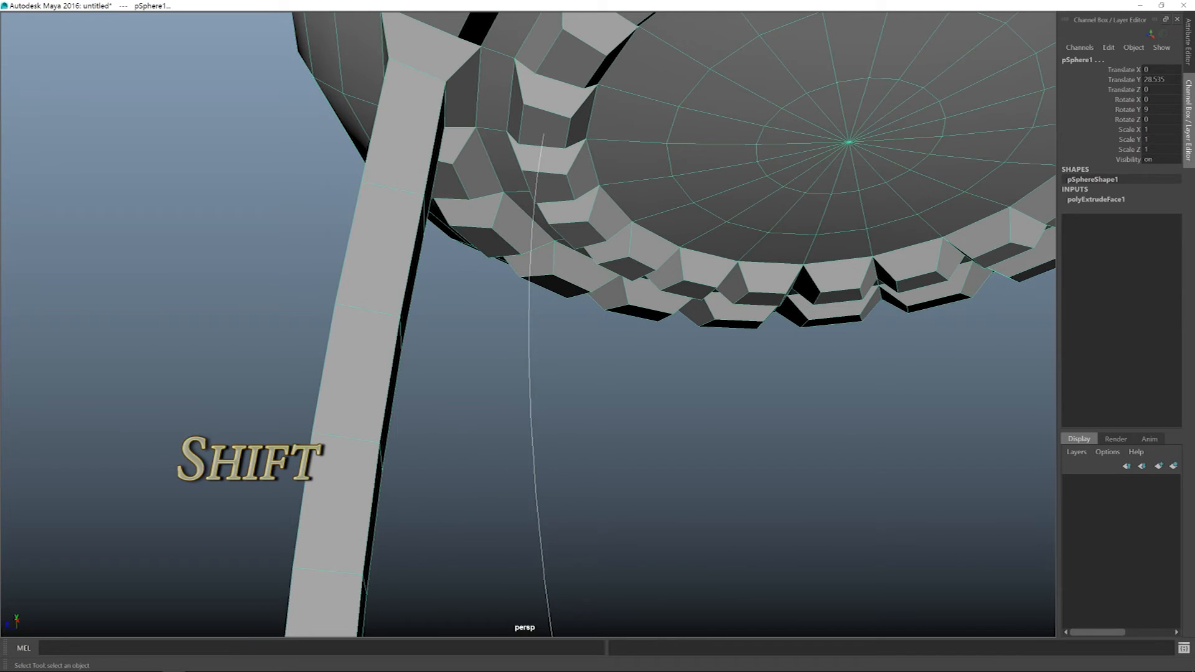
{"action": "right_click", "coordinate": [640, 160]}
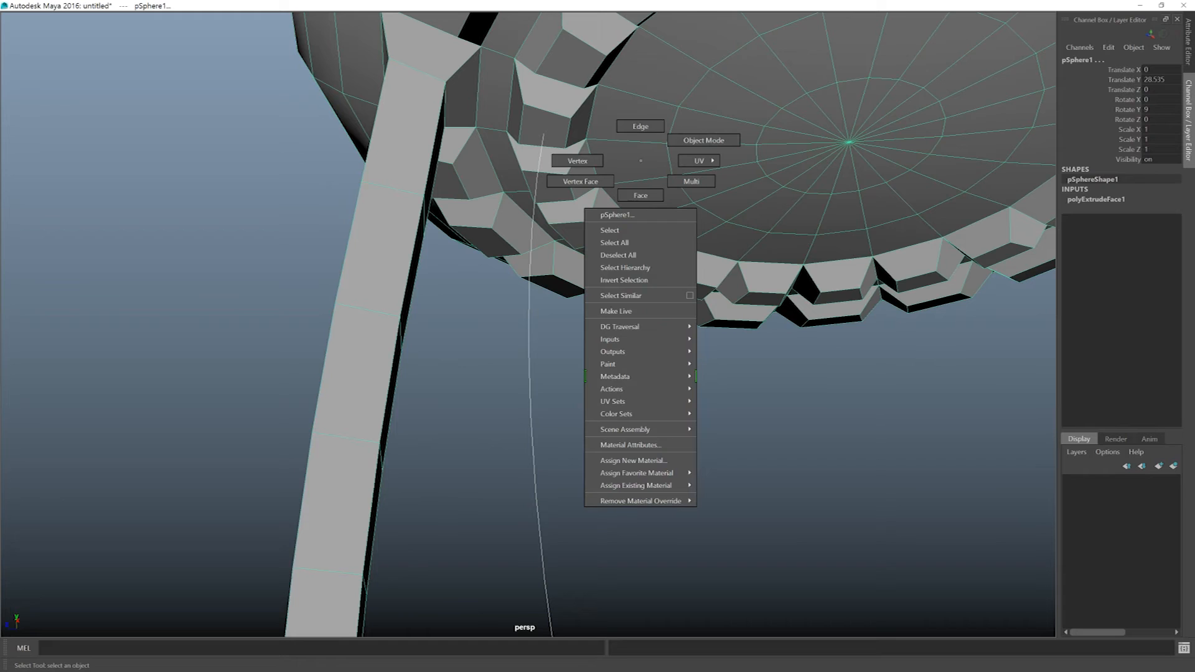
{"action": "left_click", "coordinate": [641, 195]}
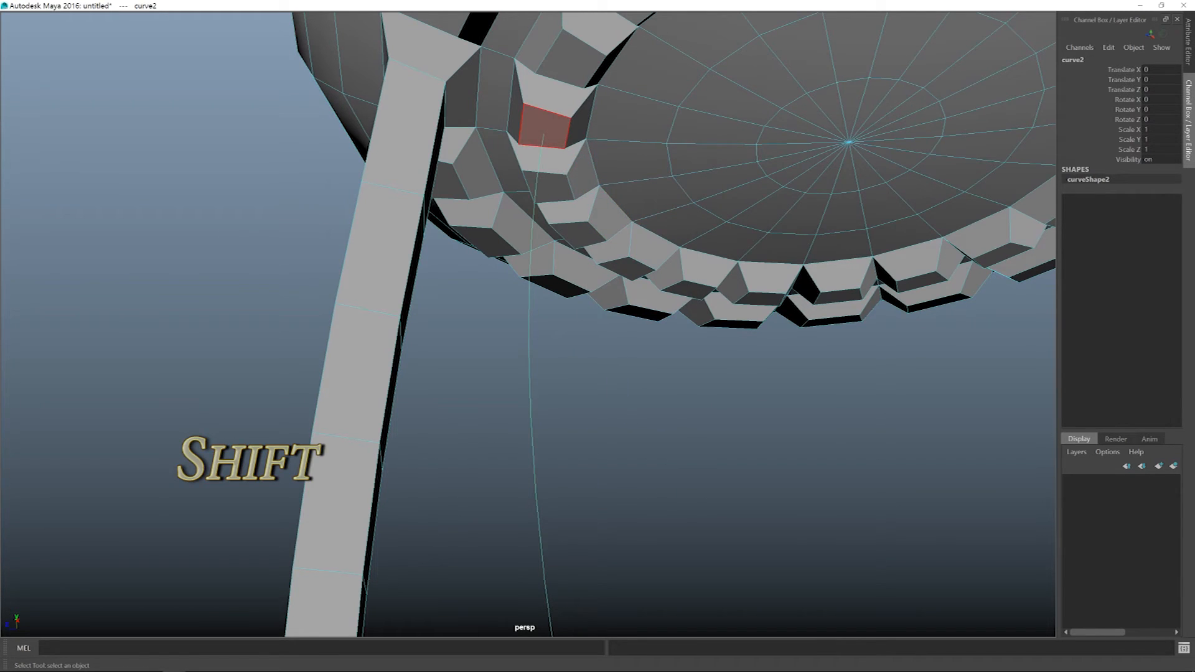
{"action": "left_click", "coordinate": [544, 126], "text": "shift"}
{"action": "scroll", "coordinate": [627, 154], "scroll_direction": "down", "scroll_amount": 5}
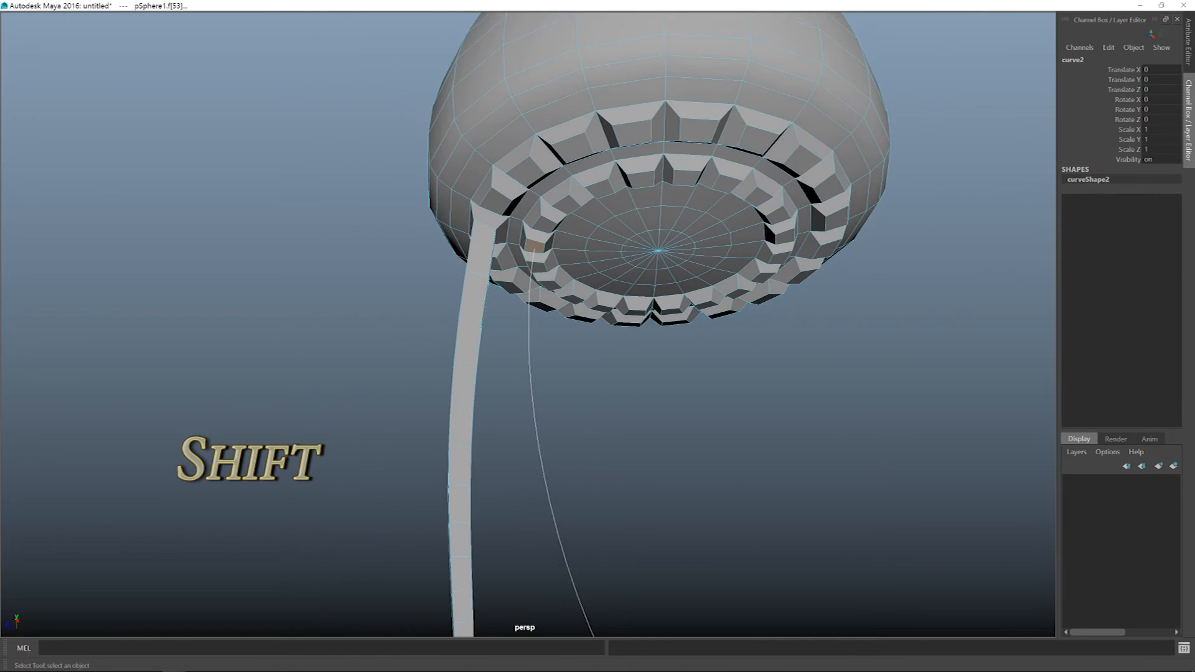
{"action": "key", "text": "4"}
{"action": "left_click_drag", "start_coordinate": [526, 229], "coordinate": [564, 329], "text": "alt"}
{"action": "left_click_drag", "start_coordinate": [425, 135], "coordinate": [525, 247], "text": "ctrl"}
{"action": "left_click_drag", "start_coordinate": [564, 330], "coordinate": [585, 271], "text": "alt"}
{"action": "scroll", "coordinate": [305, 370], "scroll_direction": "up", "scroll_amount": 6}
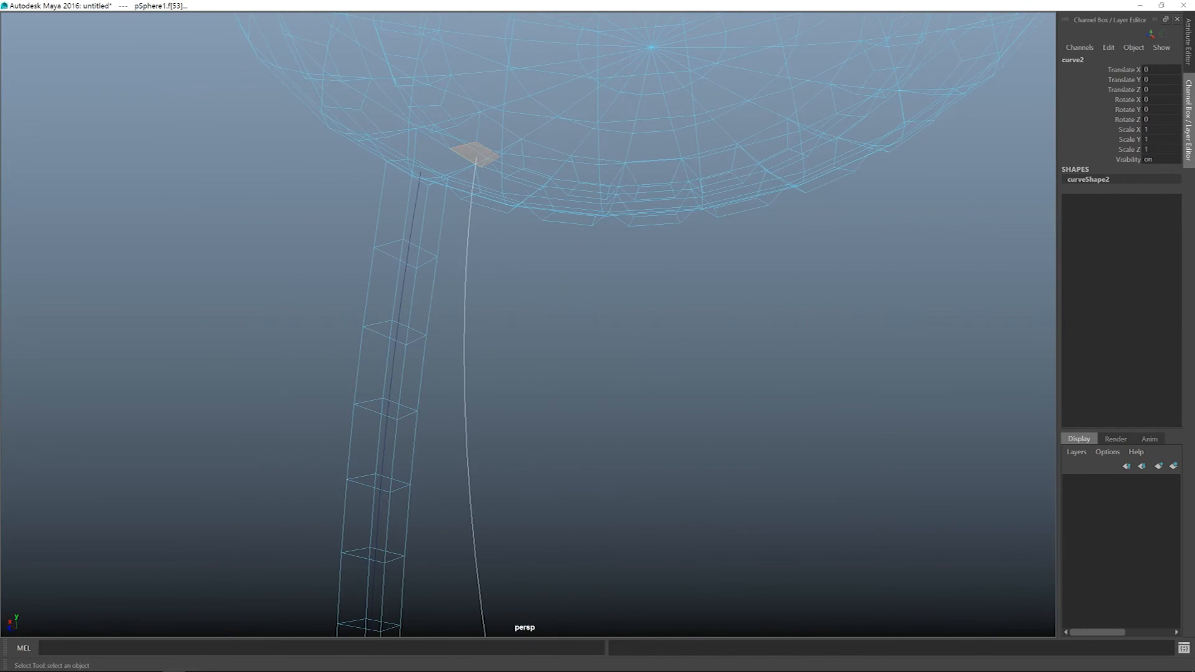
Extrude the selected bump face along the inner guide curve with 25 divisions
{"action": "key", "text": "space"}
{"action": "left_click", "coordinate": [600, 365]}
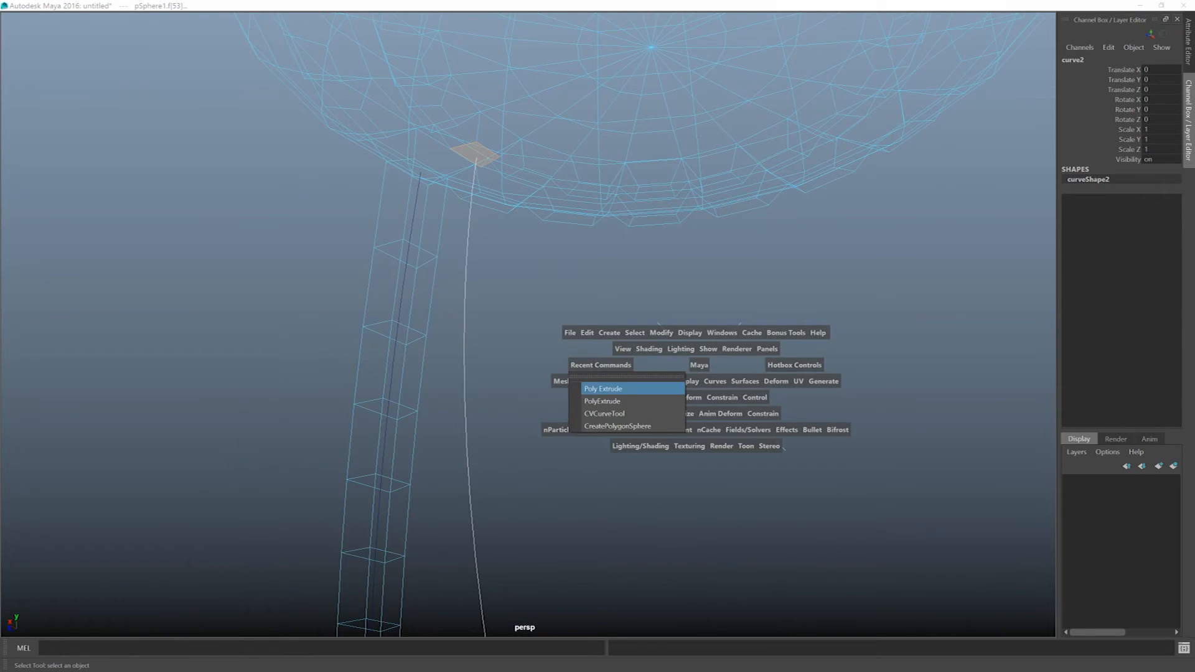
{"action": "left_click", "coordinate": [602, 388]}
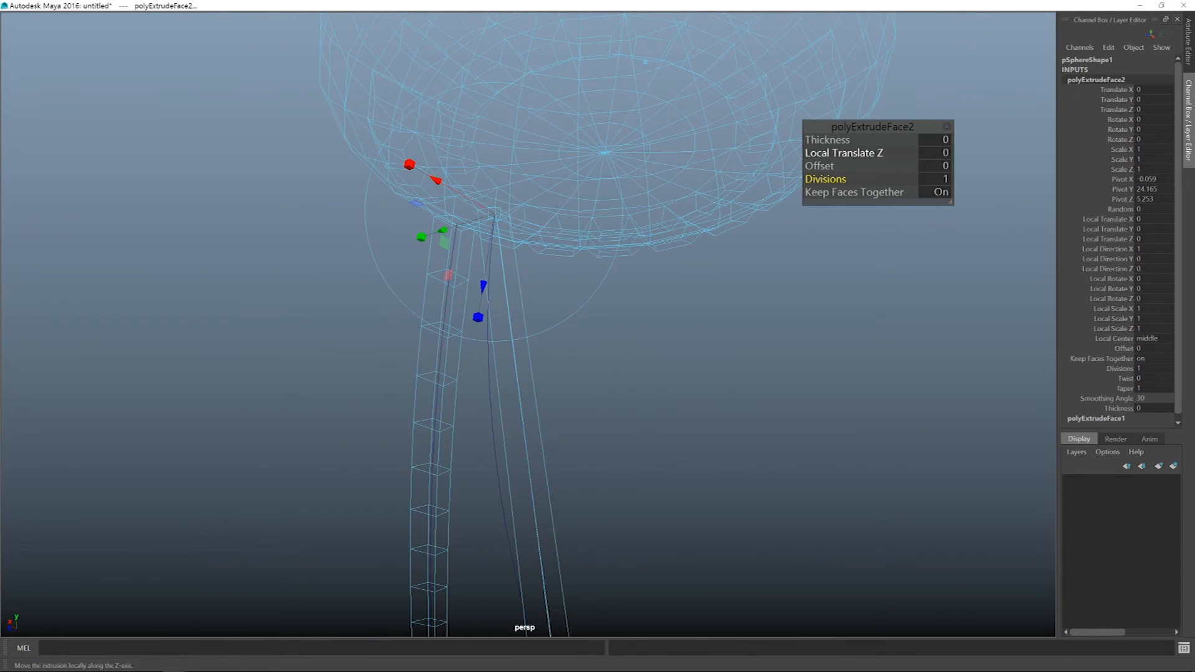
{"action": "left_click_drag", "start_coordinate": [824, 179], "coordinate": [974, 178]}
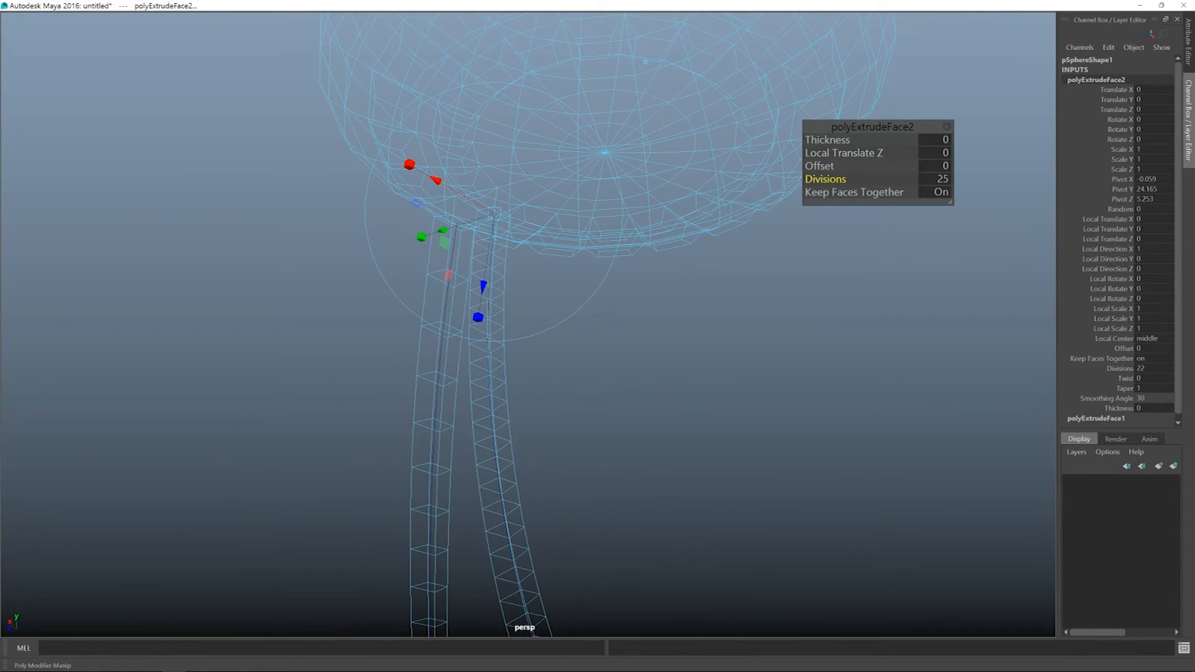
{"action": "middle_click_drag", "start_coordinate": [529, 386], "coordinate": [464, 245], "text": "alt"}
{"action": "left_click_drag", "start_coordinate": [463, 244], "coordinate": [617, 372], "text": "alt"}
{"action": "middle_click_drag", "start_coordinate": [617, 372], "coordinate": [530, 337], "text": "alt"}
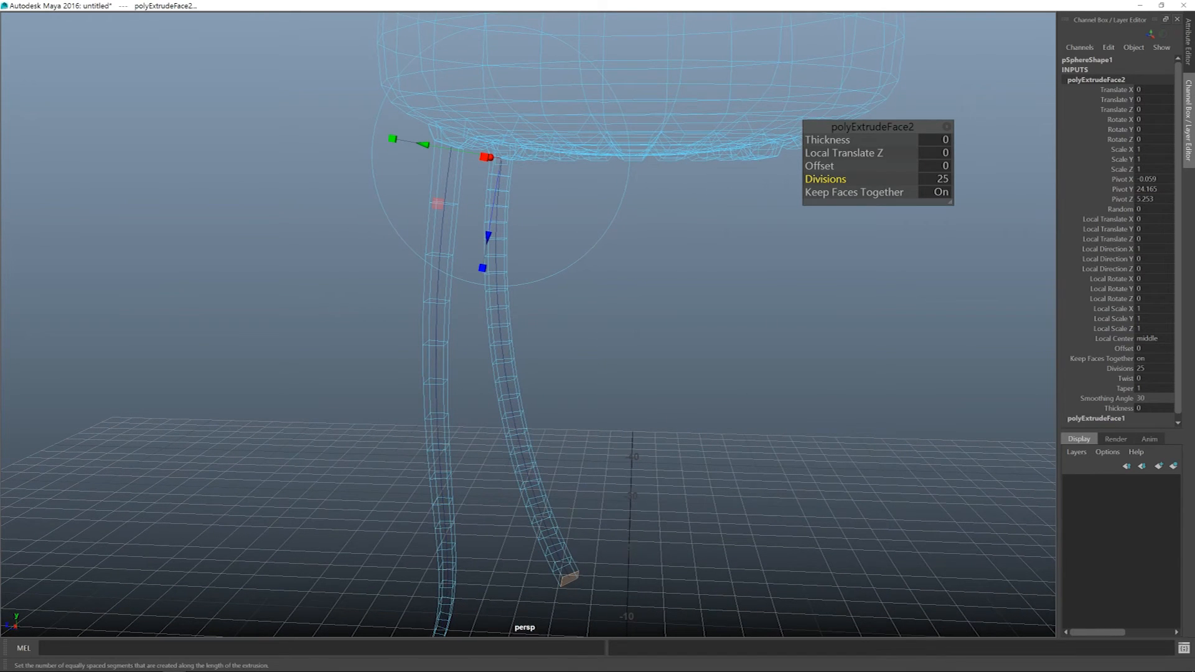
Leave the extrusion, return to object selection and show the dome shaded with smooth mesh preview
{"action": "key", "text": "q"}
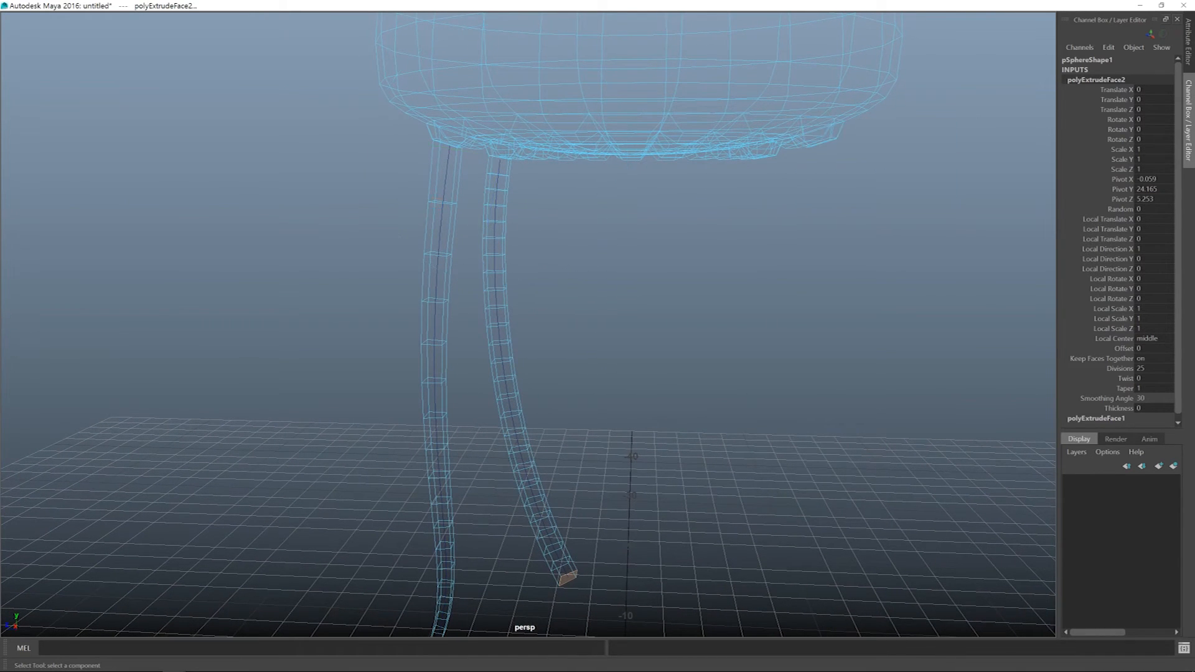
{"action": "key", "text": "3"}
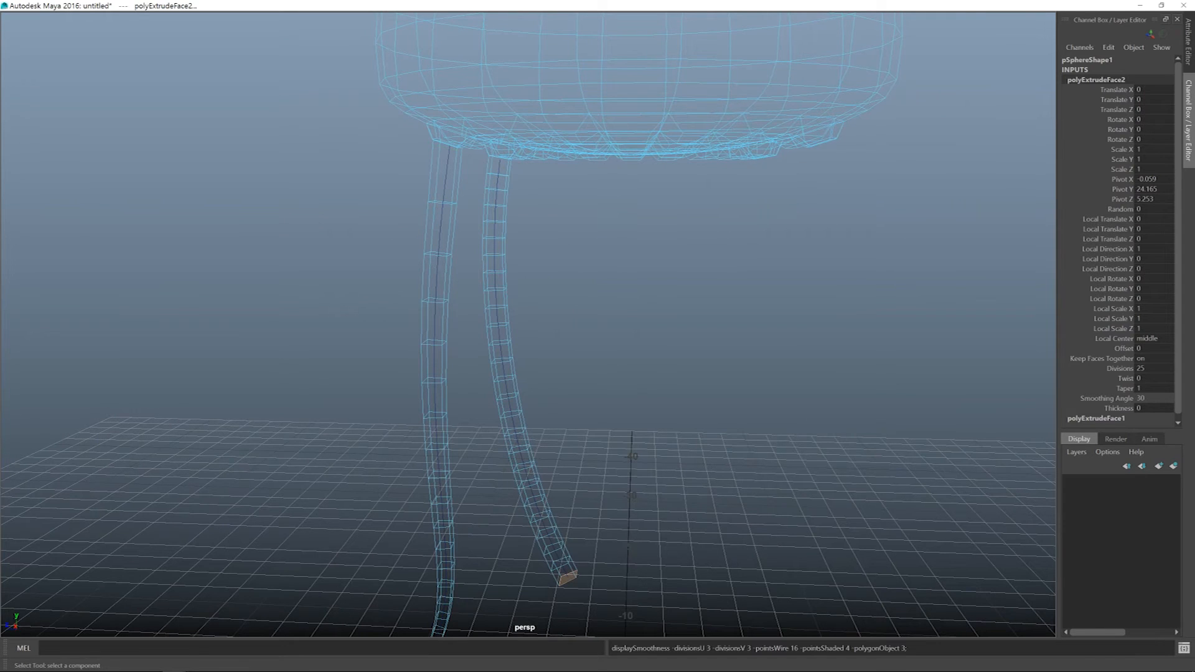
{"action": "key", "text": "F8"}
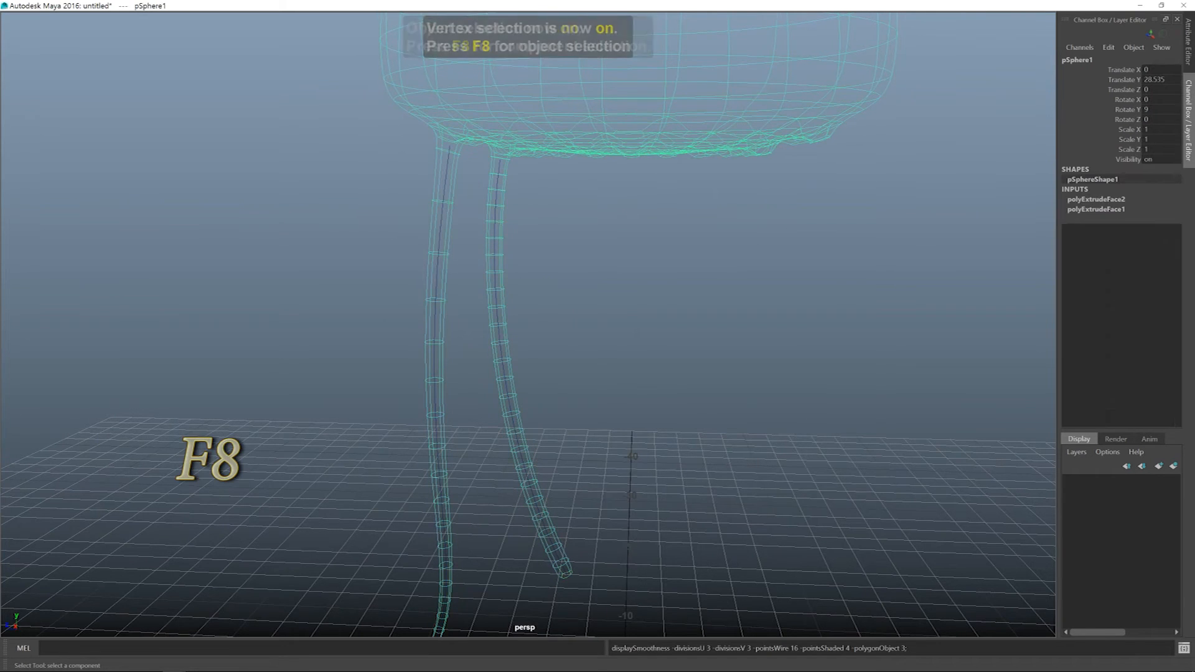
{"action": "key", "text": "5"}
{"action": "left_click_drag", "start_coordinate": [597, 373], "coordinate": [597, 298], "text": "alt"}
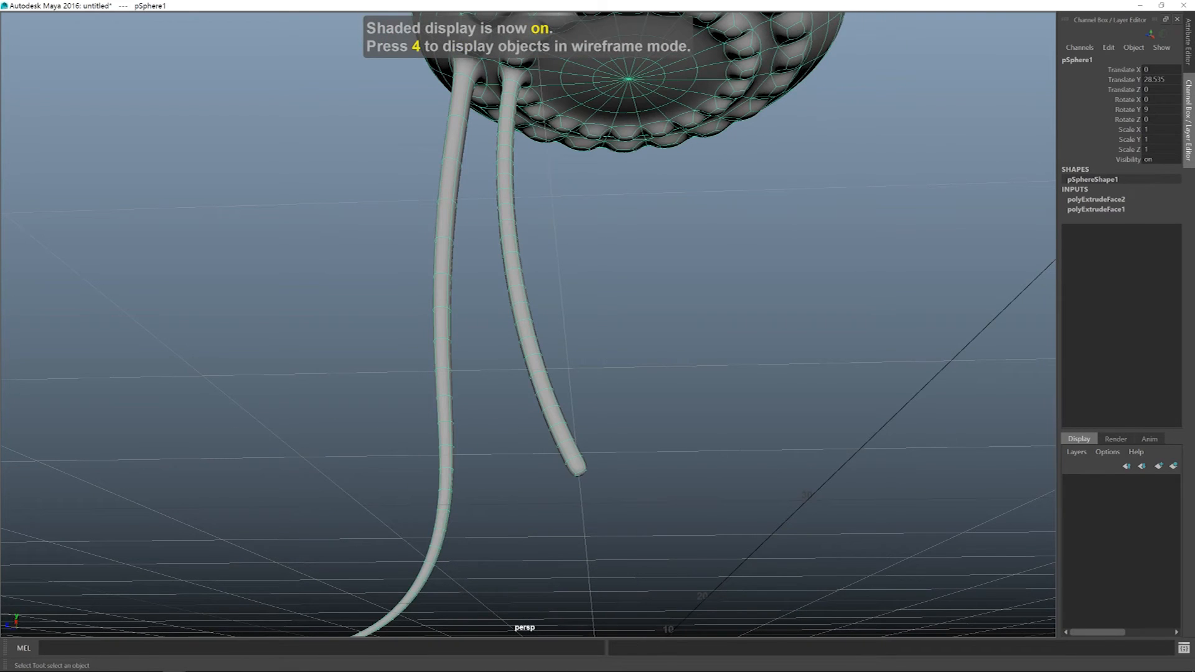
Set the Taper of the inner tentacle's extrusion to 0.2
{"action": "left_click", "coordinate": [1095, 199]}
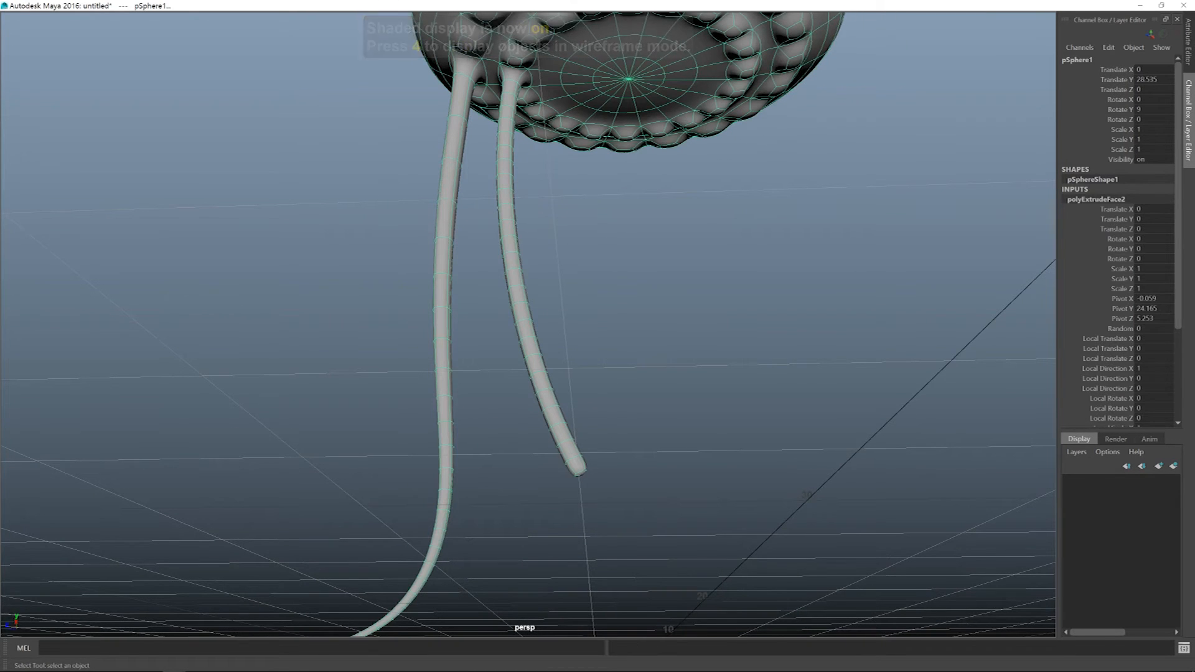
{"action": "scroll", "coordinate": [1120, 243], "scroll_direction": "down", "scroll_amount": 4}
{"action": "left_click", "coordinate": [1153, 382]}
{"action": "type", "text": "0.2"}
{"action": "key", "text": "Return"}
Examine both smoothed tentacles from several angles, comparing their tapered tips and lengths below the dome
{"action": "mouse_move", "coordinate": [528, 324]}
{"action": "left_mouse_down", "text": "alt"}
{"action": "mouse_move", "coordinate": [551, 353]}
{"action": "mouse_move", "coordinate": [548, 319]}
{"action": "left_mouse_up", "text": "alt"}
{"action": "middle_click_drag", "start_coordinate": [549, 373], "coordinate": [627, 187], "text": "alt"}
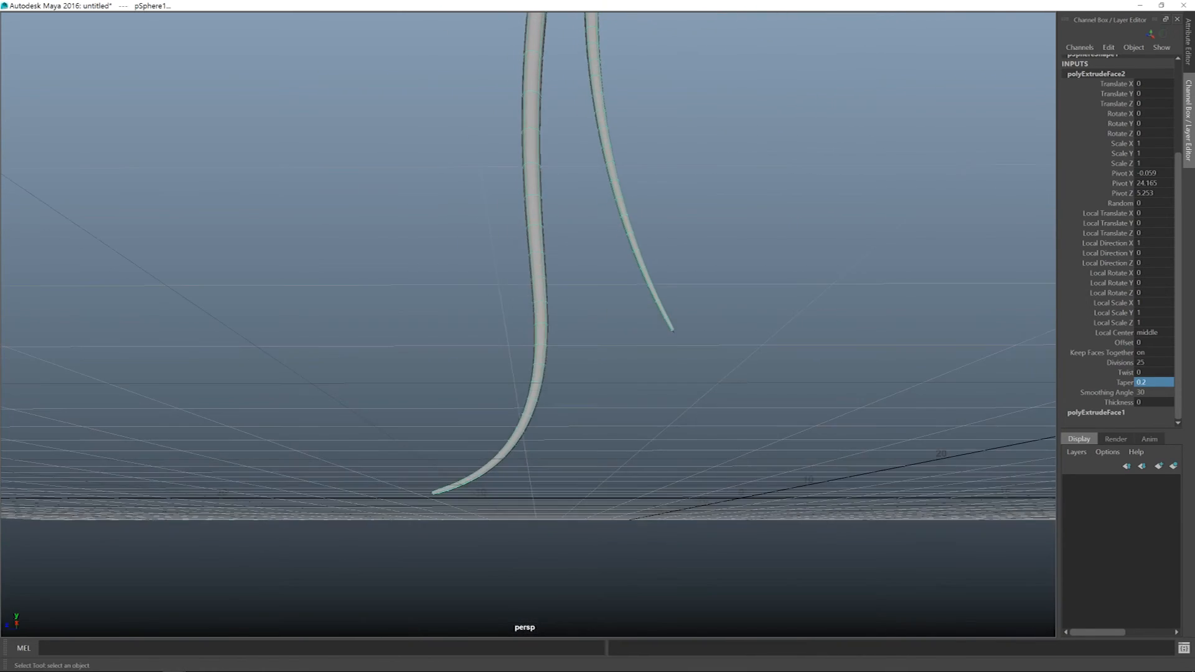
{"action": "left_click_drag", "start_coordinate": [627, 187], "coordinate": [630, 205], "text": "alt"}
{"action": "middle_click_drag", "start_coordinate": [630, 206], "coordinate": [685, 272], "text": "alt"}
{"action": "left_click_drag", "start_coordinate": [685, 273], "coordinate": [666, 298], "text": "alt"}
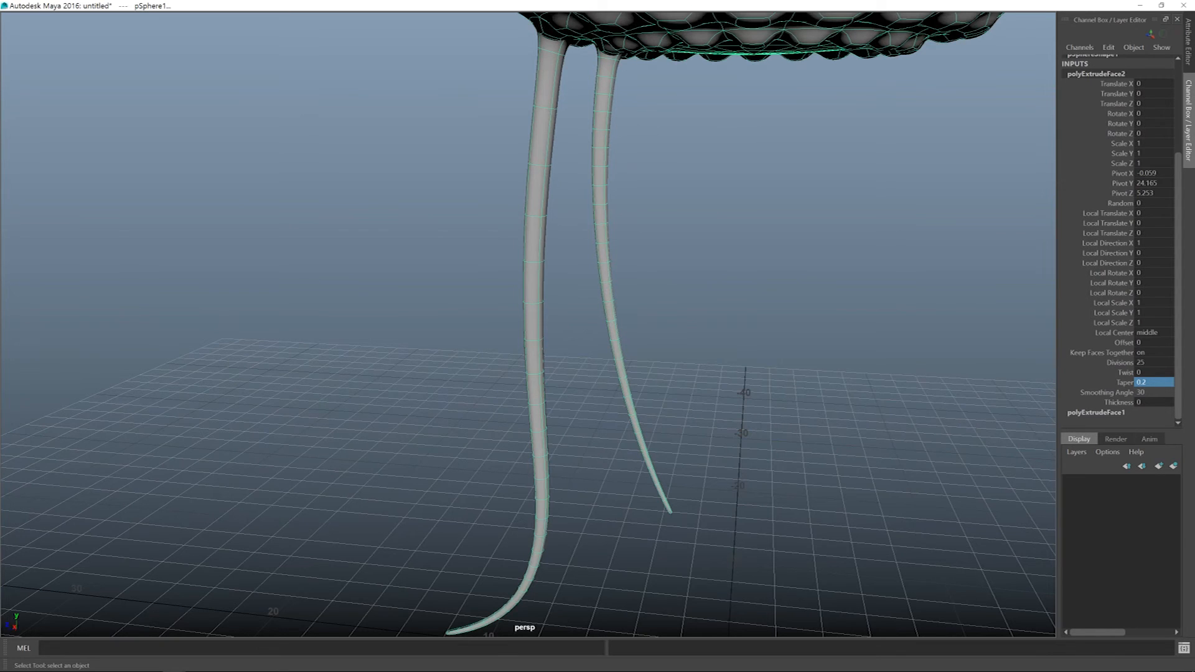
{"action": "left_click_drag", "start_coordinate": [665, 298], "coordinate": [676, 288], "text": "alt"}
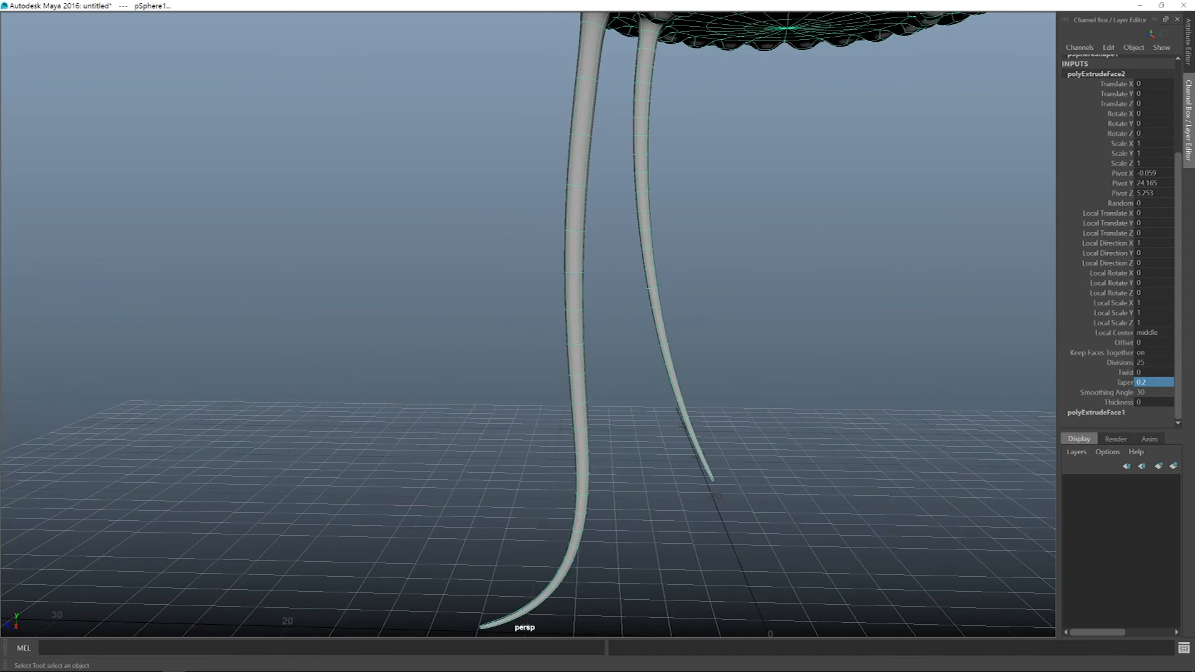
{"action": "middle_click_drag", "start_coordinate": [676, 288], "coordinate": [658, 265], "text": "alt"}
{"action": "left_click_drag", "start_coordinate": [659, 265], "coordinate": [653, 275], "text": "alt"}
{"action": "left_click_drag", "start_coordinate": [609, 188], "coordinate": [563, 297]}
{"action": "middle_click_drag", "start_coordinate": [564, 298], "coordinate": [563, 290], "text": "alt"}
{"action": "left_click_drag", "start_coordinate": [562, 290], "coordinate": [558, 283], "text": "alt"}
Try 40 Divisions on the outer tentacle's extrusion and inspect the tentacle from its tip to the dome
{"action": "left_click", "coordinate": [563, 283]}
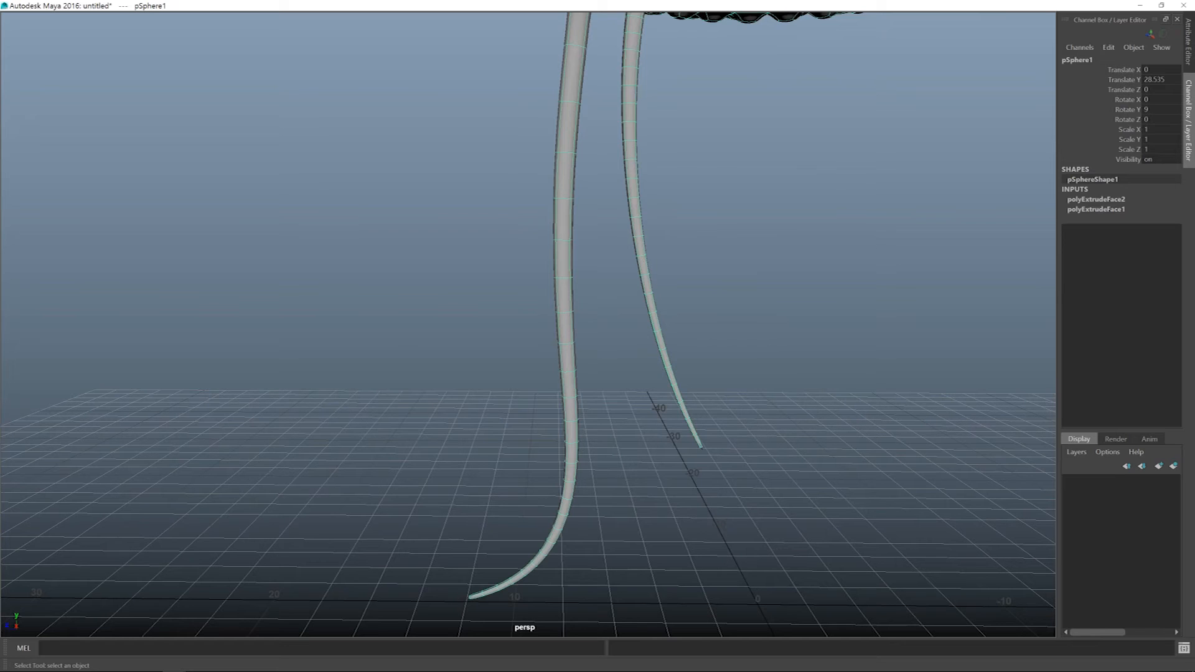
{"action": "left_click", "coordinate": [1095, 209]}
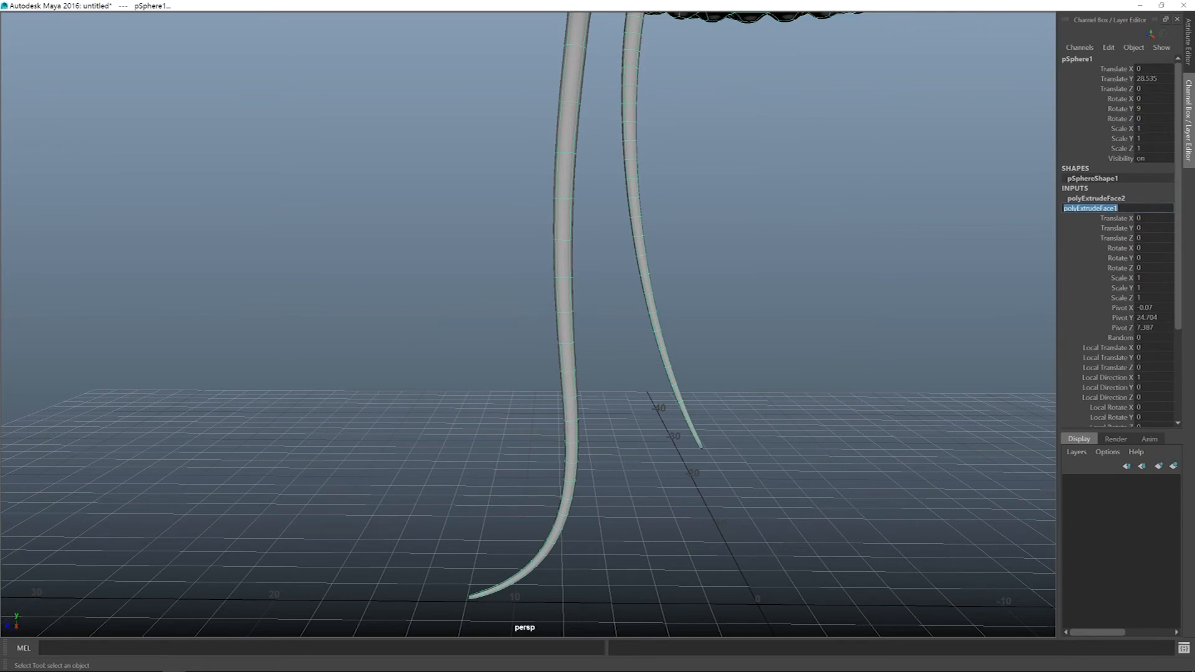
{"action": "scroll", "coordinate": [1117, 243], "scroll_direction": "down", "scroll_amount": 4}
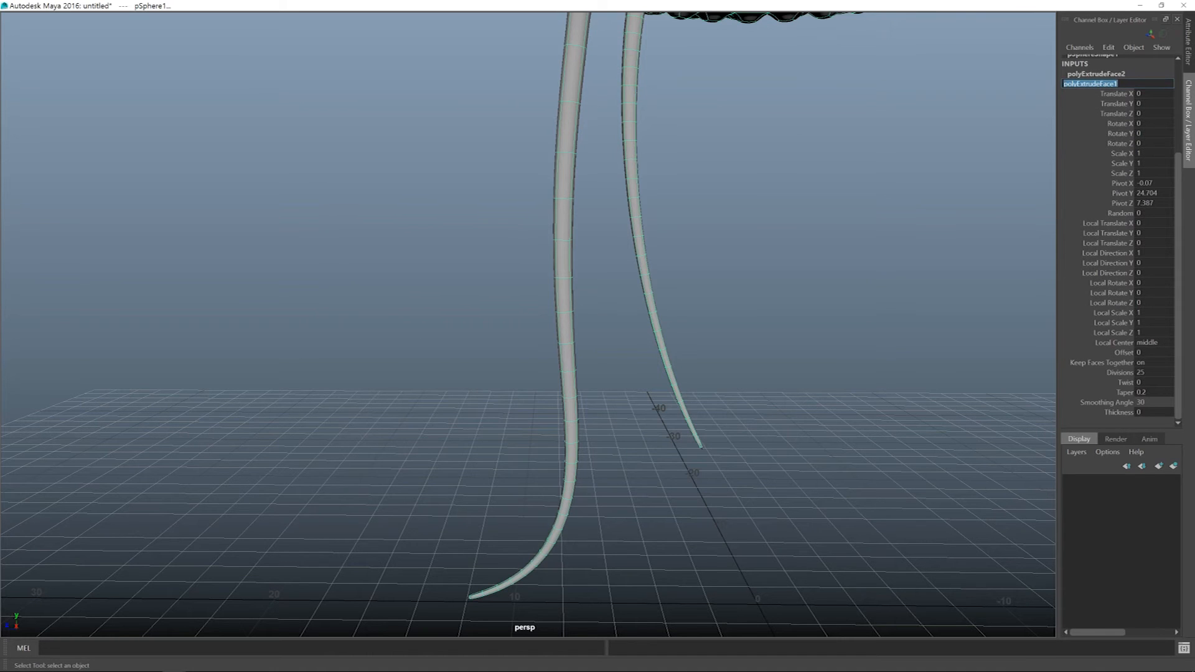
{"action": "left_click", "coordinate": [1153, 372]}
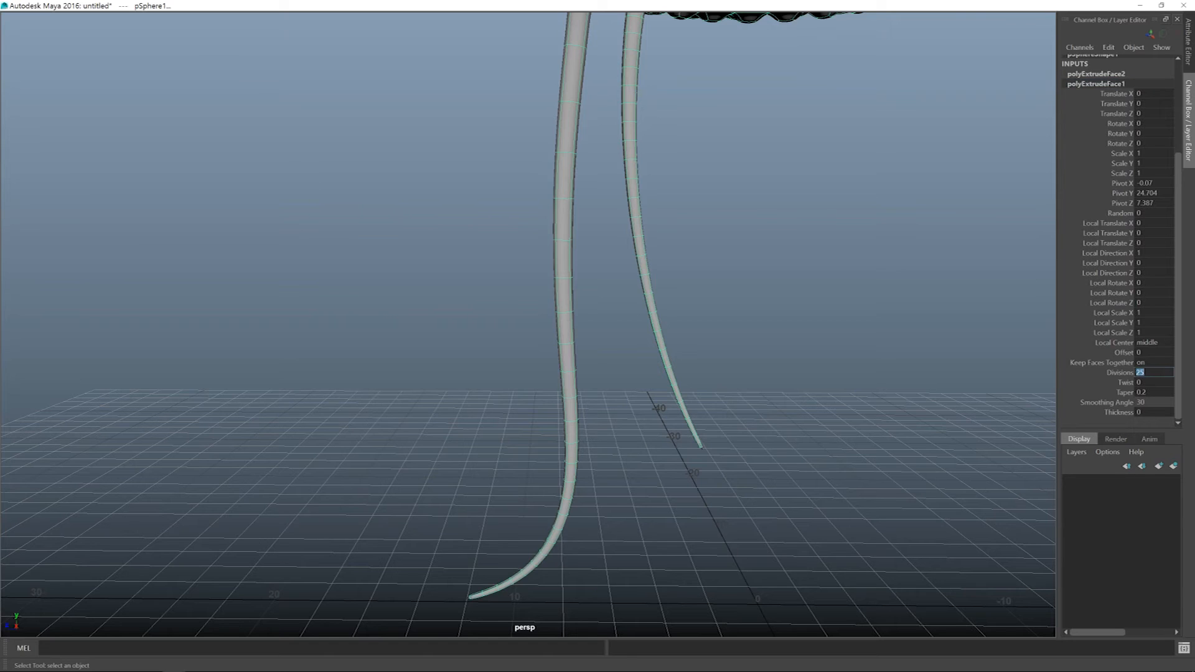
{"action": "type", "text": "410"}
{"action": "key", "text": "BackSpace"}
{"action": "key", "text": "Return"}
{"action": "middle_click_drag", "start_coordinate": [527, 324], "coordinate": [554, 258], "text": "alt"}
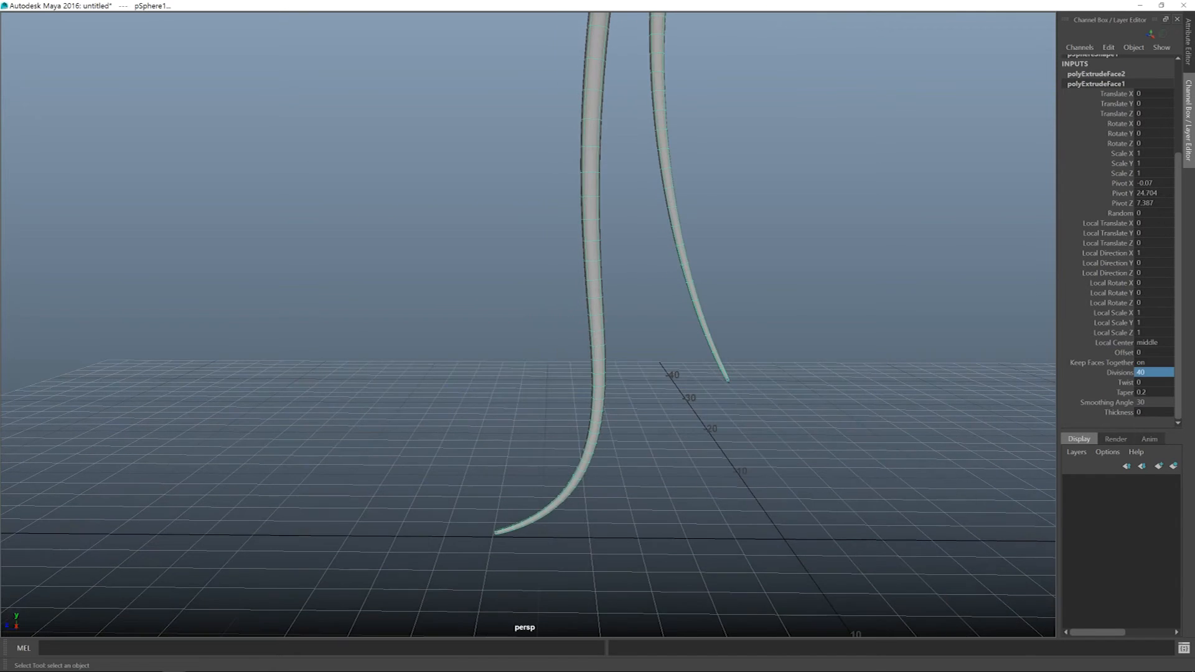
{"action": "left_click_drag", "start_coordinate": [528, 324], "coordinate": [546, 308], "text": "alt"}
{"action": "middle_click_drag", "start_coordinate": [527, 323], "coordinate": [528, 518], "text": "alt"}
{"action": "left_click_drag", "start_coordinate": [527, 324], "coordinate": [506, 348], "text": "alt"}
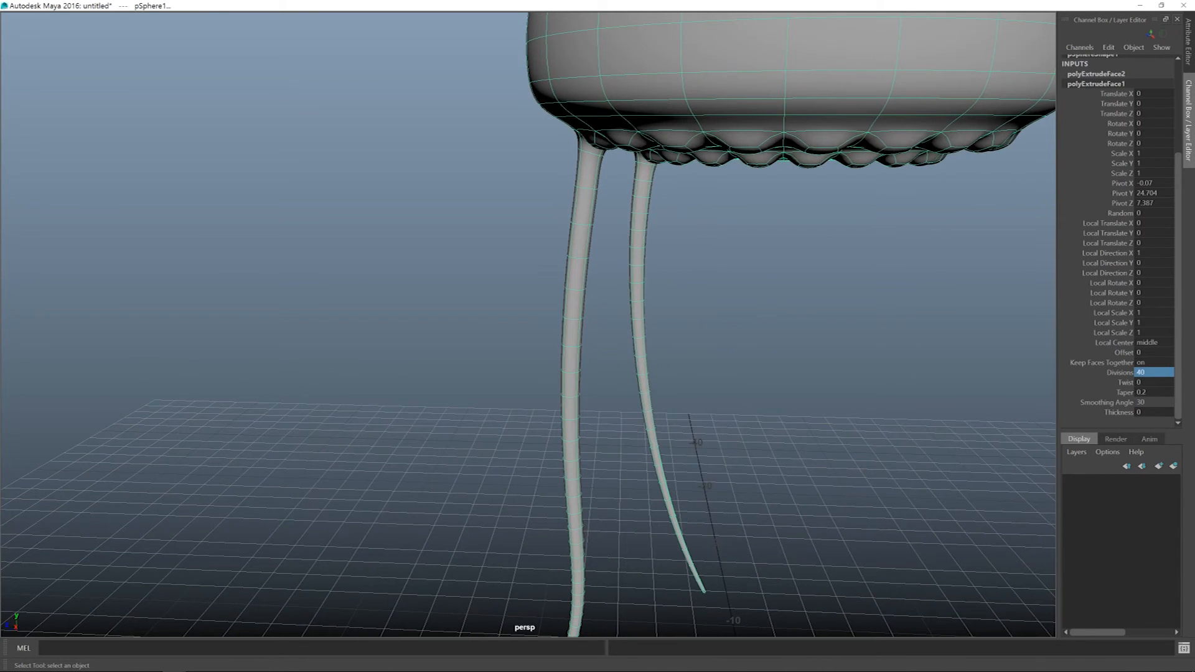
{"action": "left_click_drag", "start_coordinate": [528, 324], "coordinate": [555, 279], "text": "alt"}
{"action": "middle_click_drag", "start_coordinate": [555, 279], "coordinate": [557, 237], "text": "alt"}
Set the outer tentacle extrusion's Divisions to 50 and inspect the curled tip up close
{"action": "left_click", "coordinate": [1153, 372]}
{"action": "type", "text": "50"}
{"action": "key", "text": "Return"}
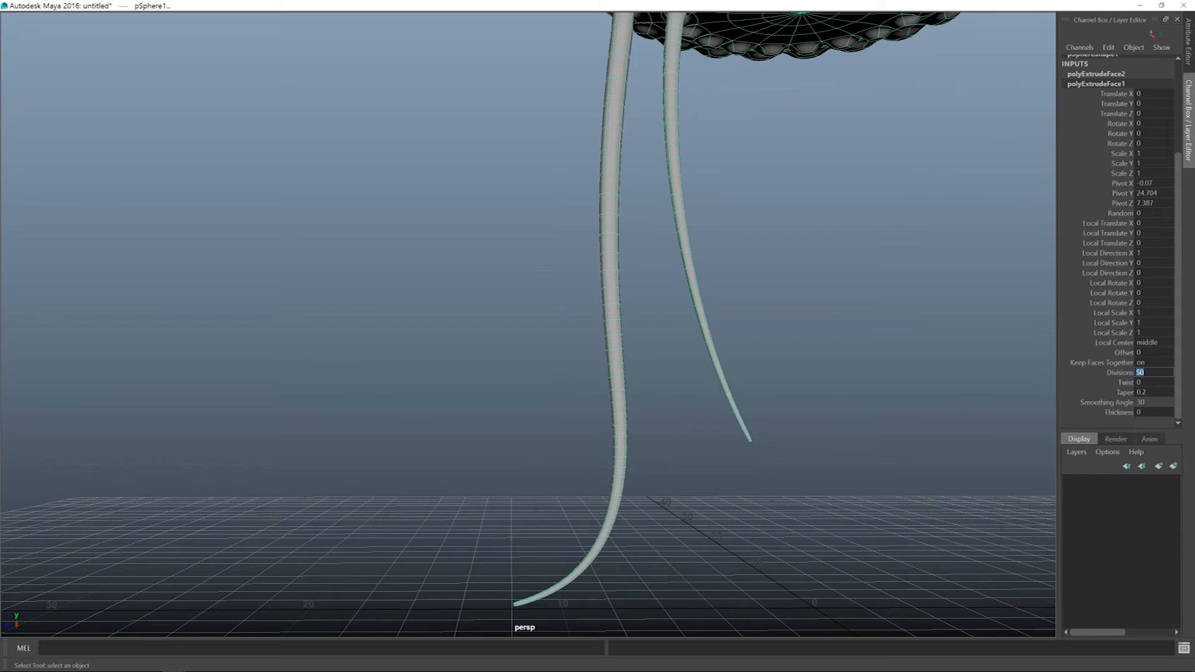
{"action": "left_click_drag", "start_coordinate": [554, 281], "coordinate": [548, 305], "text": "alt"}
{"action": "middle_click_drag", "start_coordinate": [548, 305], "coordinate": [585, 133], "text": "alt"}
{"action": "left_click_drag", "start_coordinate": [585, 133], "coordinate": [583, 123], "text": "alt"}
{"action": "middle_click_drag", "start_coordinate": [528, 374], "coordinate": [521, 272], "text": "alt"}
{"action": "right_click_drag", "start_coordinate": [521, 272], "coordinate": [654, 272], "text": "alt"}
{"action": "middle_click_drag", "start_coordinate": [653, 272], "coordinate": [580, 346], "text": "alt"}
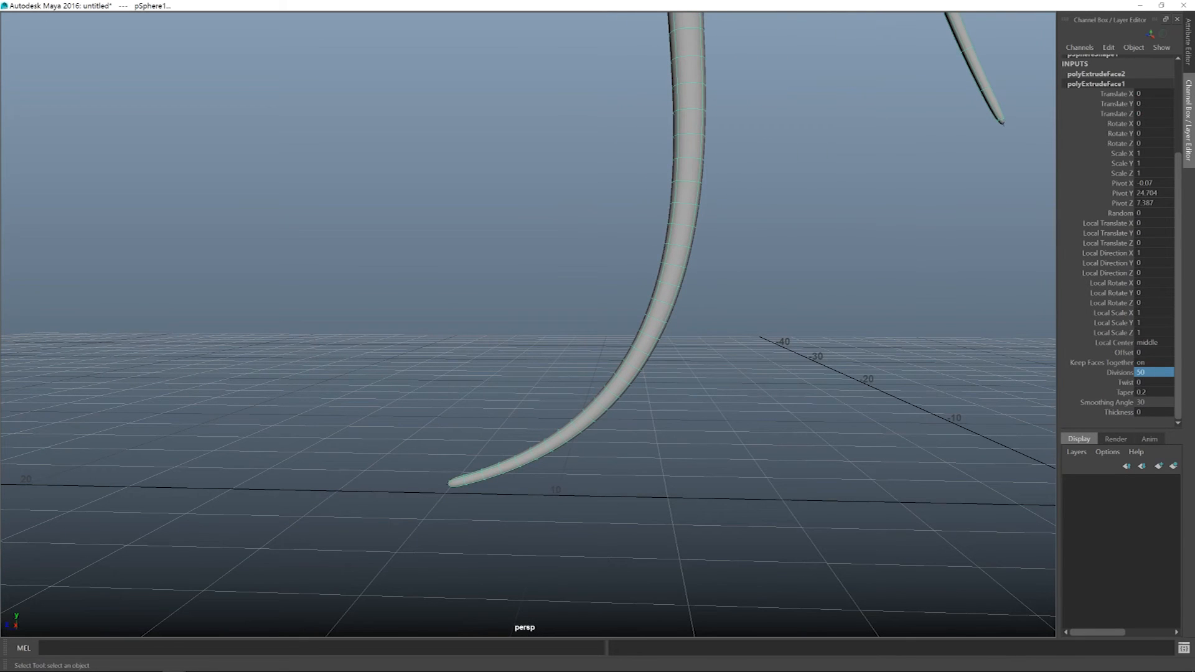
Select the outer tentacle's guide curve, switch to wireframe display and frame both tentacles in the side view
{"action": "left_click_drag", "start_coordinate": [614, 341], "coordinate": [663, 416]}
{"action": "left_click", "coordinate": [648, 336], "text": "ctrl"}
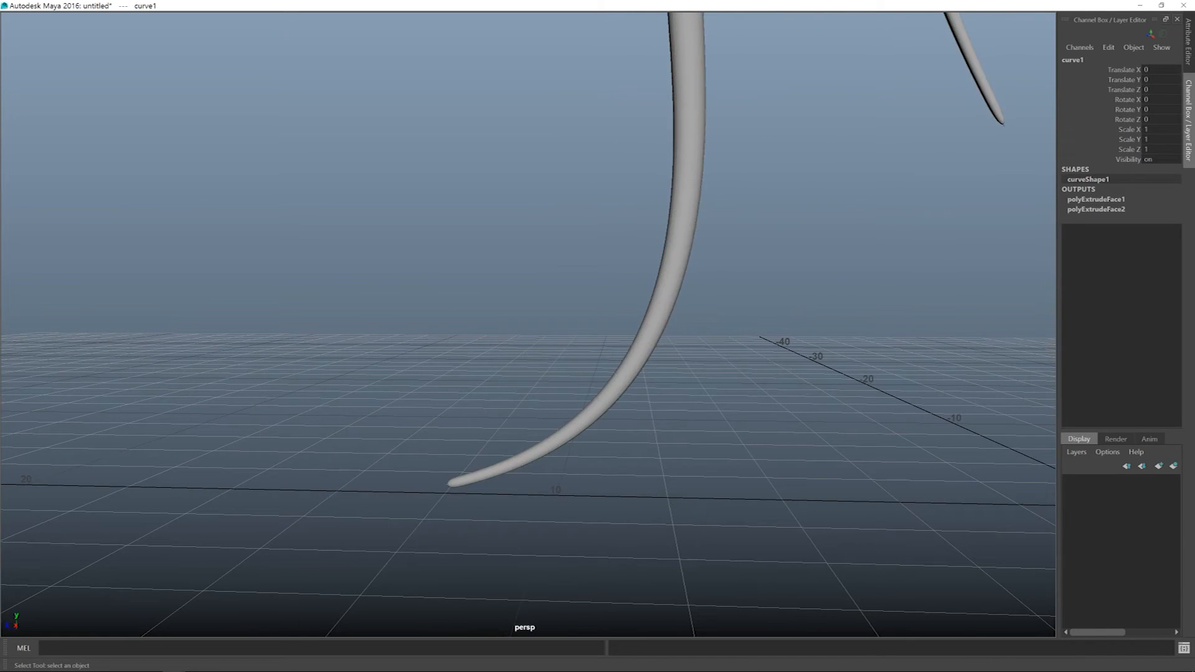
{"action": "key", "text": "4"}
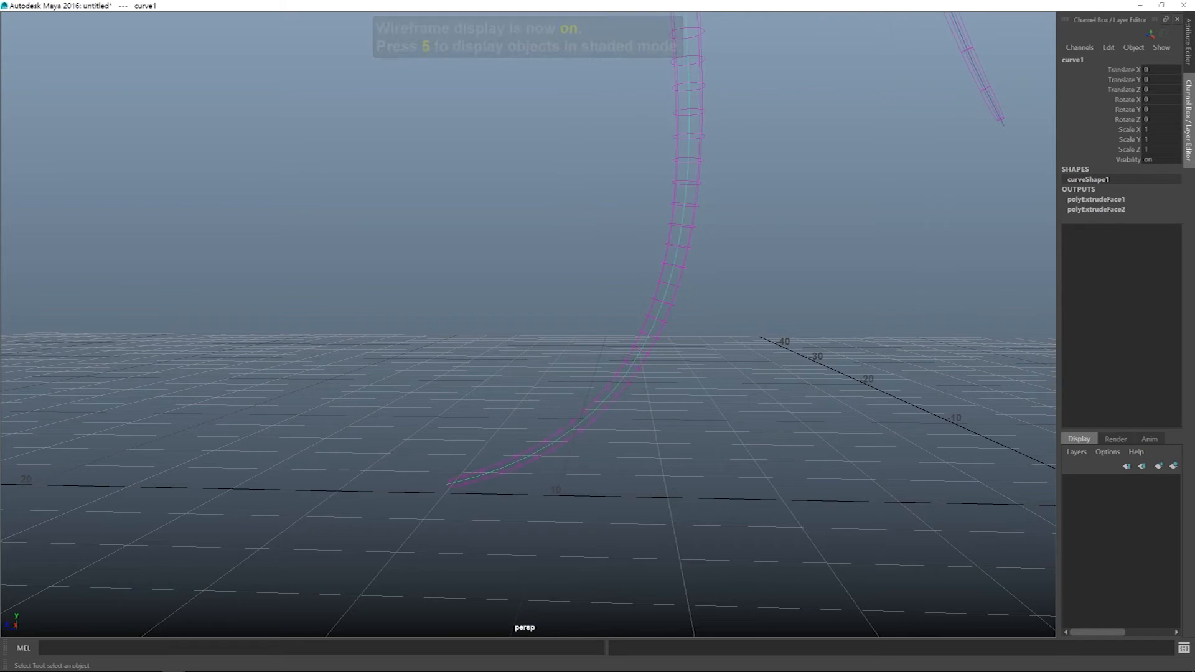
{"action": "middle_click_drag", "start_coordinate": [528, 324], "coordinate": [490, 422], "text": "alt"}
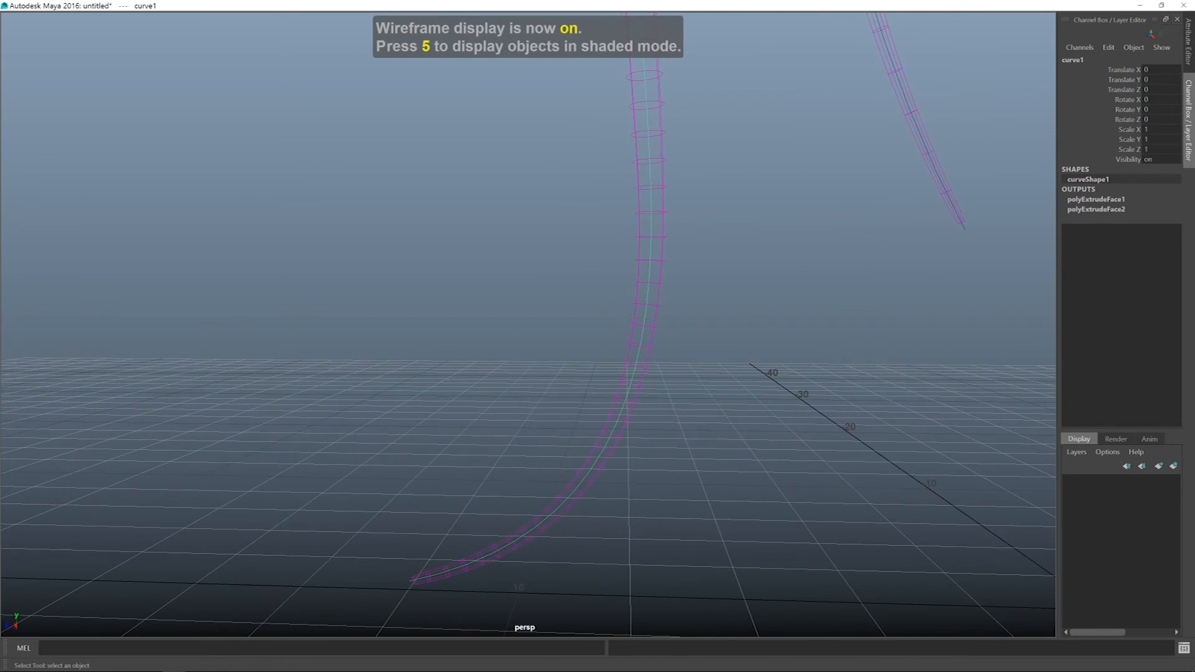
{"action": "key", "text": "space"}
{"action": "key", "text": "space"}
{"action": "middle_click_drag", "start_coordinate": [528, 420], "coordinate": [602, 229], "text": "alt"}
{"action": "scroll", "coordinate": [528, 323], "scroll_direction": "up", "scroll_amount": 2}
{"action": "middle_click_drag", "start_coordinate": [528, 324], "coordinate": [533, 368], "text": "alt"}
{"action": "scroll", "coordinate": [528, 324], "scroll_direction": "up", "scroll_amount": 1}
{"action": "middle_click_drag", "start_coordinate": [527, 323], "coordinate": [531, 331], "text": "alt"}
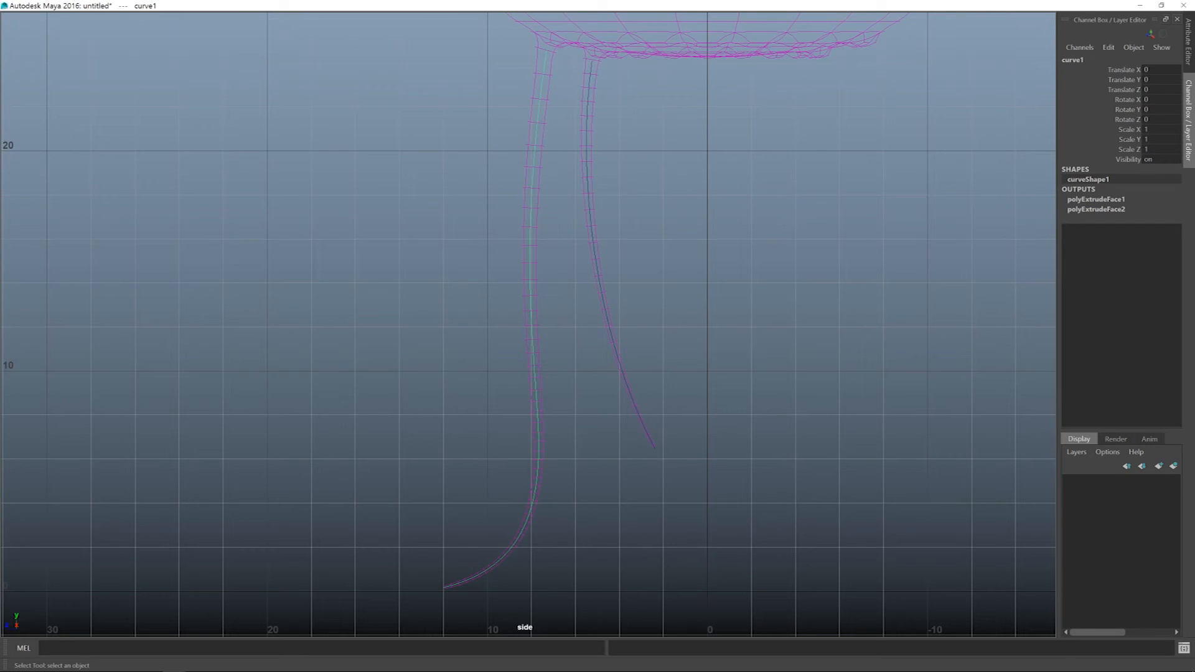
Show the outer guide curve's control vertices and move the second one from the dome upward and slightly outward
{"action": "key", "text": "w"}
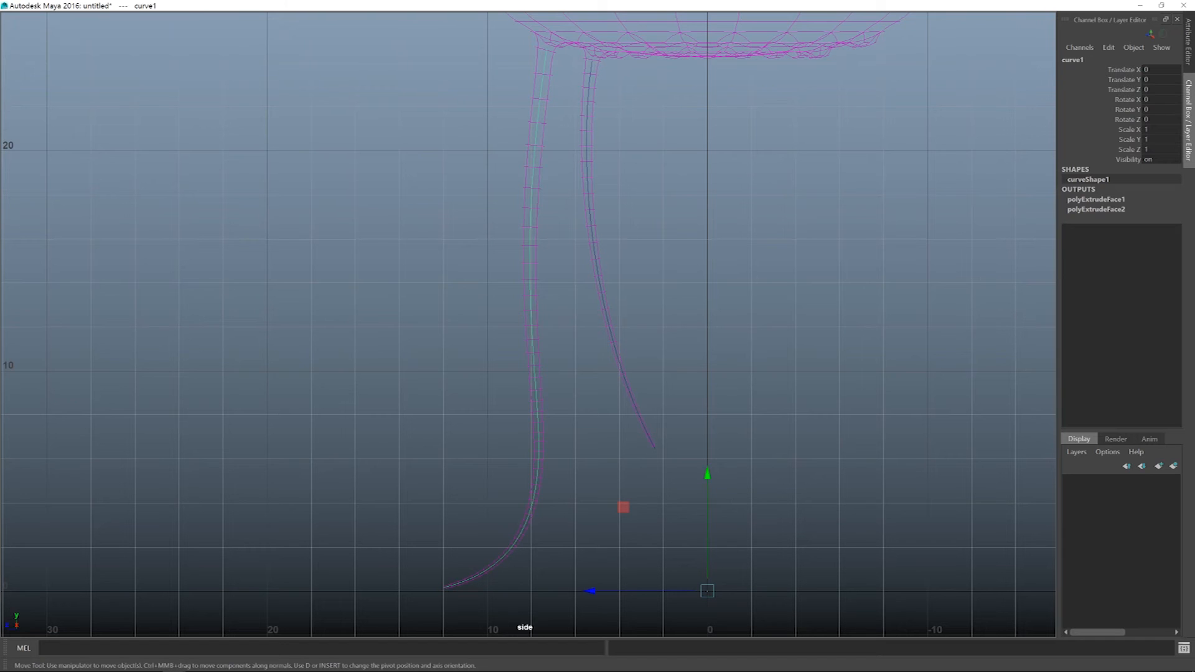
{"action": "key", "text": "F9"}
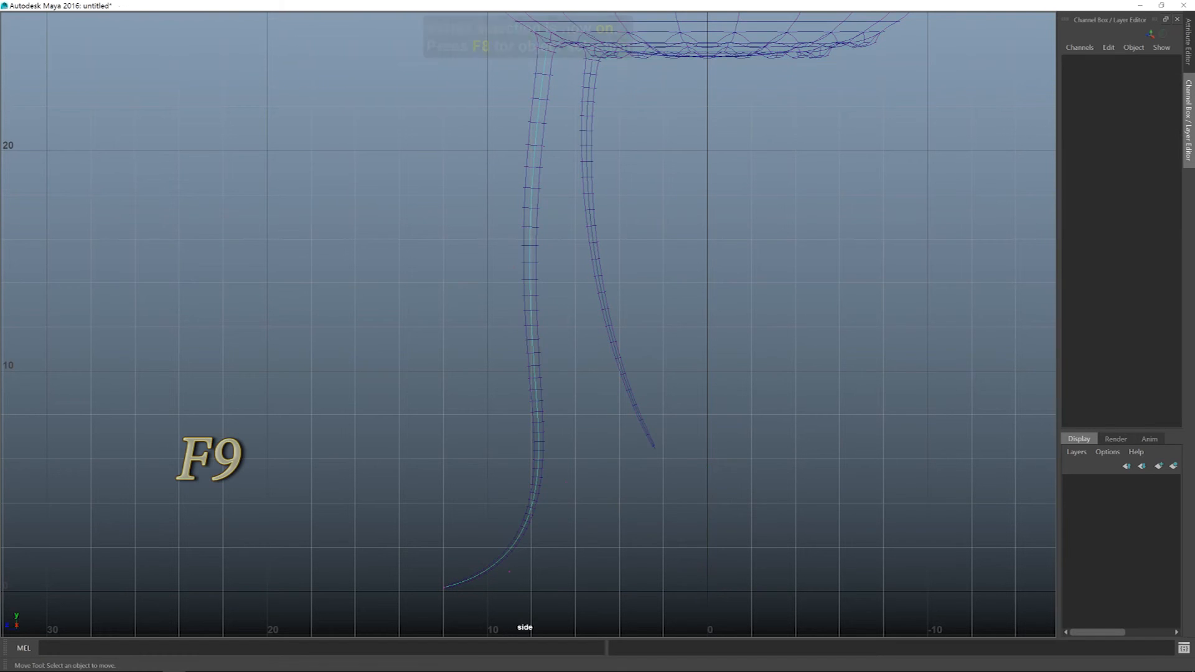
{"action": "left_click_drag", "start_coordinate": [485, 244], "coordinate": [529, 303]}
{"action": "middle_click_drag", "start_coordinate": [529, 302], "coordinate": [536, 340], "text": "alt"}
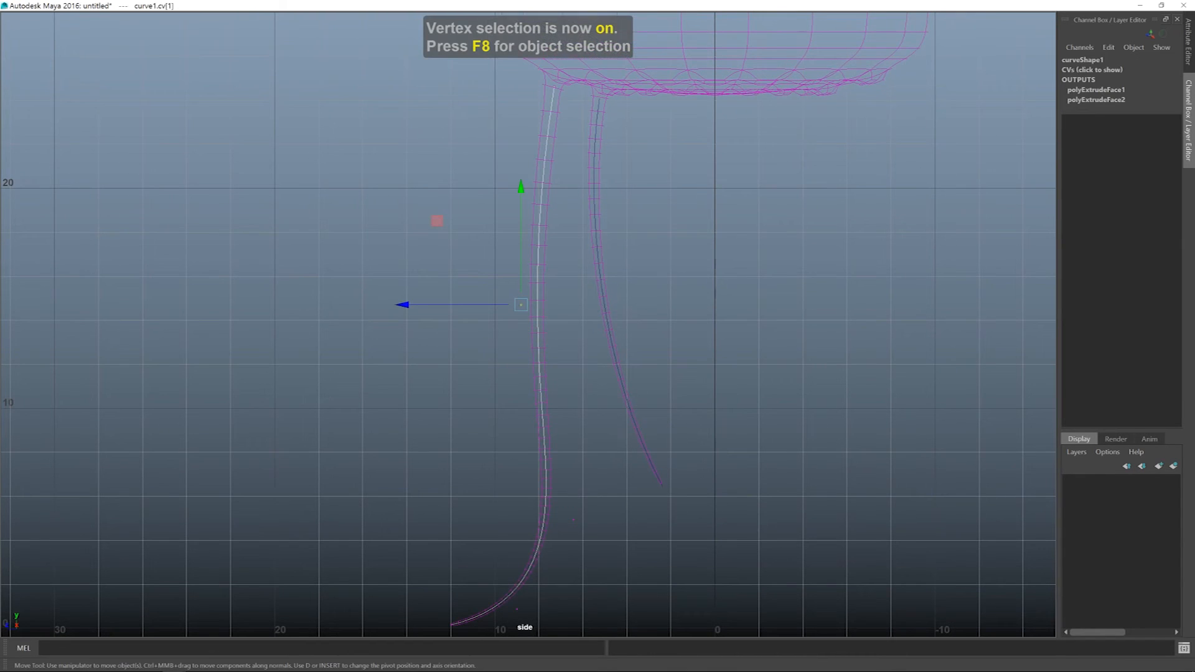
{"action": "left_click_drag", "start_coordinate": [521, 304], "coordinate": [502, 262]}
Raise the outer curve's next two control vertices, placing the lower one at about Y 1.28, Z 8.23, and return to object selection
{"action": "middle_click_drag", "start_coordinate": [502, 262], "coordinate": [516, 230], "text": "alt"}
{"action": "left_click", "coordinate": [587, 487]}
{"action": "left_click_drag", "start_coordinate": [587, 487], "coordinate": [588, 423]}
{"action": "left_click_drag", "start_coordinate": [548, 594], "coordinate": [547, 568]}
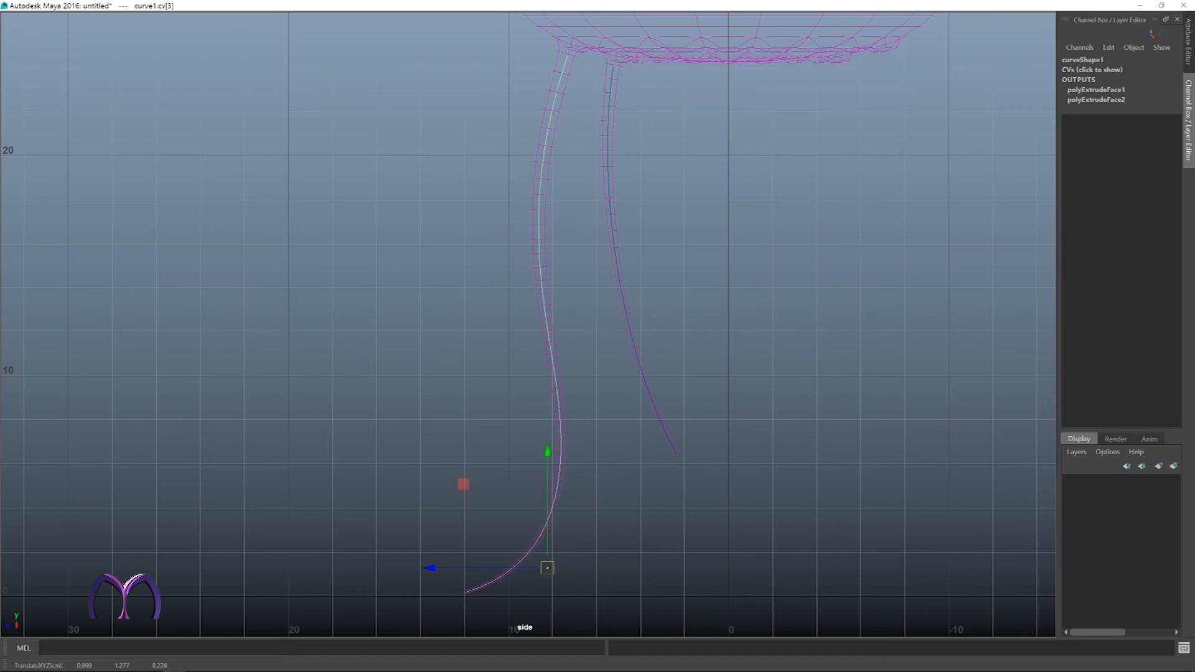
{"action": "middle_click_drag", "start_coordinate": [527, 323], "coordinate": [525, 320], "text": "alt"}
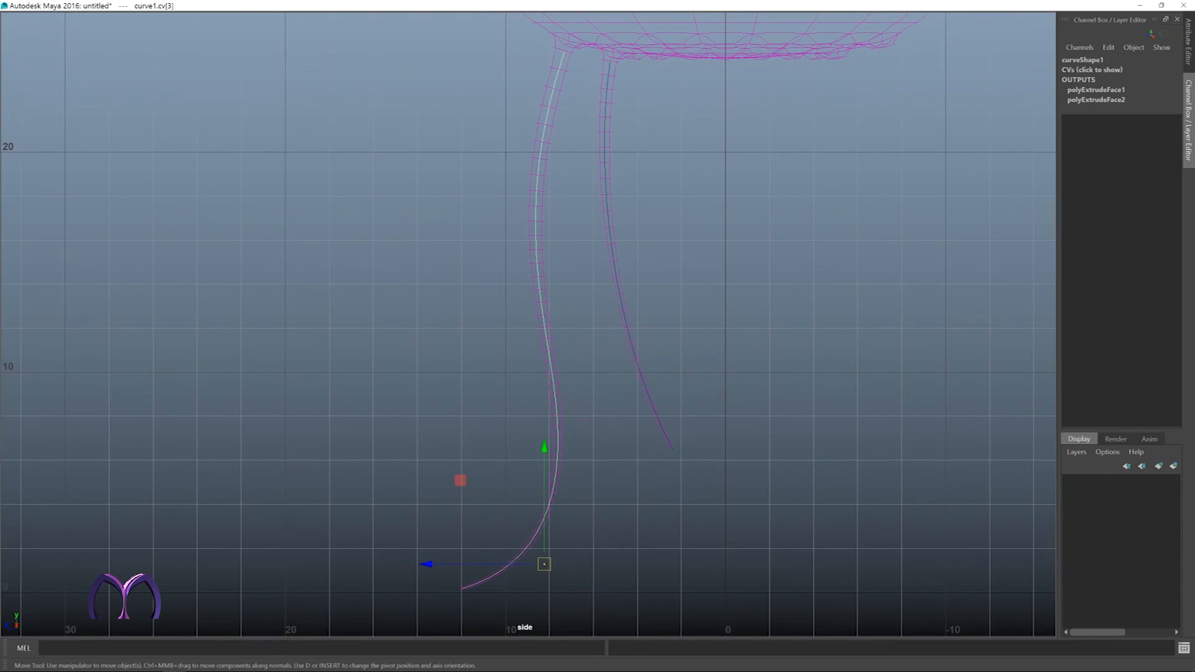
{"action": "key", "text": "q"}
{"action": "key", "text": "F8"}
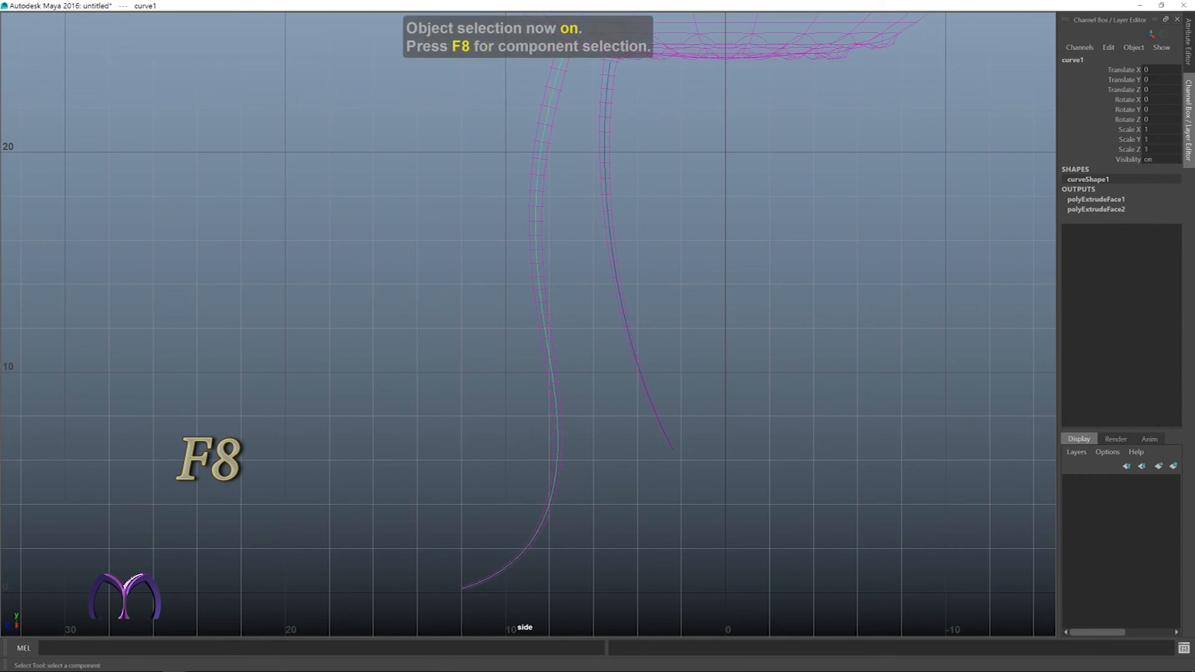
Select the jellyfish mesh, return to the perspective view and save the scene
{"action": "left_click", "coordinate": [725, 57]}
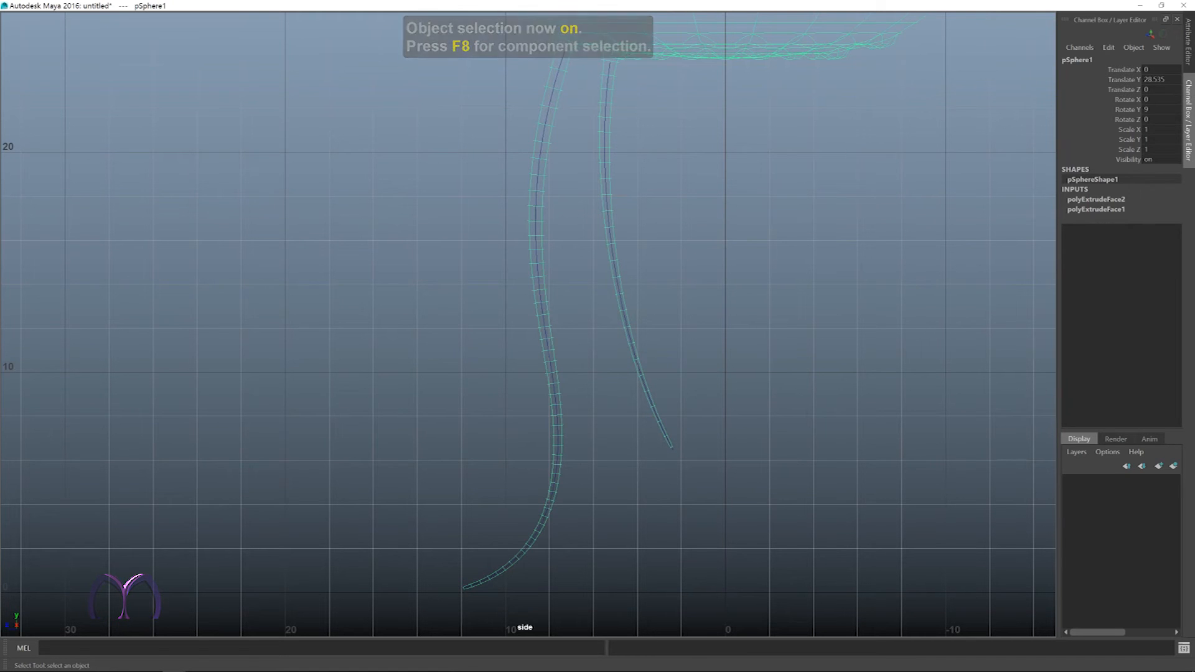
{"action": "middle_click_drag", "start_coordinate": [725, 249], "coordinate": [725, 302], "text": "alt"}
{"action": "key", "text": "space"}
{"action": "key", "text": "space"}
{"action": "scroll", "coordinate": [528, 324], "scroll_direction": "down", "scroll_amount": 5}
{"action": "middle_click_drag", "start_coordinate": [528, 249], "coordinate": [528, 404], "text": "alt"}
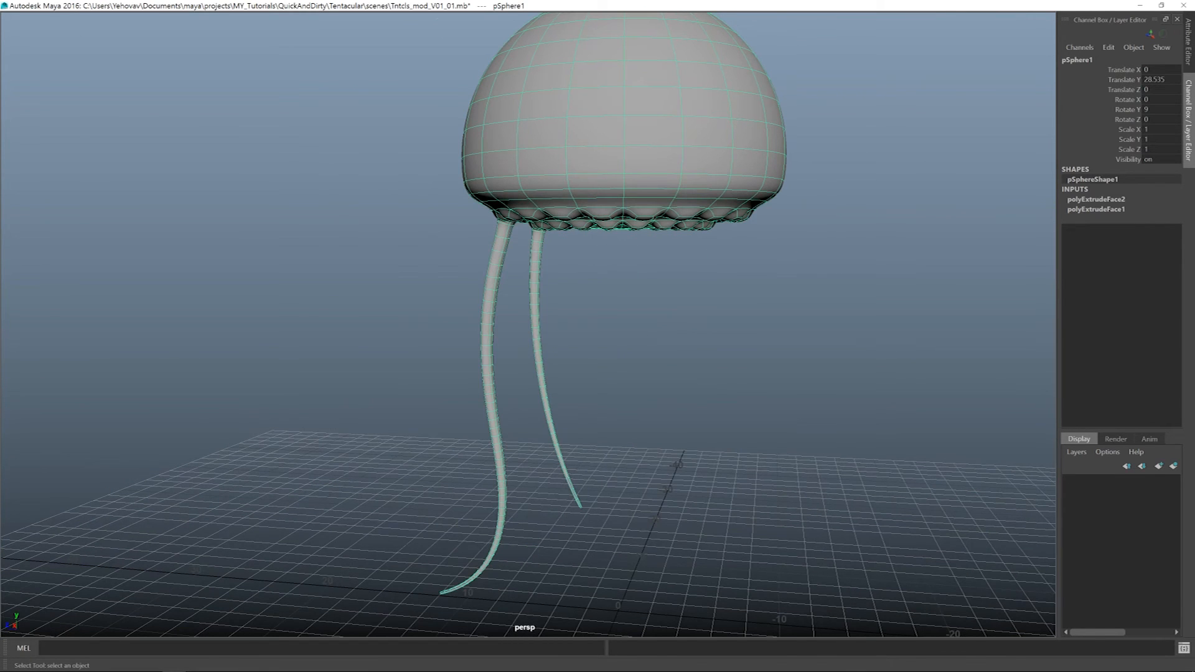
{"action": "key", "text": "ctrl+s"}
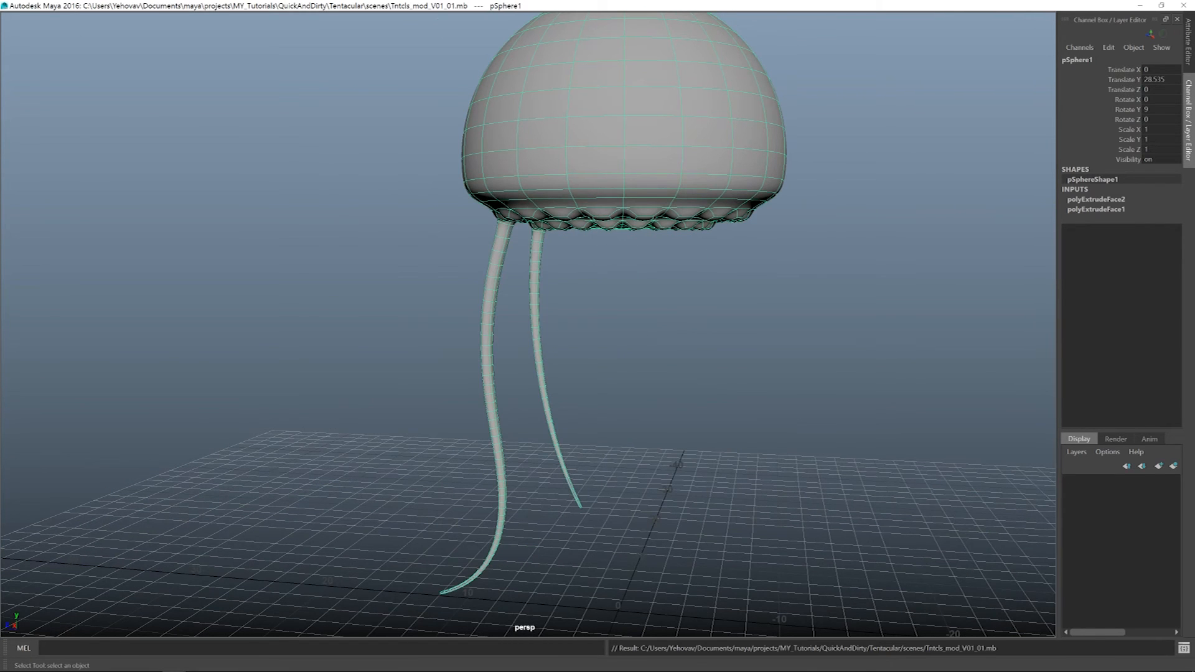
Delete the jellyfish model's construction history and check the unsmoothed mesh from below in shaded display
{"action": "middle_click_drag", "start_coordinate": [528, 324], "coordinate": [521, 382], "text": "alt"}
{"action": "left_click_drag", "start_coordinate": [521, 382], "coordinate": [538, 381], "text": "alt"}
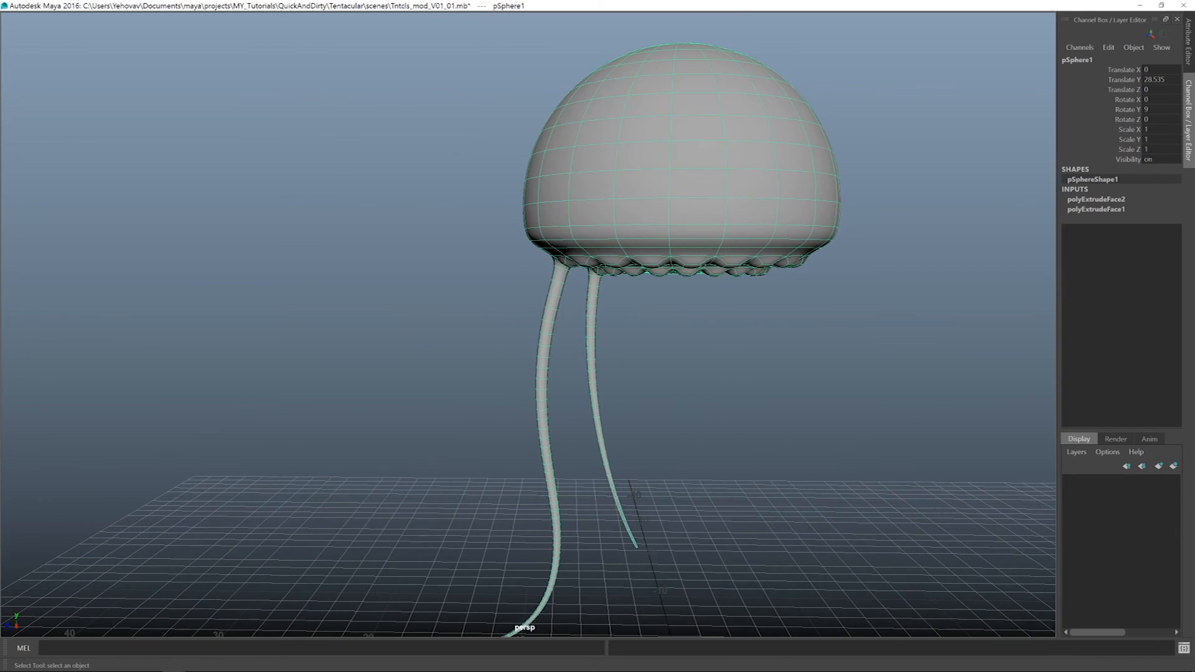
{"action": "key", "text": "alt+shift+d"}
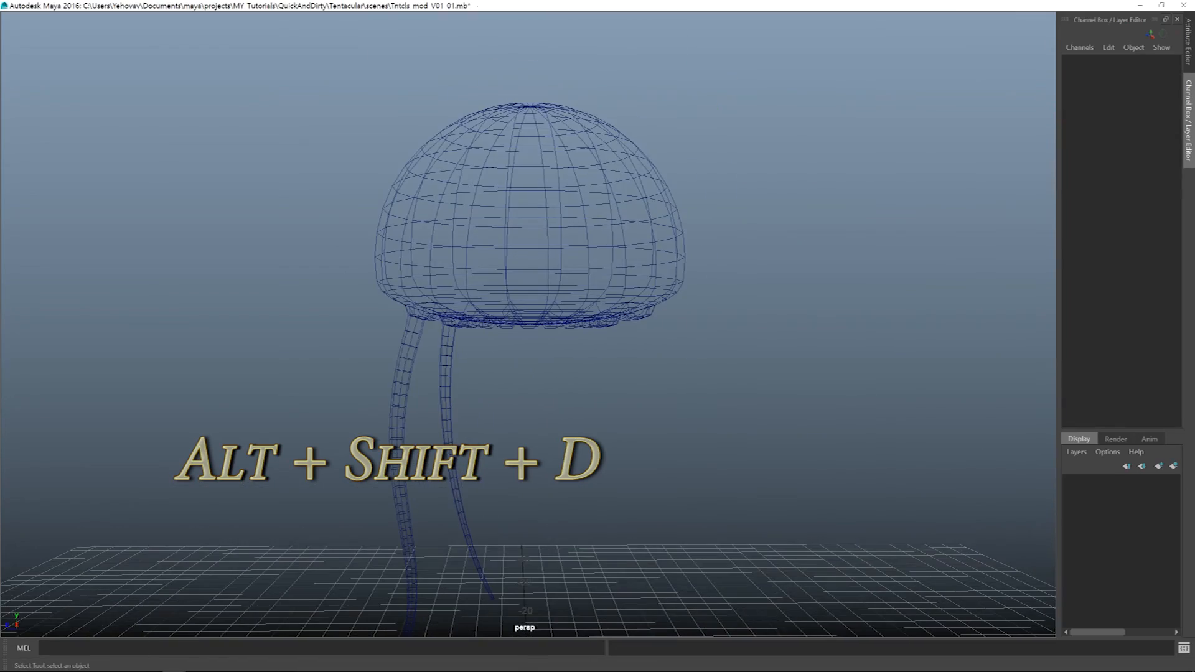
{"action": "mouse_move", "coordinate": [541, 380]}
{"action": "left_mouse_down", "text": "alt"}
{"action": "mouse_move", "coordinate": [518, 359]}
{"action": "mouse_move", "coordinate": [590, 391]}
{"action": "mouse_move", "coordinate": [669, 398]}
{"action": "mouse_move", "coordinate": [515, 384]}
{"action": "mouse_move", "coordinate": [563, 398]}
{"action": "mouse_move", "coordinate": [546, 367]}
{"action": "left_mouse_up", "text": "alt"}
{"action": "key", "text": "5"}
{"action": "middle_click_drag", "start_coordinate": [546, 367], "coordinate": [496, 430], "text": "alt"}
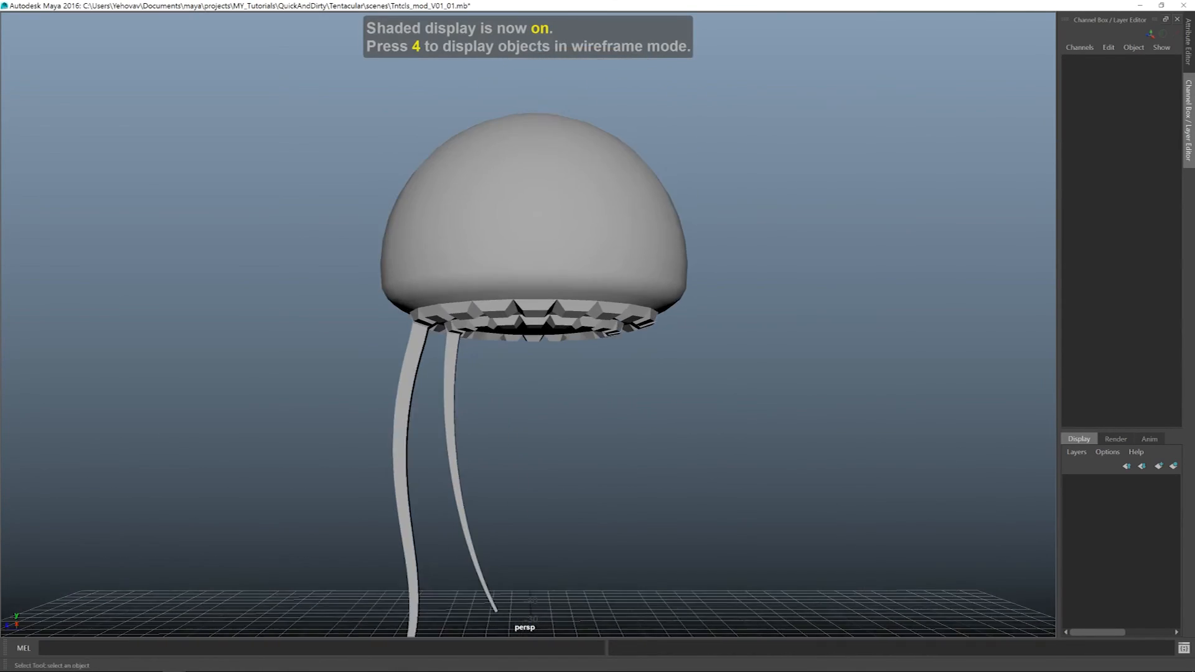
{"action": "left_click_drag", "start_coordinate": [497, 430], "coordinate": [497, 349], "text": "alt"}
{"action": "right_click_drag", "start_coordinate": [497, 348], "coordinate": [597, 349], "text": "alt"}
{"action": "middle_click_drag", "start_coordinate": [597, 348], "coordinate": [595, 408], "text": "alt"}
{"action": "left_click_drag", "start_coordinate": [594, 407], "coordinate": [616, 418], "text": "alt"}
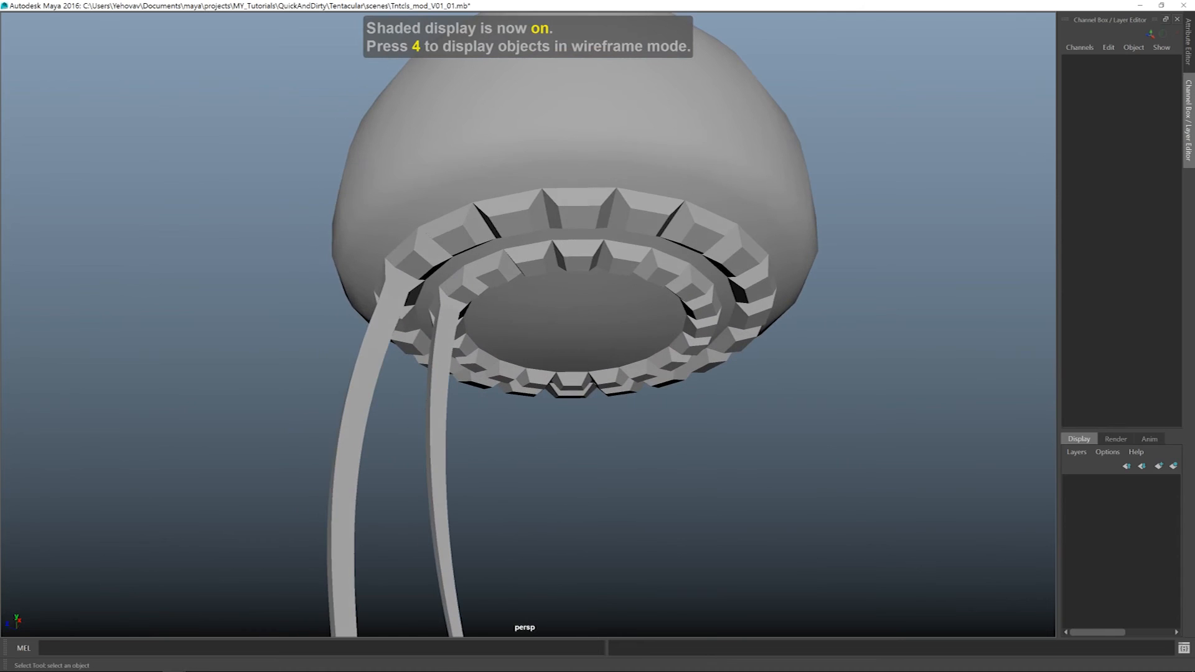
Select only the two tentacle guide curves in wireframe, leaving the mesh out, and examine the tentacles in shaded display
{"action": "key", "text": "4"}
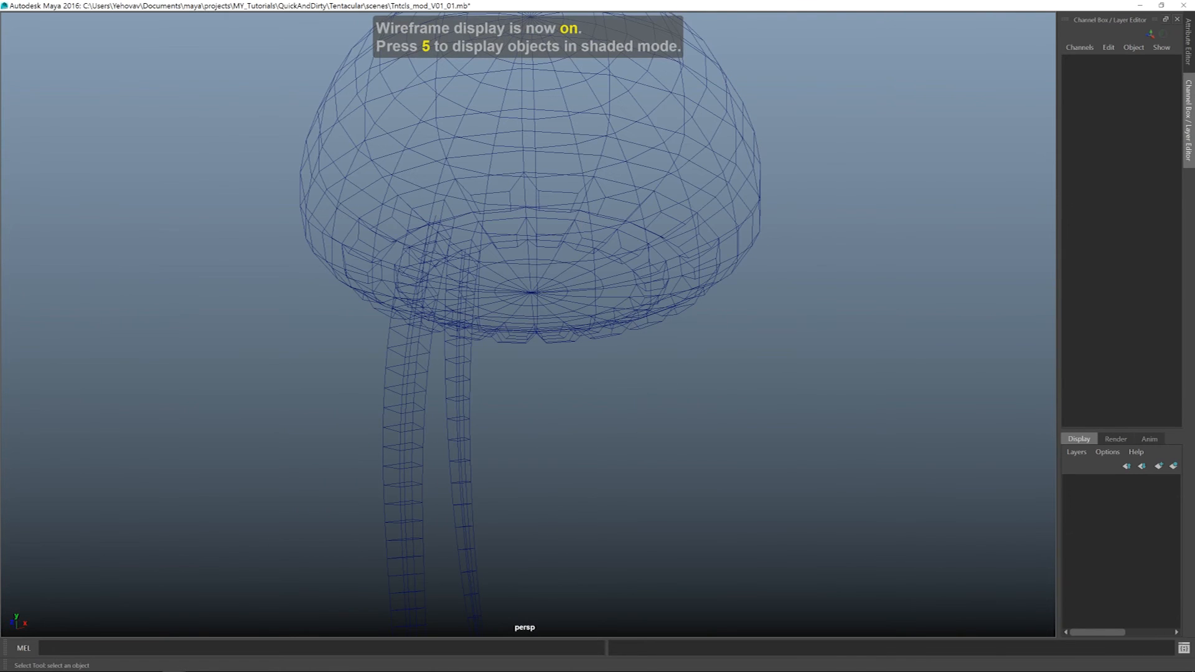
{"action": "left_click_drag", "start_coordinate": [358, 375], "coordinate": [504, 452]}
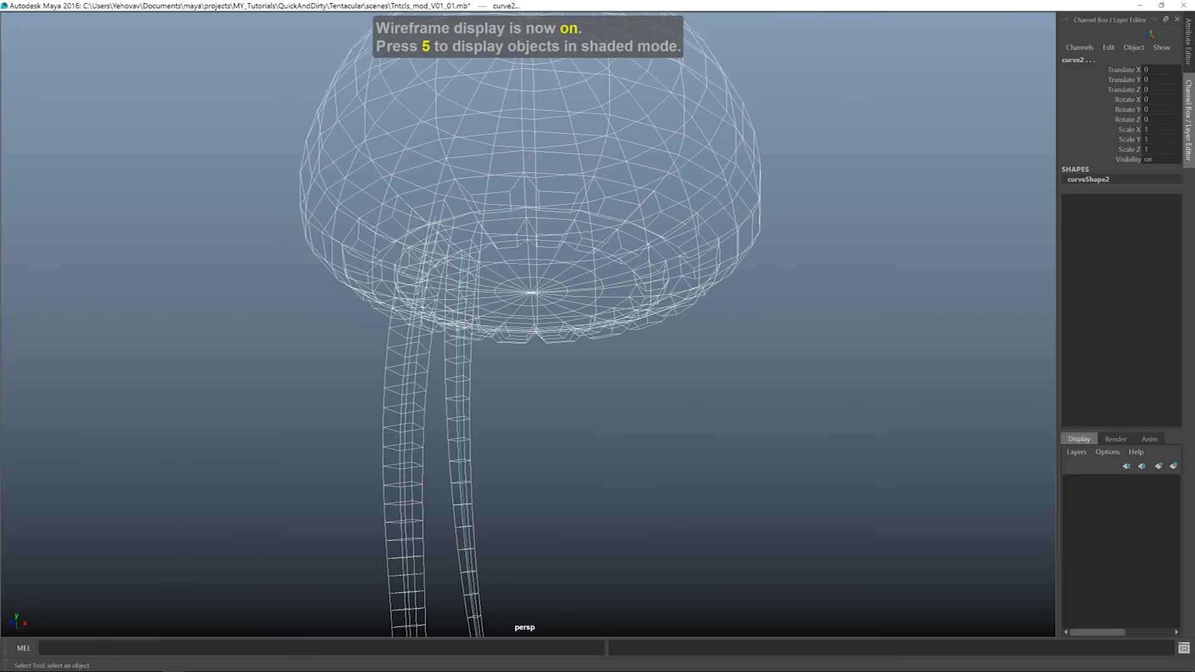
{"action": "left_click", "coordinate": [613, 293], "text": "ctrl"}
{"action": "left_click_drag", "start_coordinate": [613, 293], "coordinate": [535, 349], "text": "alt"}
{"action": "middle_click_drag", "start_coordinate": [535, 348], "coordinate": [603, 326], "text": "alt"}
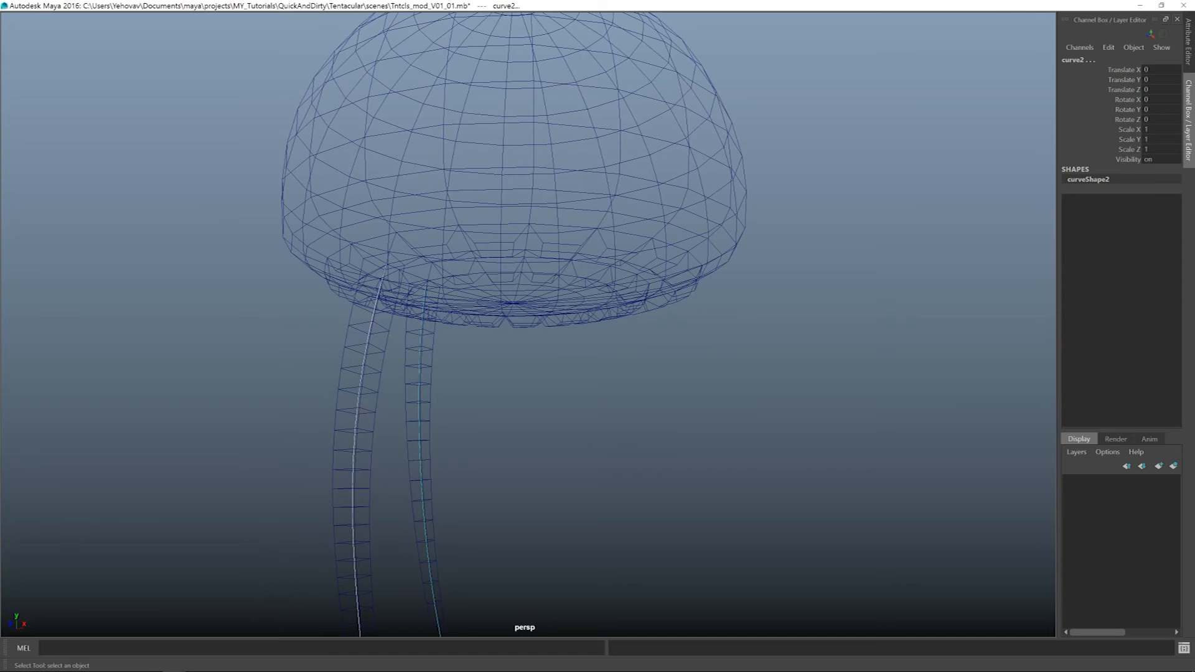
{"action": "key", "text": "5"}
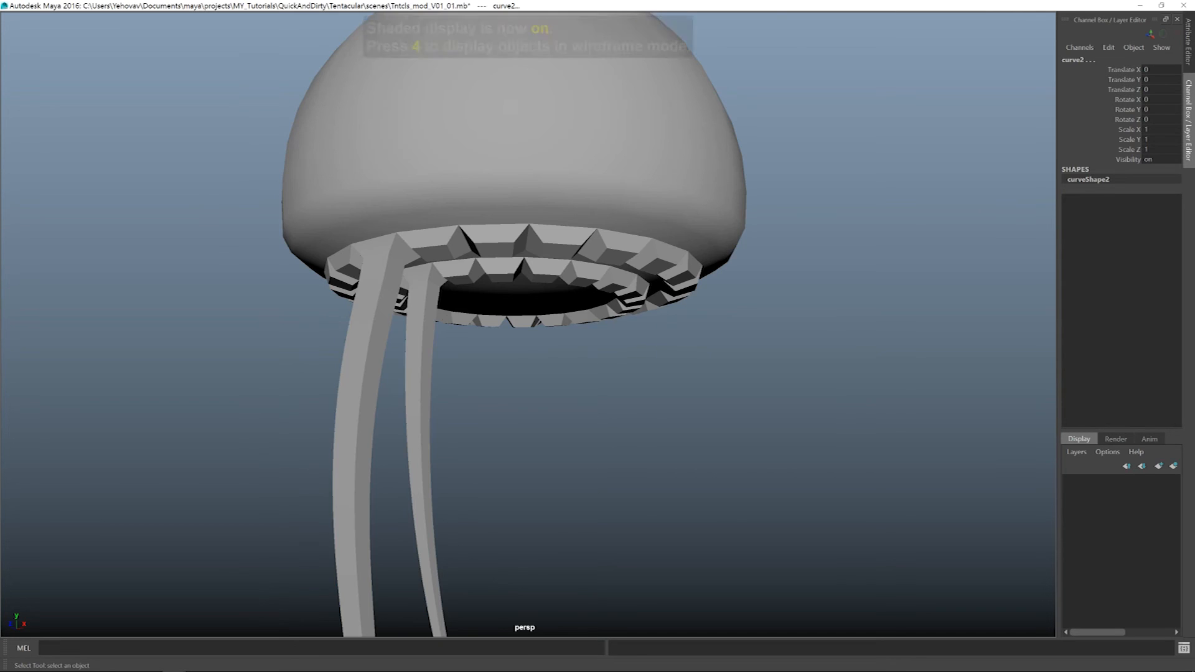
{"action": "mouse_move", "coordinate": [604, 326]}
{"action": "left_mouse_down", "text": "alt"}
{"action": "mouse_move", "coordinate": [619, 346]}
{"action": "mouse_move", "coordinate": [611, 311]}
{"action": "mouse_move", "coordinate": [612, 337]}
{"action": "left_mouse_up", "text": "alt"}
{"action": "middle_click_drag", "start_coordinate": [611, 337], "coordinate": [608, 351], "text": "alt"}
{"action": "mouse_move", "coordinate": [608, 351]}
{"action": "left_mouse_down", "text": "alt"}
{"action": "mouse_move", "coordinate": [632, 360]}
{"action": "mouse_move", "coordinate": [615, 340]}
{"action": "left_mouse_up", "text": "alt"}
{"action": "middle_click_drag", "start_coordinate": [615, 340], "coordinate": [688, 167], "text": "alt"}
Delete both tentacle guide curves while keeping the mesh
{"action": "left_click", "coordinate": [665, 242]}
{"action": "left_click_drag", "start_coordinate": [386, 336], "coordinate": [467, 338]}
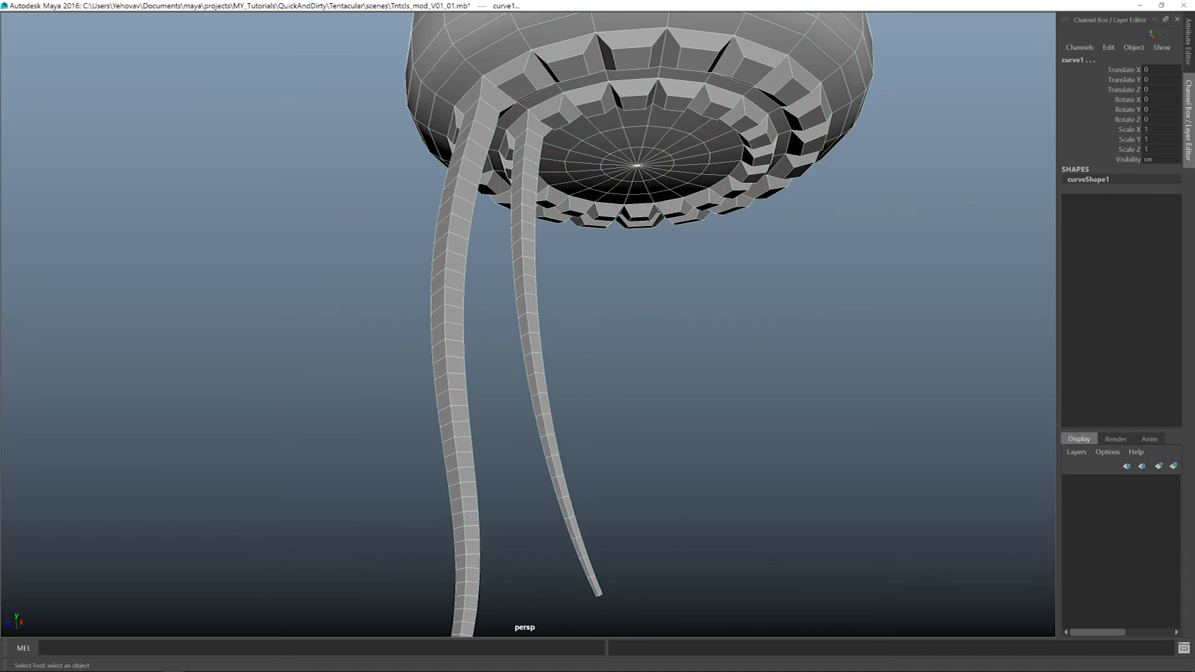
{"action": "key", "text": "4"}
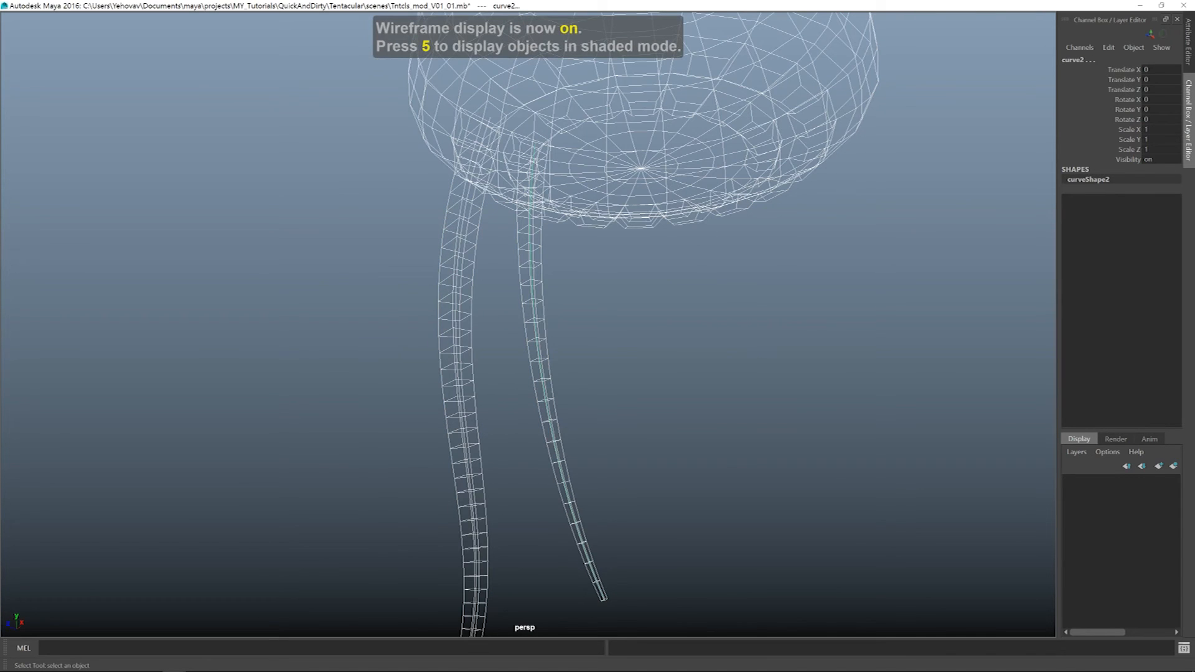
{"action": "key", "text": "Delete"}
{"action": "middle_click_drag", "start_coordinate": [598, 249], "coordinate": [574, 381], "text": "alt"}
{"action": "left_click_drag", "start_coordinate": [573, 381], "coordinate": [575, 430], "text": "alt"}
{"action": "middle_click_drag", "start_coordinate": [576, 429], "coordinate": [552, 467], "text": "alt"}
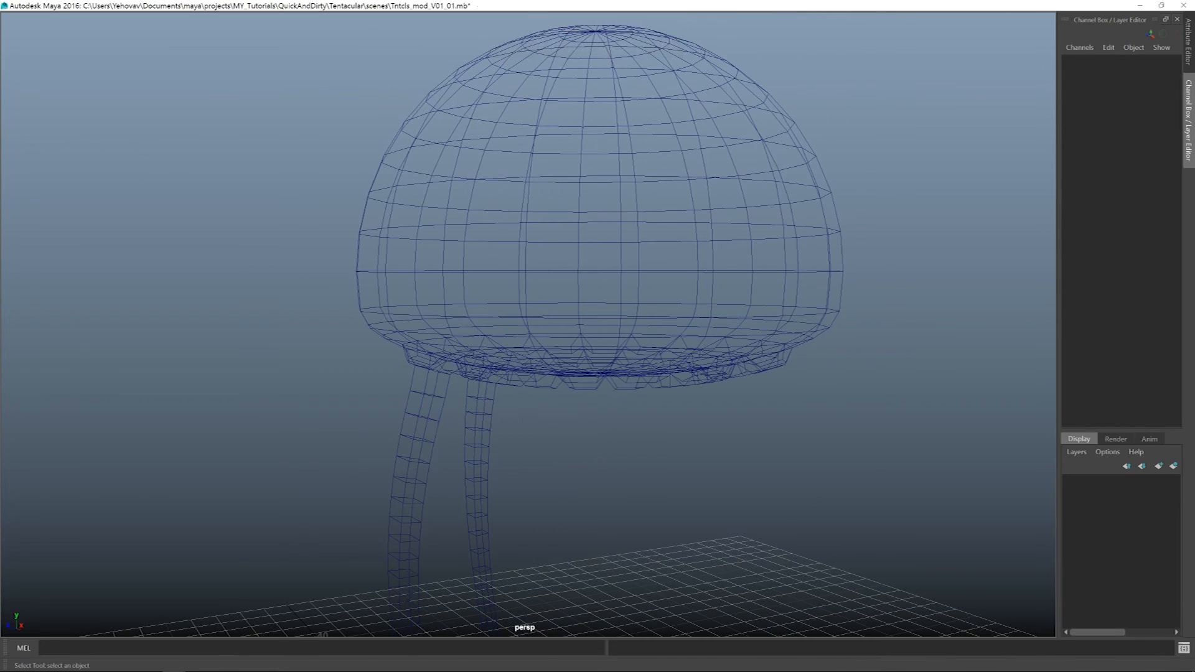
Select the mesh, show it as wireframe in the top view and delete the faces of the half opposite the tentacles
{"action": "key", "text": "5"}
{"action": "middle_click_drag", "start_coordinate": [598, 298], "coordinate": [642, 354], "text": "alt"}
{"action": "left_click", "coordinate": [642, 354]}
{"action": "key", "text": "space"}
{"action": "key", "text": "space"}
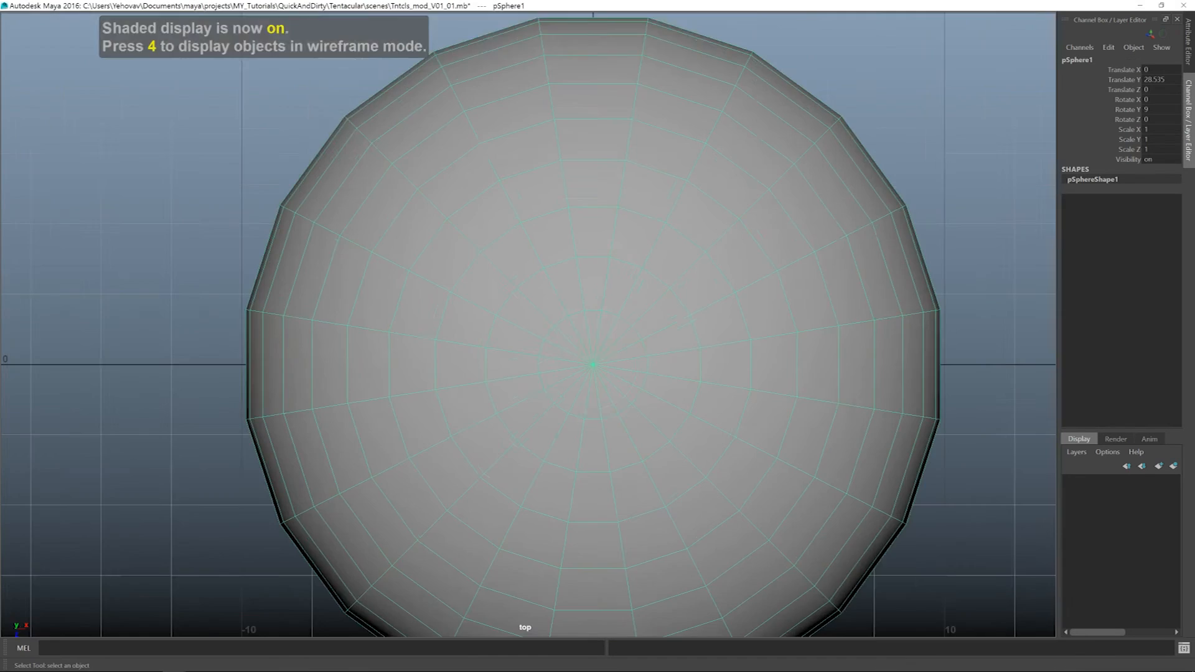
{"action": "key", "text": "4"}
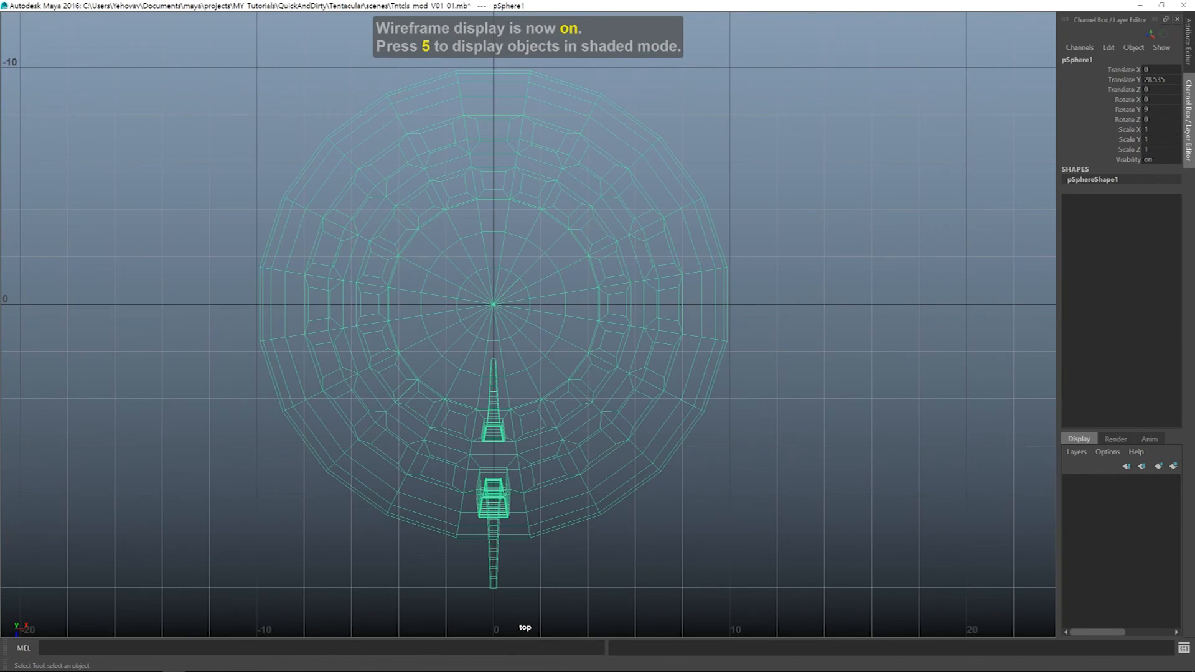
{"action": "middle_click_drag", "start_coordinate": [493, 304], "coordinate": [499, 309], "text": "alt"}
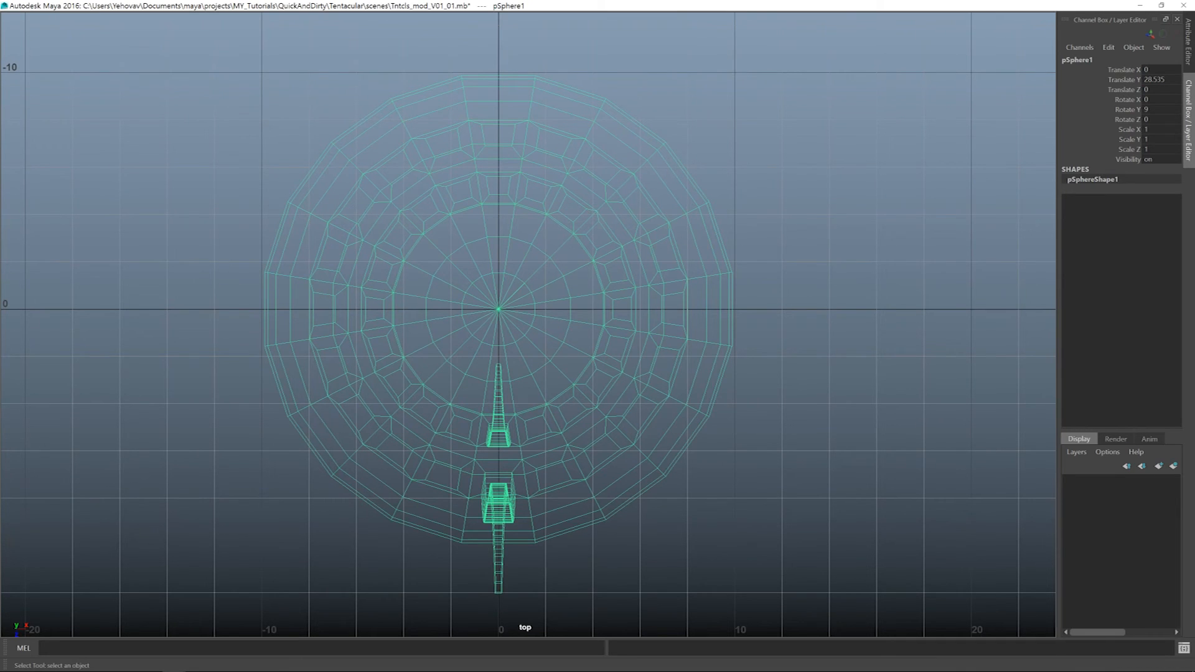
{"action": "middle_click_drag", "start_coordinate": [499, 310], "coordinate": [503, 307], "text": "alt"}
{"action": "key", "text": "F11"}
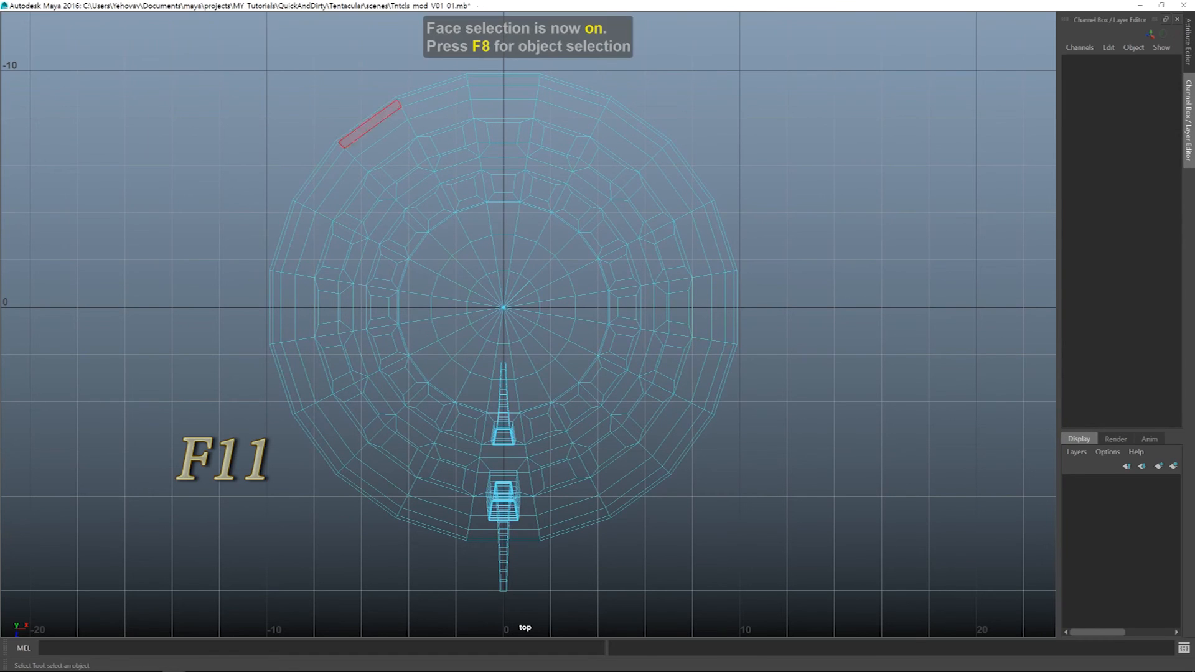
{"action": "left_click_drag", "start_coordinate": [144, 52], "coordinate": [775, 299]}
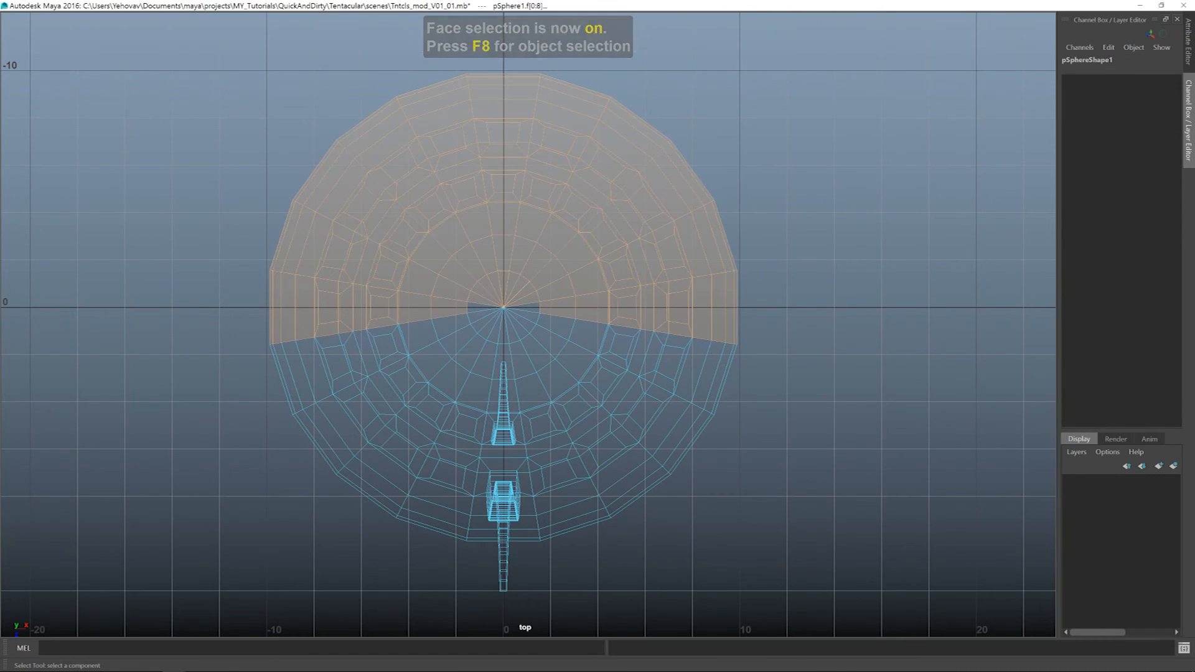
{"action": "key", "text": "Delete"}
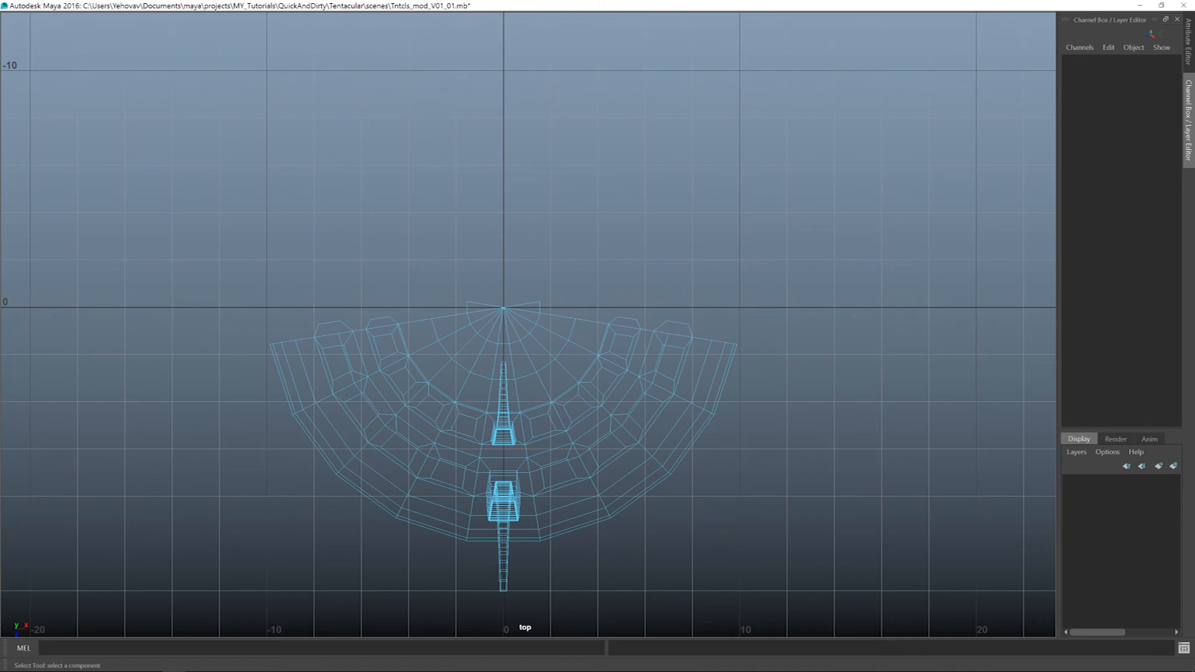
Delete the faces around the dome's centre on both sides of the wedge that carries the tentacles
{"action": "left_click", "coordinate": [528, 307]}
{"action": "left_click_drag", "start_coordinate": [520, 291], "coordinate": [619, 389]}
{"action": "key", "text": "Delete"}
{"action": "left_click_drag", "start_coordinate": [498, 293], "coordinate": [460, 326]}
{"action": "key", "text": "Delete"}
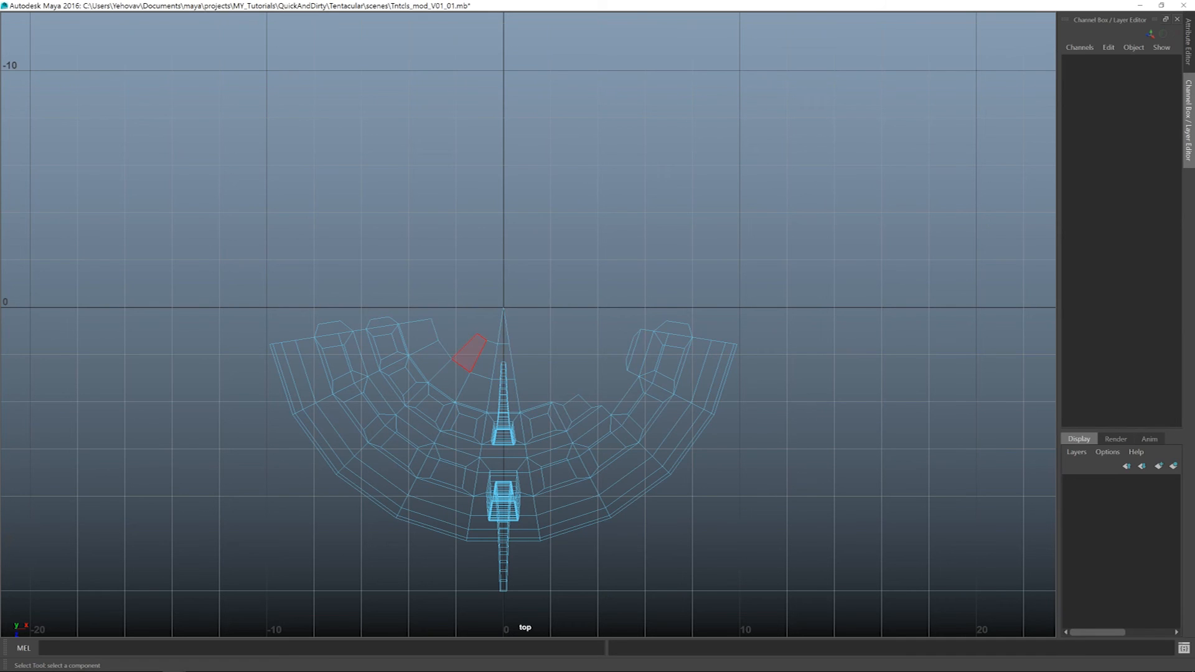
Delete all remaining dome faces on the negative X side of the tentacle wedge
{"action": "left_click_drag", "start_coordinate": [255, 271], "coordinate": [472, 454]}
{"action": "key", "text": "Delete"}
{"action": "left_click_drag", "start_coordinate": [297, 573], "coordinate": [458, 466]}
{"action": "key", "text": "Delete"}
{"action": "left_click_drag", "start_coordinate": [449, 422], "coordinate": [475, 441]}
{"action": "key", "text": "Delete"}
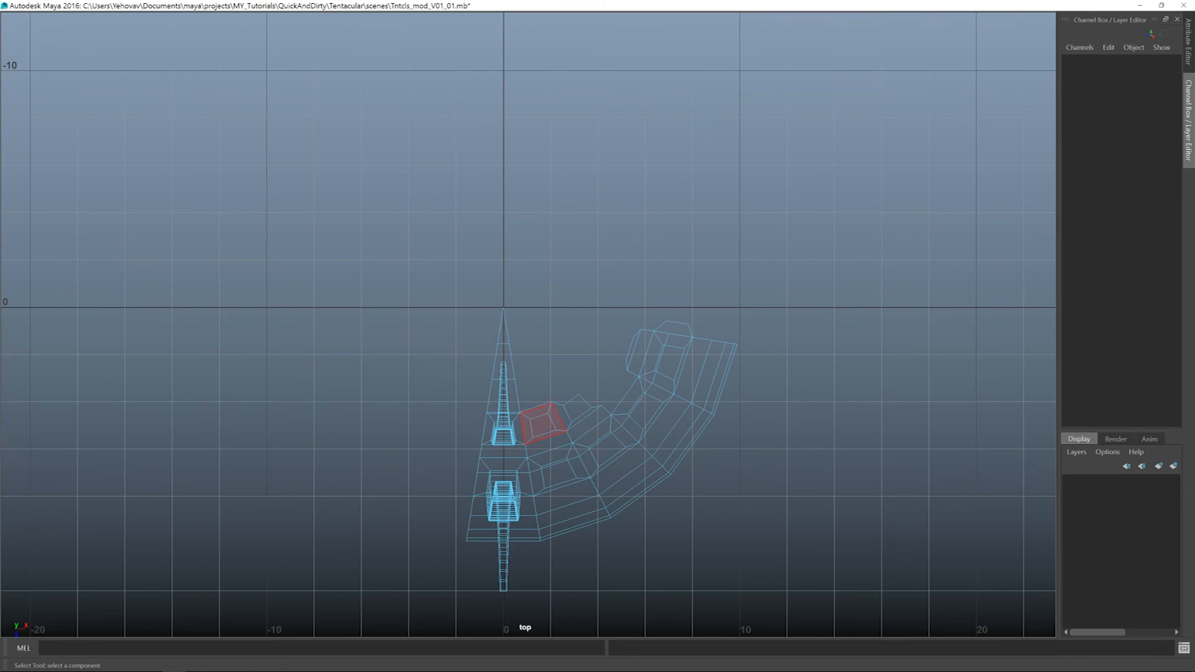
Delete all remaining dome faces on the positive X side of the tentacle wedge and return to object selection
{"action": "left_click_drag", "start_coordinate": [530, 398], "coordinate": [779, 472]}
{"action": "key", "text": "Delete"}
{"action": "left_click_drag", "start_coordinate": [592, 307], "coordinate": [721, 405]}
{"action": "key", "text": "Delete"}
{"action": "left_click_drag", "start_coordinate": [781, 351], "coordinate": [564, 581]}
{"action": "key", "text": "Delete"}
{"action": "middle_click_drag", "start_coordinate": [503, 460], "coordinate": [495, 423], "text": "alt"}
{"action": "key", "text": "F8"}
Examine the single dome wedge with its two tentacles from several angles in the perspective view
{"action": "key", "text": "space"}
{"action": "middle_click_drag", "start_coordinate": [554, 348], "coordinate": [601, 316], "text": "alt"}
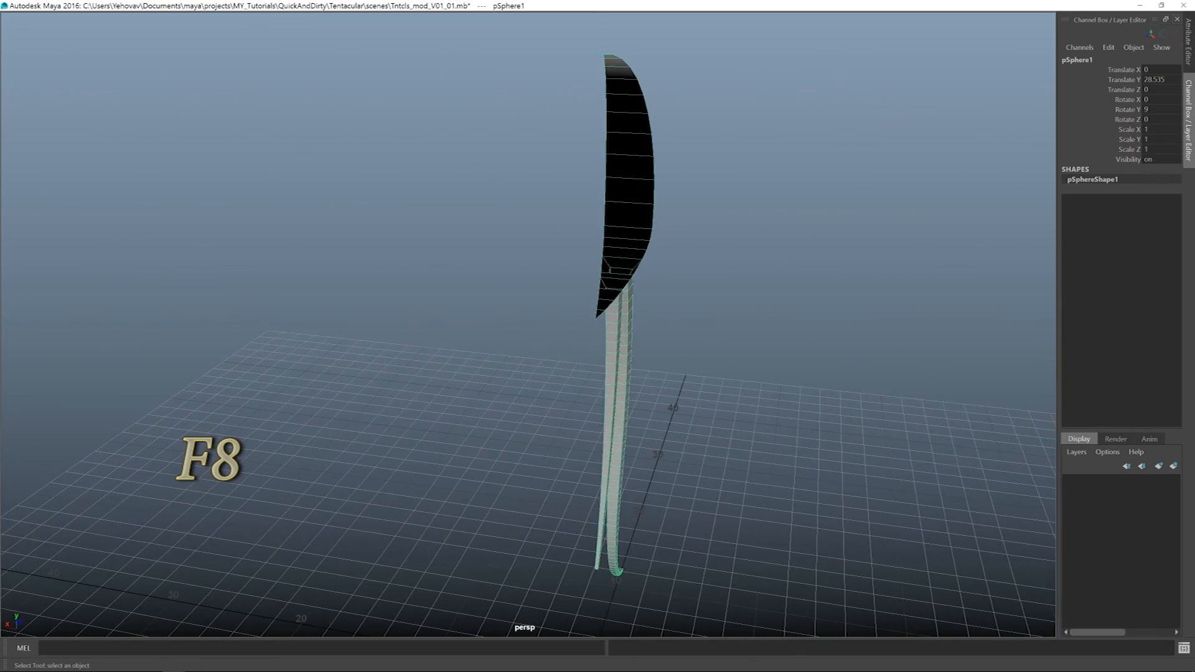
{"action": "left_click_drag", "start_coordinate": [560, 336], "coordinate": [678, 346], "text": "alt"}
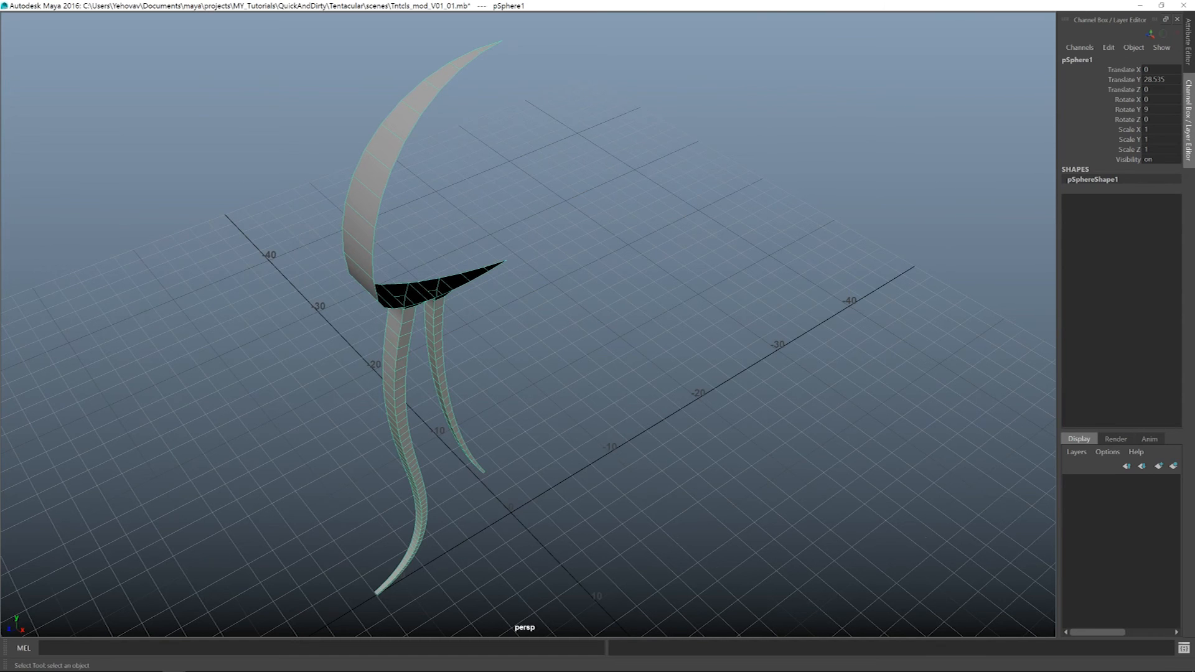
{"action": "middle_click_drag", "start_coordinate": [560, 336], "coordinate": [559, 346], "text": "alt"}
{"action": "left_click_drag", "start_coordinate": [559, 345], "coordinate": [574, 322], "text": "alt"}
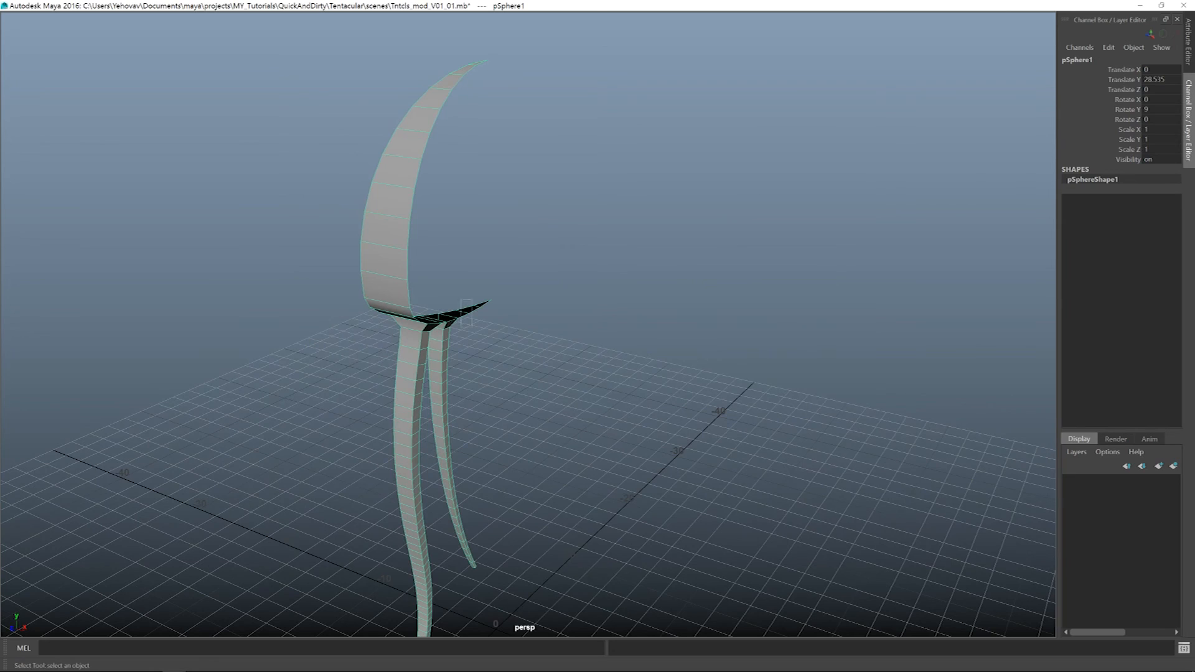
{"action": "left_click_drag", "start_coordinate": [466, 313], "coordinate": [535, 274], "text": "alt"}
{"action": "left_click_drag", "start_coordinate": [560, 337], "coordinate": [547, 386], "text": "alt"}
{"action": "middle_click_drag", "start_coordinate": [547, 386], "coordinate": [567, 403], "text": "alt"}
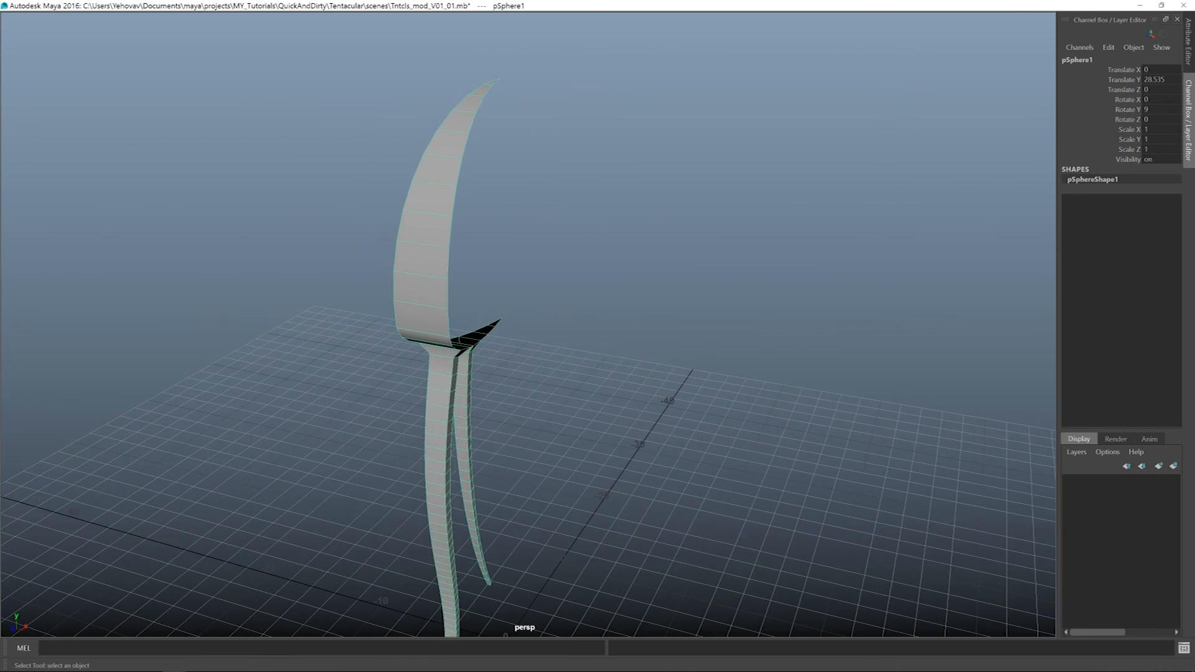
{"action": "left_click_drag", "start_coordinate": [560, 336], "coordinate": [532, 319], "text": "alt"}
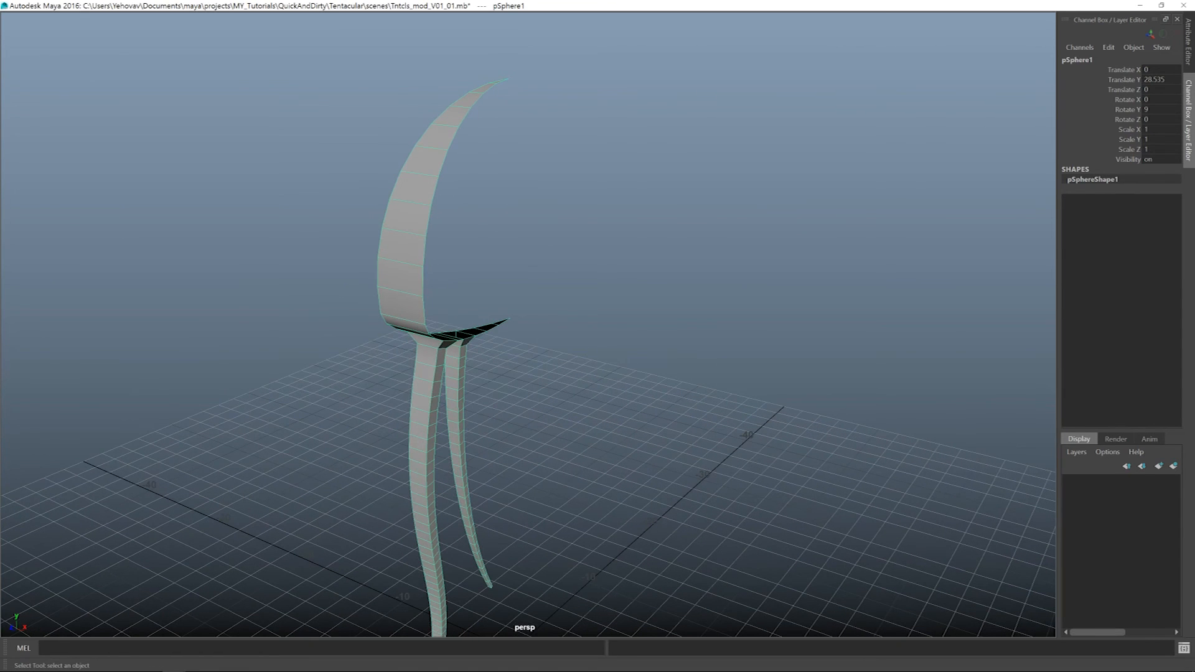
{"action": "left_click_drag", "start_coordinate": [560, 337], "coordinate": [616, 348], "text": "alt"}
Use Duplicate Special to make 19 copies of the wedge under World, each rotated 18 degrees around Y
{"action": "key", "text": "space"}
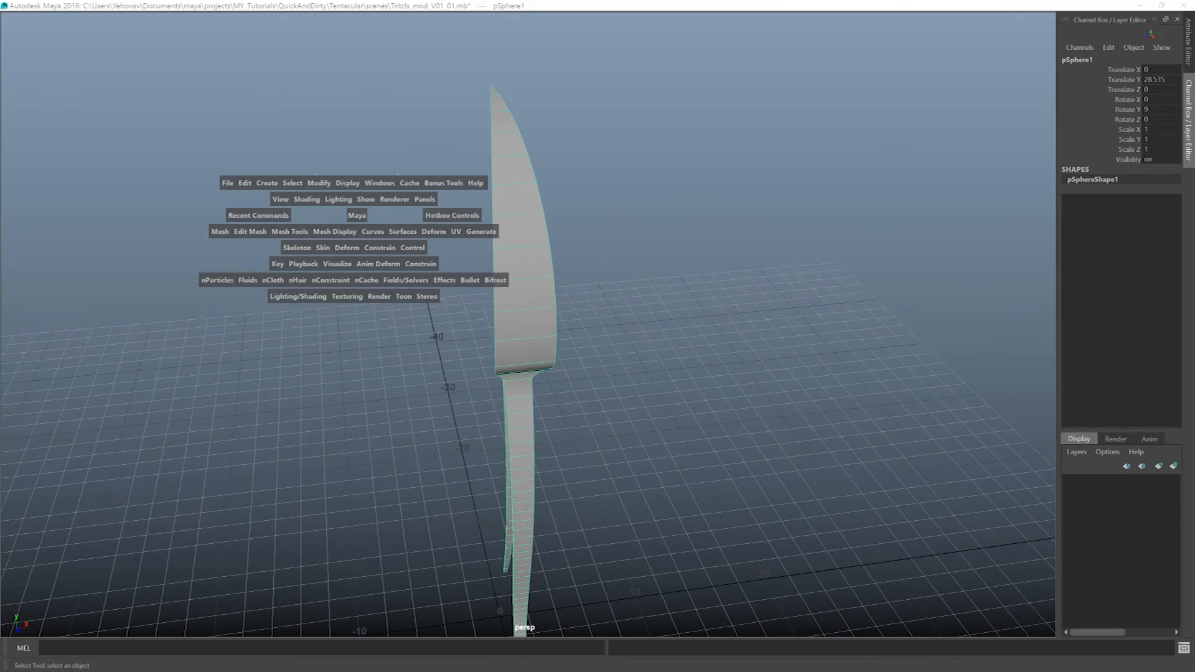
{"action": "left_click", "coordinate": [245, 183]}
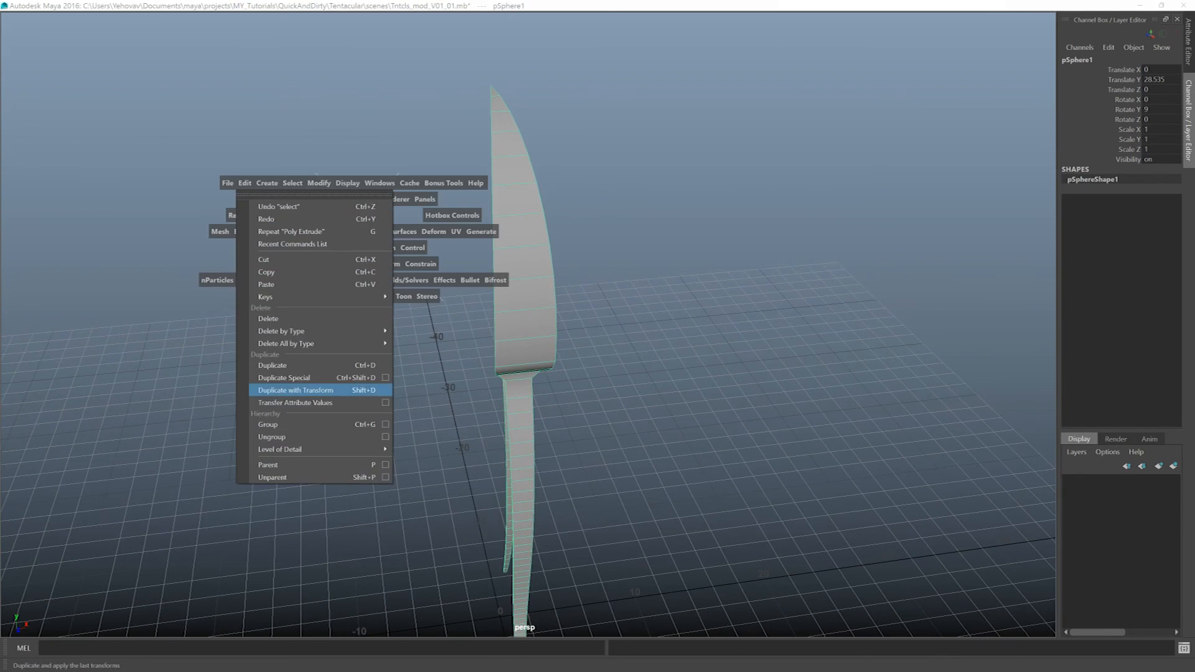
{"action": "left_click", "coordinate": [385, 378]}
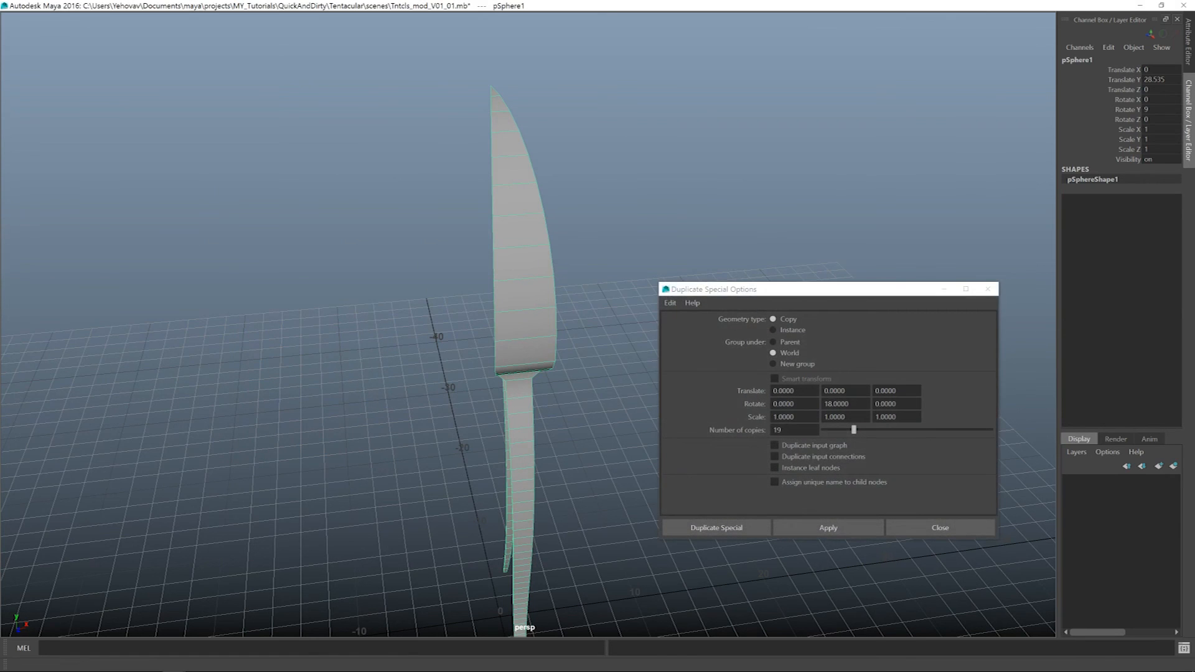
{"action": "left_click_drag", "start_coordinate": [808, 289], "coordinate": [807, 182]}
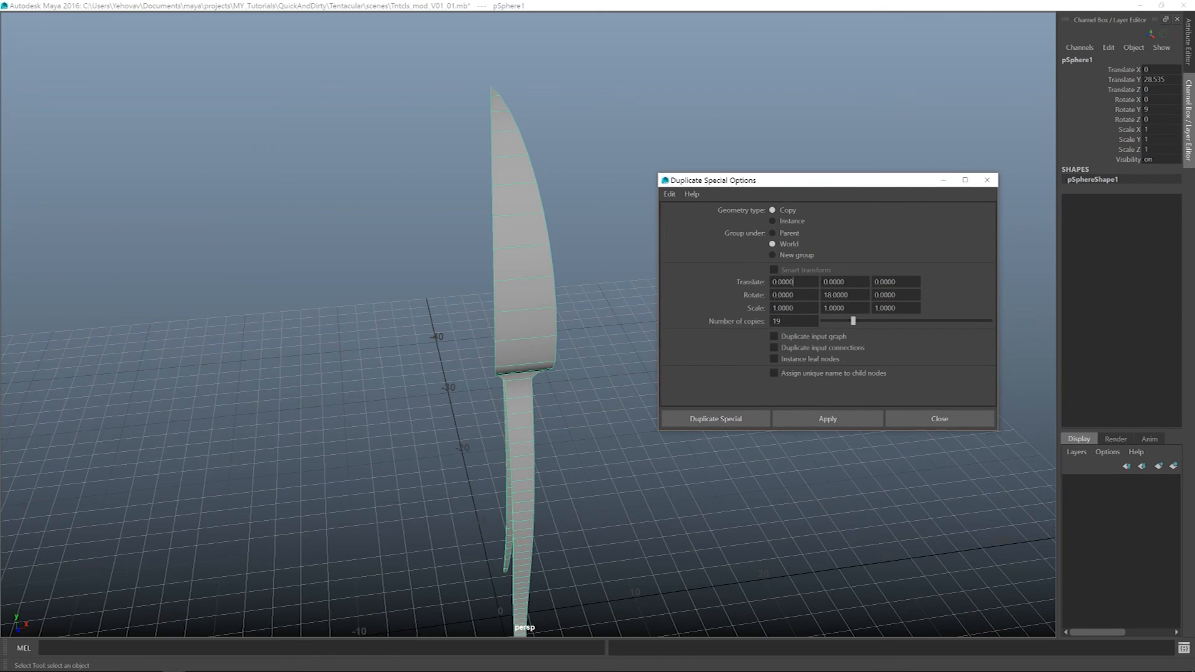
{"action": "double_click", "coordinate": [840, 294]}
{"action": "left_click_drag", "start_coordinate": [848, 295], "coordinate": [827, 295]}
{"action": "left_click", "coordinate": [715, 419]}
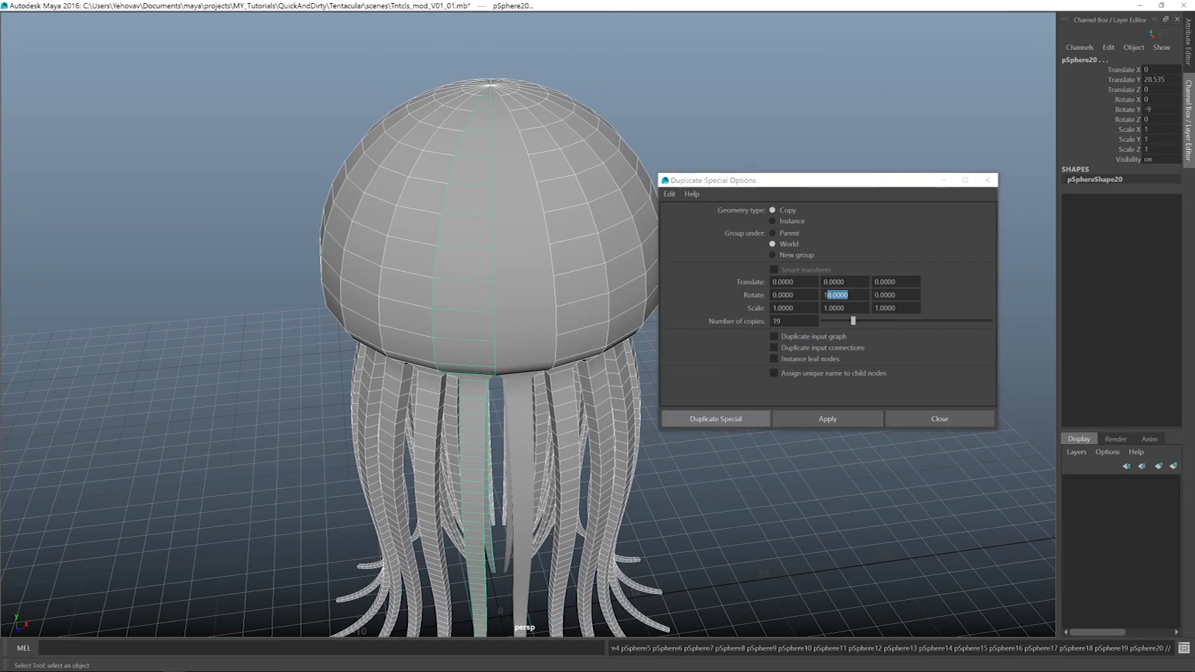
Open the Outliner, look through the list of wedge segments and select the original one, pSphere1
{"action": "left_click_drag", "start_coordinate": [715, 418], "coordinate": [613, 436], "text": "alt"}
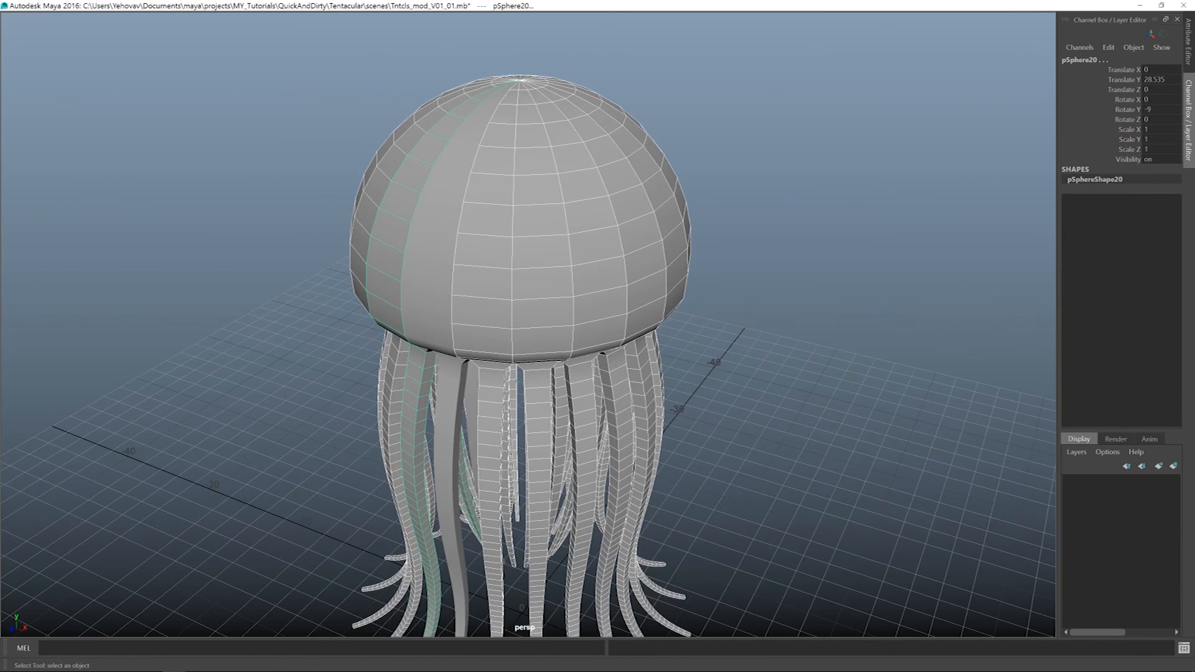
{"action": "key", "text": "space"}
{"action": "left_click", "coordinate": [822, 197]}
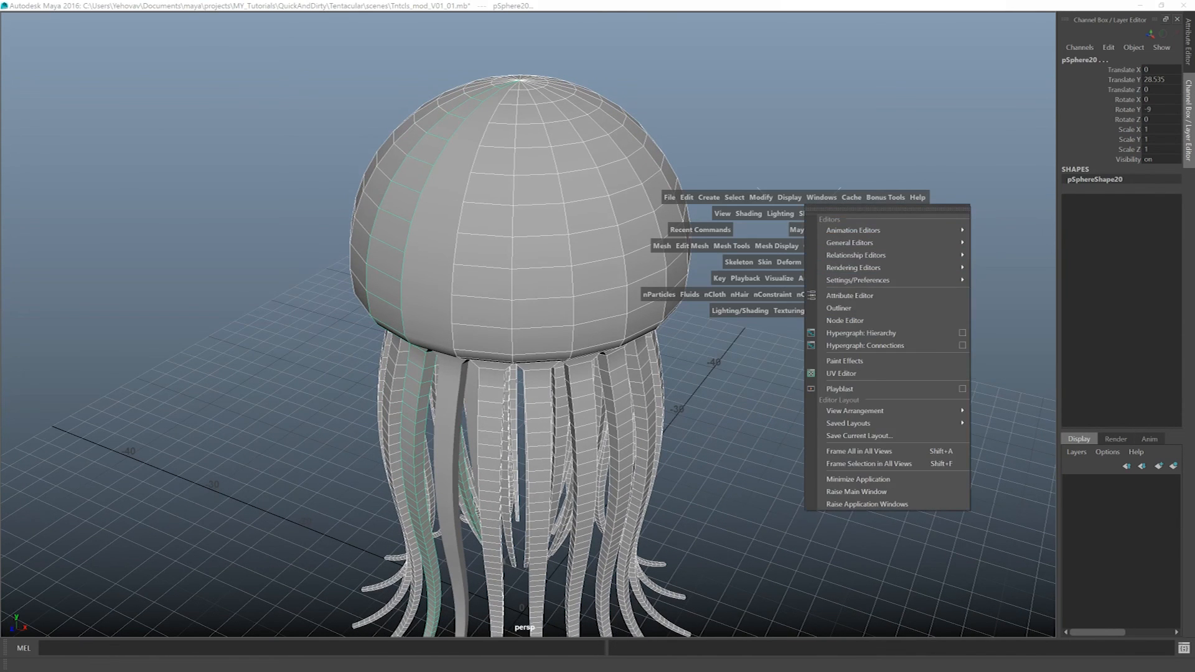
{"action": "left_click", "coordinate": [834, 307]}
{"action": "left_click_drag", "start_coordinate": [995, 331], "coordinate": [954, 282]}
{"action": "scroll", "coordinate": [965, 436], "scroll_direction": "down", "scroll_amount": 2}
{"action": "scroll", "coordinate": [966, 436], "scroll_direction": "up", "scroll_amount": 2}
{"action": "scroll", "coordinate": [965, 437], "scroll_direction": "down", "scroll_amount": 2}
{"action": "scroll", "coordinate": [965, 437], "scroll_direction": "up", "scroll_amount": 2}
{"action": "left_click", "coordinate": [956, 364]}
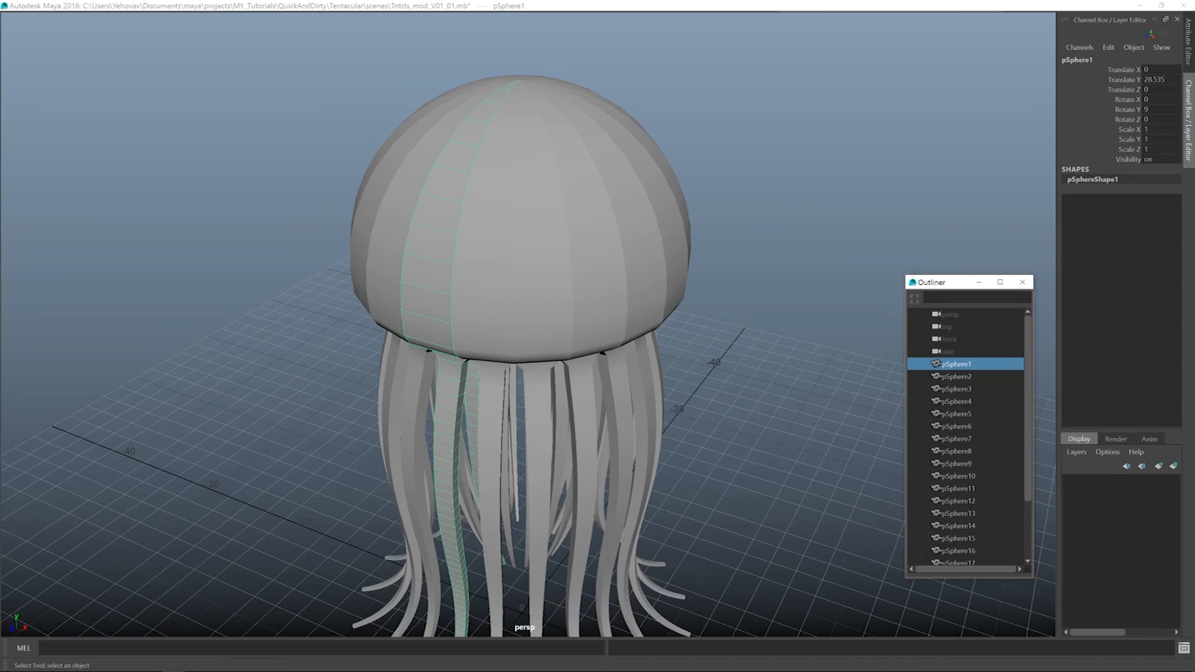
Select all 20 jellyfish wedge segments and combine them into a single mesh
{"action": "scroll", "coordinate": [965, 437], "scroll_direction": "down", "scroll_amount": 2}
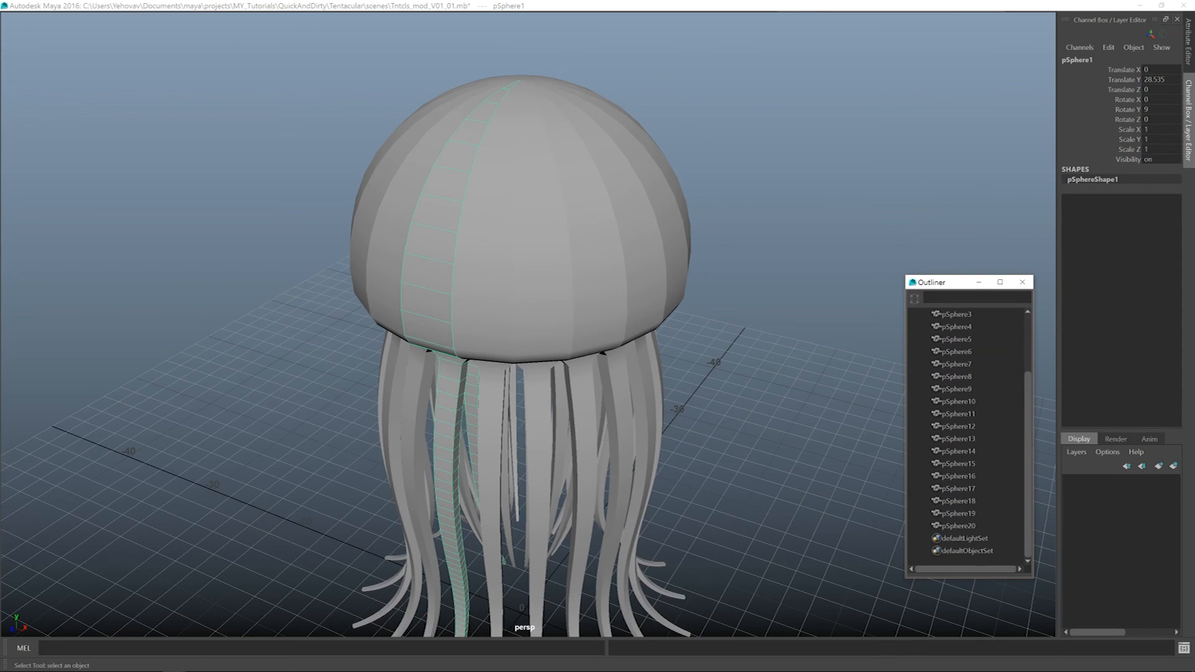
{"action": "left_click_drag", "start_coordinate": [286, 67], "coordinate": [704, 272]}
{"action": "middle_click_drag", "start_coordinate": [578, 249], "coordinate": [561, 247], "text": "alt"}
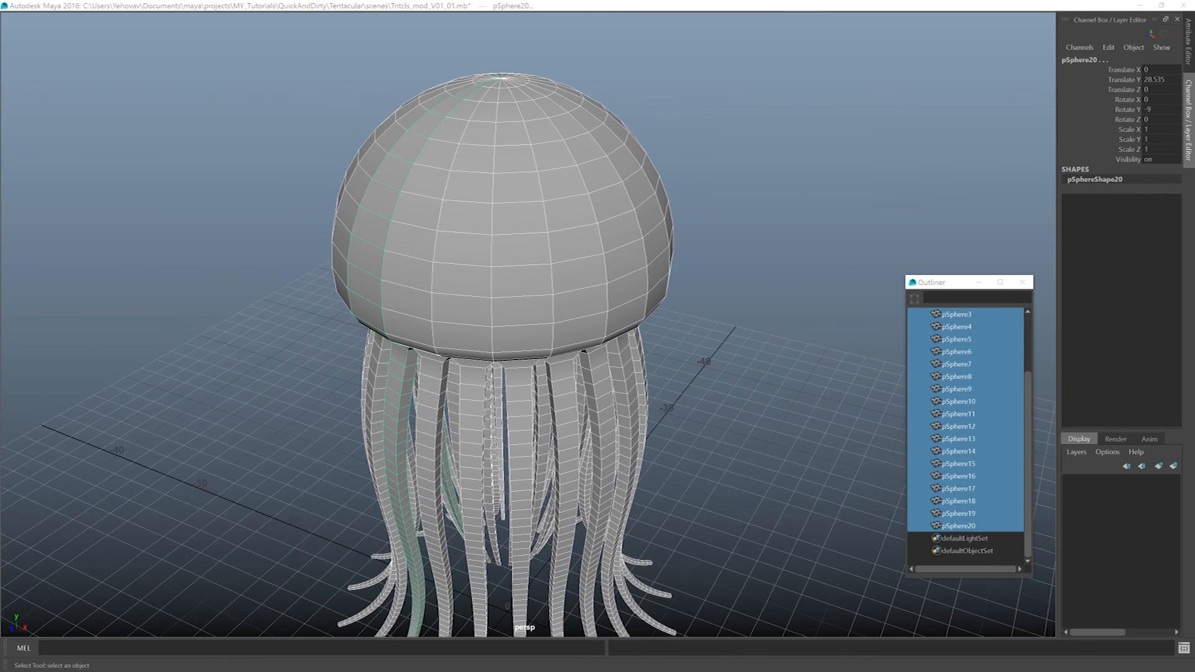
{"action": "key", "text": "space"}
{"action": "left_click", "coordinate": [424, 263]}
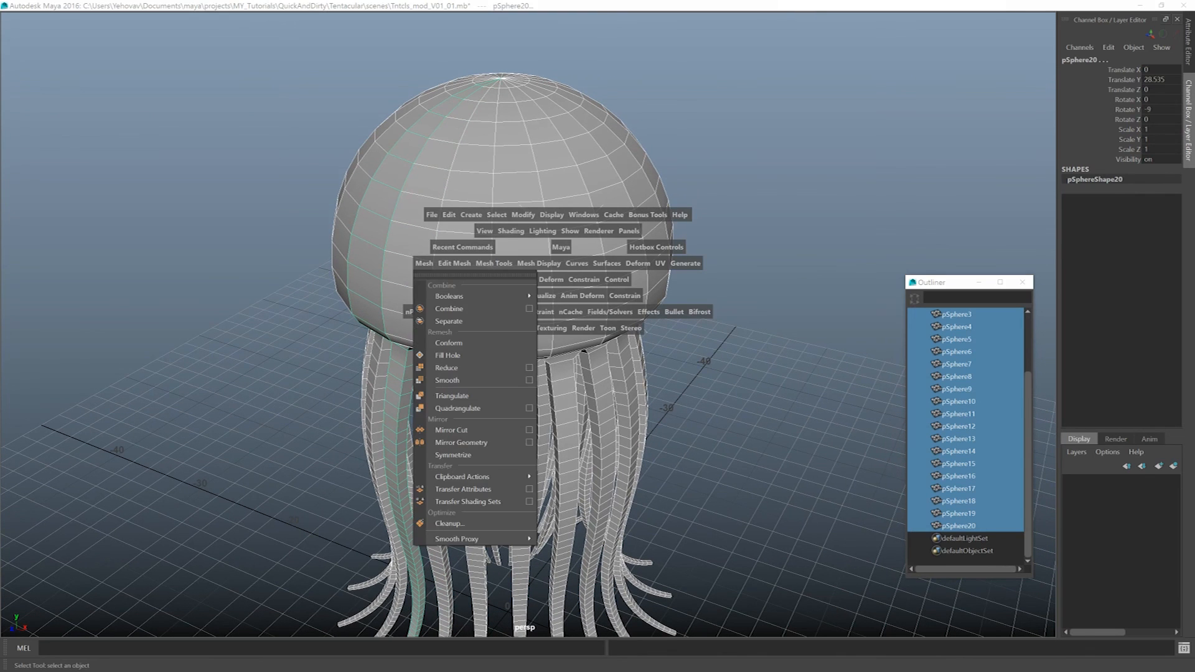
{"action": "left_click", "coordinate": [449, 309]}
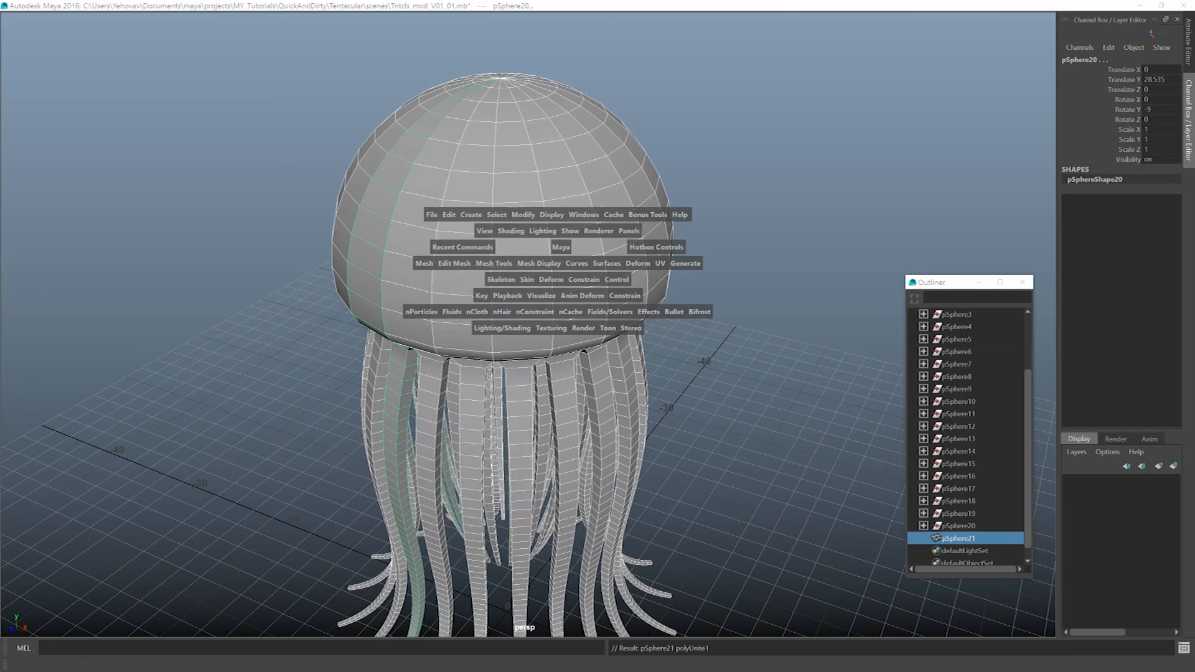
Merge the combined mesh's vertices with a threshold of 0.0001, keeping Always merge for two vertices enabled
{"action": "key", "text": "space"}
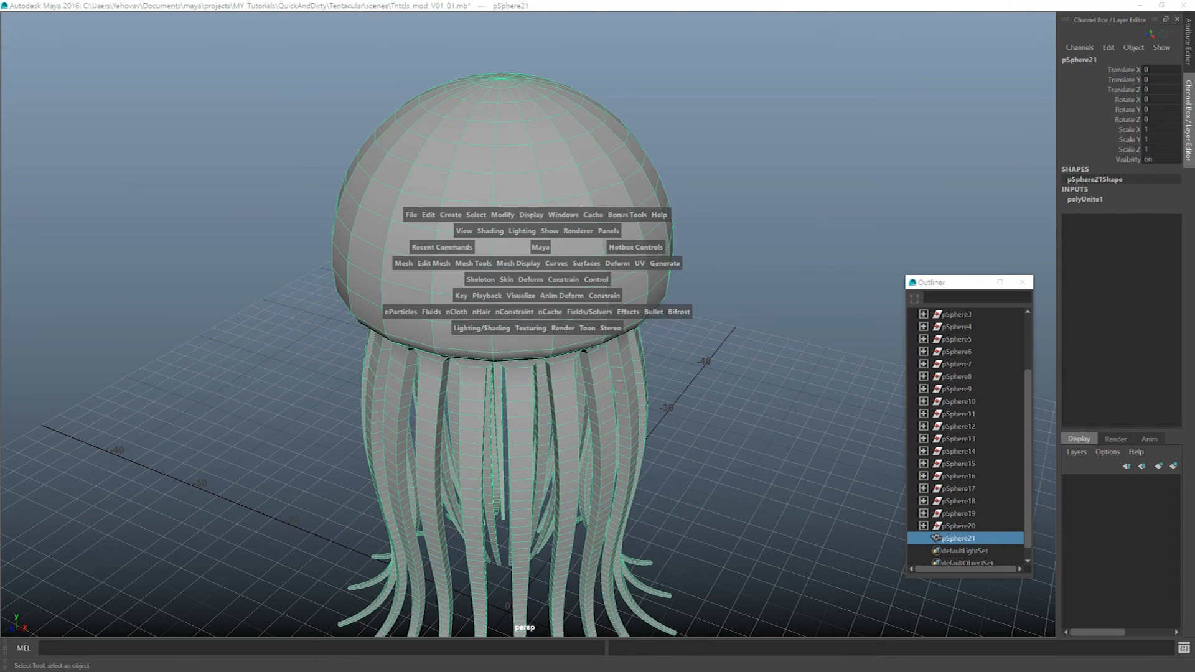
{"action": "left_click", "coordinate": [434, 264]}
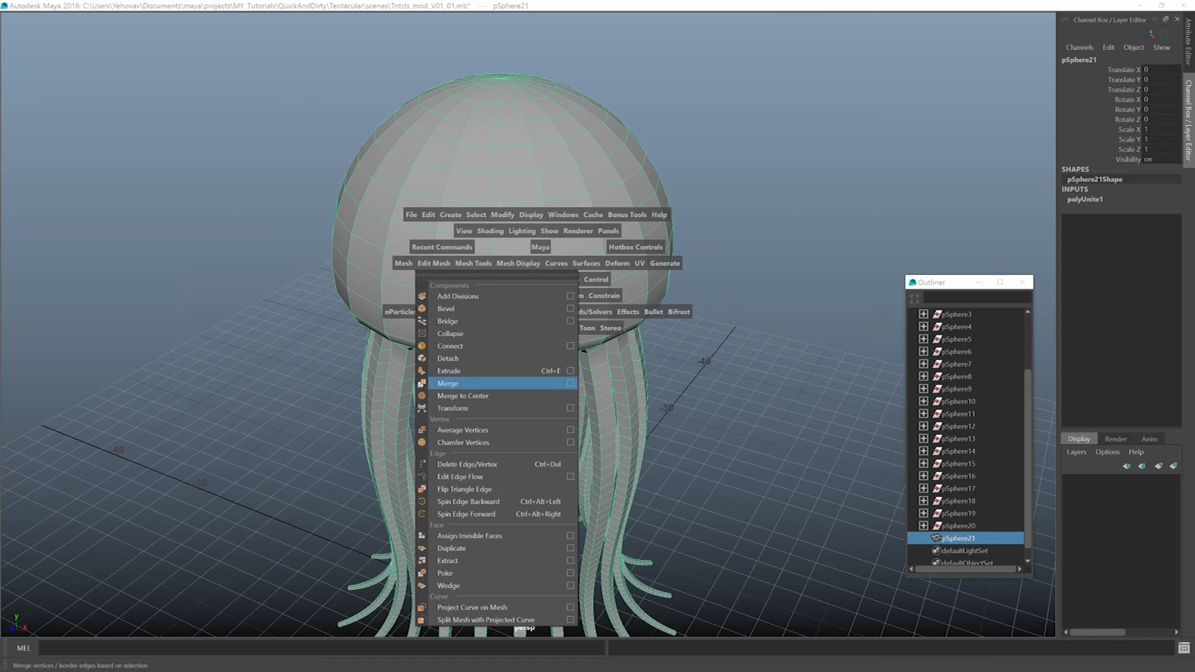
{"action": "left_click", "coordinate": [570, 383]}
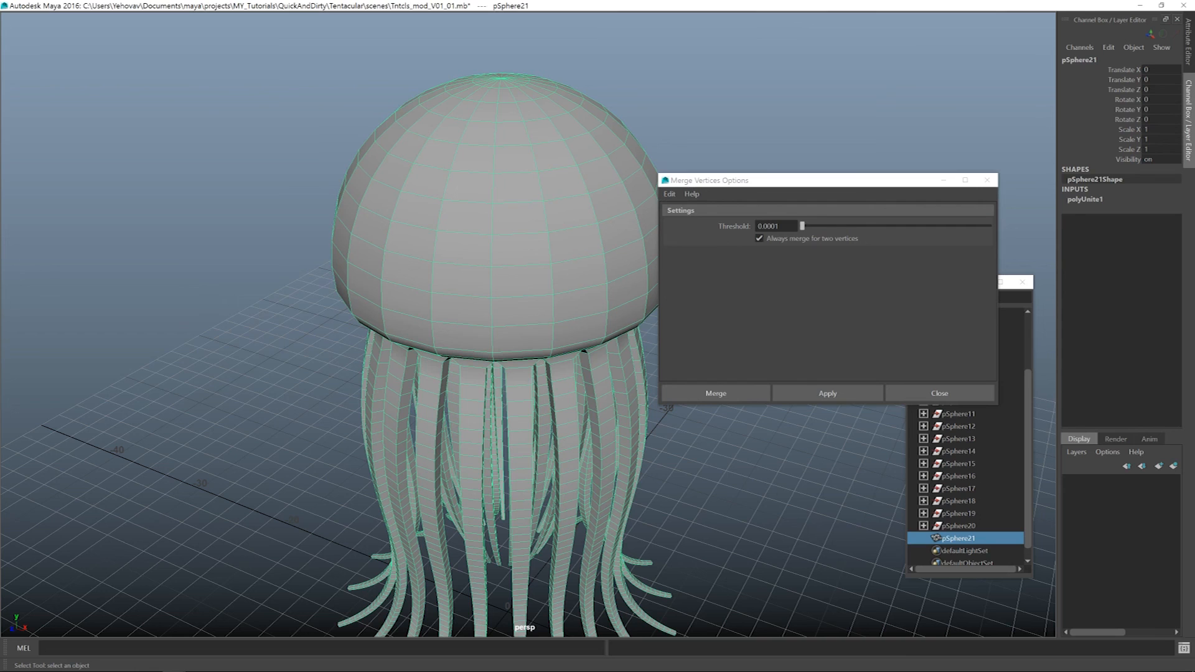
{"action": "left_click_drag", "start_coordinate": [816, 182], "coordinate": [838, 181]}
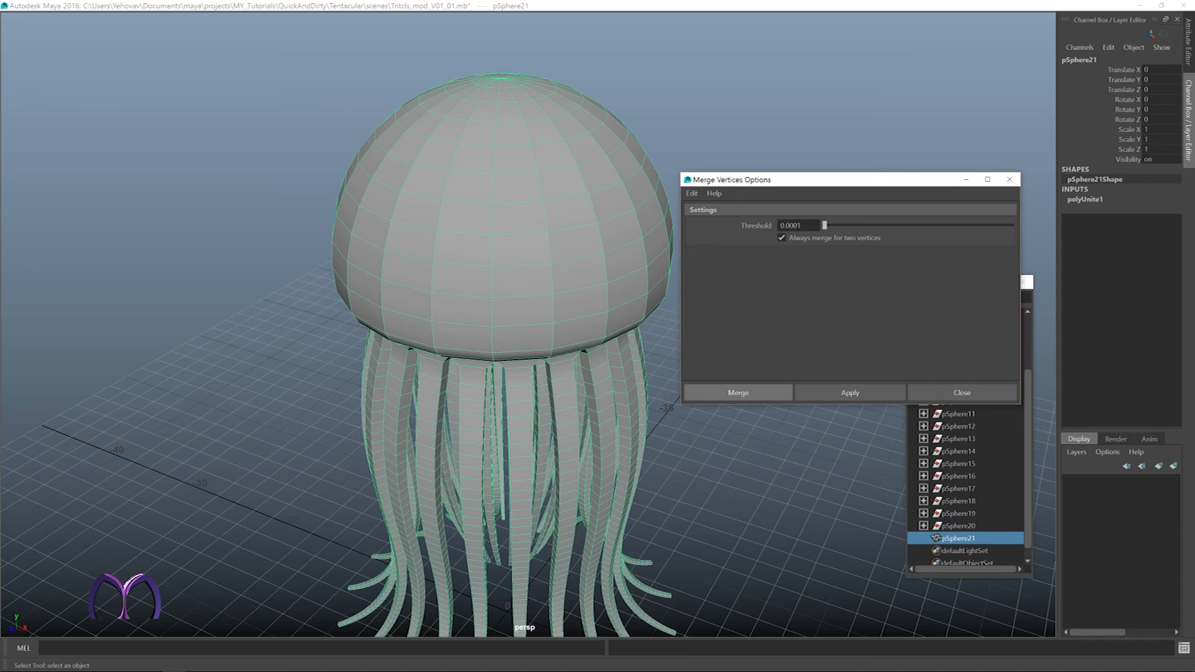
{"action": "left_click", "coordinate": [738, 392]}
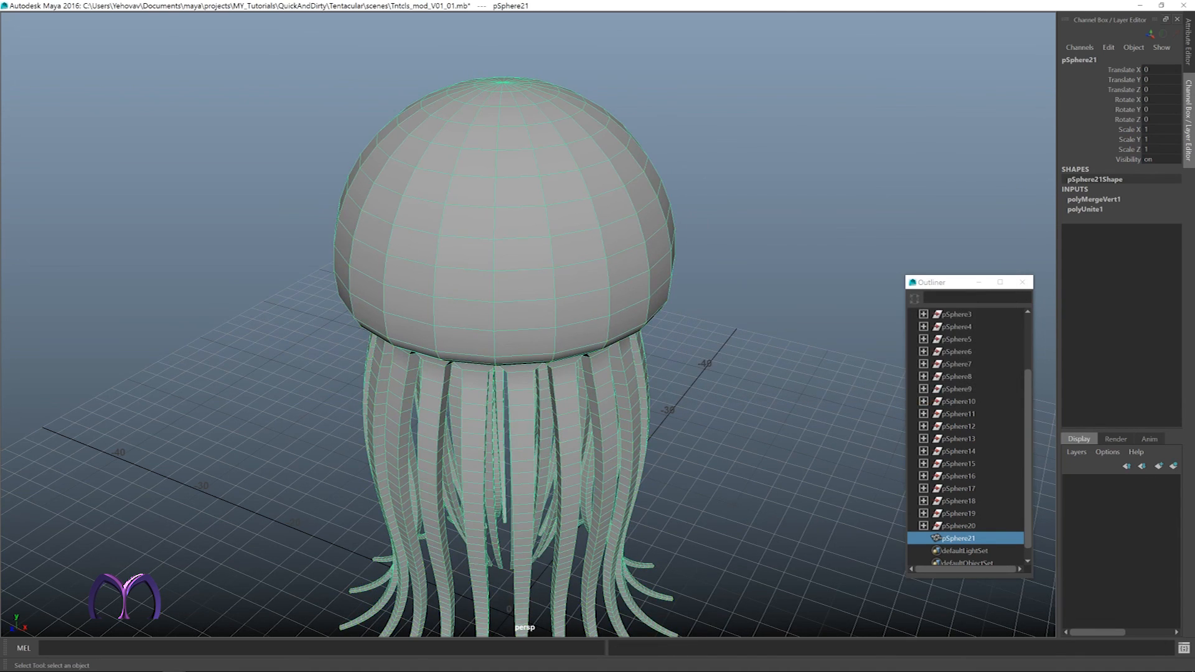
Delete the construction history of the merged jellyfish mesh and close the Outliner
{"action": "left_click_drag", "start_coordinate": [560, 374], "coordinate": [522, 348], "text": "alt"}
{"action": "middle_click_drag", "start_coordinate": [522, 349], "coordinate": [542, 271], "text": "alt"}
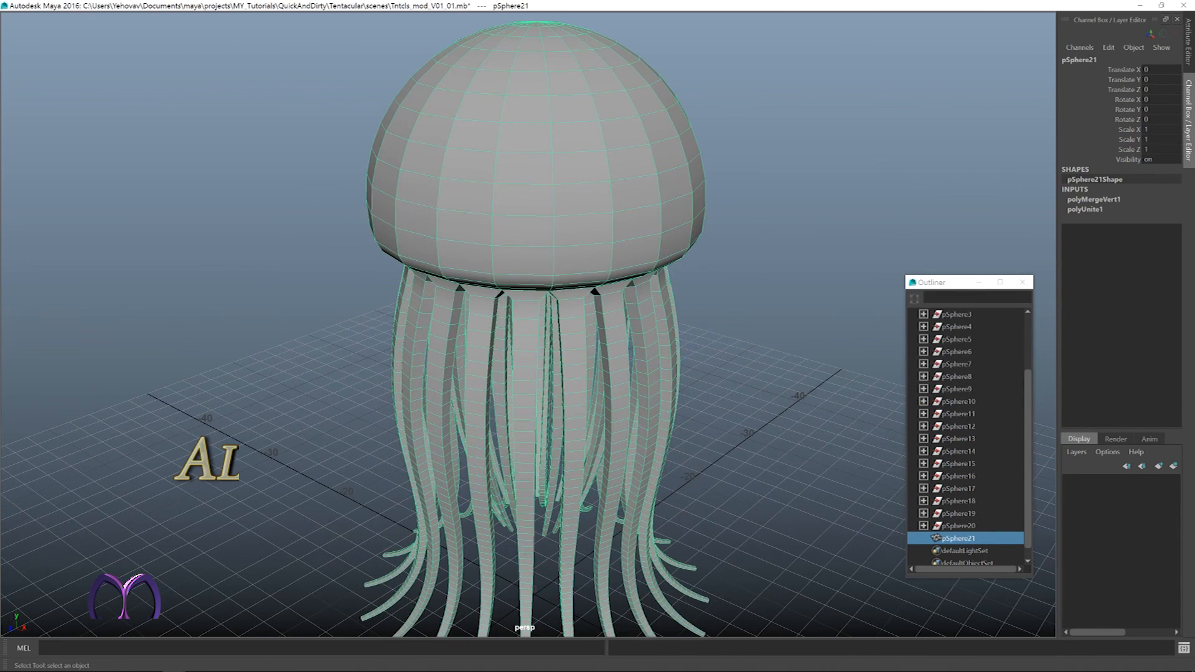
{"action": "key", "text": "alt+shift+d"}
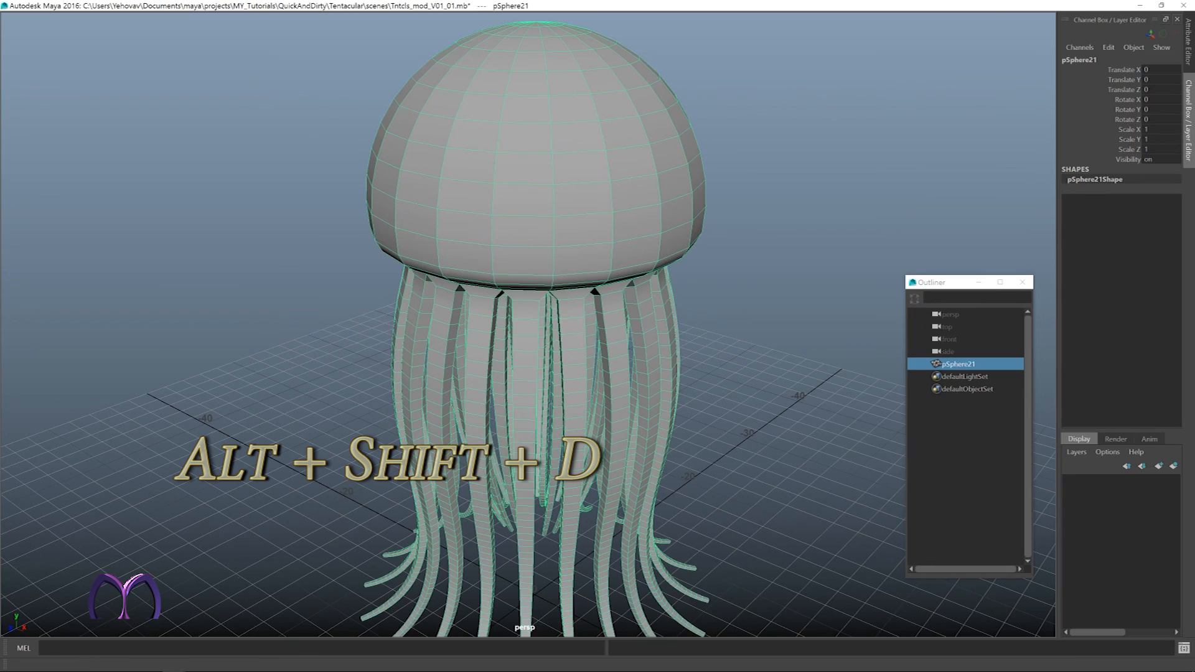
{"action": "left_click", "coordinate": [1022, 282]}
Turn on smooth mesh preview for the whole jellyfish and deselect it
{"action": "middle_click_drag", "start_coordinate": [535, 261], "coordinate": [568, 330], "text": "alt"}
{"action": "left_click_drag", "start_coordinate": [569, 348], "coordinate": [551, 291], "text": "alt"}
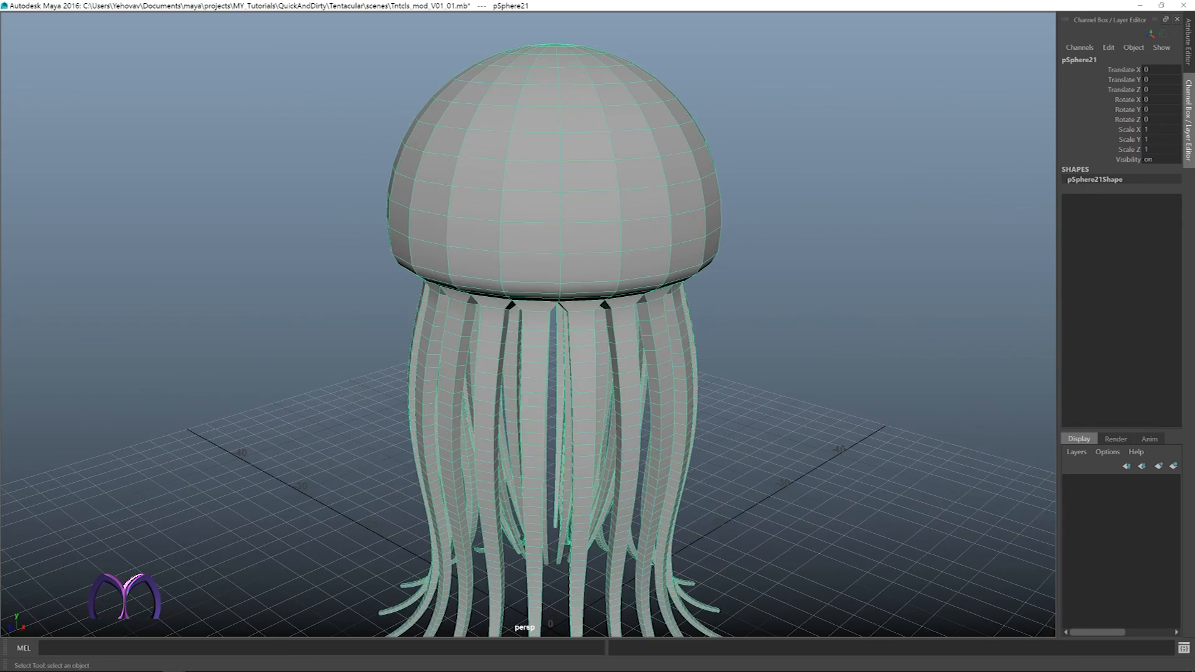
{"action": "middle_click_drag", "start_coordinate": [551, 291], "coordinate": [540, 206], "text": "alt"}
{"action": "scroll", "coordinate": [540, 299], "scroll_direction": "down", "scroll_amount": 4}
{"action": "middle_click_drag", "start_coordinate": [537, 254], "coordinate": [531, 269], "text": "alt"}
{"action": "mouse_move", "coordinate": [531, 268]}
{"action": "left_mouse_down", "text": "alt"}
{"action": "mouse_move", "coordinate": [562, 242]}
{"action": "mouse_move", "coordinate": [542, 252]}
{"action": "left_mouse_up", "text": "alt"}
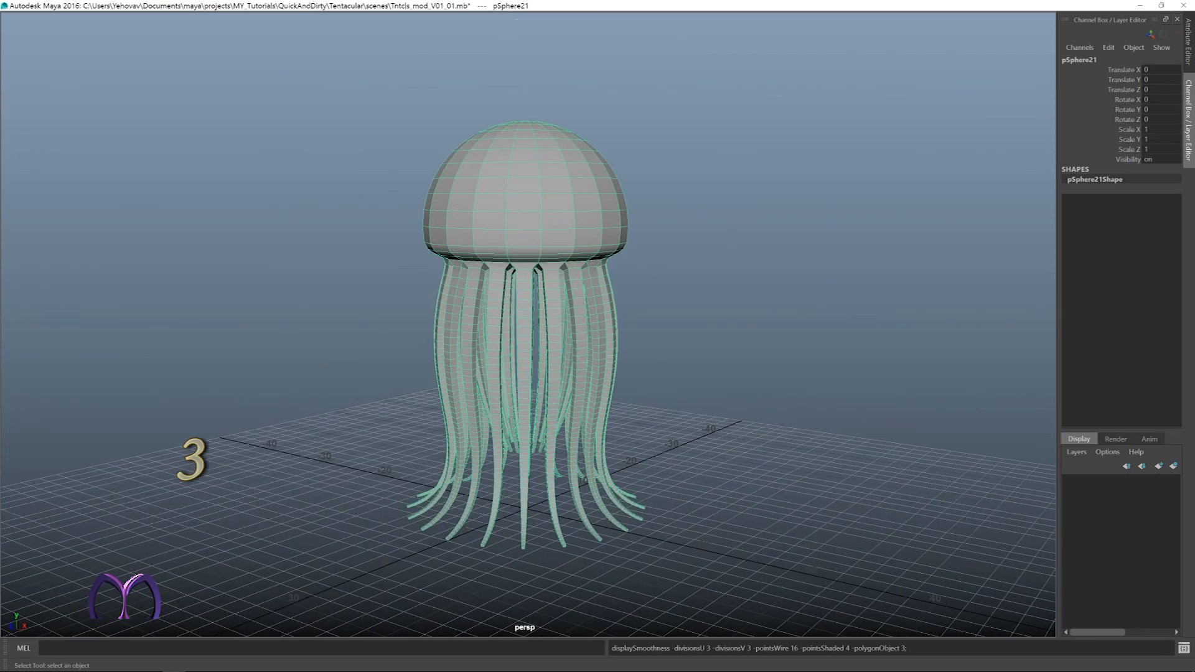
{"action": "left_click", "coordinate": [324, 261]}
Examine the smoothed jellyfish from below and from the side, checking where the tentacles join the dome
{"action": "left_click_drag", "start_coordinate": [324, 262], "coordinate": [249, 202], "text": "alt"}
{"action": "left_click_drag", "start_coordinate": [262, 248], "coordinate": [252, 146], "text": "alt"}
{"action": "right_click_drag", "start_coordinate": [373, 280], "coordinate": [529, 280], "text": "alt"}
{"action": "middle_click_drag", "start_coordinate": [529, 280], "coordinate": [484, 206], "text": "alt"}
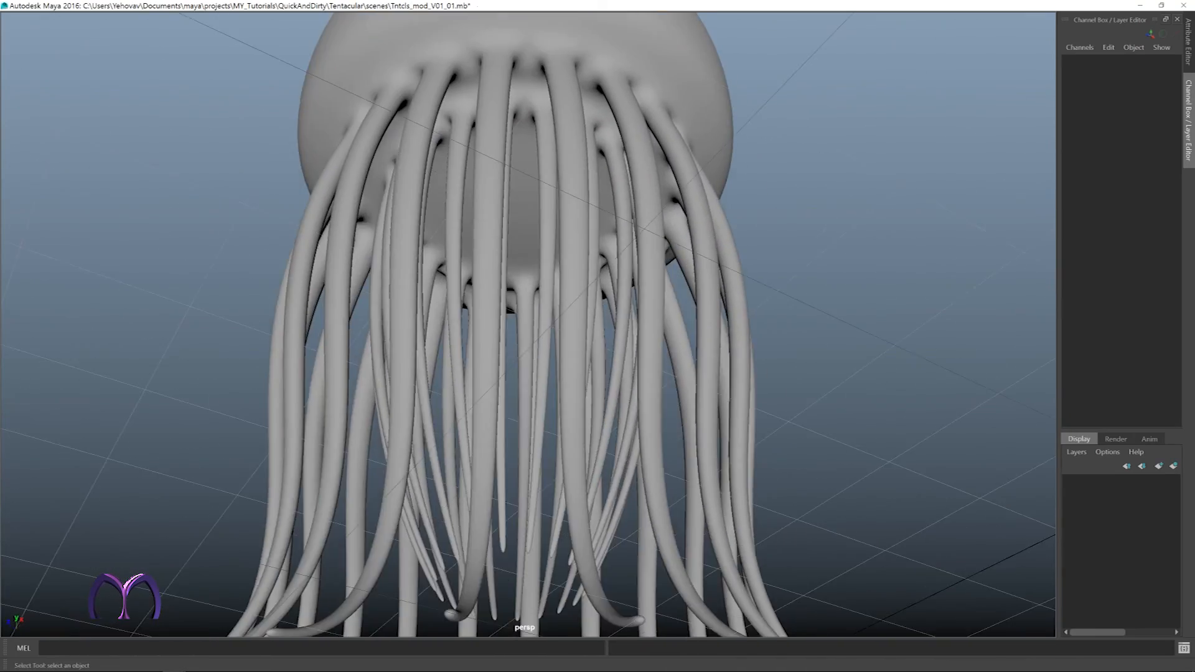
{"action": "left_click_drag", "start_coordinate": [484, 249], "coordinate": [484, 211], "text": "alt"}
{"action": "middle_click_drag", "start_coordinate": [483, 212], "coordinate": [473, 243], "text": "alt"}
{"action": "left_click_drag", "start_coordinate": [473, 267], "coordinate": [541, 280], "text": "alt"}
{"action": "middle_click_drag", "start_coordinate": [541, 280], "coordinate": [542, 427], "text": "alt"}
{"action": "left_click_drag", "start_coordinate": [541, 427], "coordinate": [597, 445], "text": "alt"}
{"action": "middle_click_drag", "start_coordinate": [597, 445], "coordinate": [602, 523], "text": "alt"}
{"action": "left_click_drag", "start_coordinate": [602, 522], "coordinate": [616, 521], "text": "alt"}
{"action": "middle_click_drag", "start_coordinate": [616, 522], "coordinate": [653, 511], "text": "alt"}
{"action": "left_click_drag", "start_coordinate": [654, 511], "coordinate": [753, 489], "text": "alt"}
Raise the jellyfish mesh's smooth preview division level with its shape attributes shown, and restore the Channel Box at a narrower width
{"action": "left_click", "coordinate": [753, 489]}
{"action": "middle_click_drag", "start_coordinate": [753, 489], "coordinate": [690, 553], "text": "alt"}
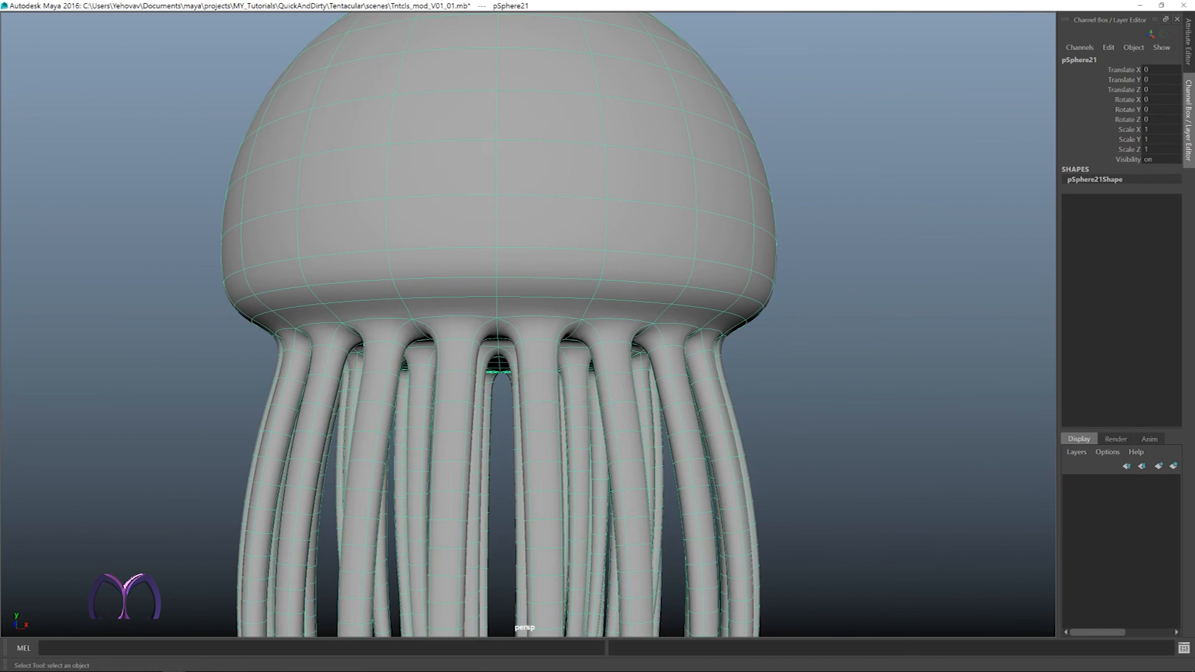
{"action": "key", "text": "ctrl+a"}
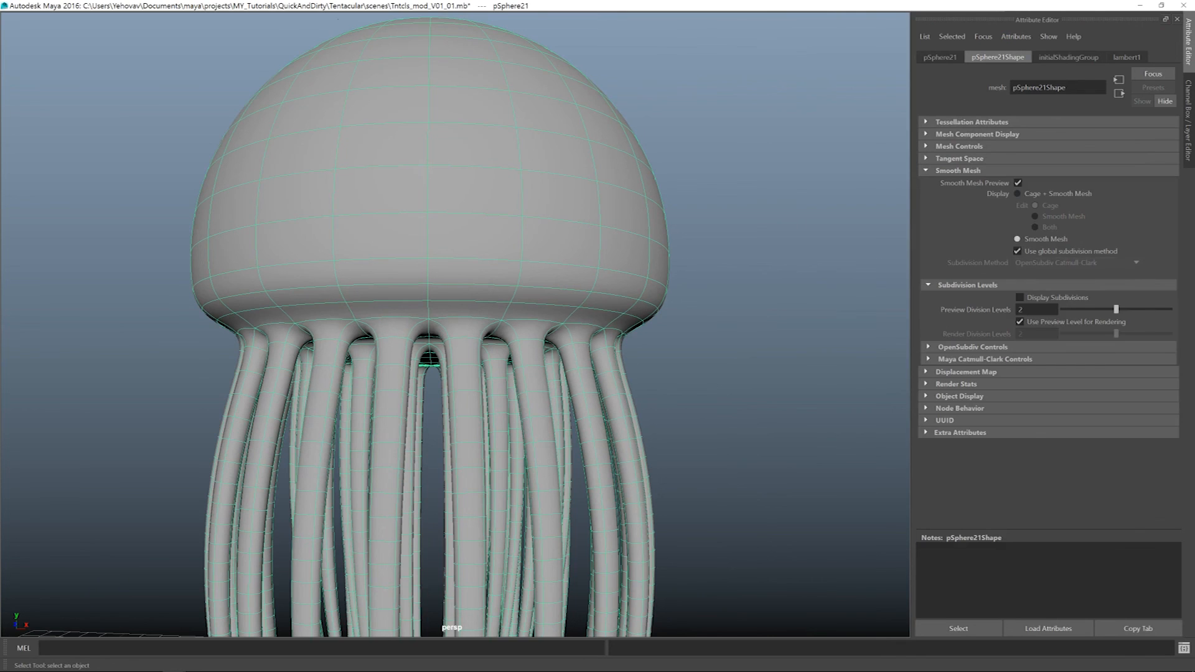
{"action": "key", "text": "Page_Up"}
{"action": "key", "text": "Page_Up"}
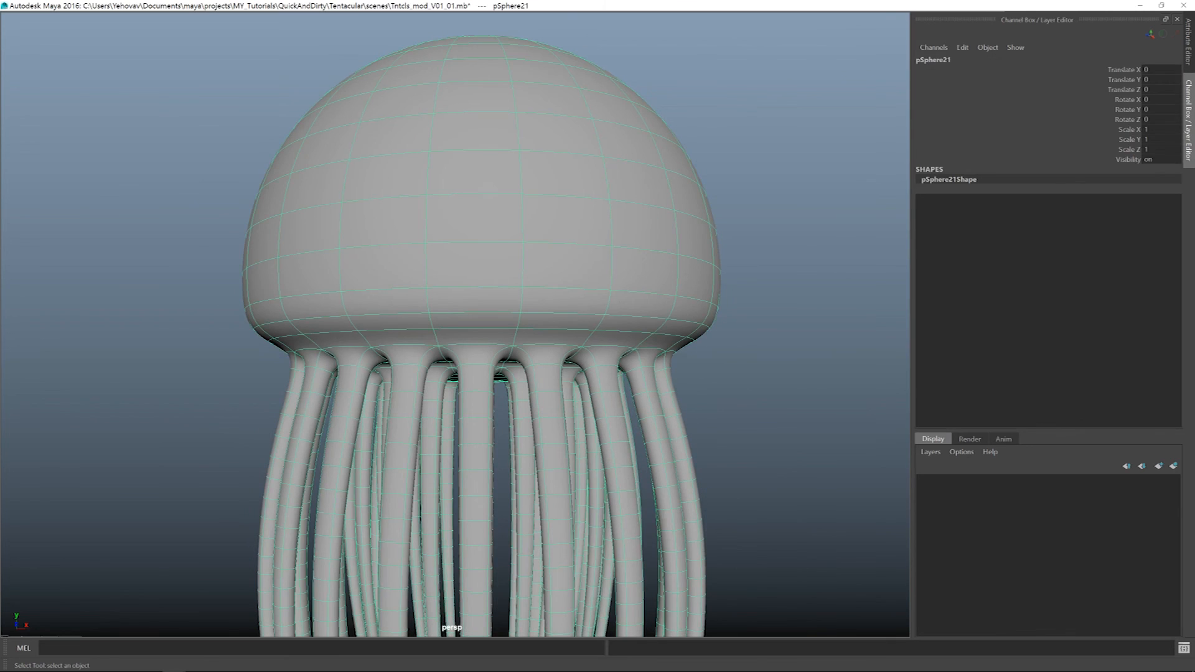
{"action": "left_click_drag", "start_coordinate": [910, 325], "coordinate": [1056, 324]}
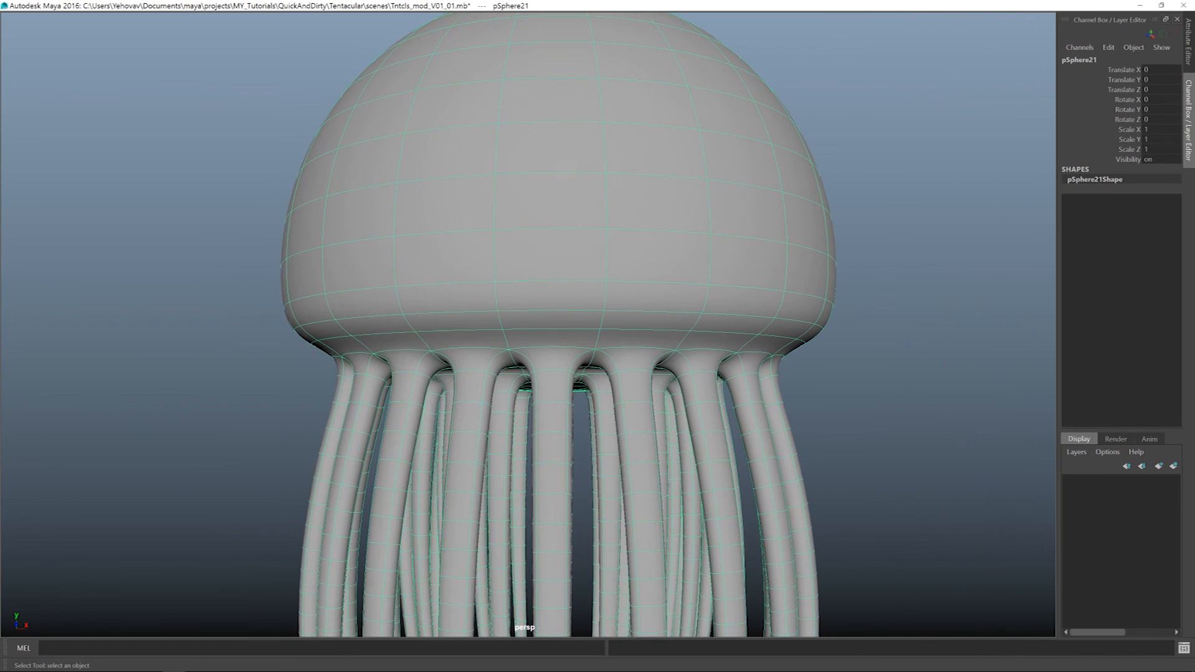
Deselect the jellyfish and examine the finished smooth model from a distance, viewing it from several sides
{"action": "middle_click_drag", "start_coordinate": [597, 336], "coordinate": [508, 292], "text": "alt"}
{"action": "left_click", "coordinate": [871, 311]}
{"action": "left_click_drag", "start_coordinate": [597, 336], "coordinate": [706, 367], "text": "alt"}
{"action": "right_click_drag", "start_coordinate": [706, 367], "coordinate": [550, 367], "text": "alt"}
{"action": "middle_click_drag", "start_coordinate": [551, 368], "coordinate": [637, 286], "text": "alt"}
{"action": "left_click_drag", "start_coordinate": [637, 285], "coordinate": [504, 283], "text": "alt"}
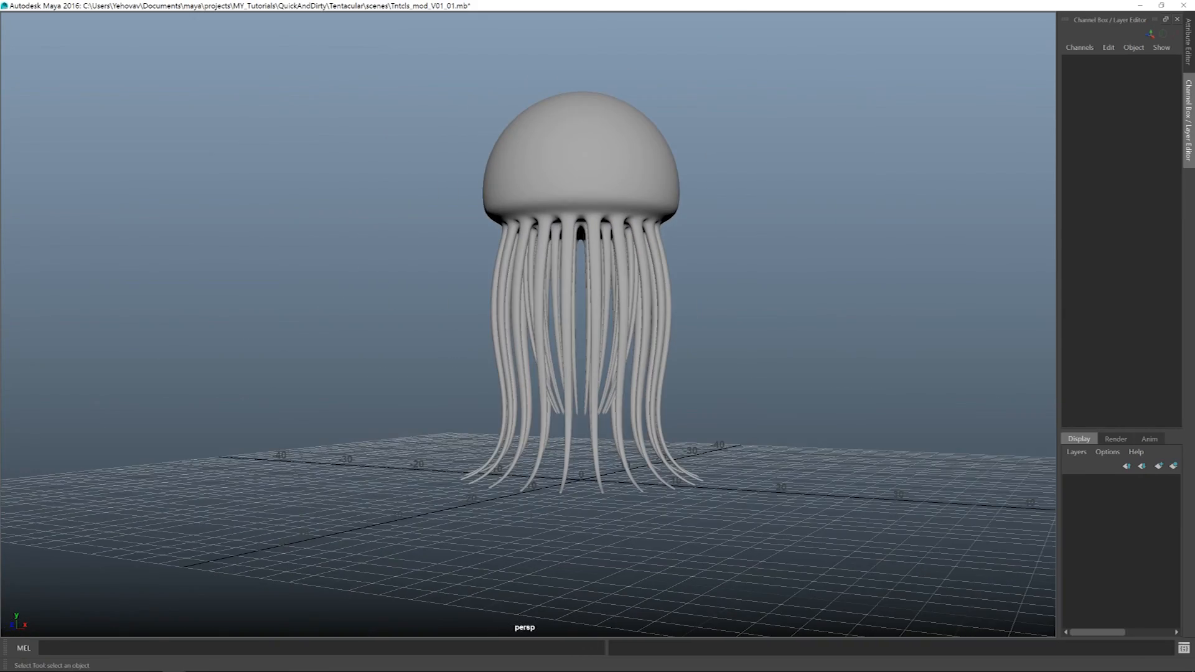
{"action": "middle_click_drag", "start_coordinate": [504, 283], "coordinate": [491, 314], "text": "alt"}
{"action": "left_click_drag", "start_coordinate": [491, 314], "coordinate": [551, 317], "text": "alt"}
{"action": "middle_click_drag", "start_coordinate": [552, 317], "coordinate": [514, 311], "text": "alt"}
{"action": "left_click_drag", "start_coordinate": [514, 311], "coordinate": [620, 316], "text": "alt"}
{"action": "middle_click_drag", "start_coordinate": [619, 316], "coordinate": [675, 288], "text": "alt"}
{"action": "left_click_drag", "start_coordinate": [676, 288], "coordinate": [593, 296], "text": "alt"}
{"action": "middle_click_drag", "start_coordinate": [592, 295], "coordinate": [636, 299], "text": "alt"}
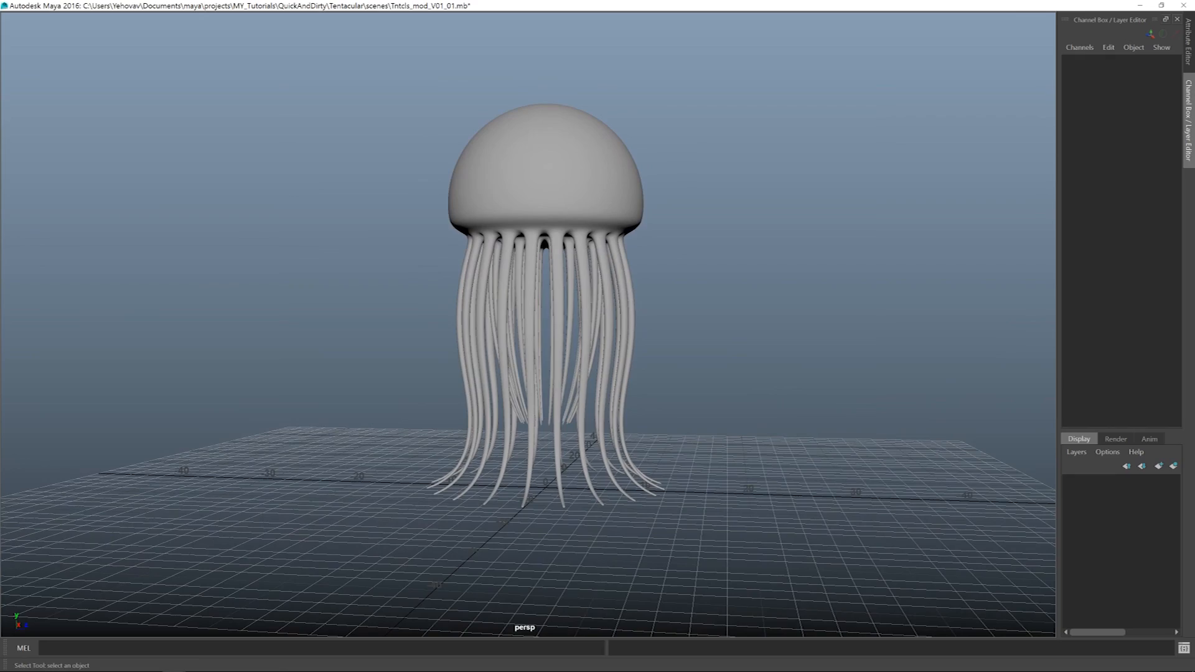